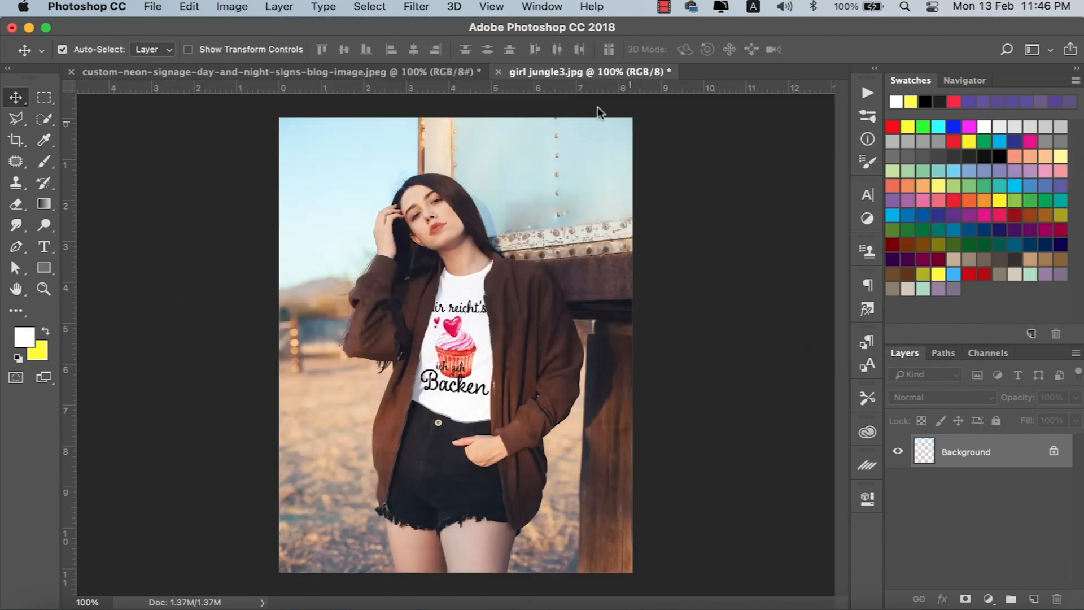
click(232, 6)
mouse_move(288, 52)
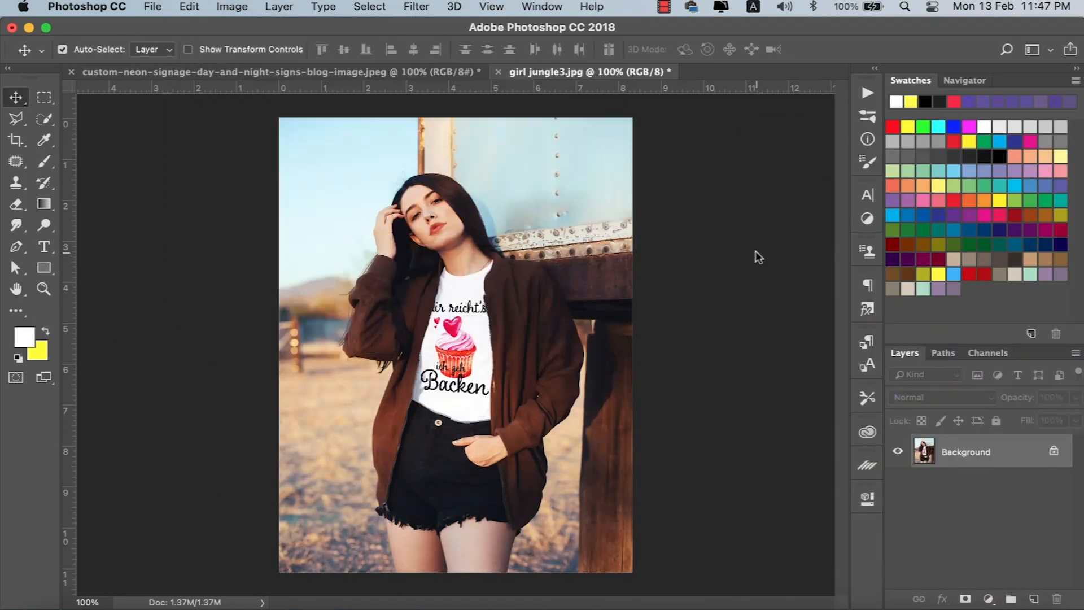
key(c)
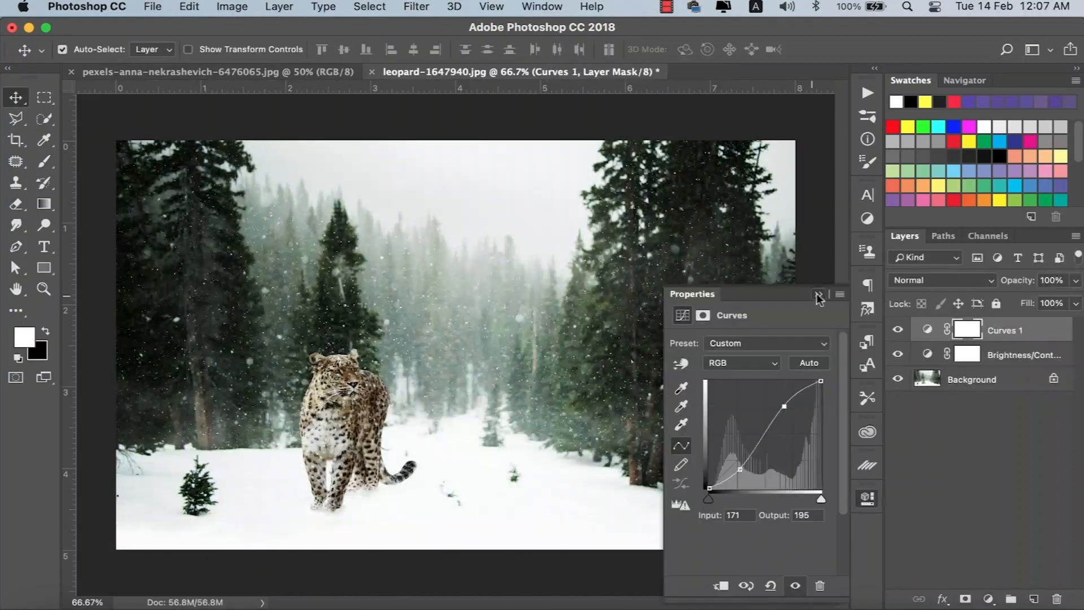
click(818, 294)
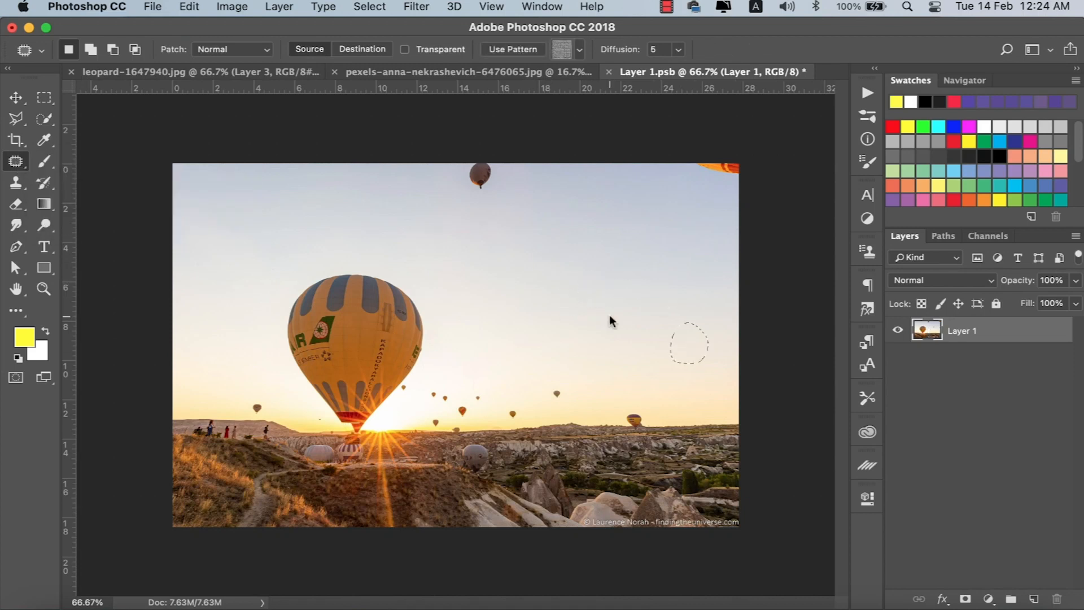
click(16, 183)
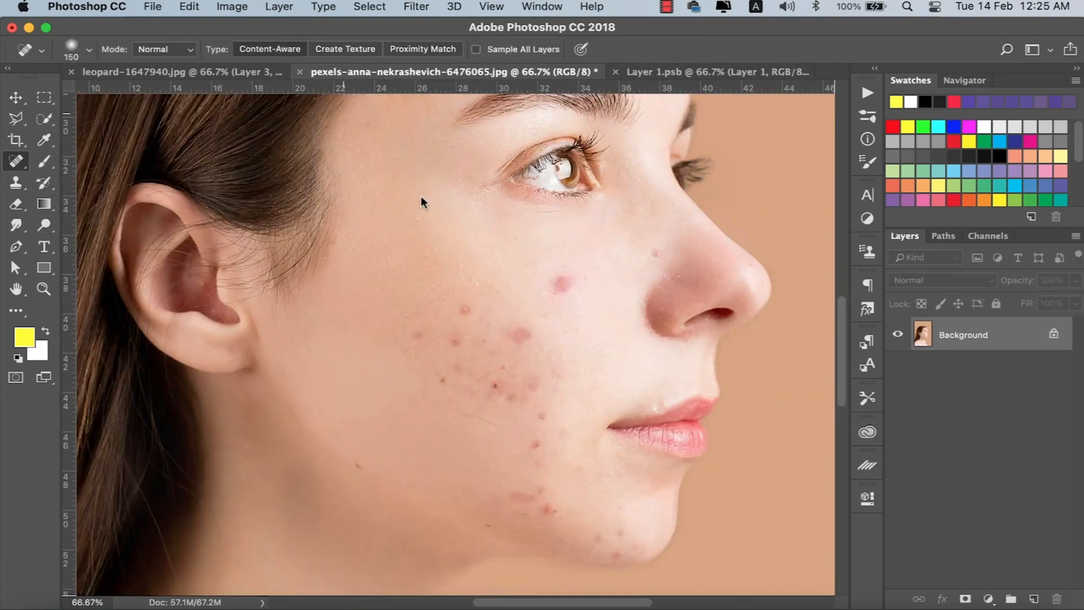
drag(571, 276, 554, 290)
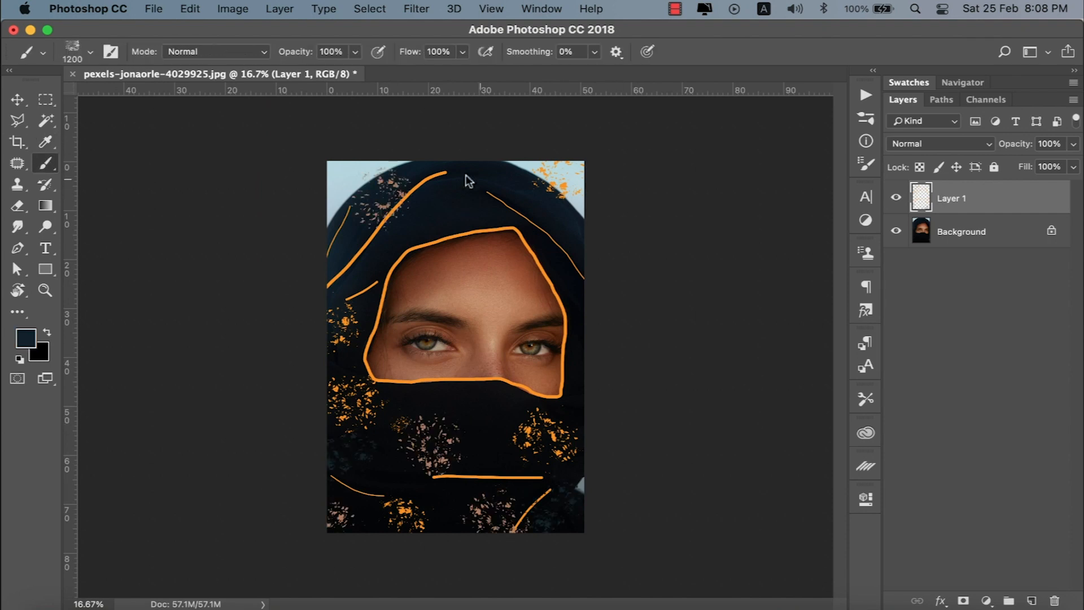
click(896, 197)
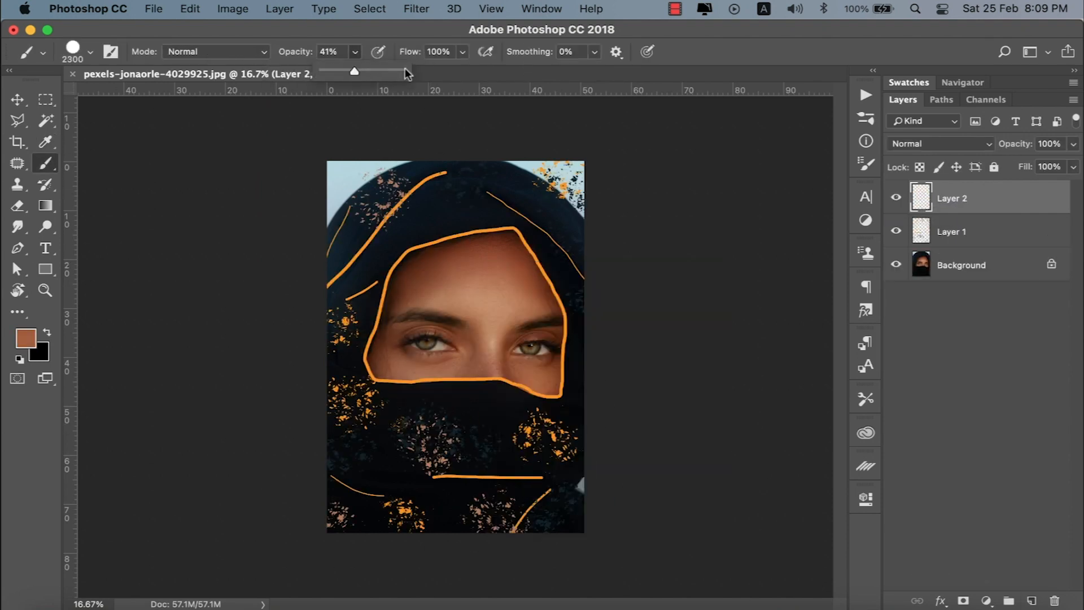
mouse_move(542, 406)
mouse_down()
mouse_move(510, 465)
mouse_move(394, 547)
mouse_up()
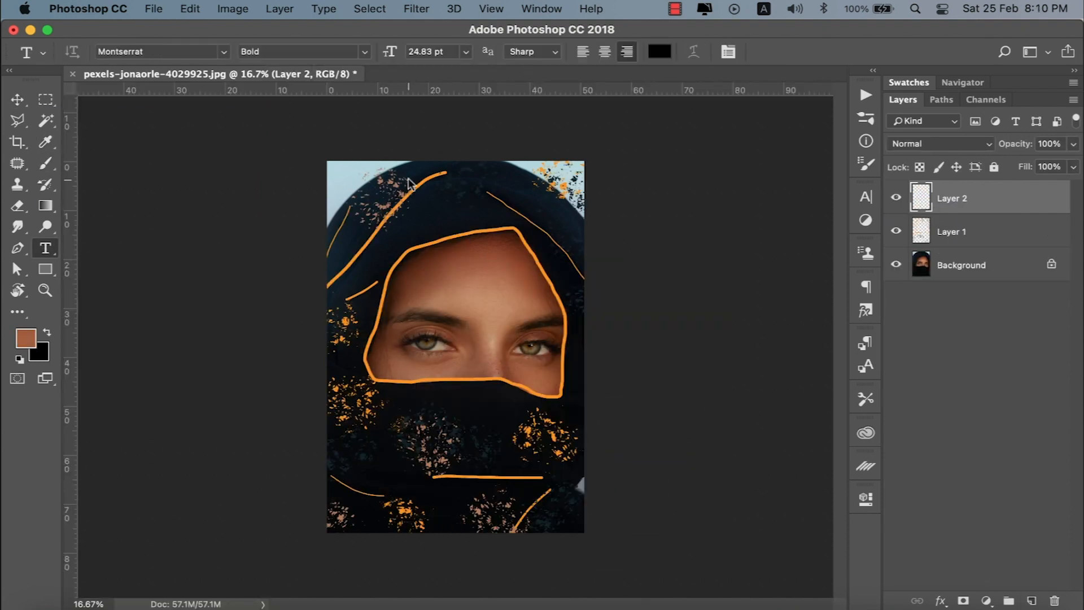
right_click(45, 248)
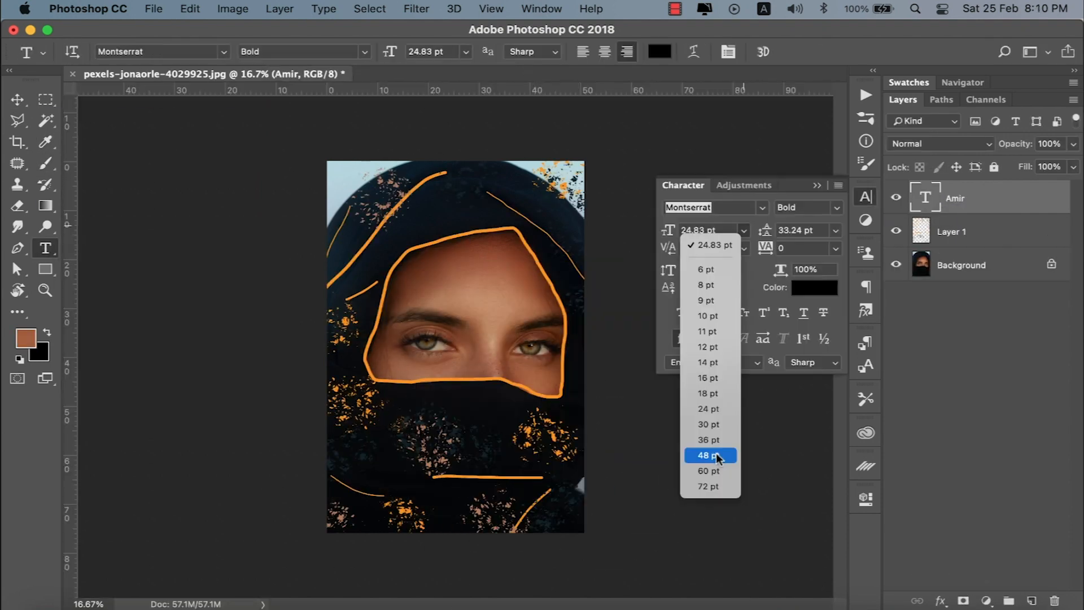
click(674, 9)
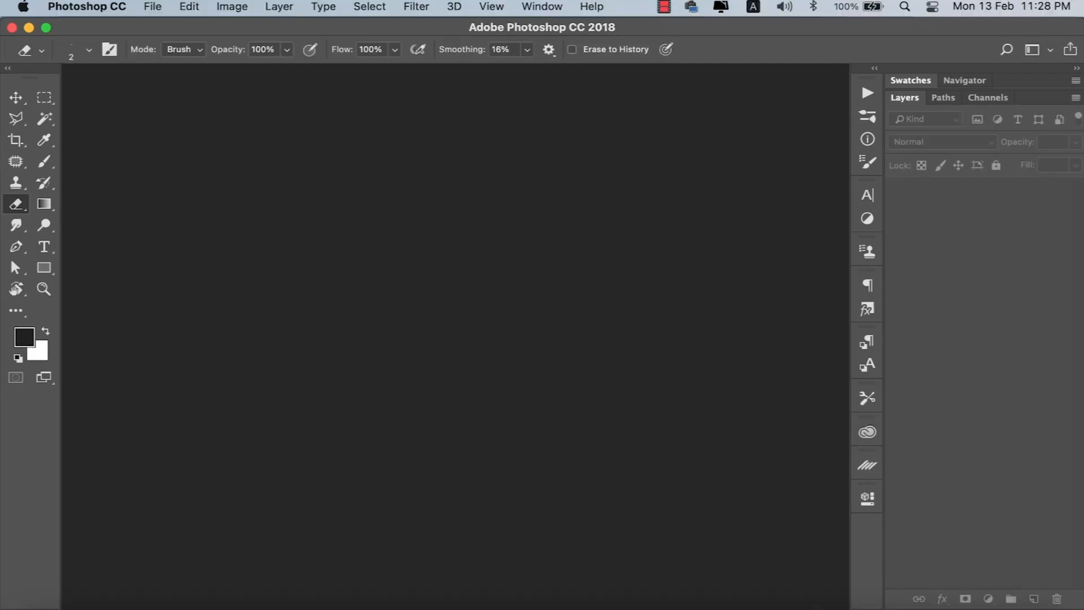
- Open custom-neon-signage-day-and-night-signs-blog-image.jpeg from the Downloads folder in Photoshop and activate the Move tool
click(37, 603)
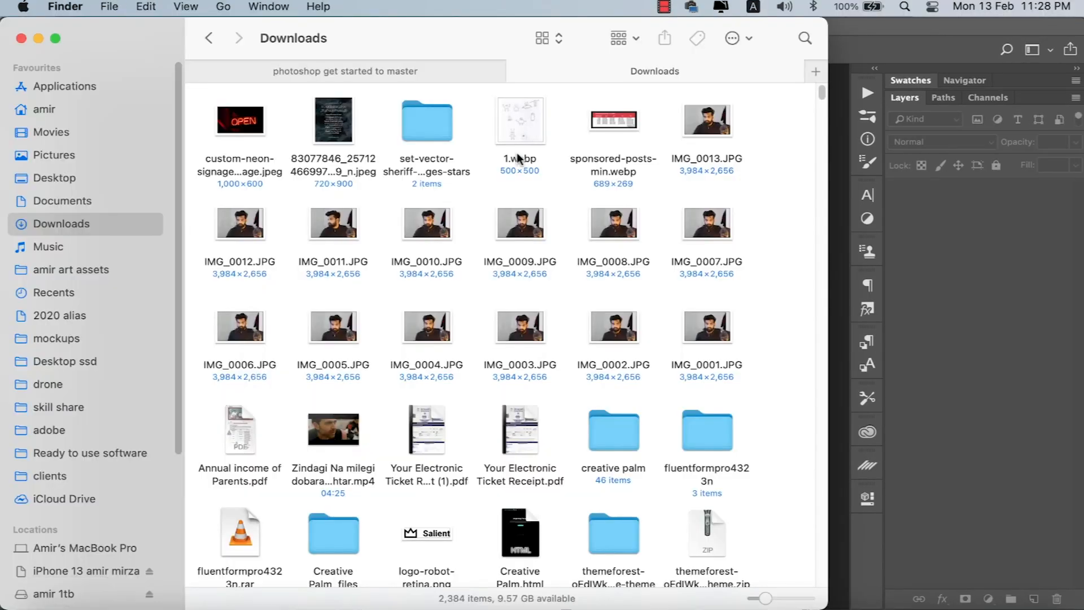
click(242, 136)
drag(381, 37, 368, 356)
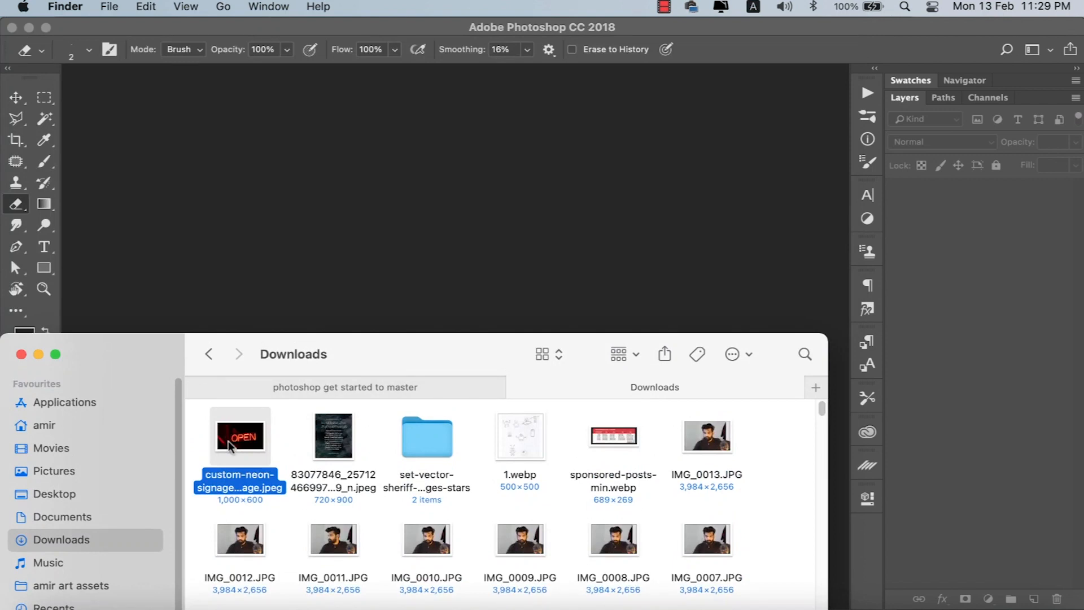
drag(228, 441, 398, 203)
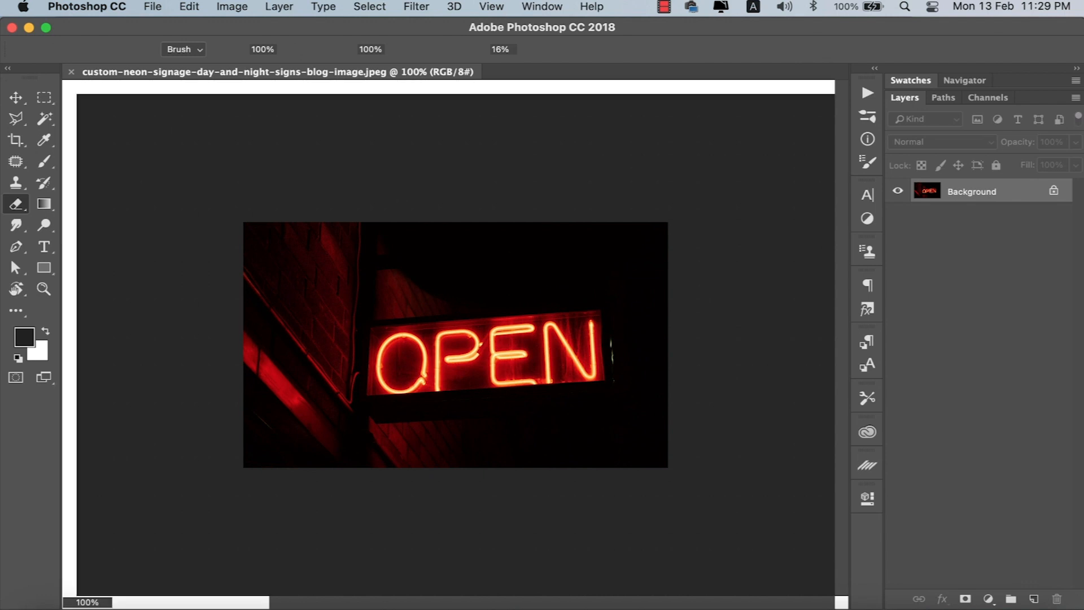
key(v)
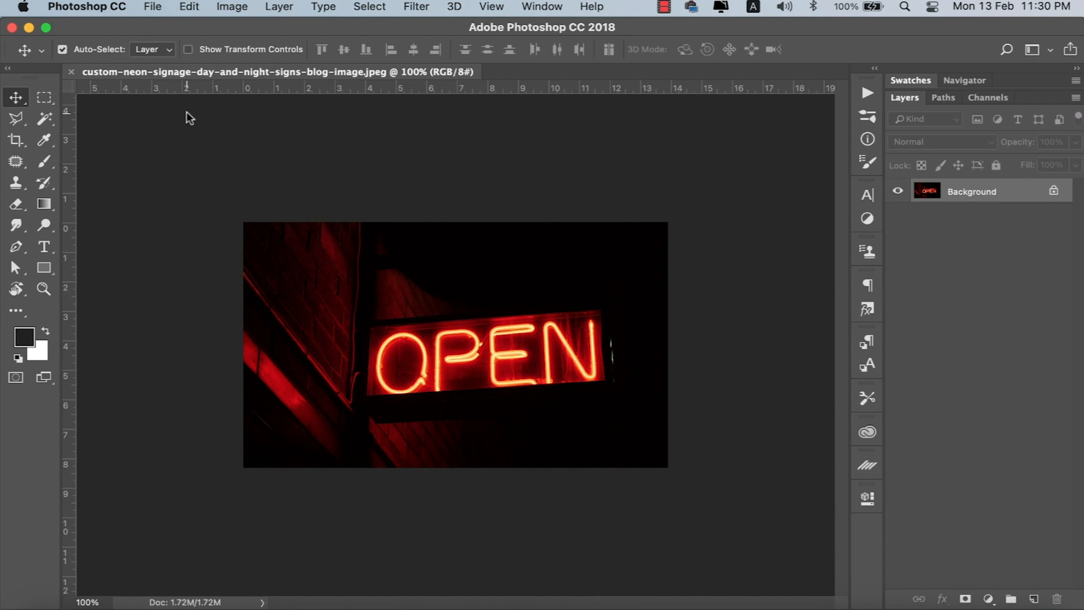
- Look through the marquee, lasso, crop, patch, brush, smudge and pen tools with their options, and return to the Move tool
click(44, 99)
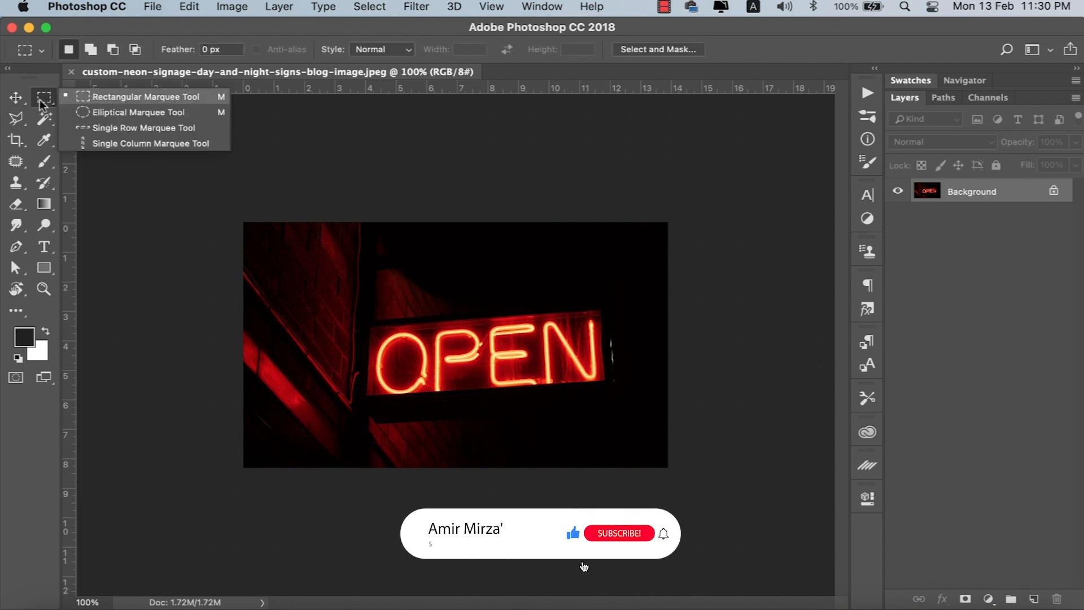
click(24, 101)
click(20, 118)
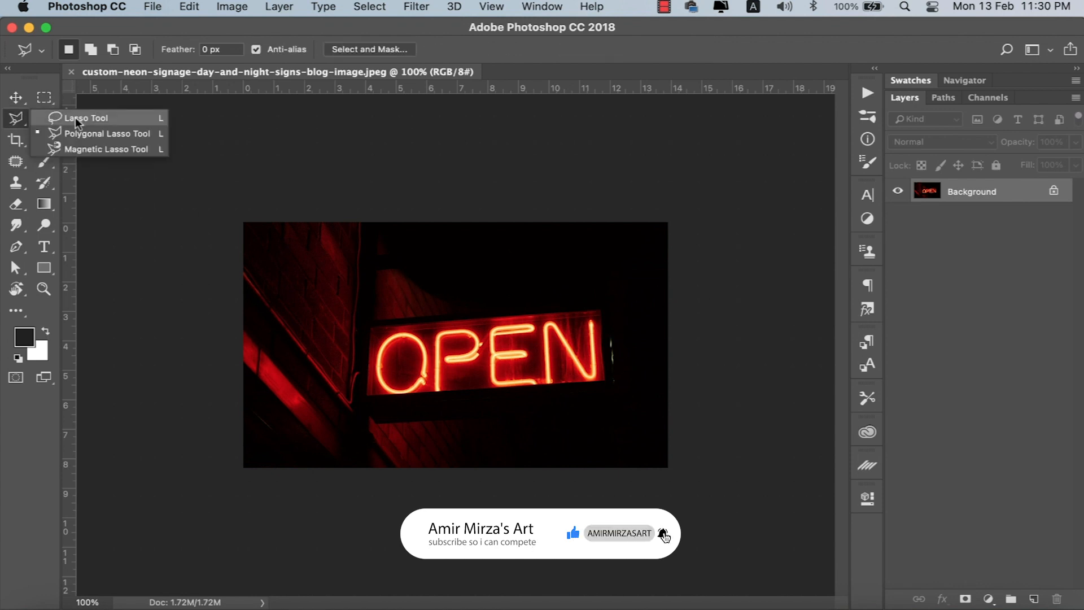
click(18, 143)
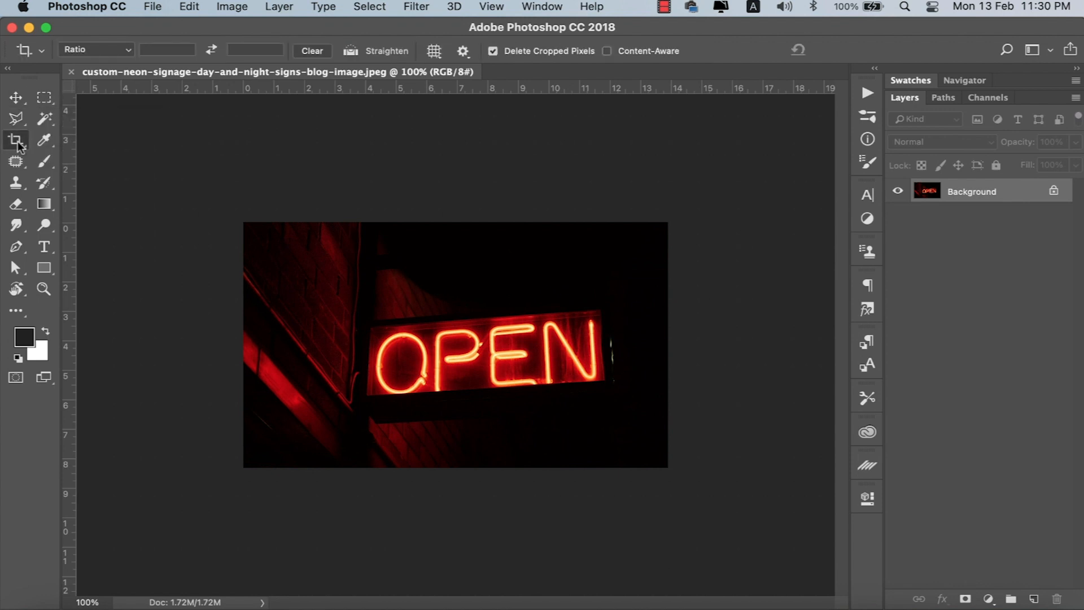
click(19, 144)
click(19, 165)
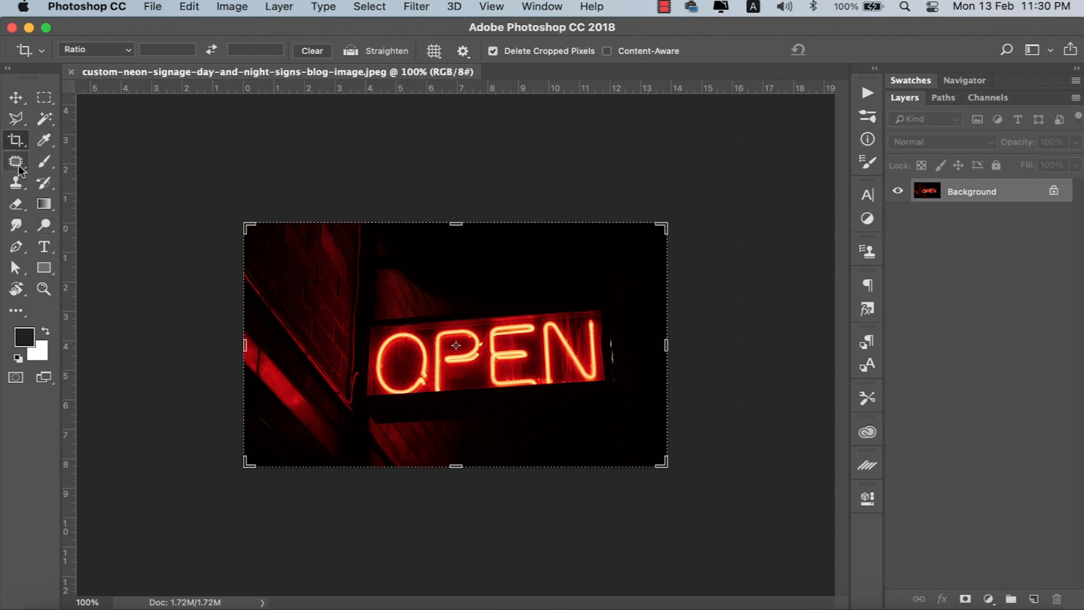
click(44, 161)
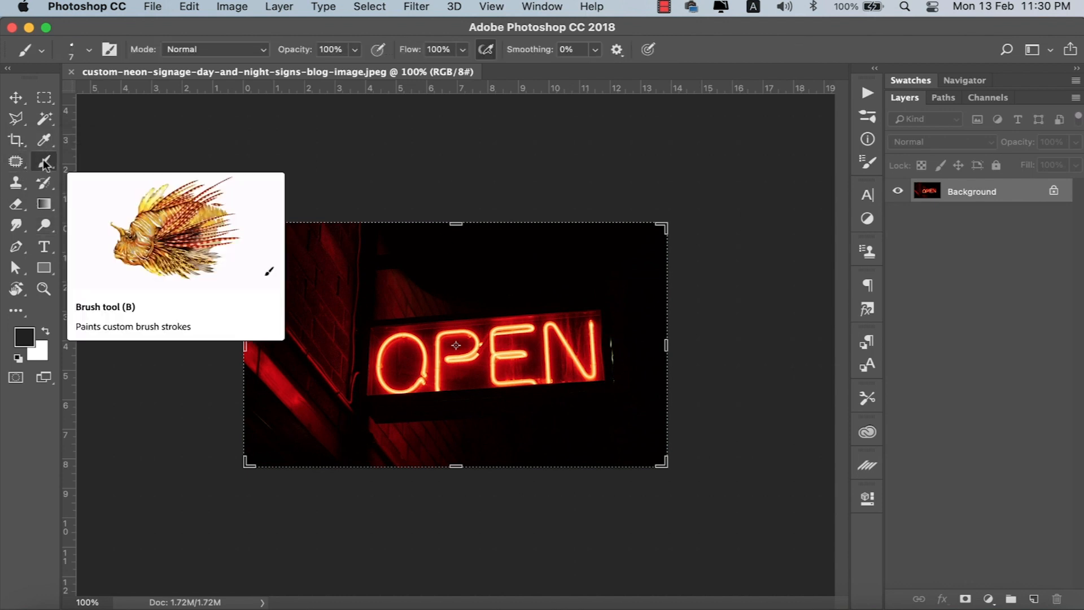
click(20, 227)
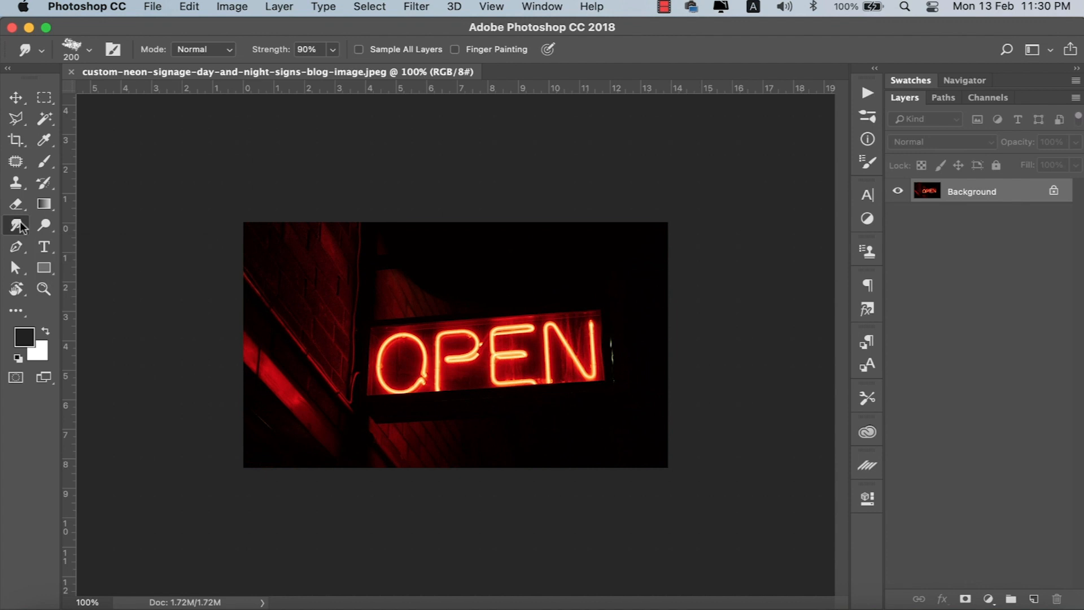
click(16, 246)
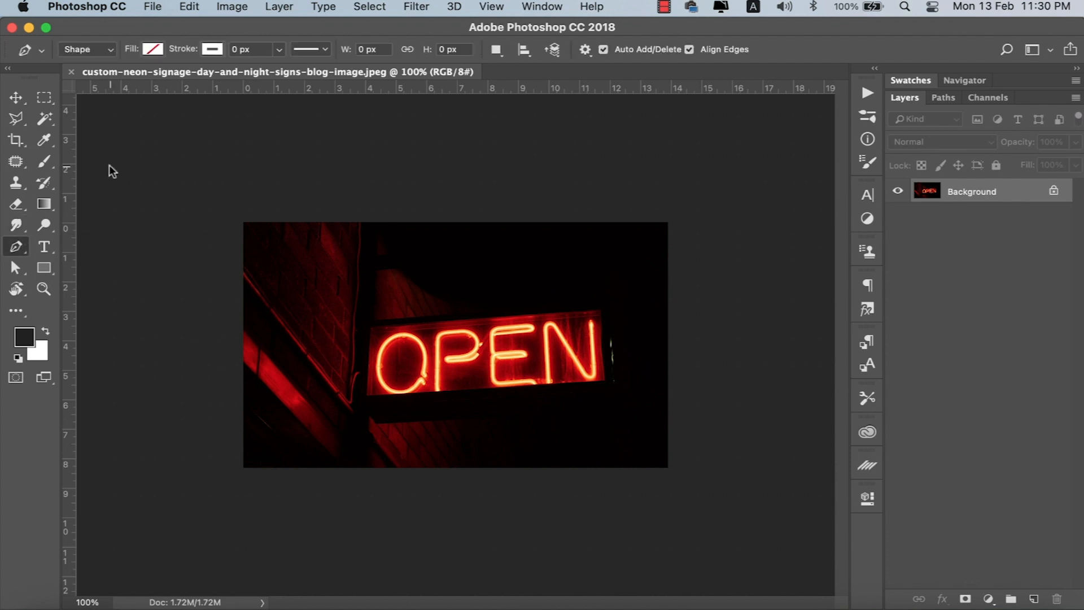
click(23, 102)
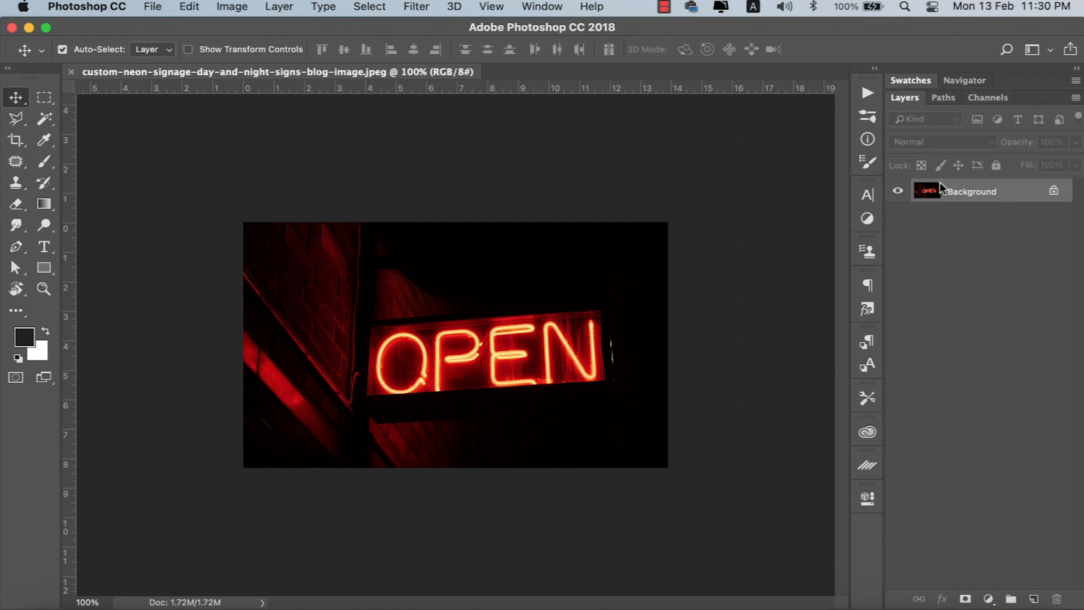
- Examine the available brush presets, the brush settings and the character formatting options
click(869, 100)
click(868, 115)
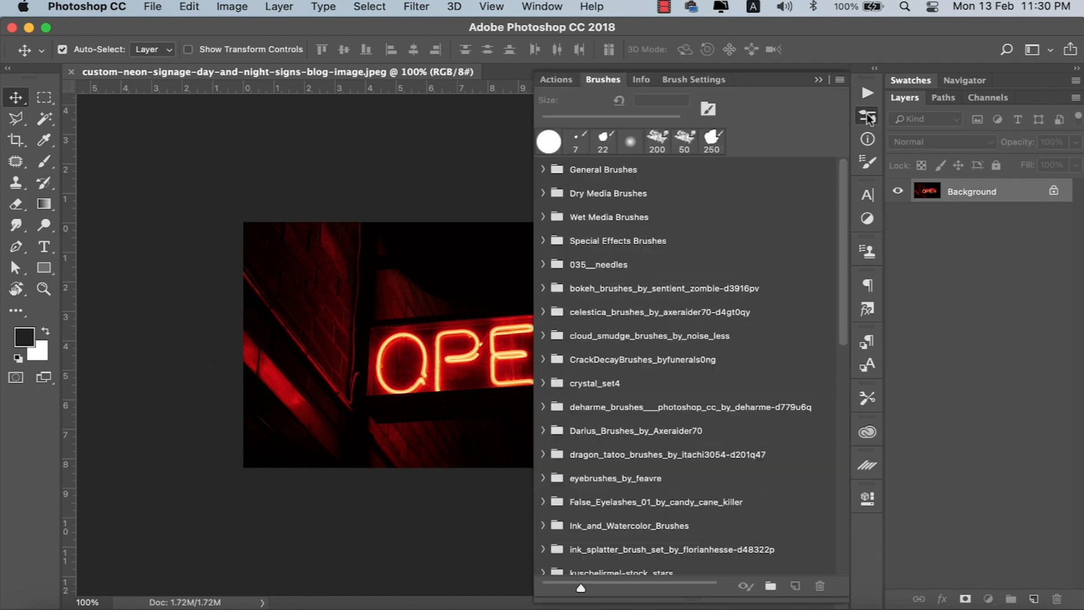
click(868, 160)
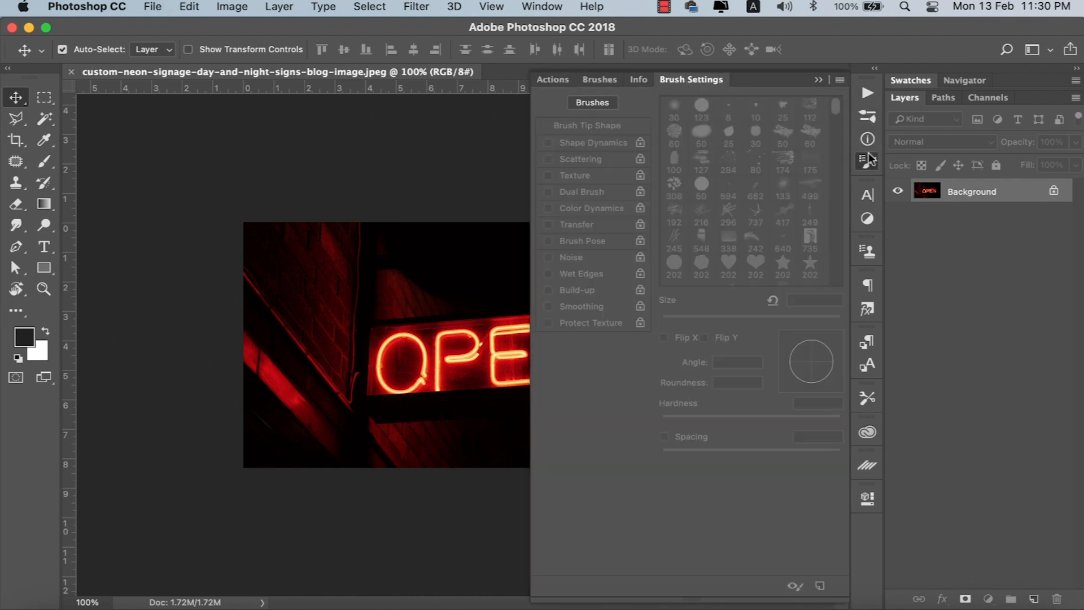
click(874, 195)
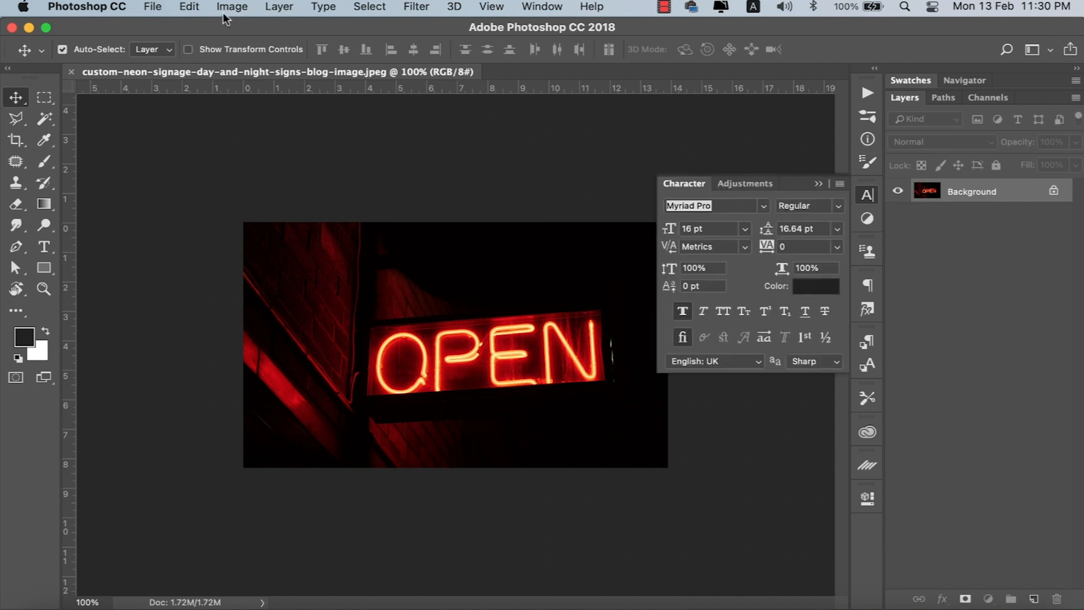
- Examine the image, layer, type, selection and filter commands, including the Render filters, and put the character settings away
click(229, 7)
mouse_move(271, 7)
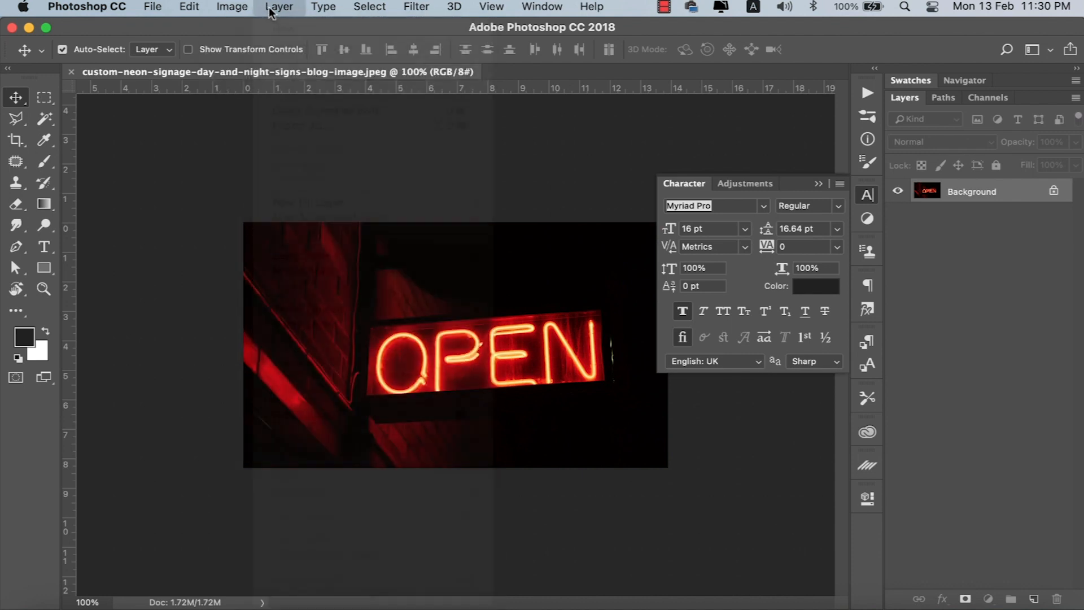
mouse_move(326, 6)
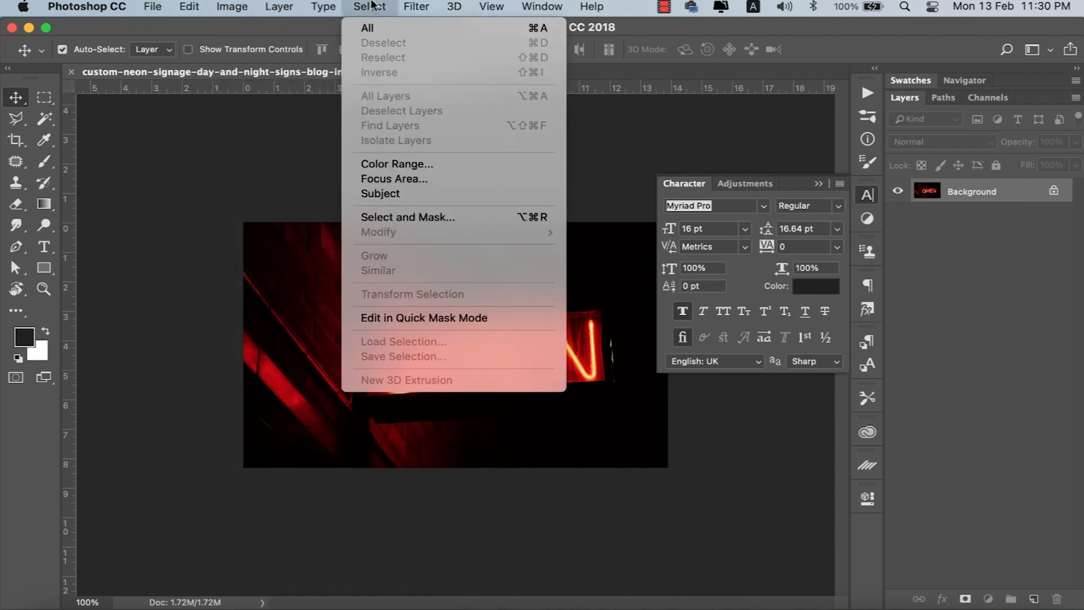
mouse_move(417, 6)
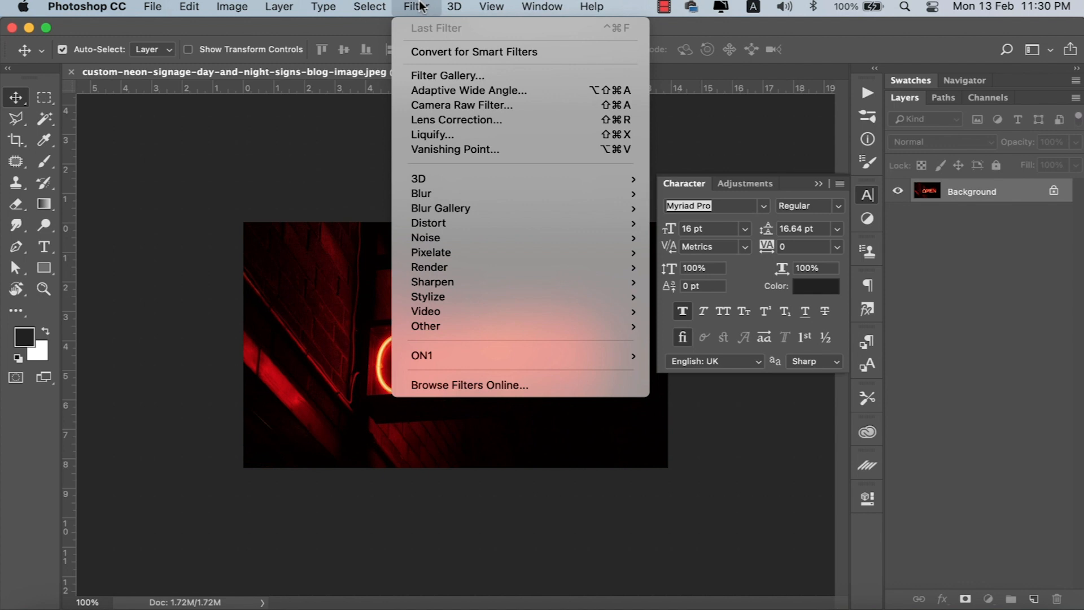
mouse_move(464, 188)
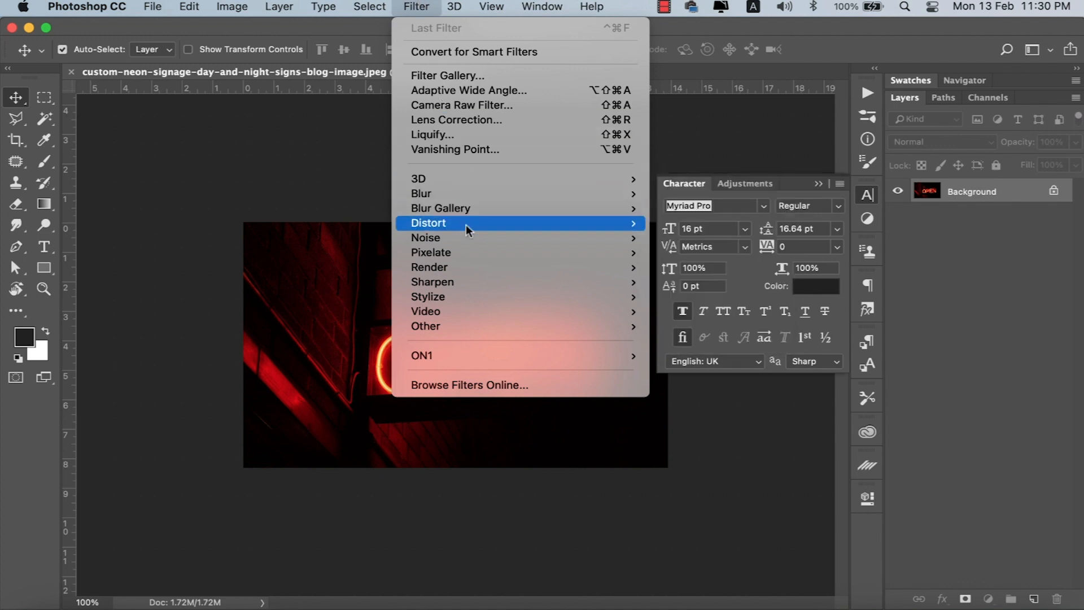
mouse_move(465, 228)
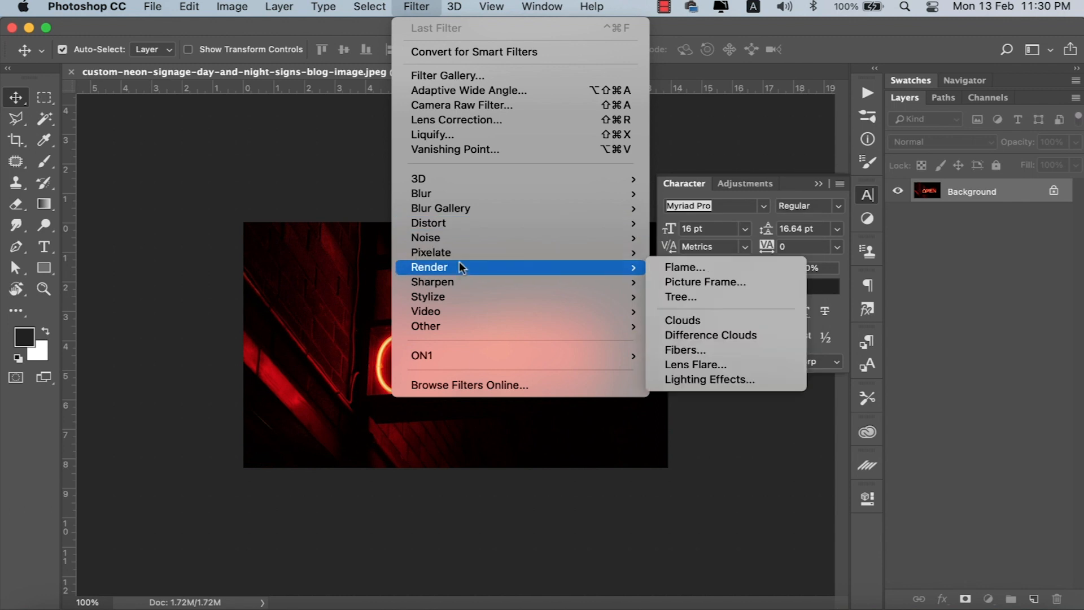
click(696, 114)
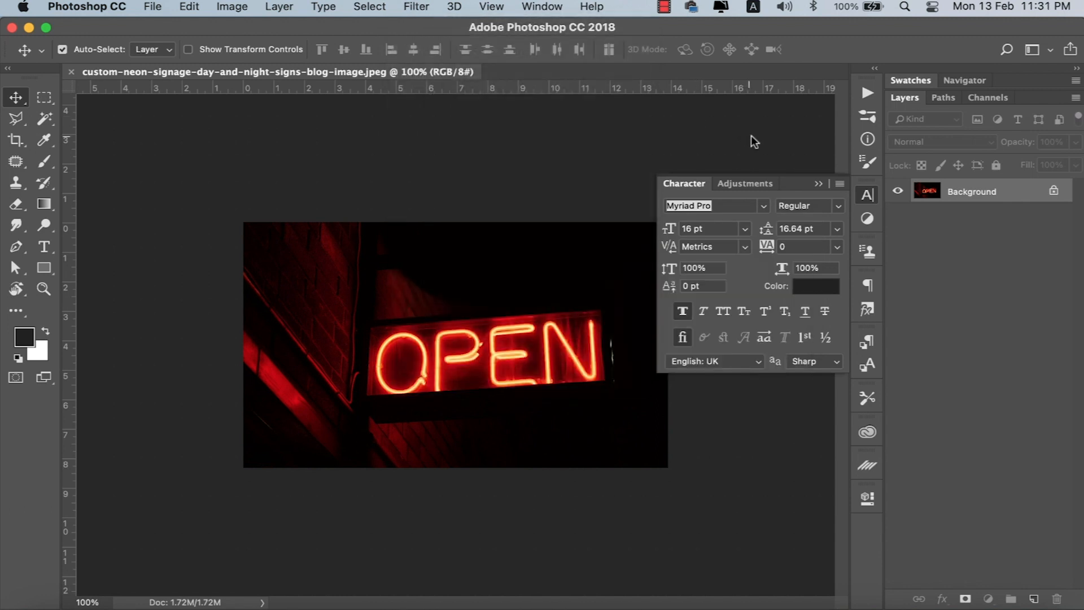
click(818, 182)
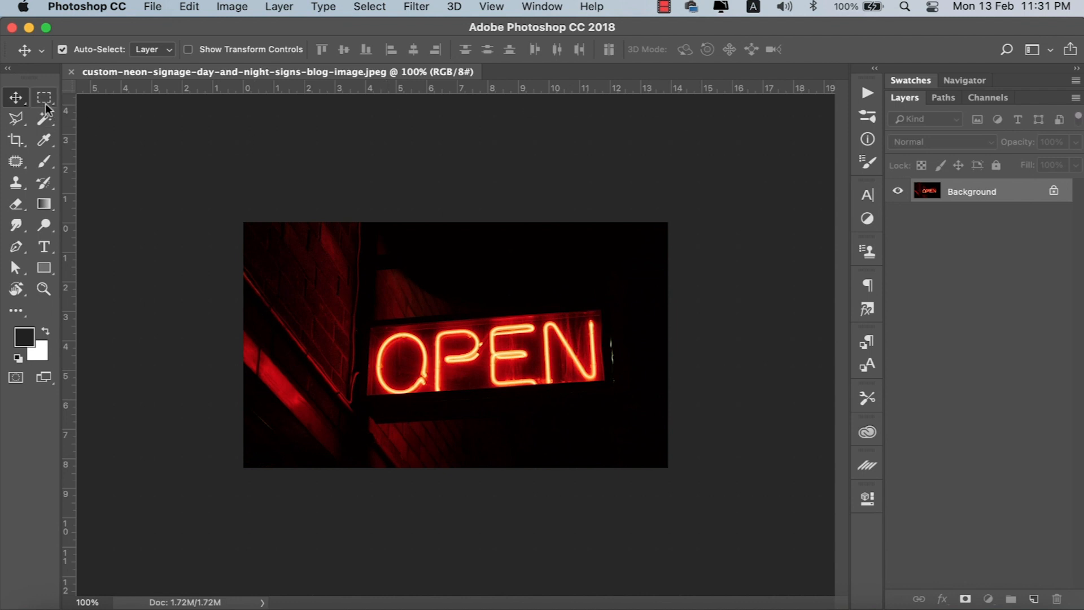
- Examine the variants of the marquee and lasso tools
drag(46, 104, 100, 105)
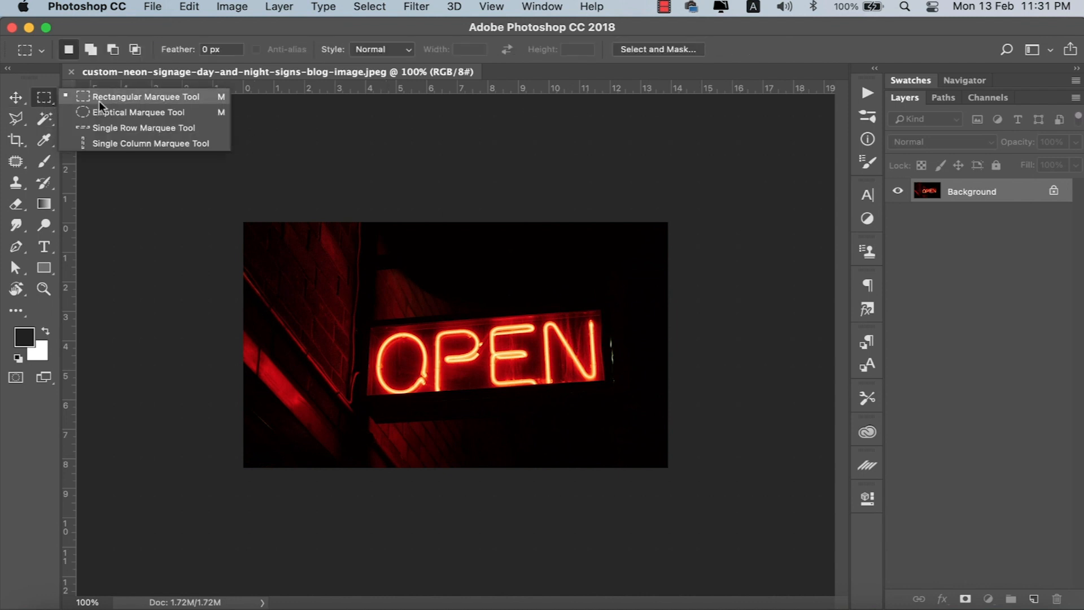
click(18, 102)
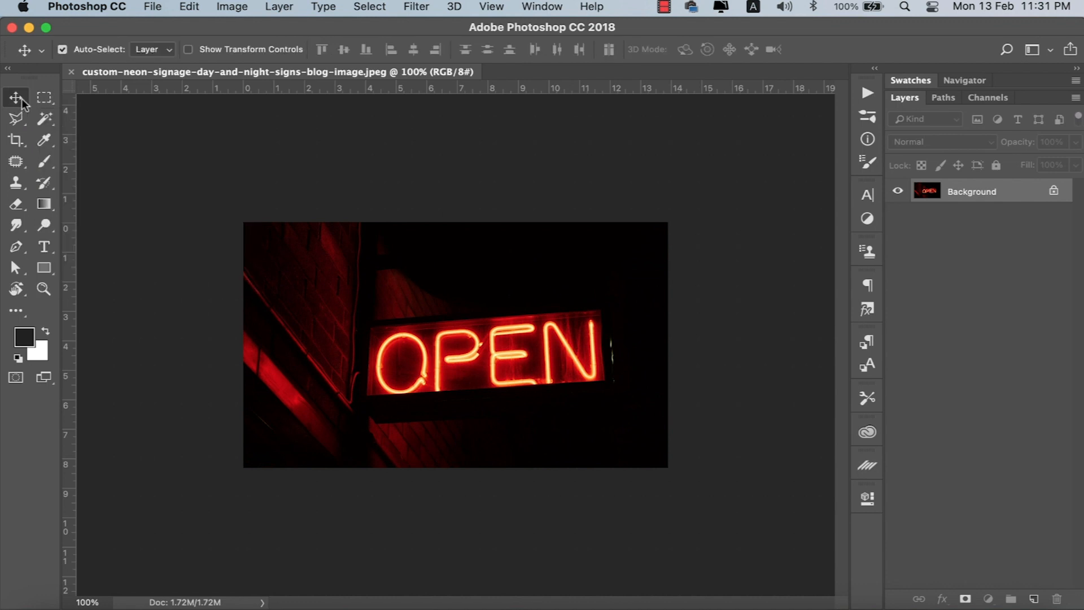
drag(16, 118, 96, 117)
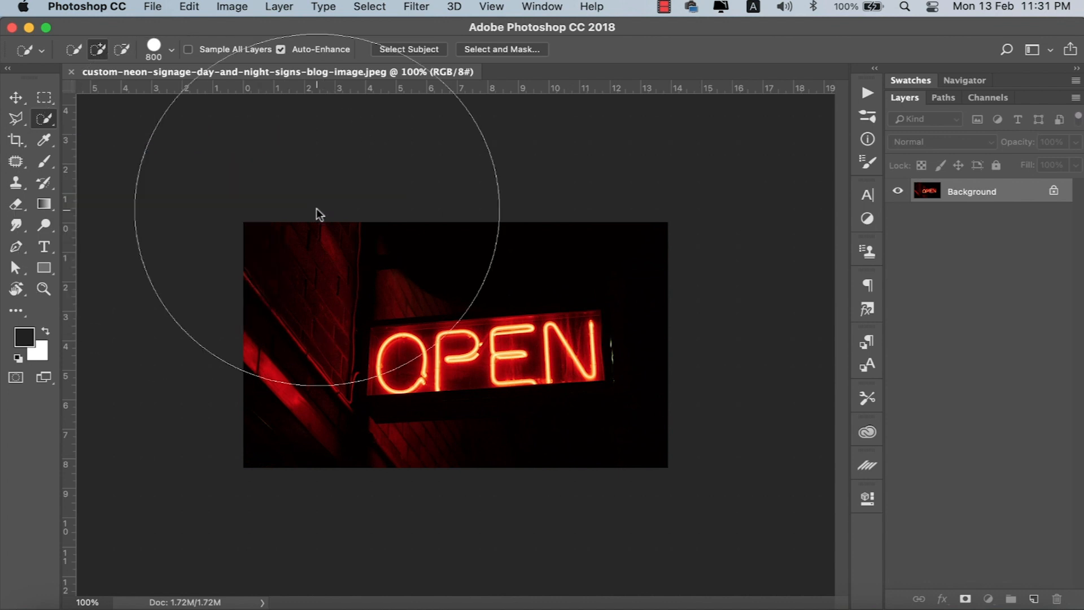
- Reduce the Quick Selection brush size to 90
key(bracketleft)
key(bracketleft)
key(bracketleft)
key(bracketleft)
key(bracketleft)
key(bracketleft)
key(bracketleft)
key(bracketleft)
key(bracketleft)
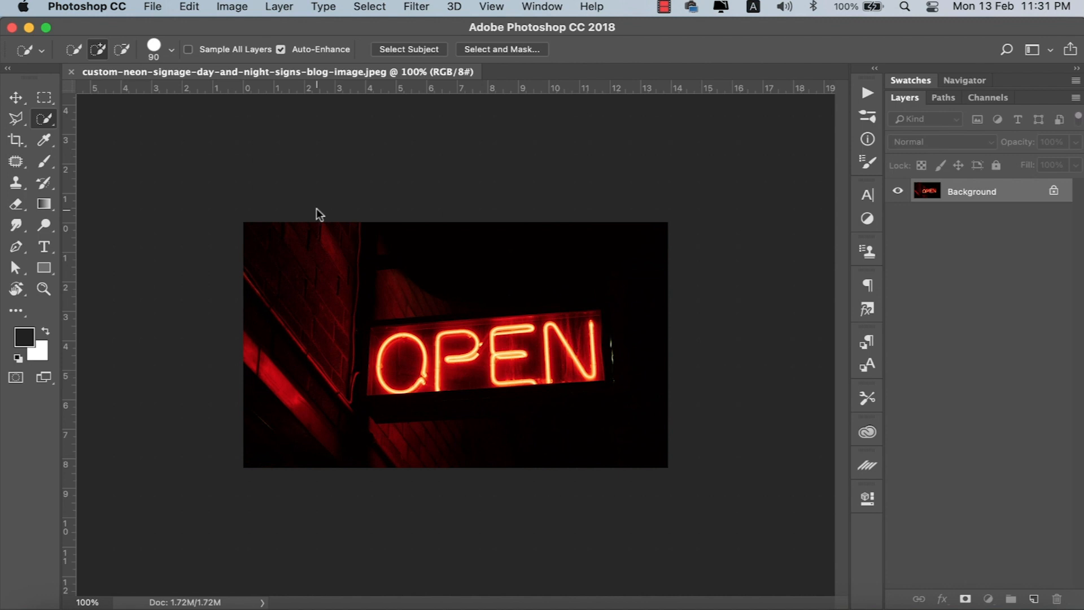
- Draw a rectangular marquee selection around the whole OPEN sign
drag(45, 99, 87, 102)
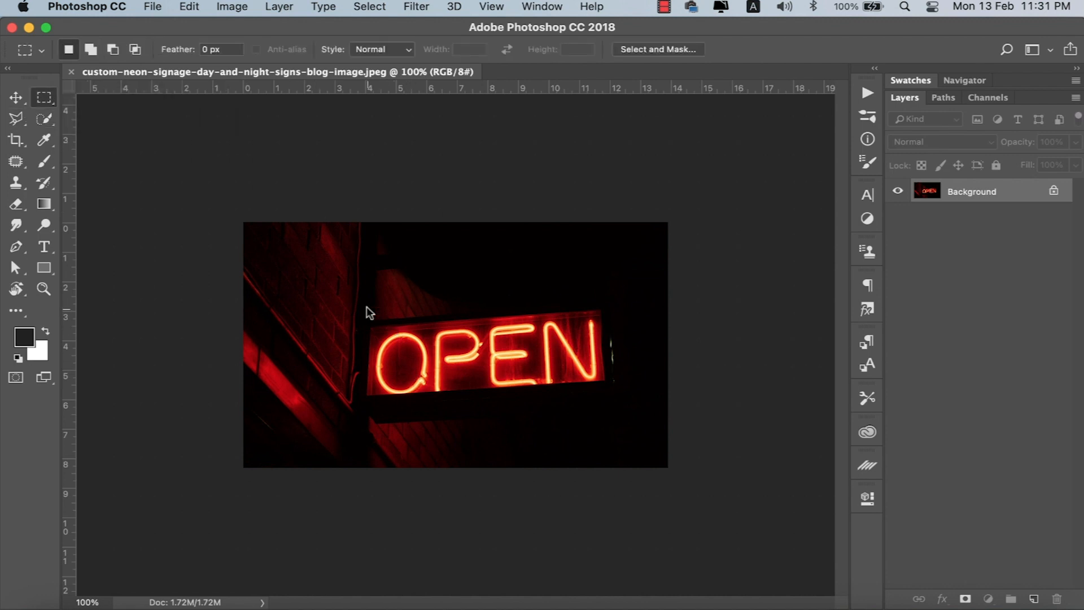
key(super+equal)
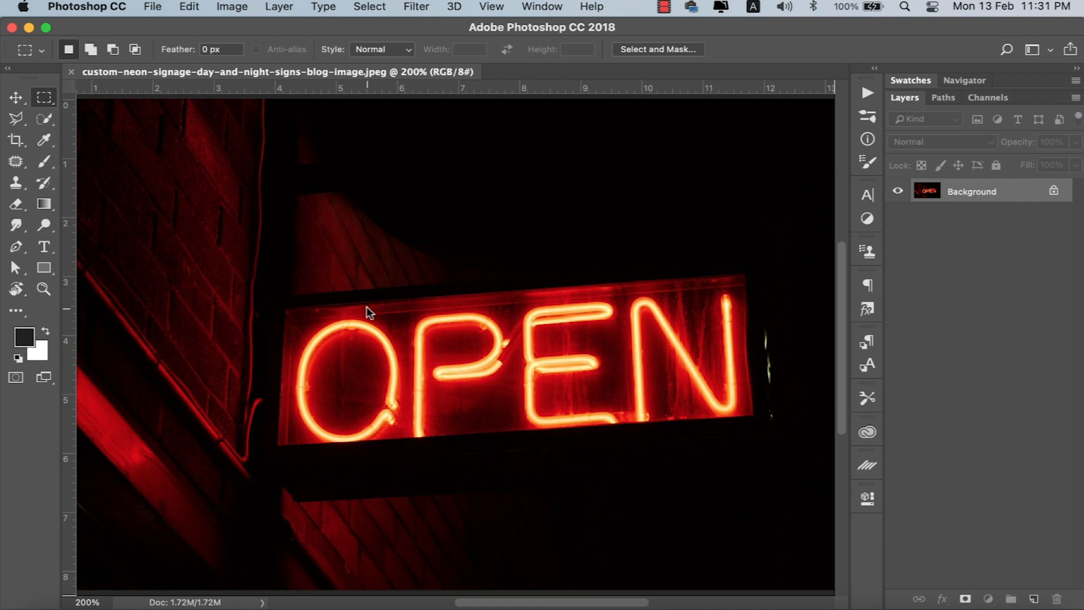
key(super+minus)
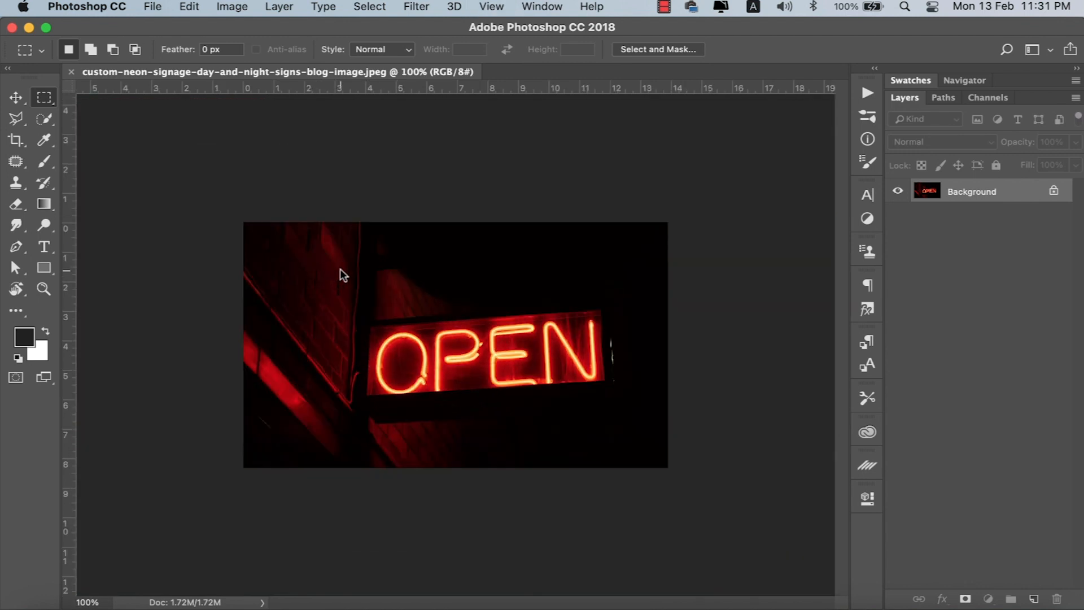
drag(350, 279, 629, 424)
- Try to scale the selected sign area down to about 79% with Free Transform, cancel it and deselect
right_click(459, 313)
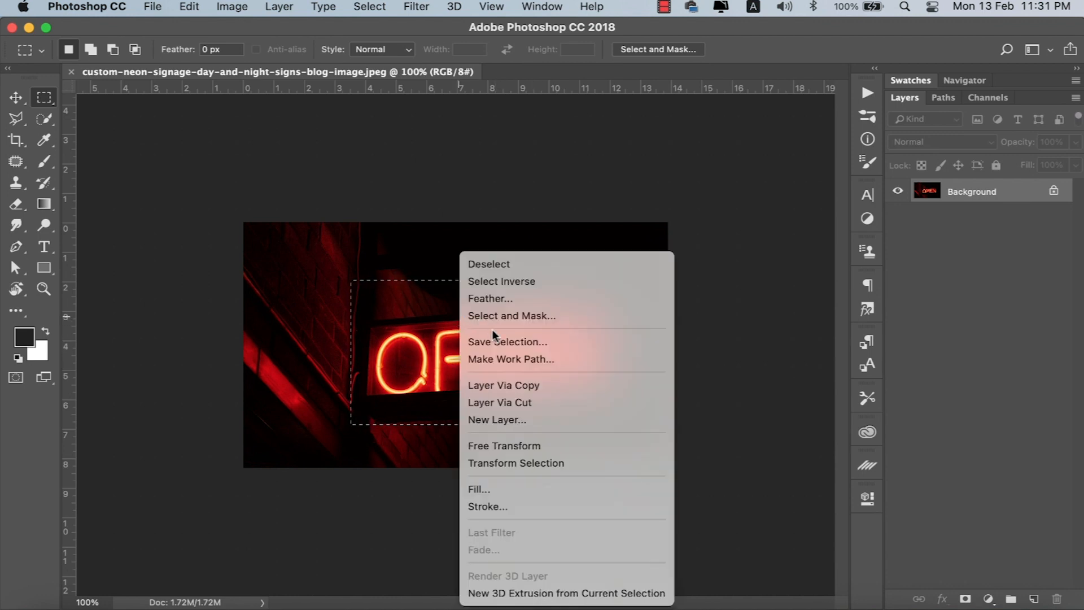
click(500, 443)
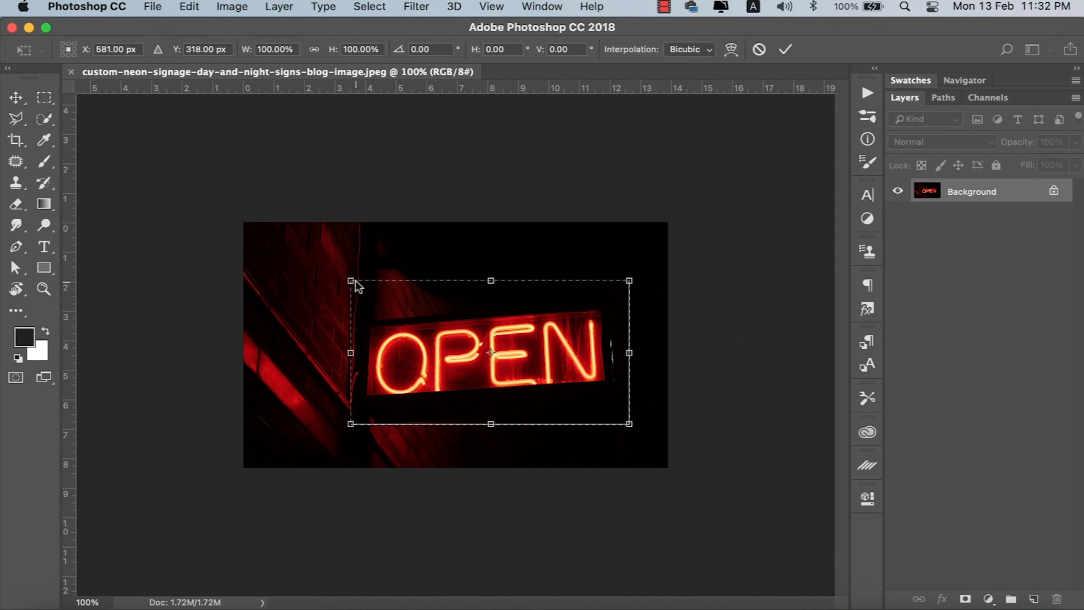
drag(635, 280, 544, 309)
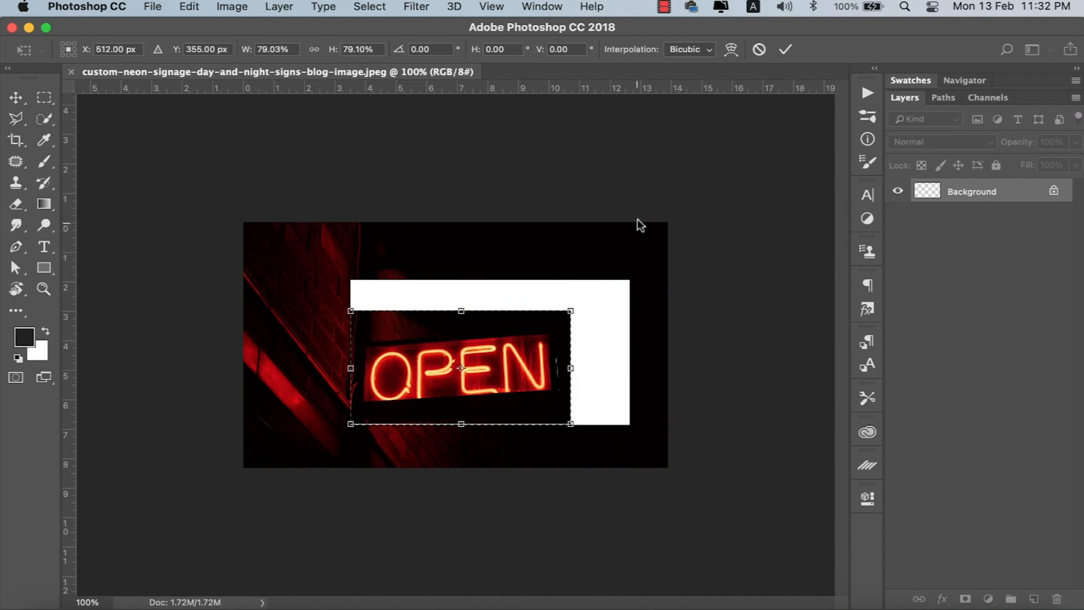
click(759, 49)
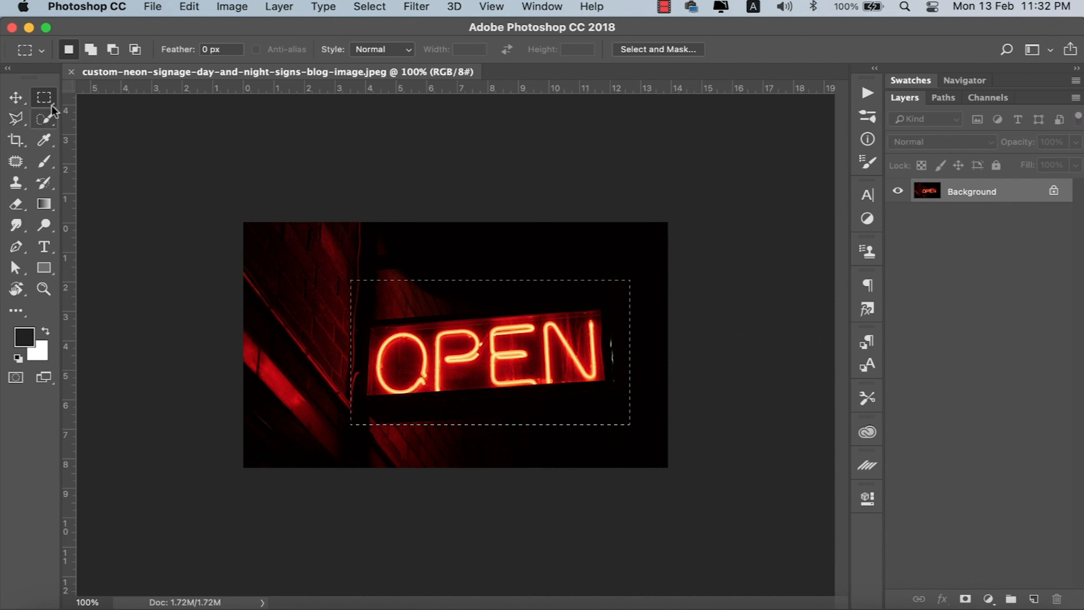
key(super+d)
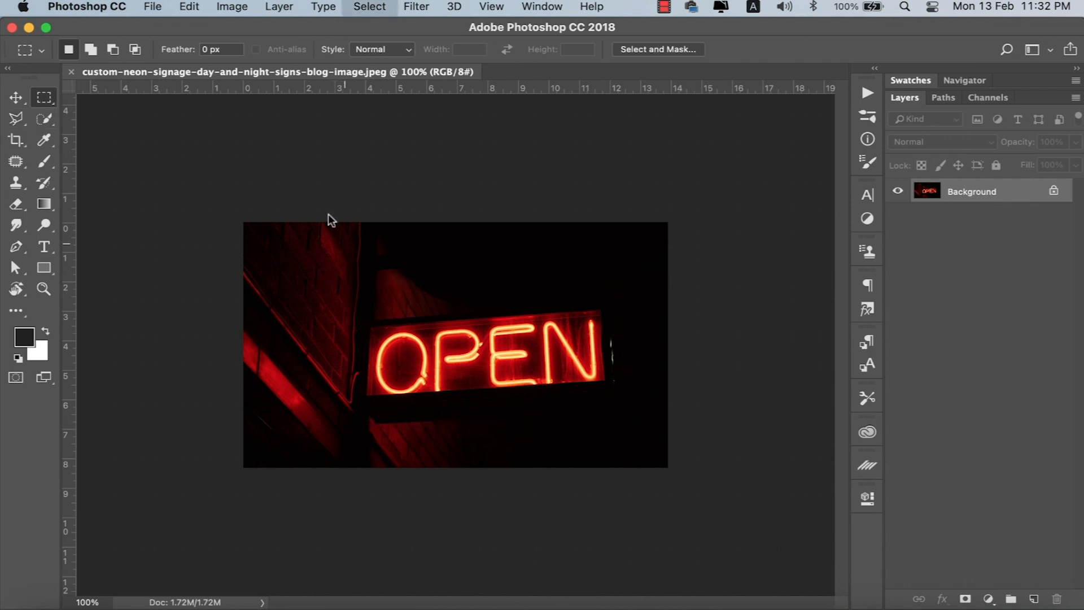
- Draw a circular selection over the middle of the OPEN sign with the Elliptical Marquee tool
click(44, 104)
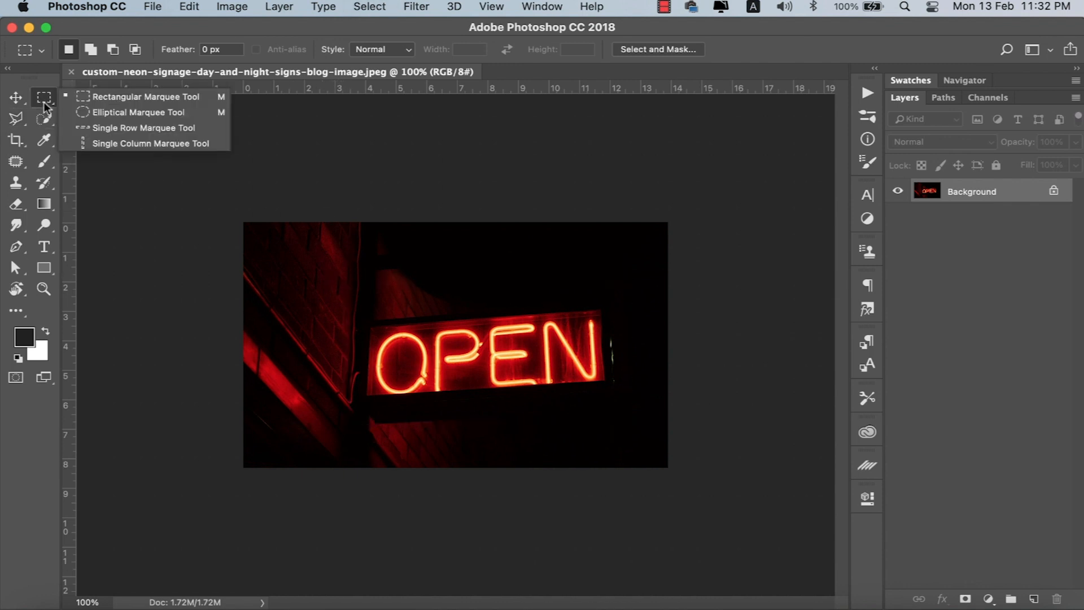
click(83, 112)
drag(385, 284, 556, 431)
- Try to enlarge the circular selected area of the sign with Free Transform and undo the enlargement
key(super+t)
drag(548, 282, 607, 253)
drag(386, 432, 370, 448)
key(Return)
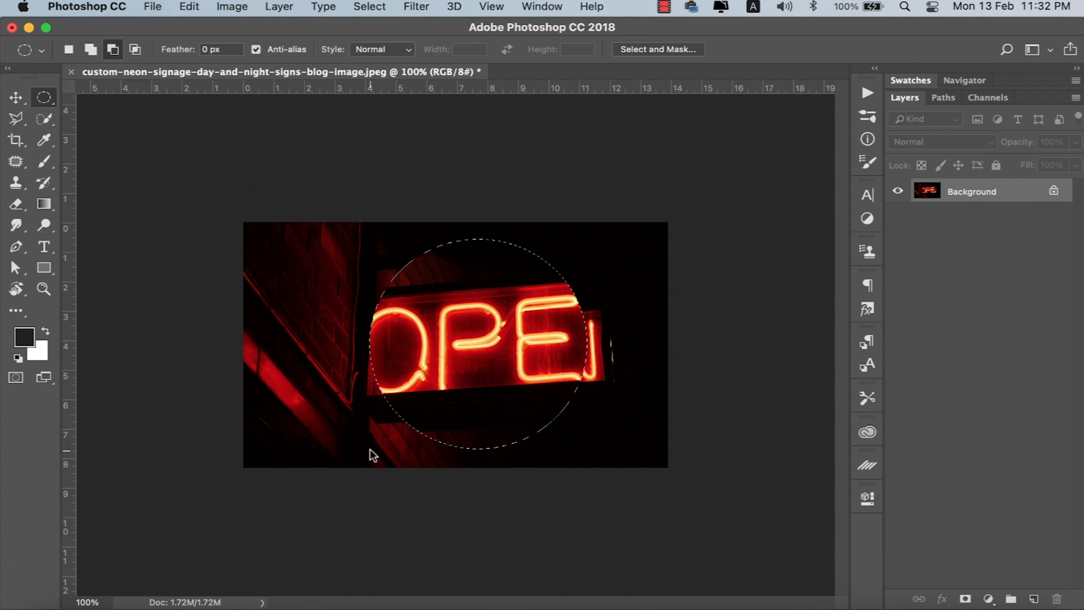
key(super+z)
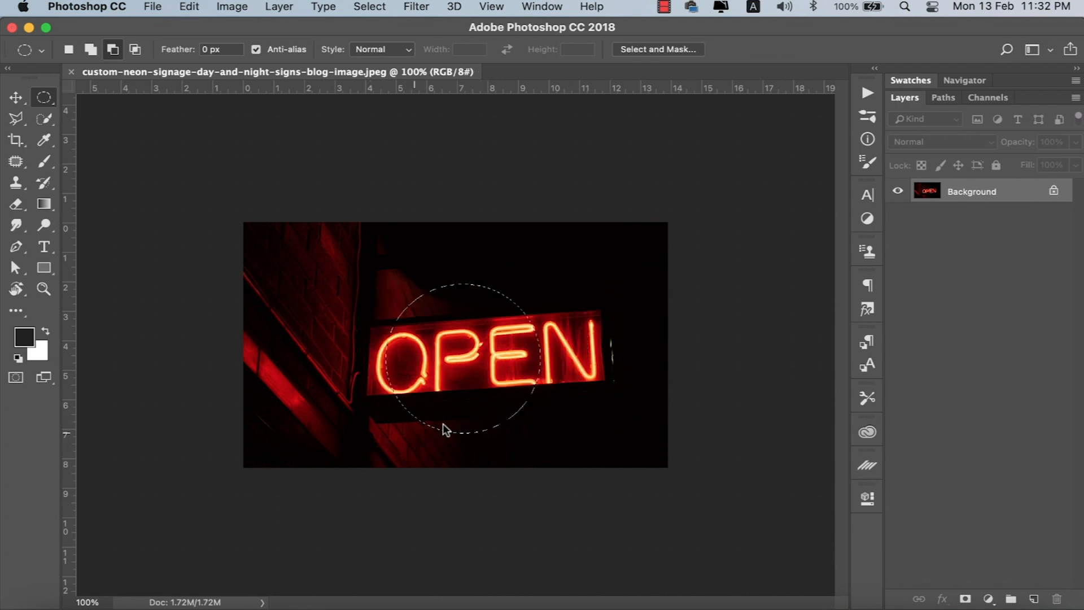
- Clear the circular selection, draw a freehand Lasso selection on the sign and deselect it
click(14, 120)
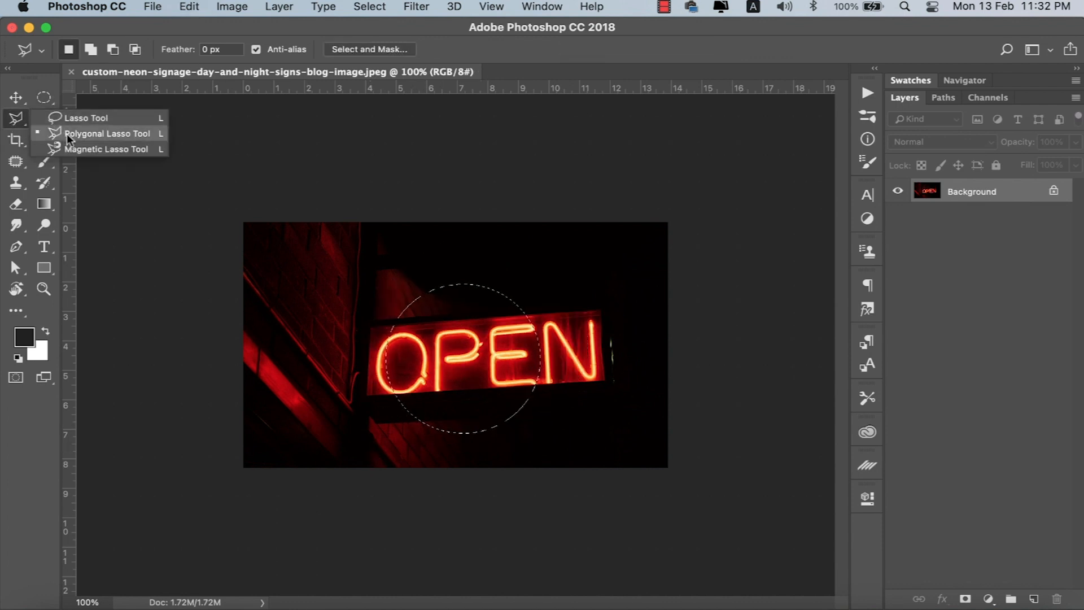
click(80, 118)
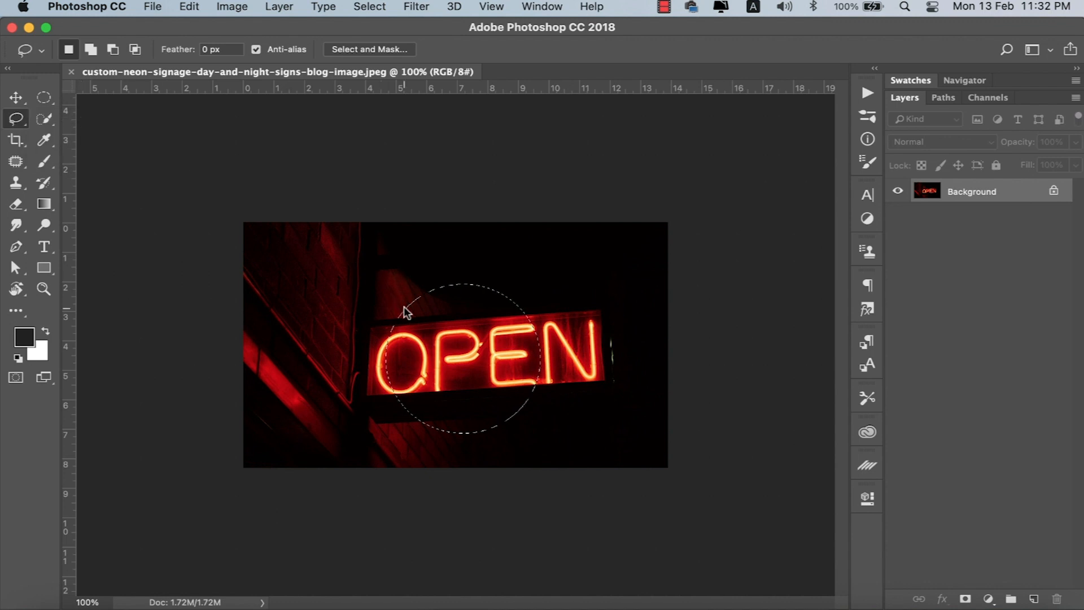
key(super+d)
click(23, 130)
click(20, 120)
click(21, 120)
click(62, 116)
mouse_move(378, 296)
mouse_down()
mouse_move(526, 294)
mouse_move(647, 353)
mouse_move(585, 426)
mouse_move(409, 437)
mouse_move(316, 375)
mouse_move(377, 300)
mouse_up()
key(super+d)
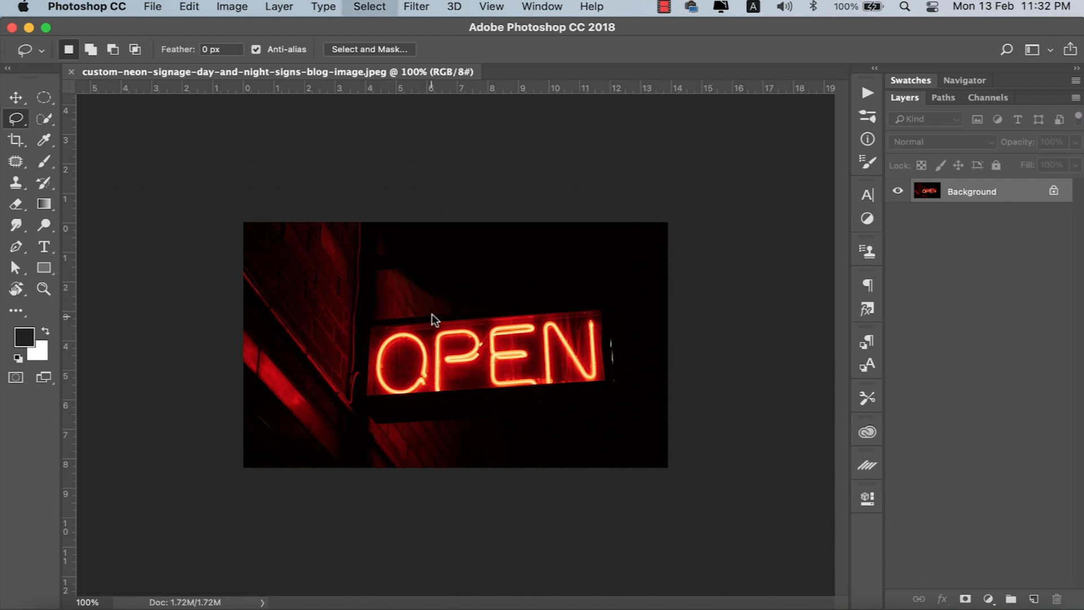
- Outline the OPEN sign, including its dark lower edge, with a closed Polygonal Lasso selection
click(17, 120)
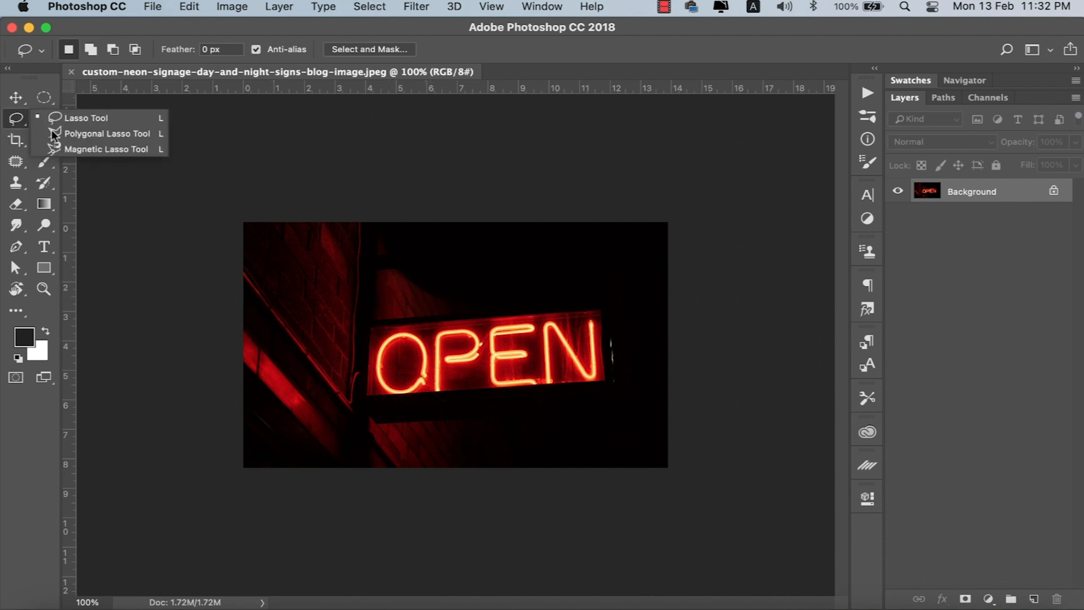
click(82, 133)
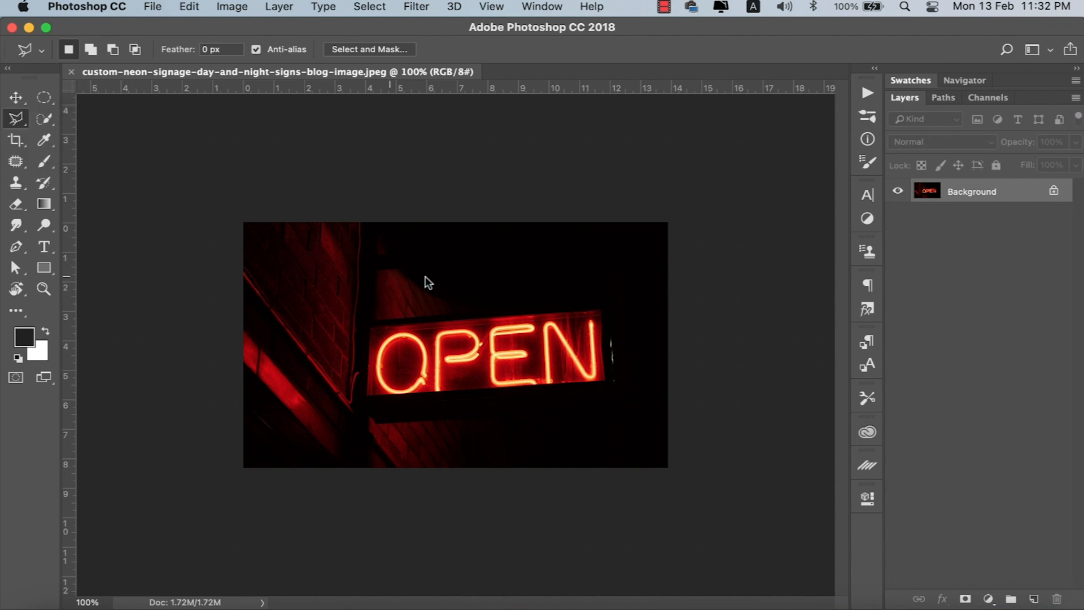
click(368, 320)
click(604, 304)
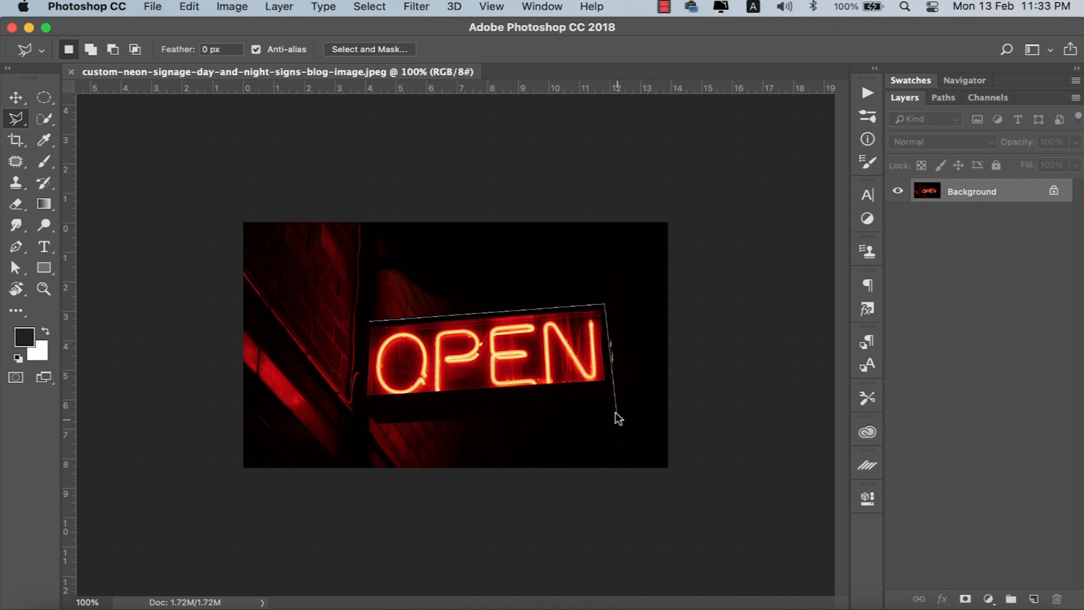
click(379, 424)
click(359, 404)
click(365, 321)
- Enlarge the selected sign with Free Transform towards its upper right and lower left corners
key(super+t)
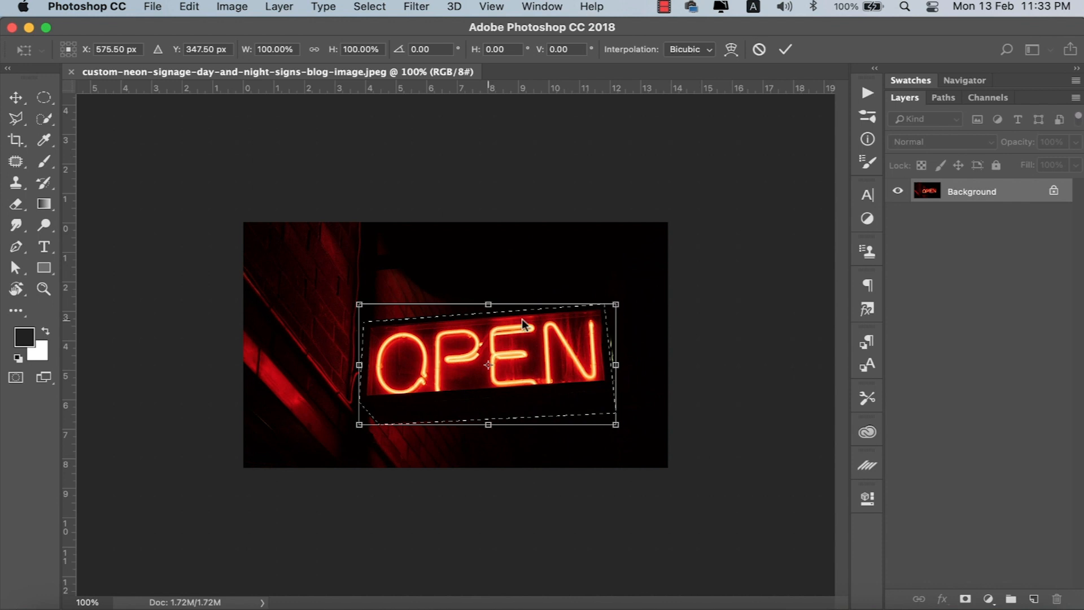
drag(615, 304, 657, 284)
drag(361, 424, 354, 428)
key(Return)
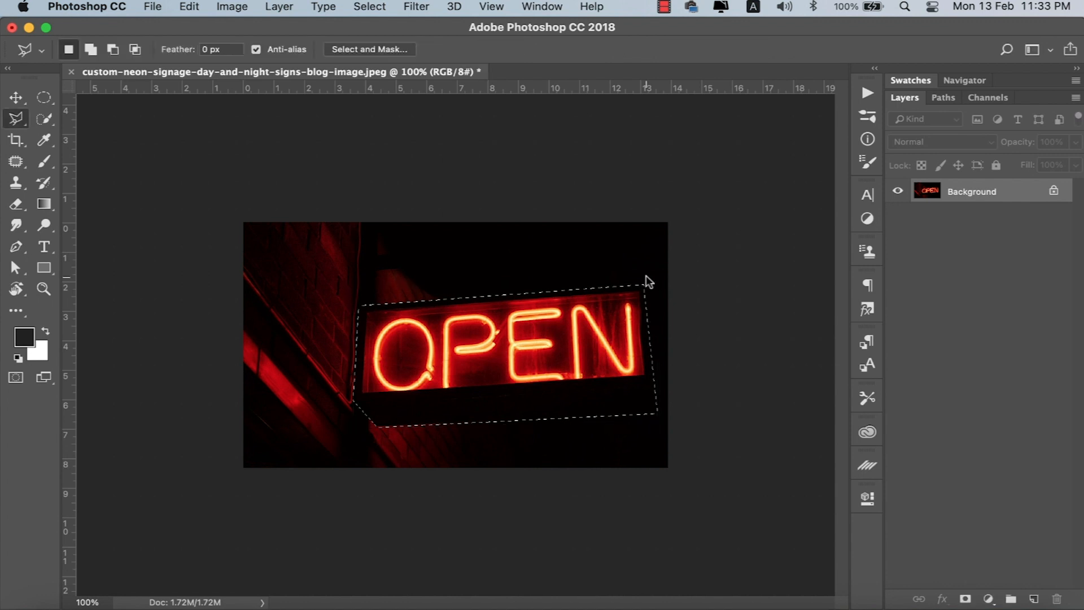
- Deselect the sign and undo its enlargement, stepping back and forth through the recent changes
key(super+d)
key(super+z)
key(super+d)
key(super+shift+z)
key(super+shift+z)
key(super+z)
key(super+z)
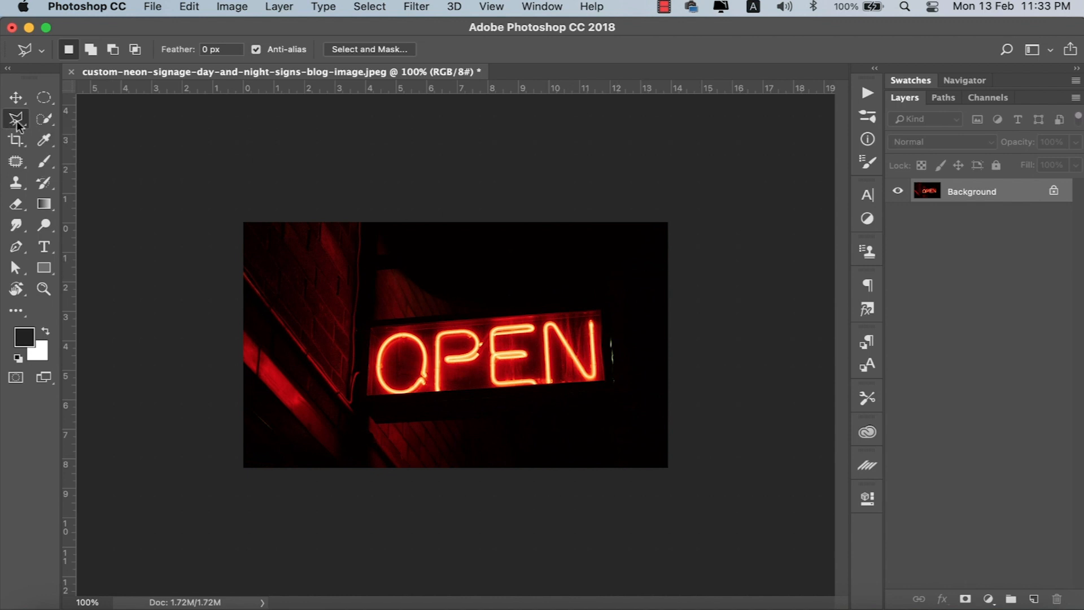
- Reduce the Quick Selection brush size to 9
click(36, 122)
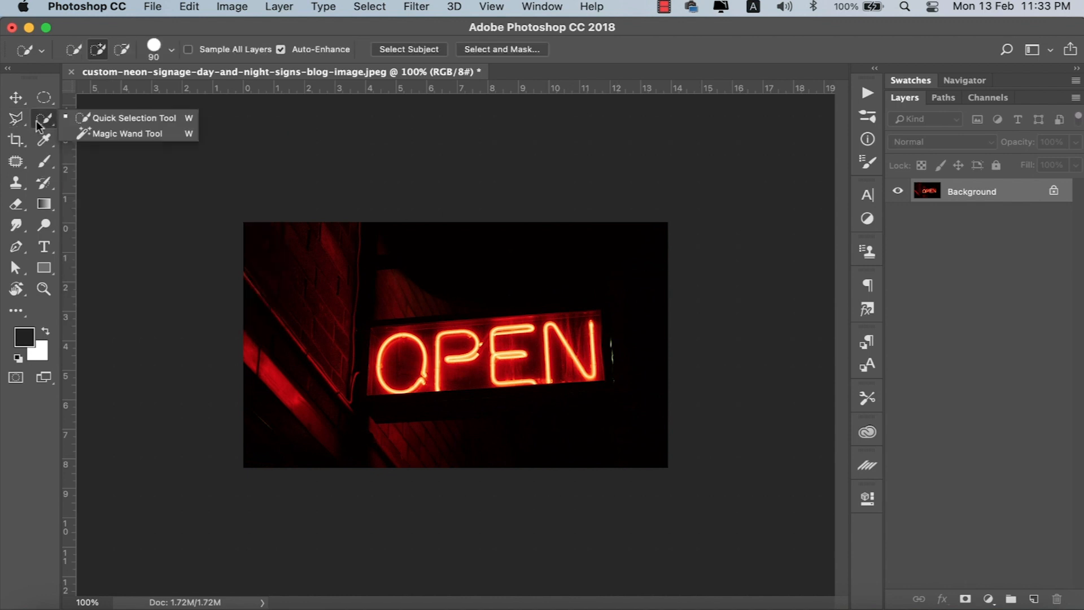
click(77, 120)
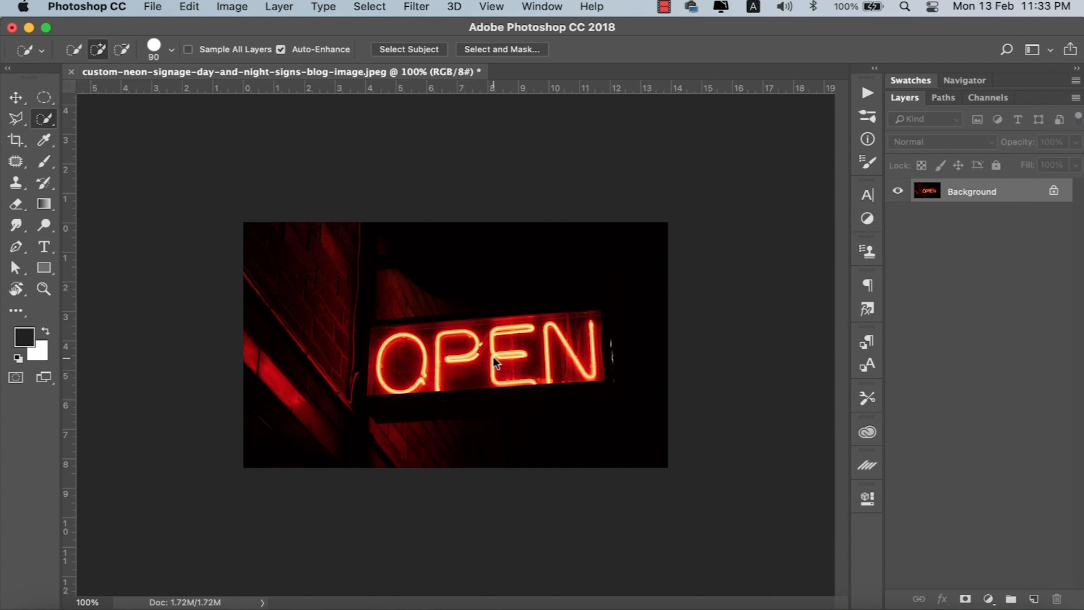
key(super+plus)
key(bracketleft)
key(bracketleft)
key(bracketleft)
key(bracketleft)
key(bracketleft)
key(bracketleft)
key(bracketleft)
key(bracketleft)
key(bracketleft)
key(bracketleft)
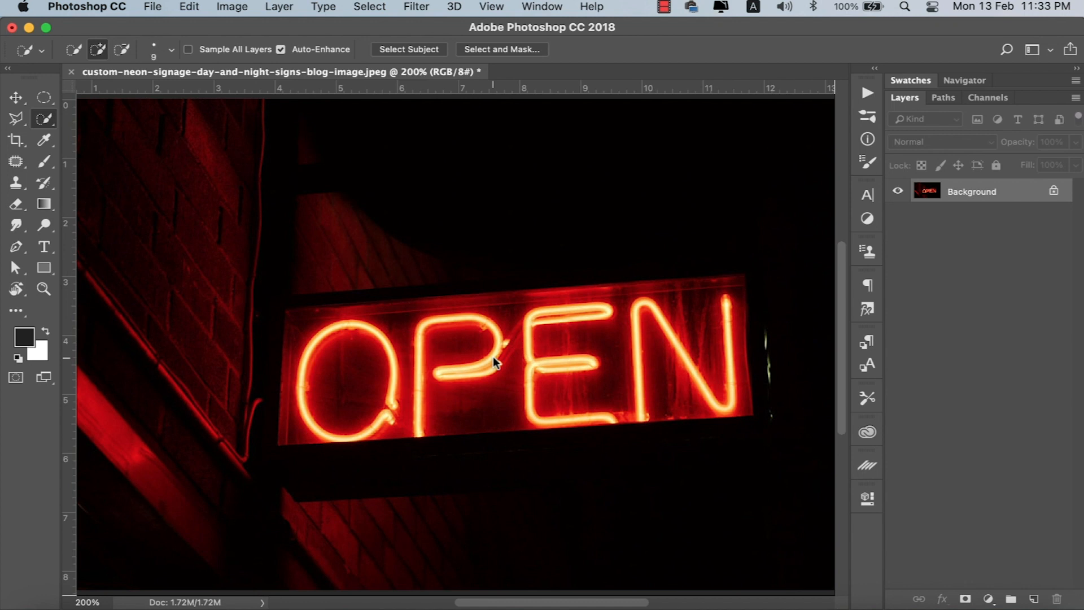
- Select the letter O with Quick Selection, try to enlarge it to about 213% with Free Transform, cancel and deselect
drag(344, 326, 319, 336)
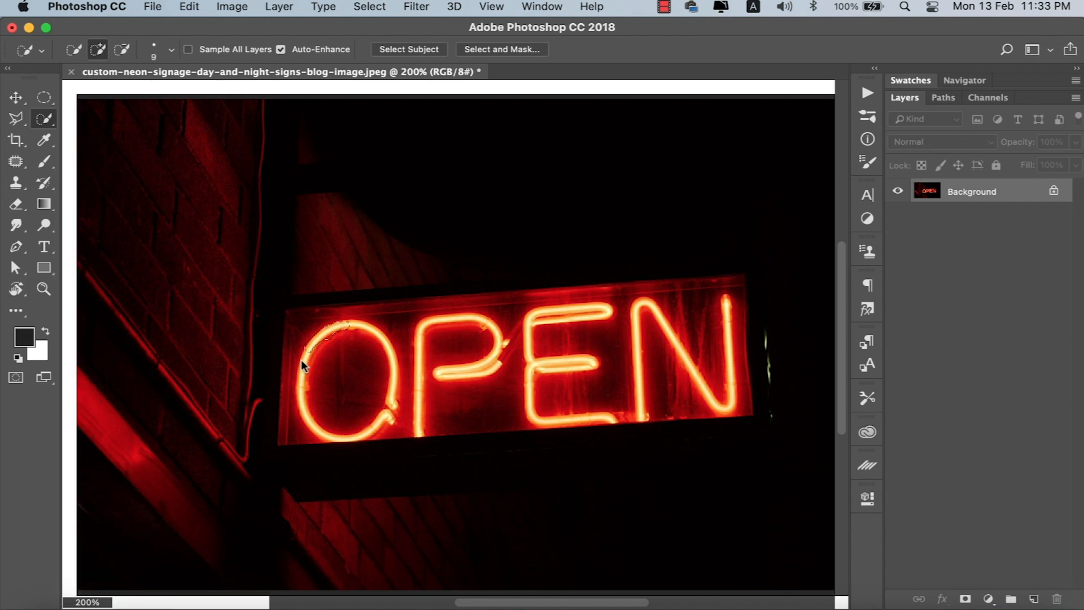
mouse_move(300, 398)
mouse_down()
mouse_move(327, 425)
mouse_move(388, 411)
mouse_move(391, 388)
mouse_up()
key(super+t)
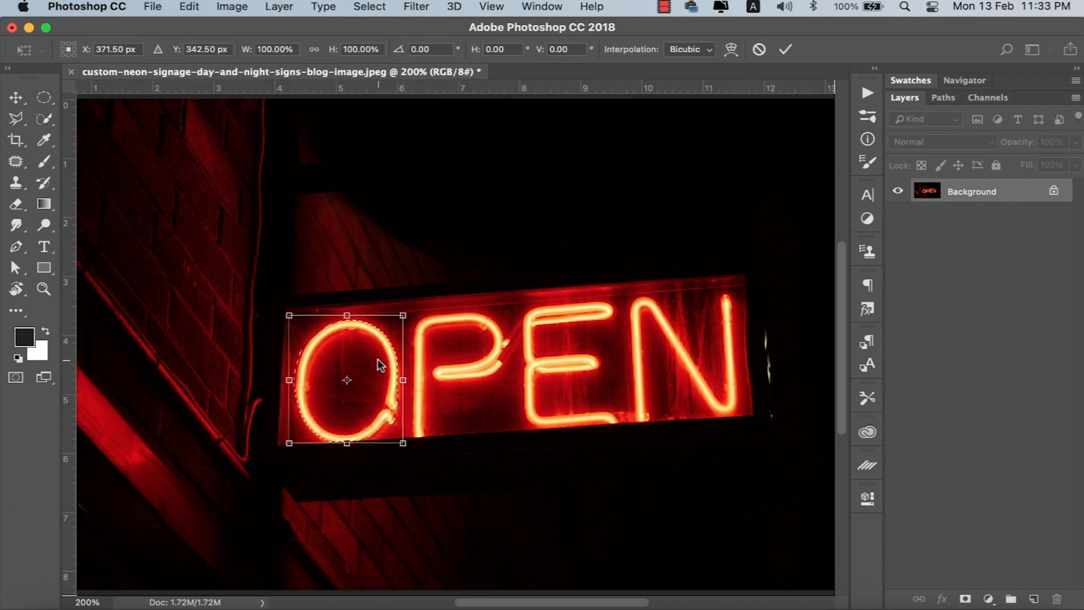
drag(405, 313, 495, 214)
drag(291, 447, 250, 487)
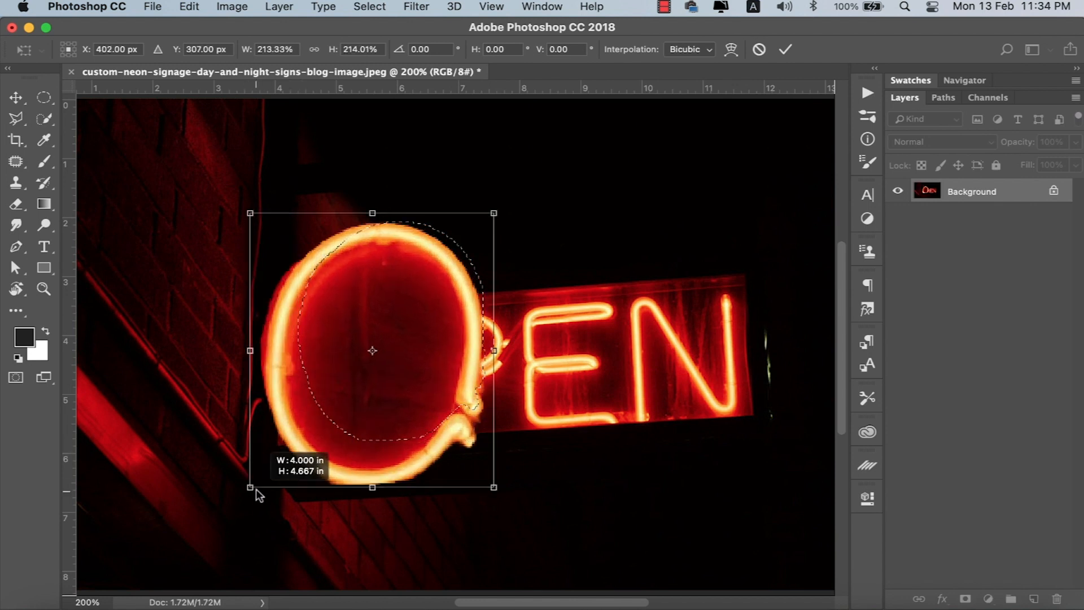
click(762, 48)
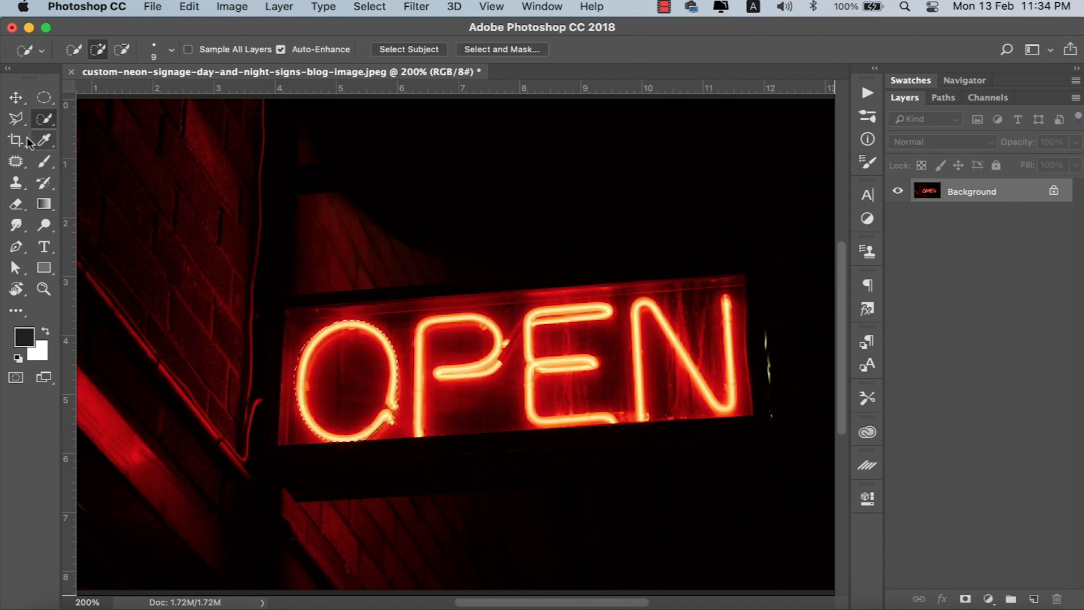
key(super+d)
- Draw a closed four-cornered Pen tool shape, about 581 by 237 px, around the OPEN sign
click(24, 247)
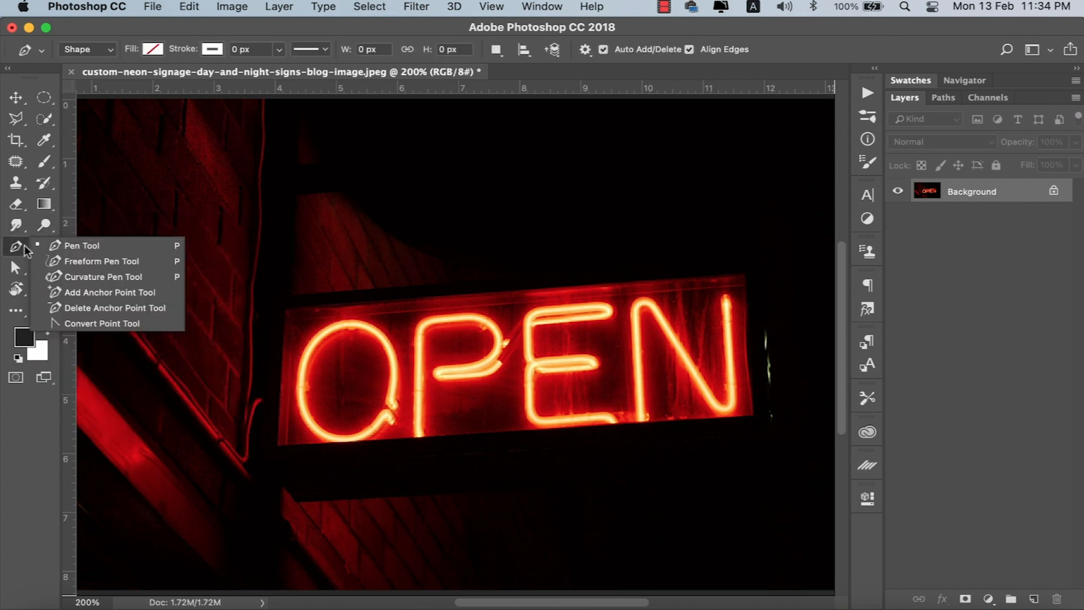
click(67, 246)
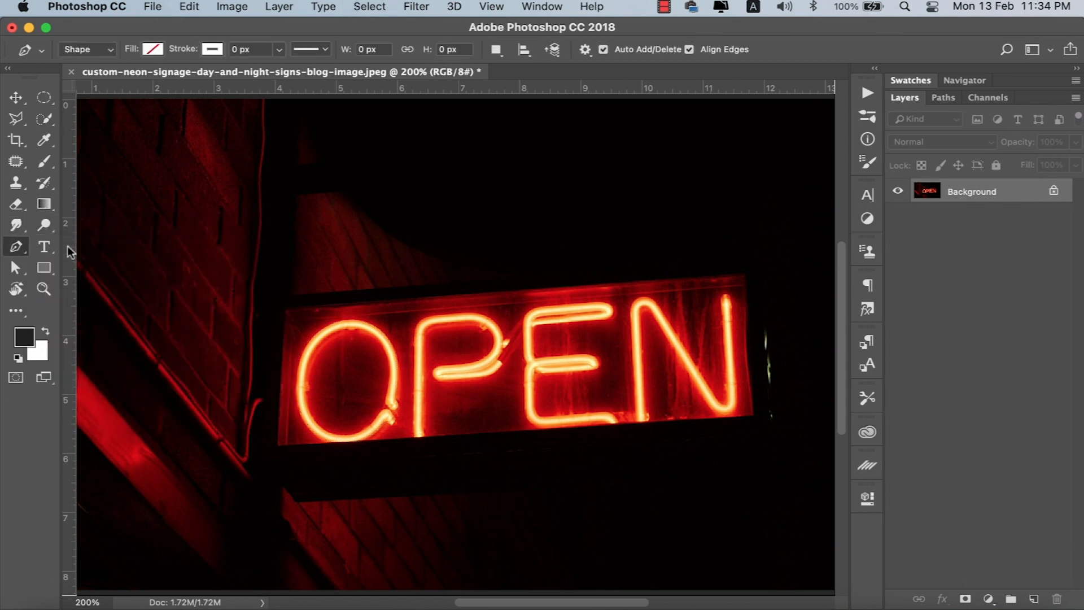
click(277, 297)
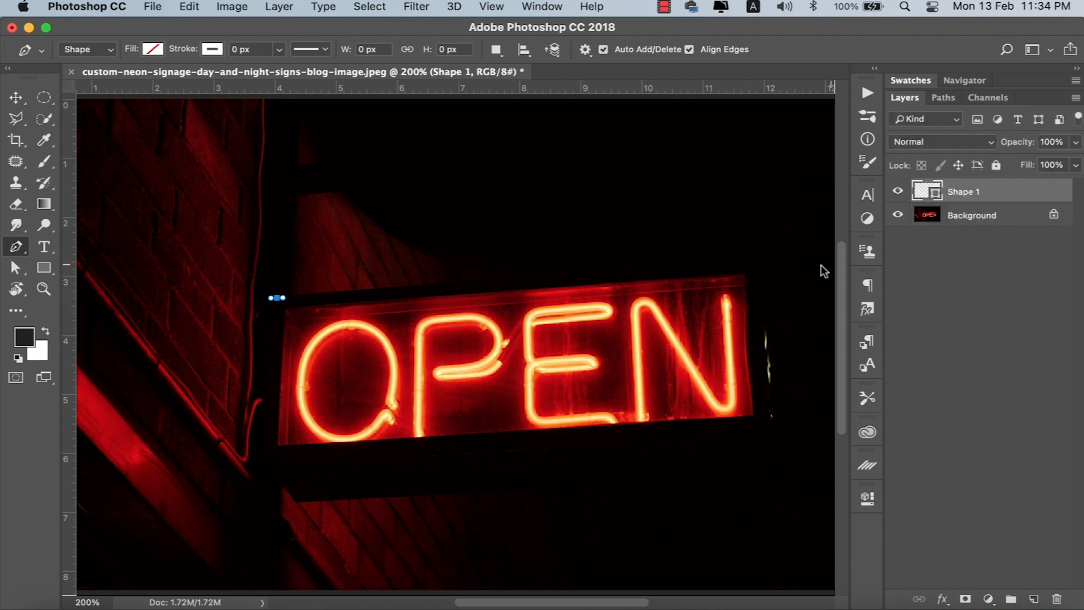
click(751, 263)
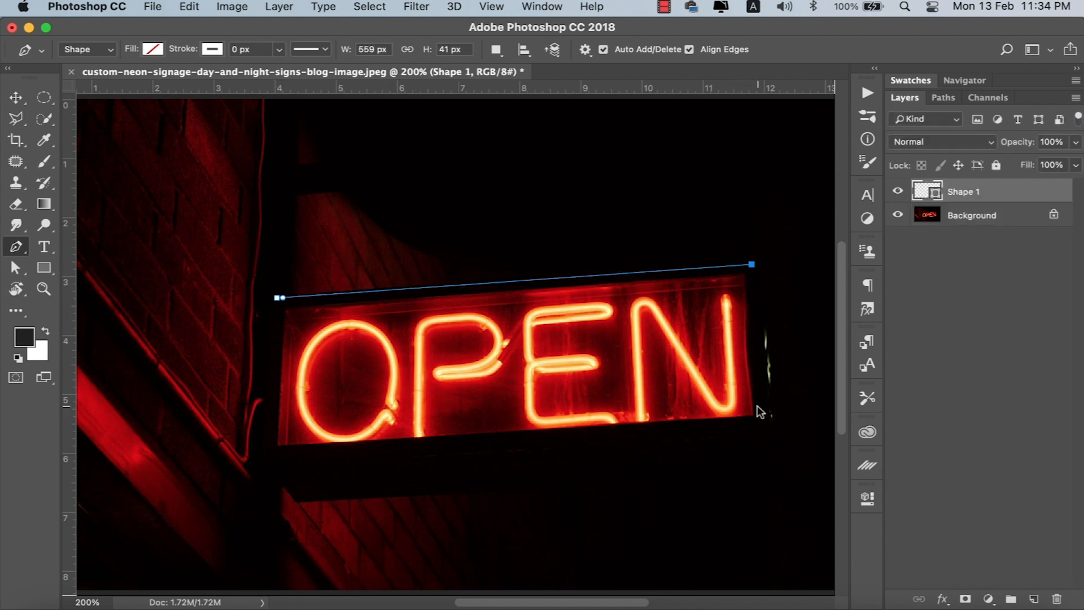
click(761, 423)
click(267, 458)
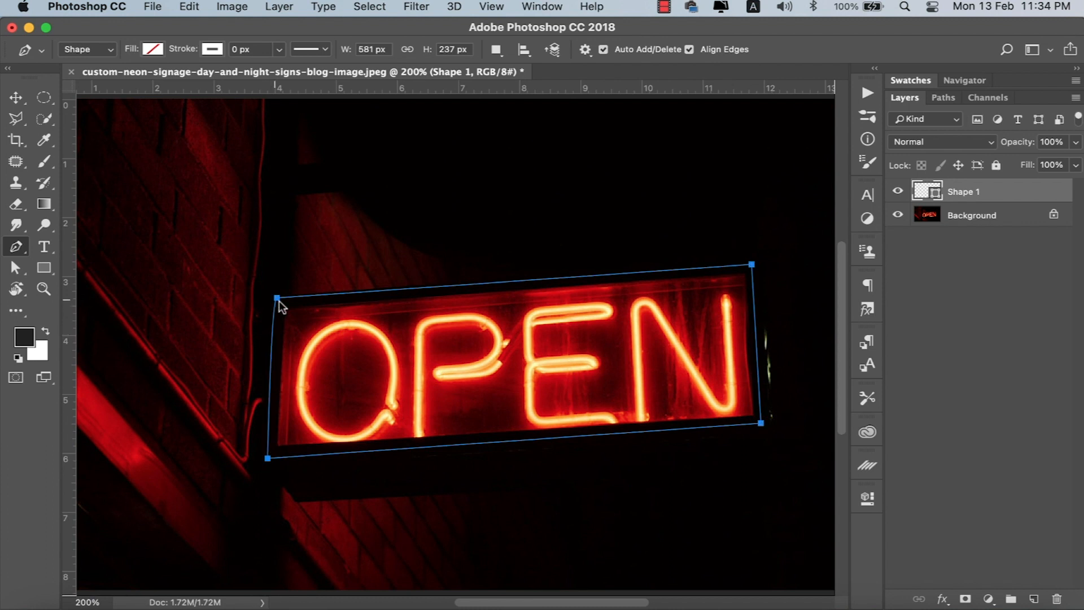
- Start Free Transform Path on the pen shape around the sign and cancel it
right_click(360, 331)
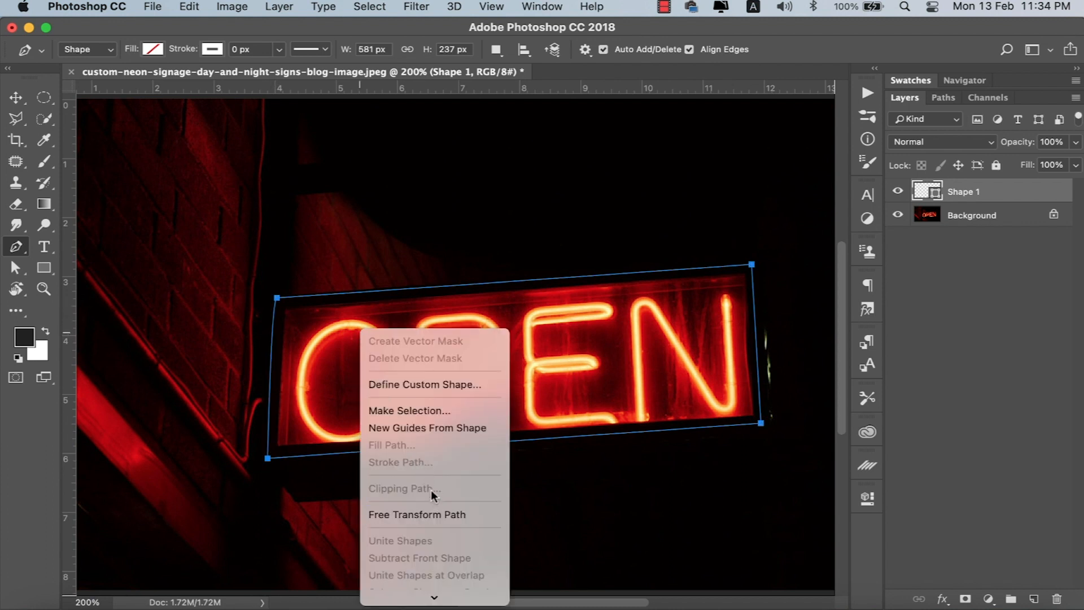
click(430, 513)
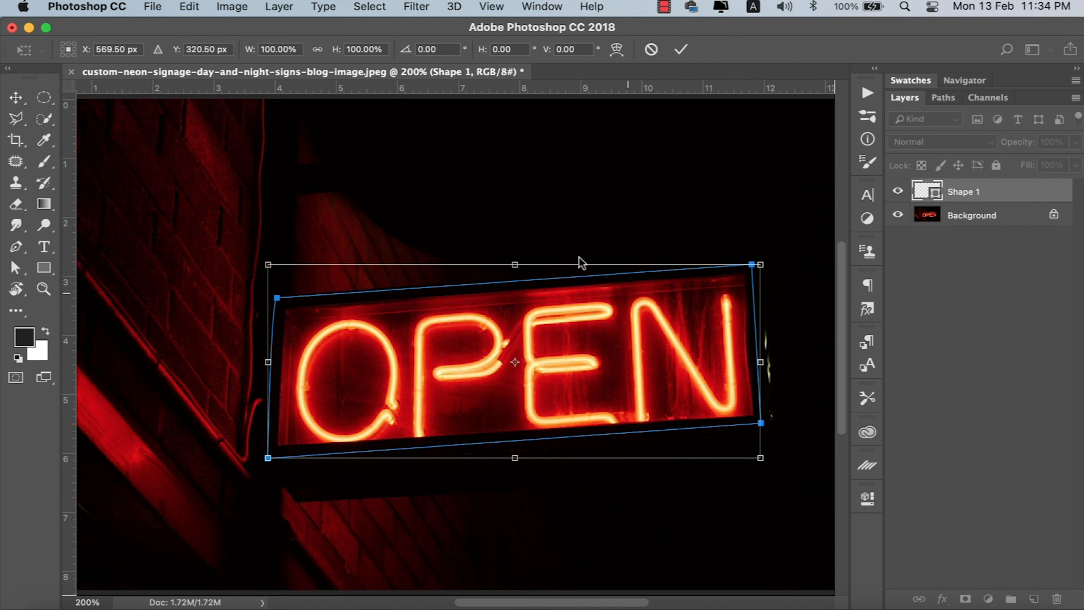
click(652, 49)
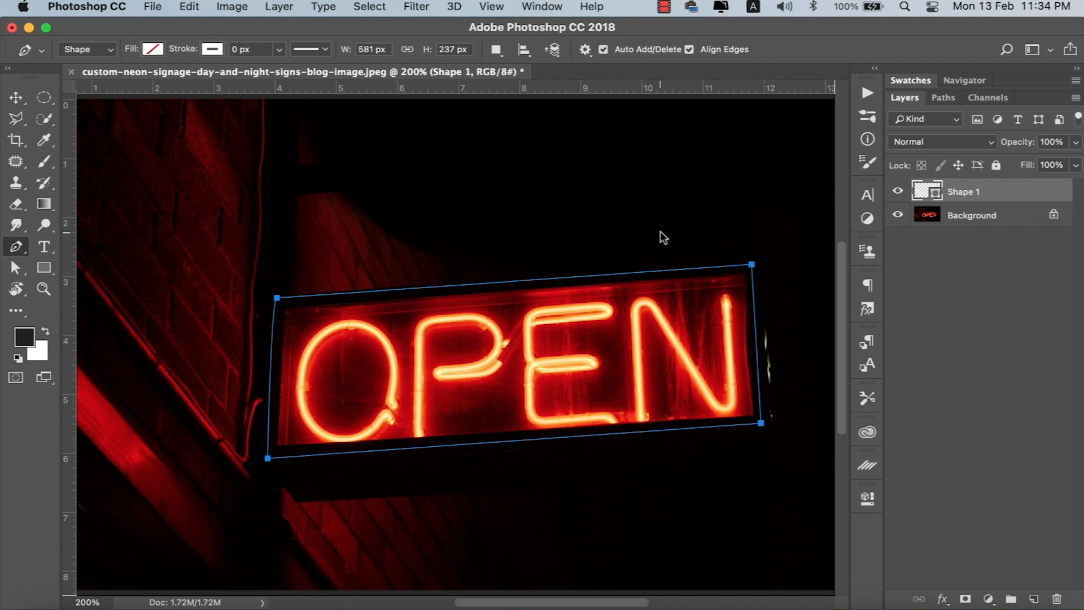
- Delete the pen shape drawn around the OPEN sign
key(Delete)
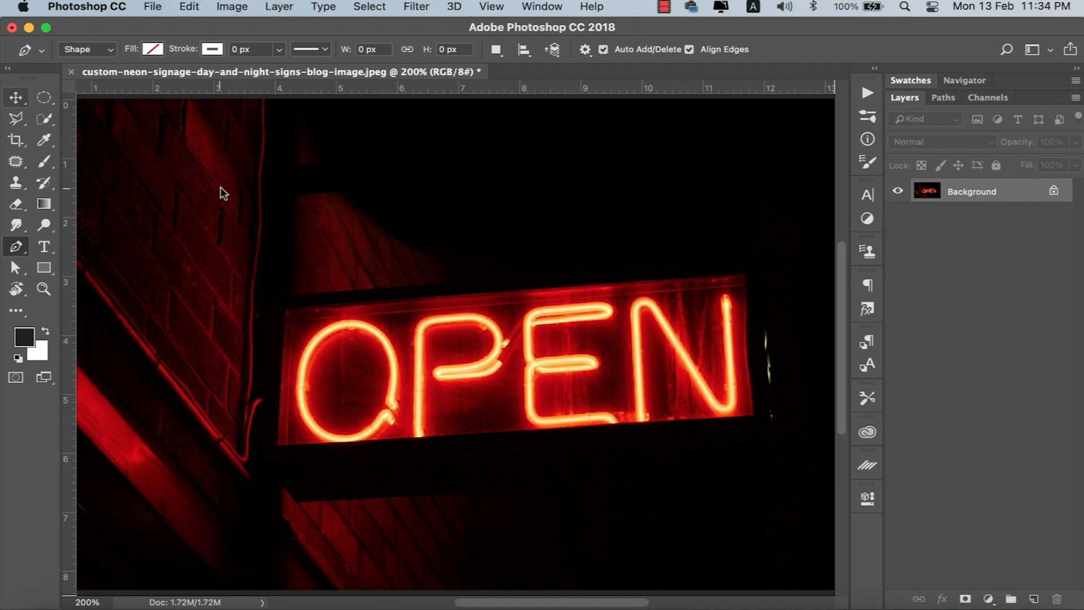
key(super+1)
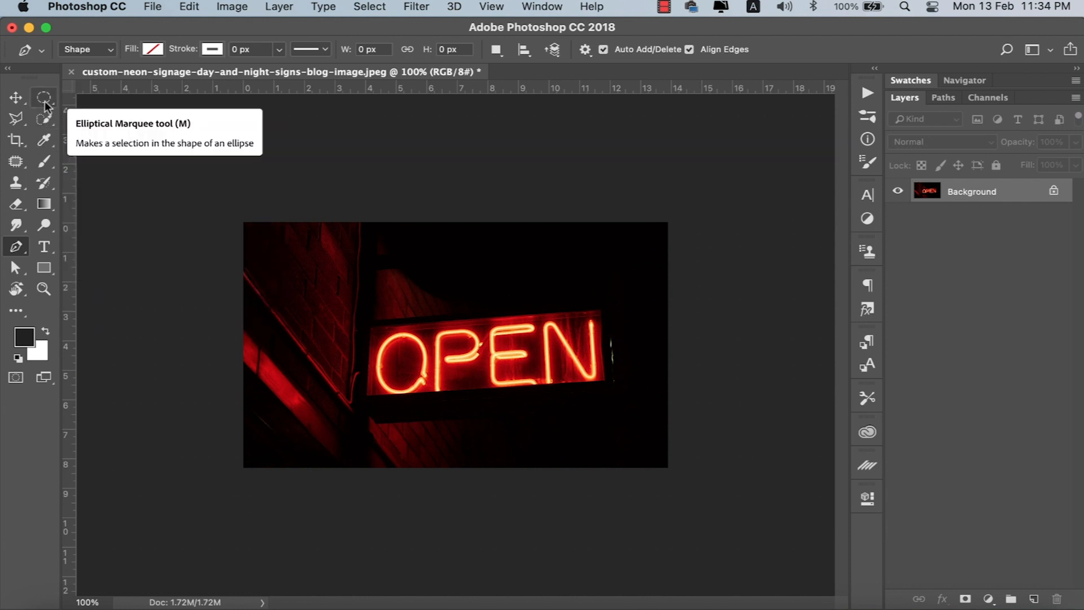
- Draw a rectangular marquee selection over most of the OPEN sign and shift it slightly upward
drag(46, 105, 84, 99)
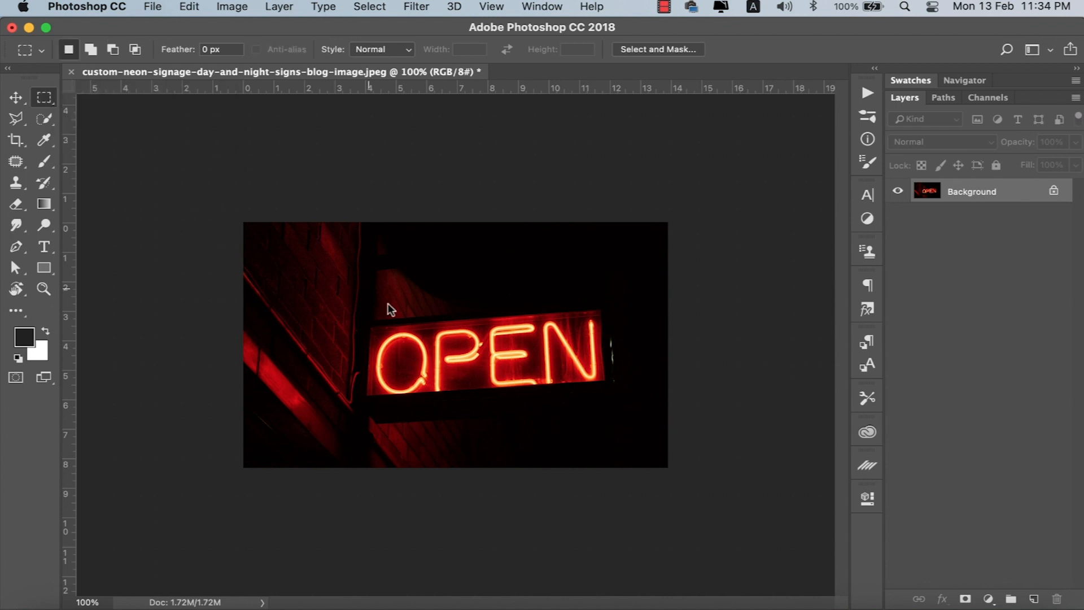
drag(381, 296, 553, 421)
drag(520, 370, 516, 360)
- Try painting dark brush strokes across the rectangular selection and undo them
click(44, 161)
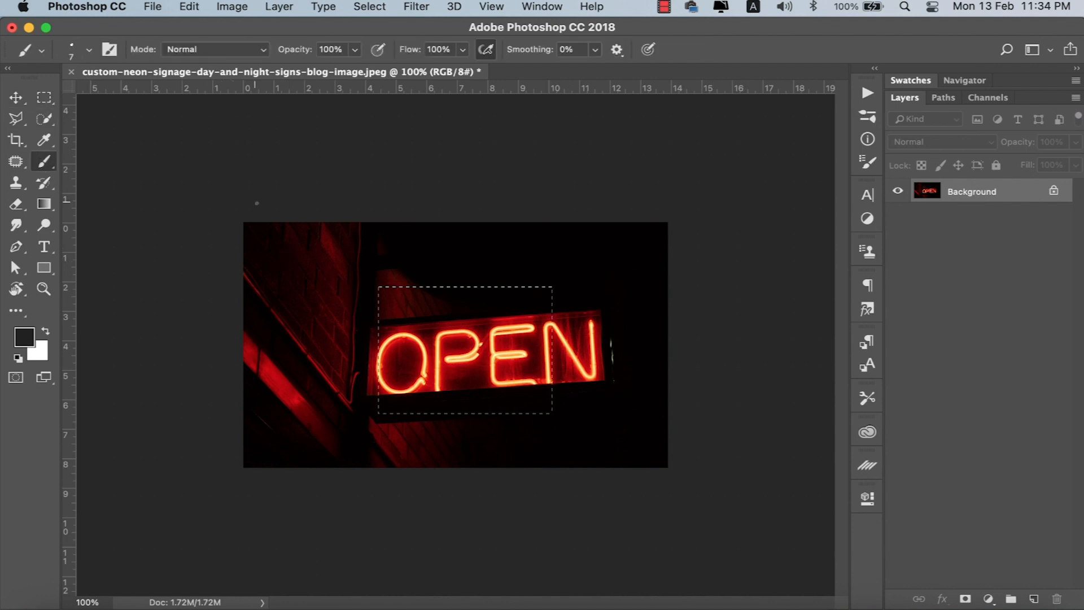
mouse_move(338, 289)
mouse_down()
mouse_move(321, 333)
mouse_move(339, 328)
mouse_up()
drag(414, 314, 466, 311)
key(super+z)
- Swap the foreground colour to white, paint test strokes across the rectangular selection, and undo the strokes
key(x)
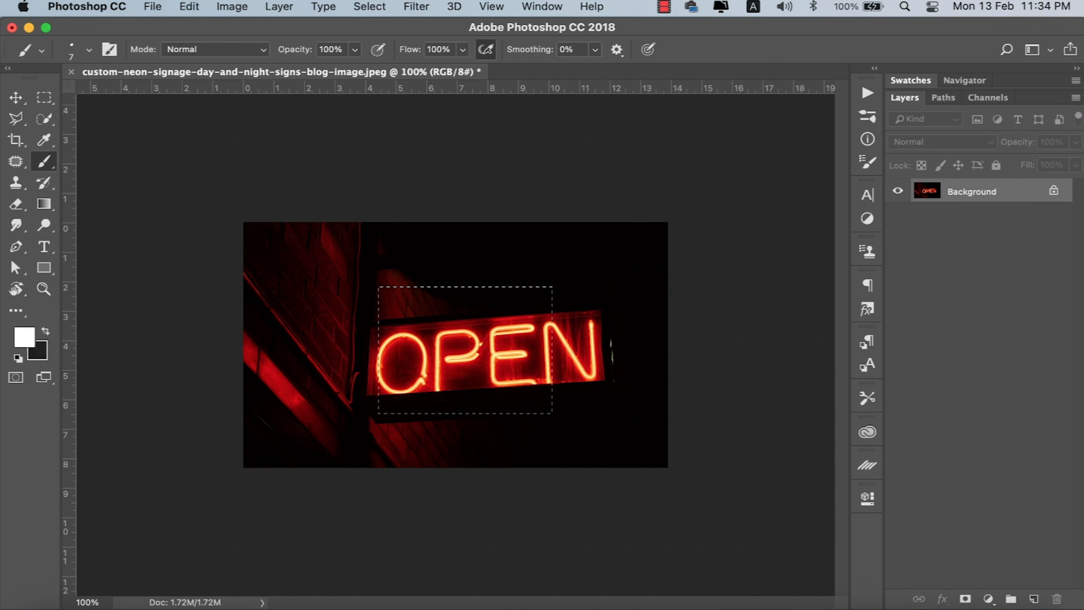
mouse_move(437, 311)
mouse_down()
mouse_move(443, 324)
mouse_move(507, 312)
mouse_up()
mouse_move(417, 339)
mouse_down()
mouse_move(534, 320)
mouse_move(526, 359)
mouse_move(550, 364)
mouse_up()
key(super+r)
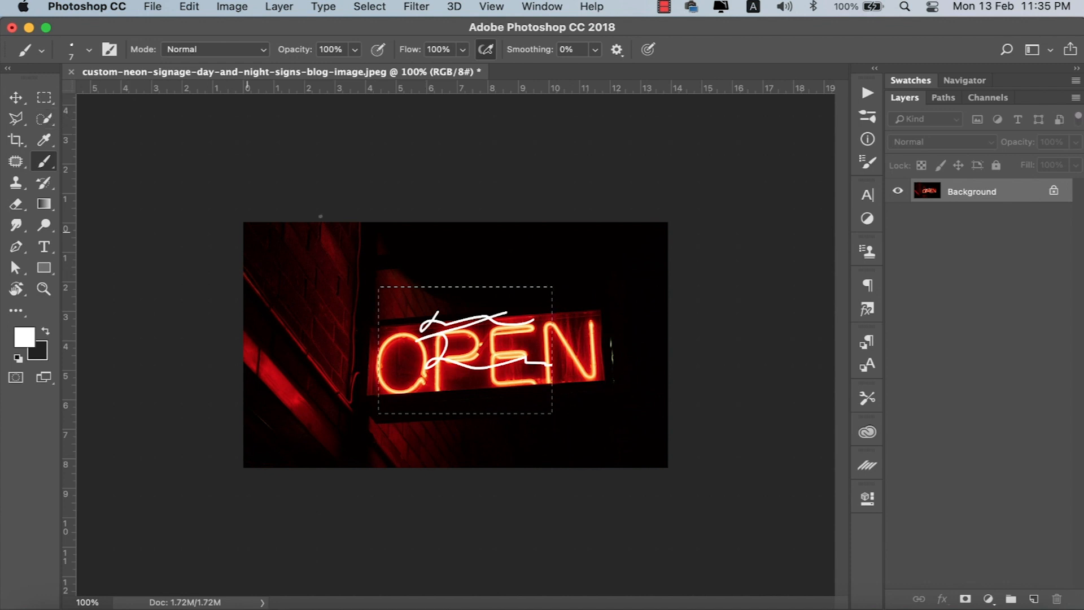
key(super+z)
key(super+alt+z)
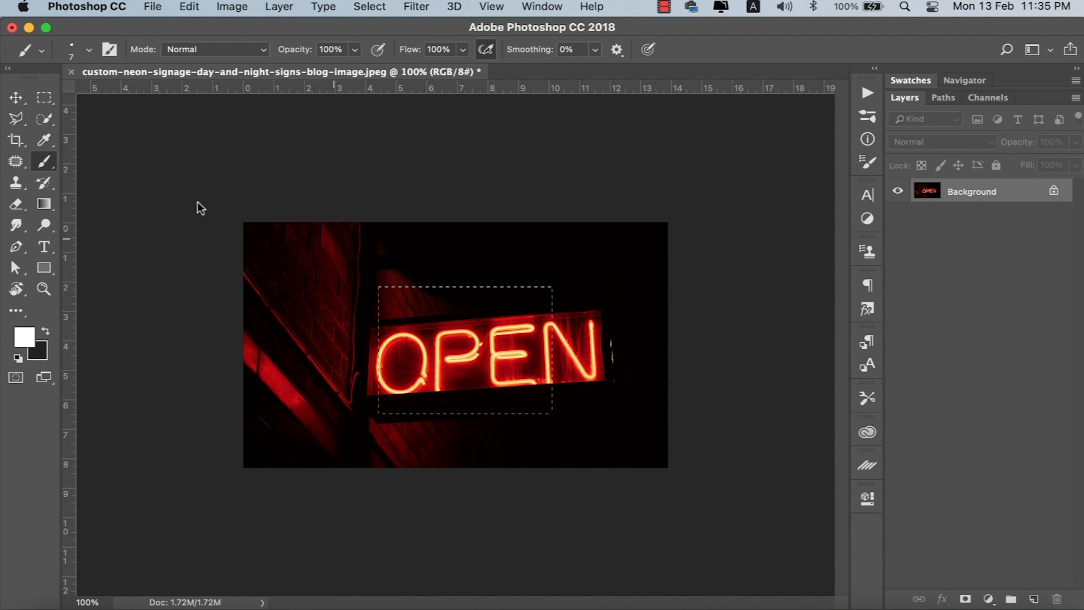
- Invert the rectangular marquee selection so the area outside it is selected
click(44, 99)
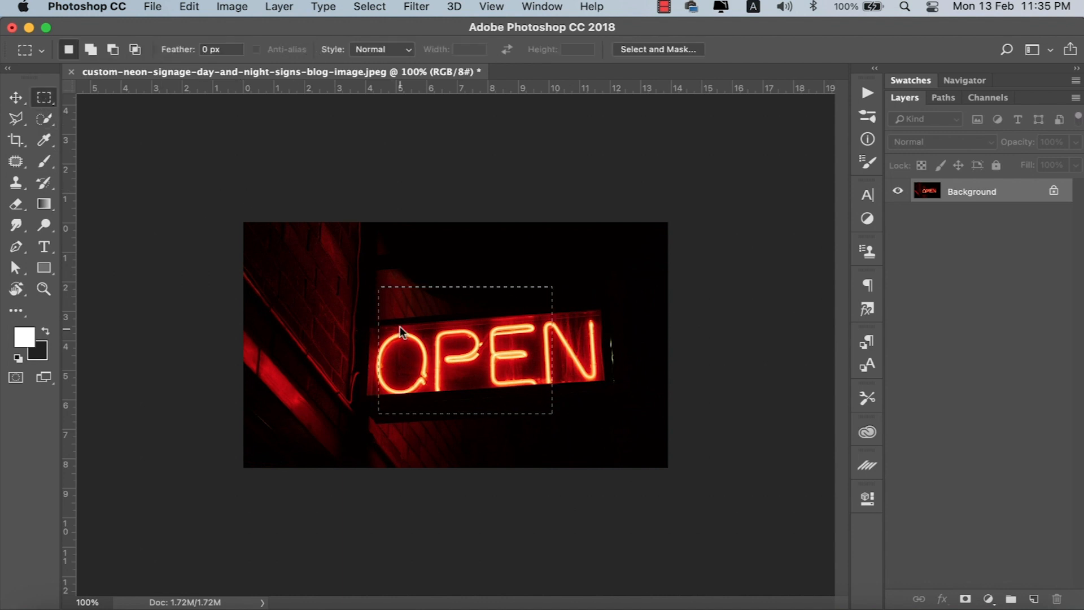
right_click(438, 308)
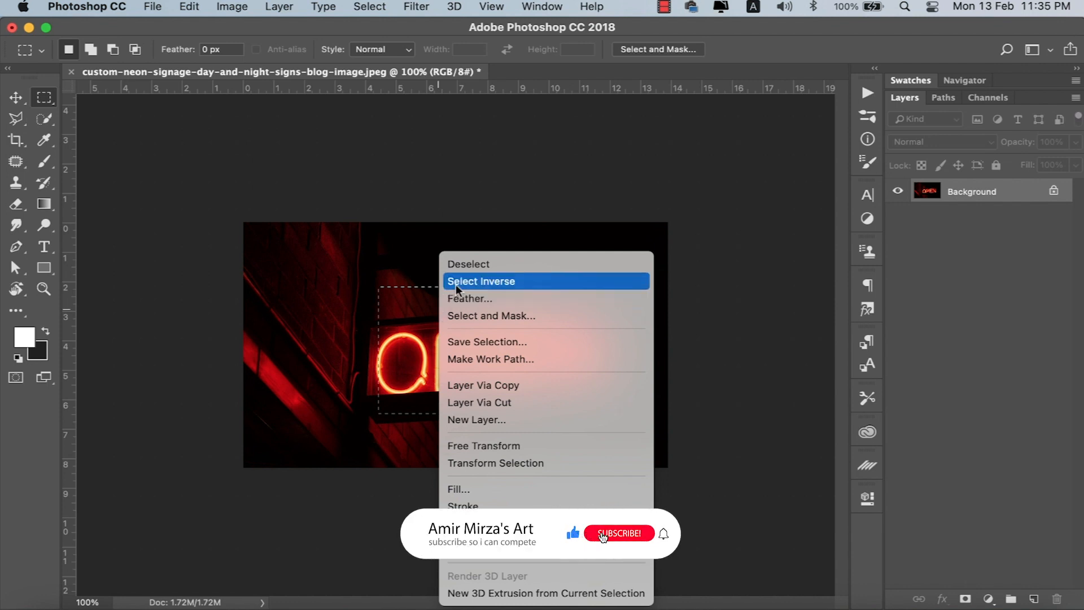
click(456, 284)
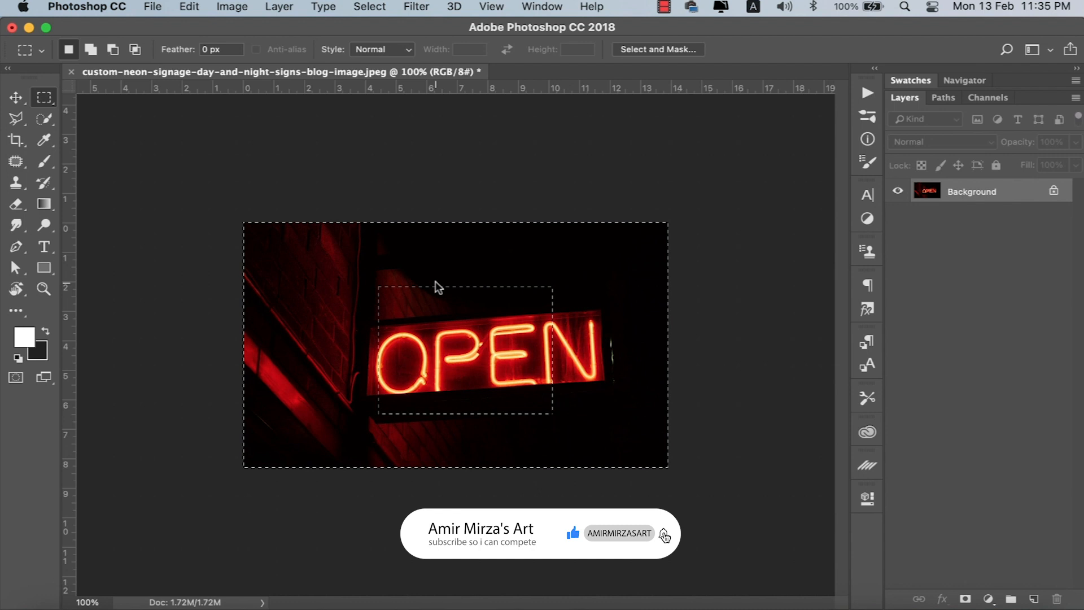
- Paint white brush scribbles around the rectangle within the inverted selection, deselect, and undo the last action
key(b)
mouse_move(336, 291)
mouse_down()
mouse_move(442, 240)
mouse_move(586, 279)
mouse_move(602, 300)
mouse_move(554, 337)
mouse_move(574, 396)
mouse_move(539, 428)
mouse_move(408, 415)
mouse_move(360, 396)
mouse_move(350, 386)
mouse_move(385, 366)
mouse_move(371, 347)
mouse_move(368, 271)
mouse_move(318, 327)
mouse_move(370, 362)
mouse_move(334, 354)
mouse_move(503, 274)
mouse_move(602, 305)
mouse_move(582, 325)
mouse_move(594, 364)
mouse_move(486, 415)
mouse_move(545, 436)
mouse_move(508, 431)
mouse_move(614, 408)
mouse_move(564, 407)
mouse_move(559, 390)
mouse_move(512, 406)
mouse_move(378, 405)
mouse_move(384, 279)
mouse_move(435, 271)
mouse_move(424, 254)
mouse_move(469, 299)
mouse_move(469, 277)
mouse_up()
key(super+d)
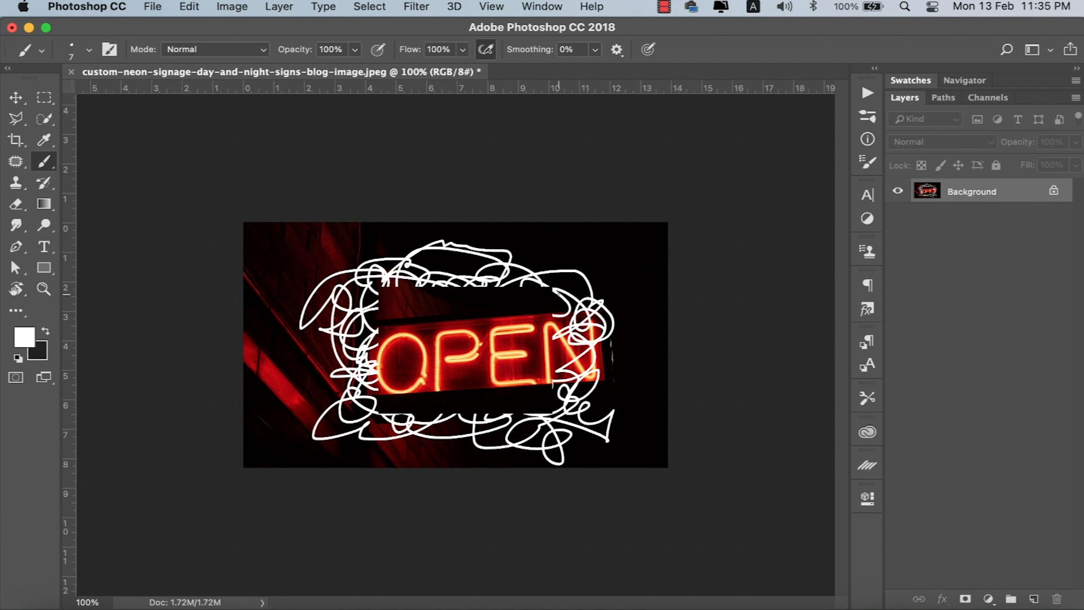
key(super+z)
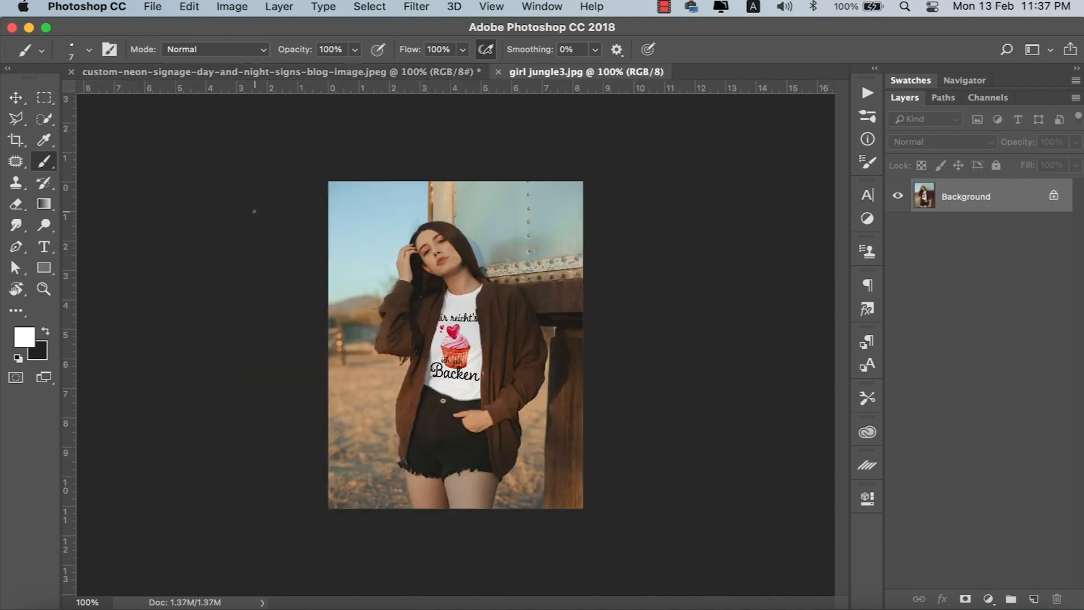
- Choose the Quick Selection tool for the girl jungle3.jpg photo at 200% zoom and enlarge its brush
key(super+equal)
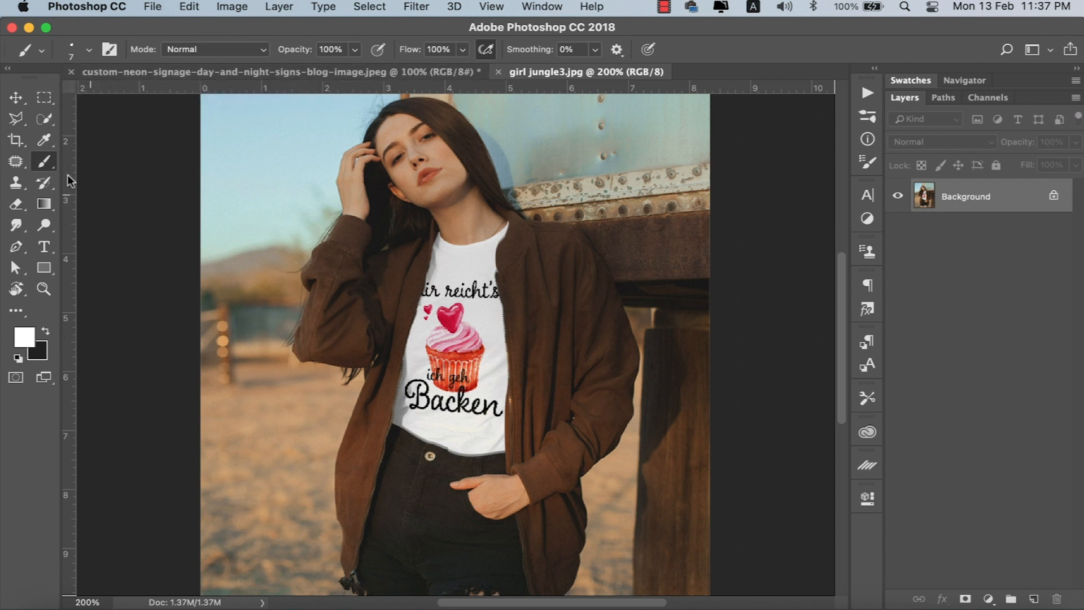
key(super+minus)
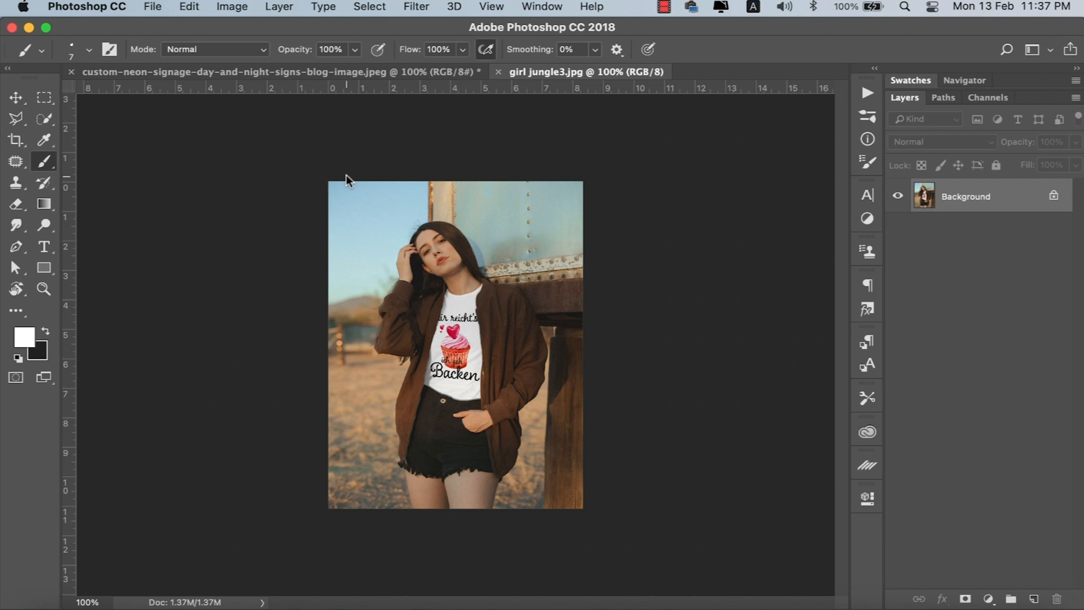
key(super+plus)
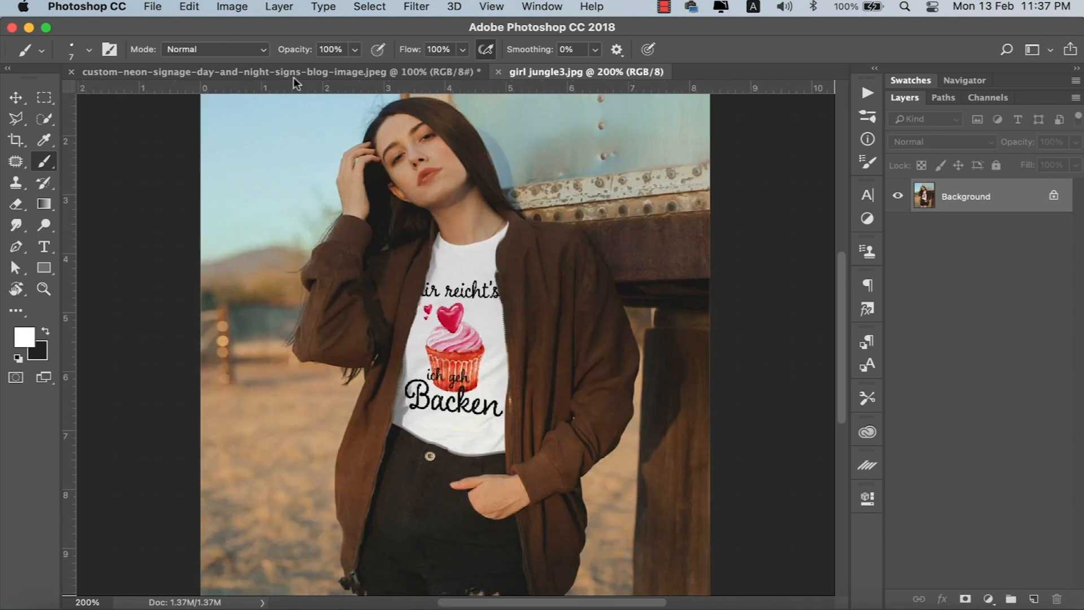
click(39, 114)
click(92, 117)
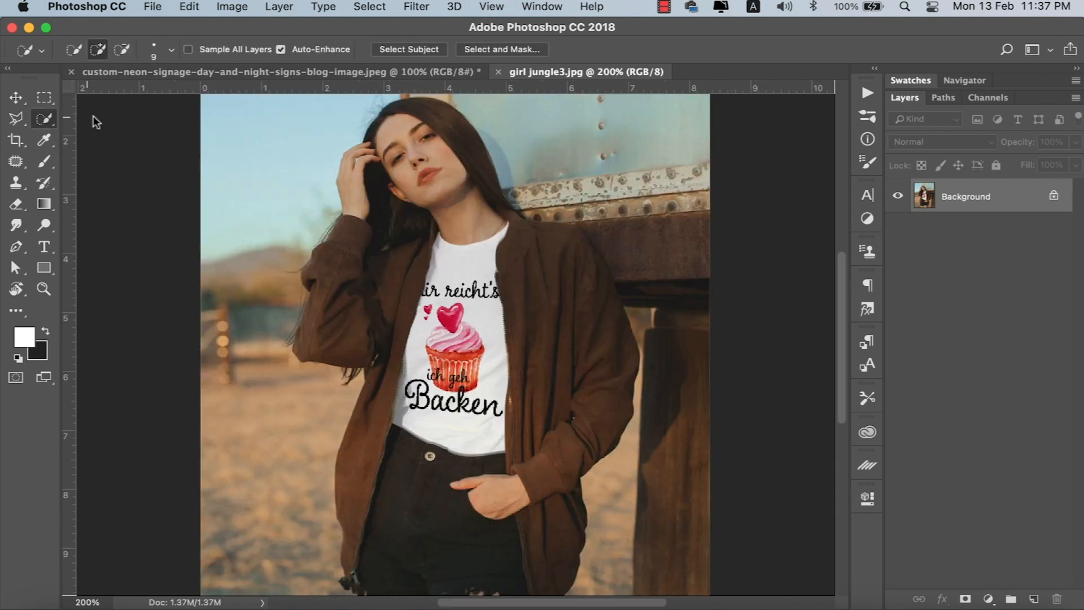
key(bracketright)
right_click(537, 336)
click(494, 285)
click(867, 92)
click(866, 116)
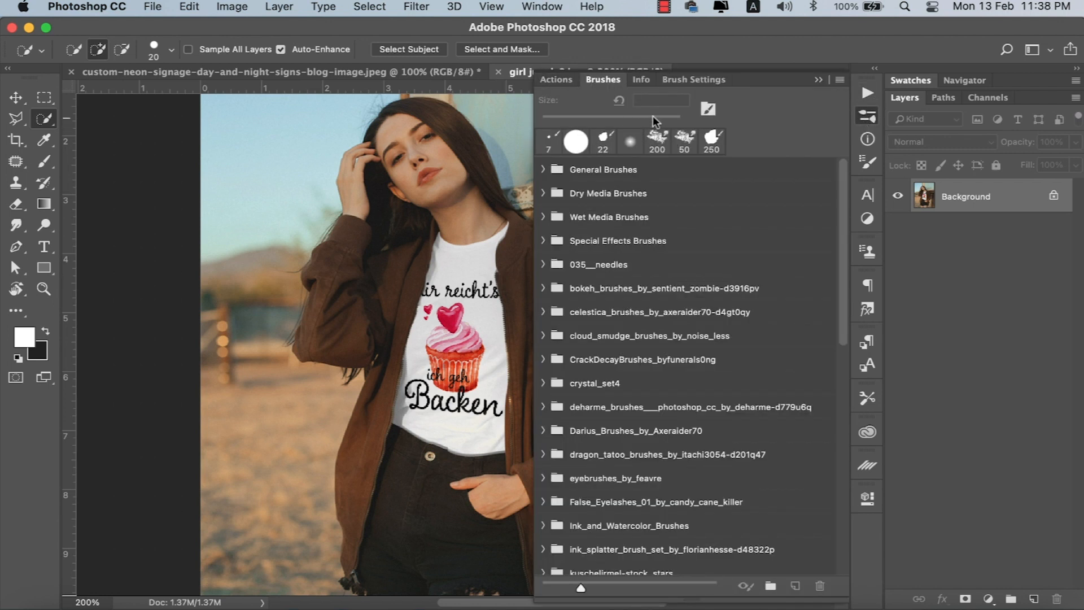
click(816, 80)
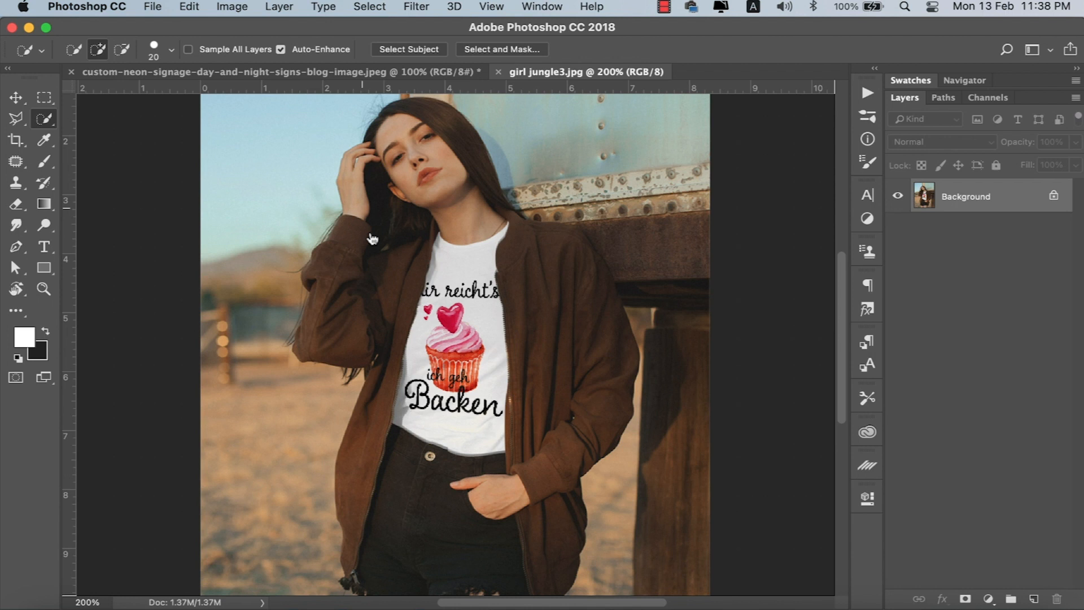
- Set the Quick Selection brush size to 50 and select the jacket side and sleeve nearest the wagon
key(bracketright)
key(bracketright)
key(bracketright)
key(bracketright)
key(bracketright)
key(bracketright)
key(bracketright)
key(bracketright)
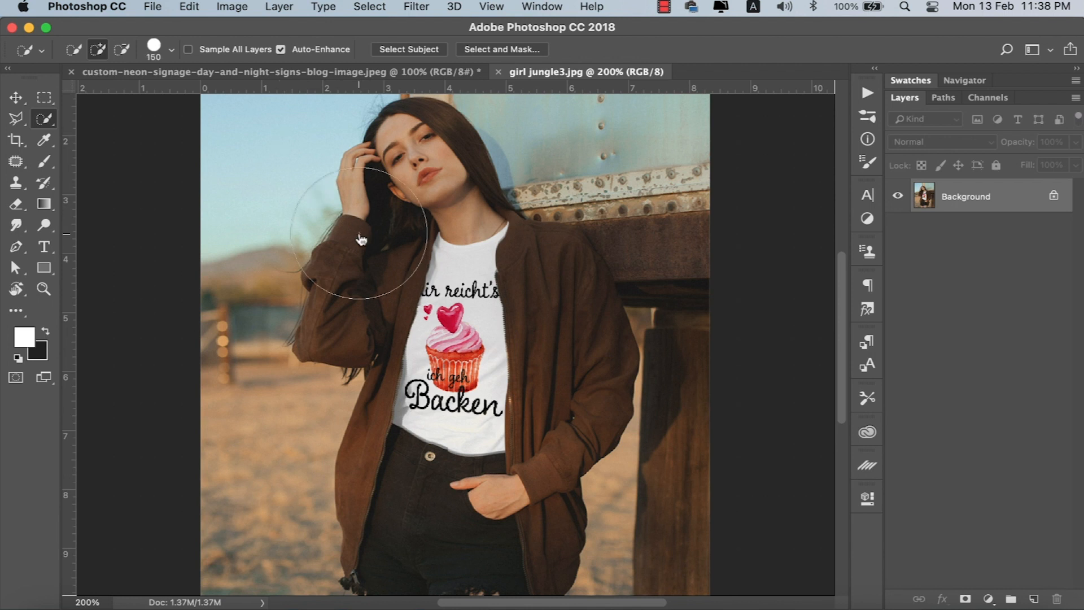
key(bracketleft)
key(bracketleft)
key(bracketleft)
mouse_move(494, 313)
mouse_down()
mouse_move(526, 314)
mouse_move(533, 263)
mouse_move(551, 261)
mouse_move(574, 302)
mouse_move(556, 333)
mouse_up()
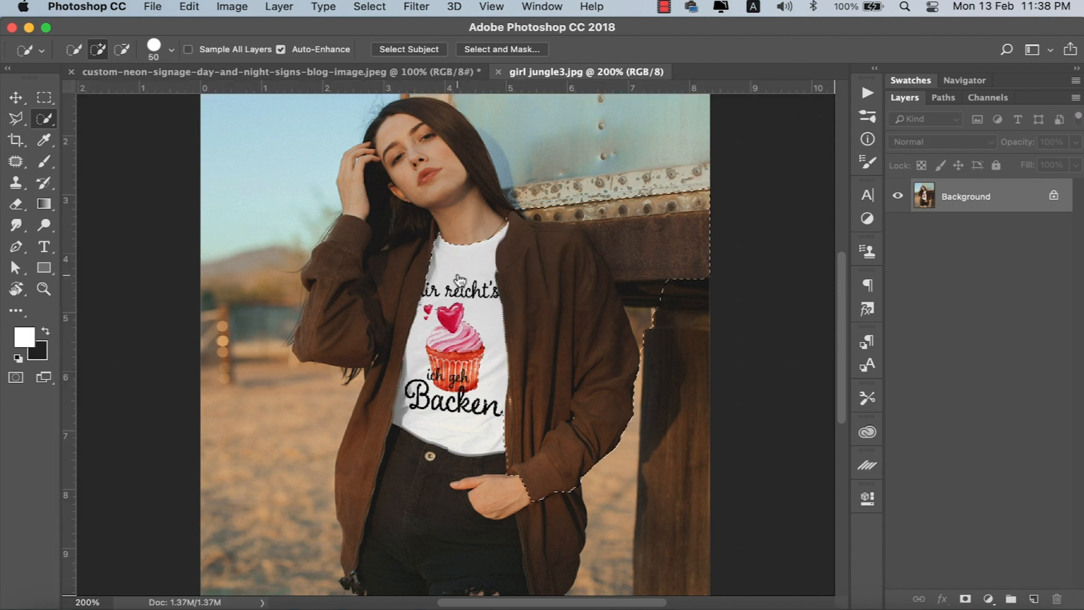
- Reduce the brush size to 35 px and add the girl's raised arm, head, shorts and legs to the selection
click(155, 49)
drag(113, 89, 100, 91)
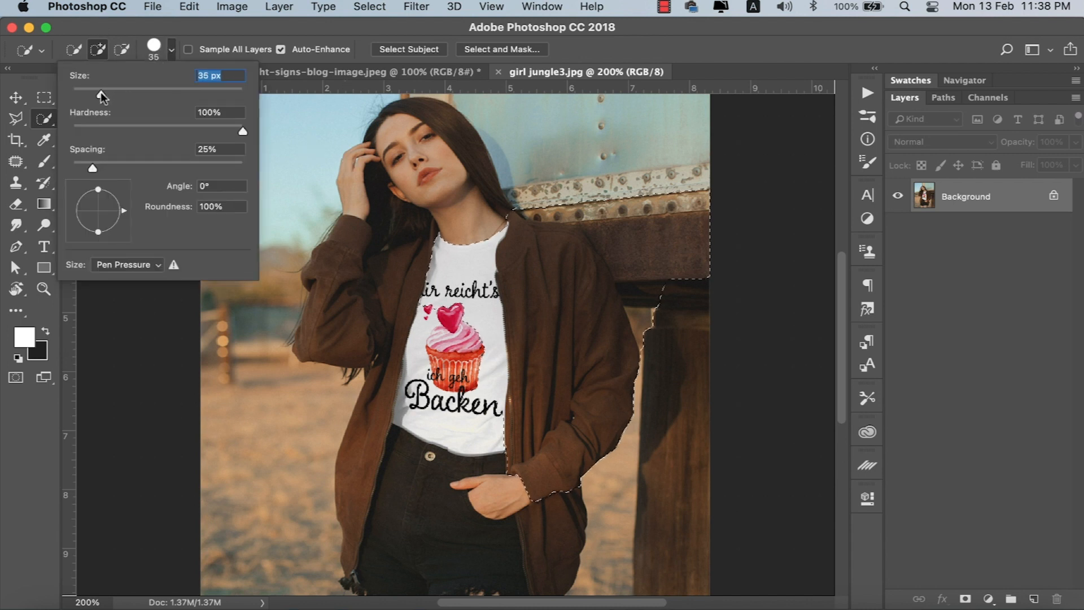
mouse_move(435, 270)
mouse_down()
mouse_move(387, 320)
mouse_move(351, 327)
mouse_up()
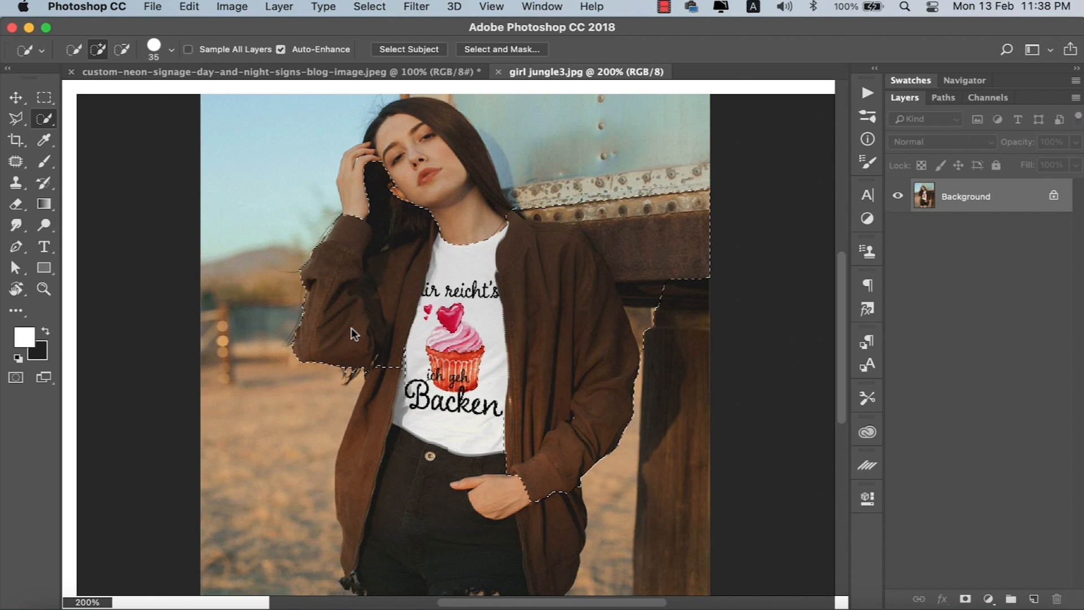
drag(465, 236, 451, 182)
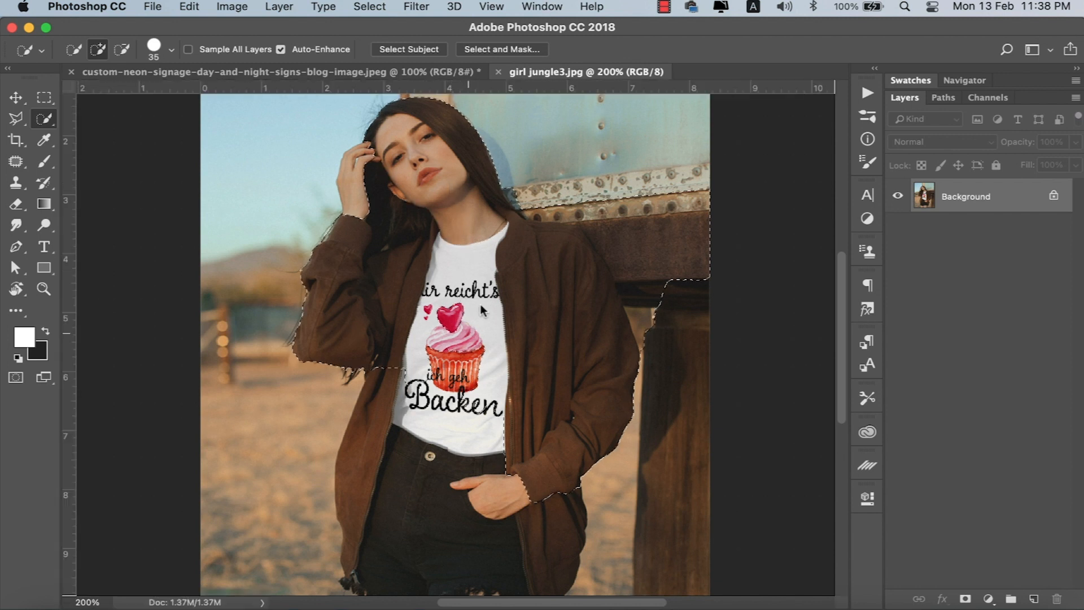
key(super+r)
key(super+minus)
mouse_move(456, 458)
mouse_down()
mouse_move(502, 396)
mouse_move(489, 431)
mouse_up()
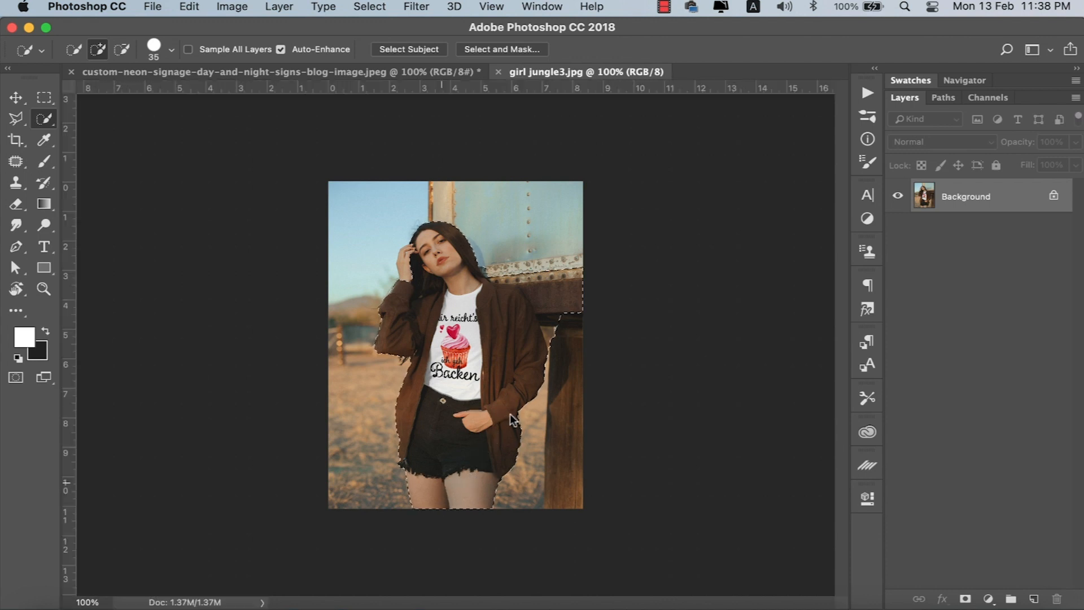
- Subtract the wagon and background areas beside the girl's shoulder and sleeve from the selection
mouse_move(572, 282)
alt+mouse_down()
mouse_move(574, 315)
mouse_move(534, 279)
mouse_move(538, 266)
mouse_move(502, 273)
alt+mouse_up()
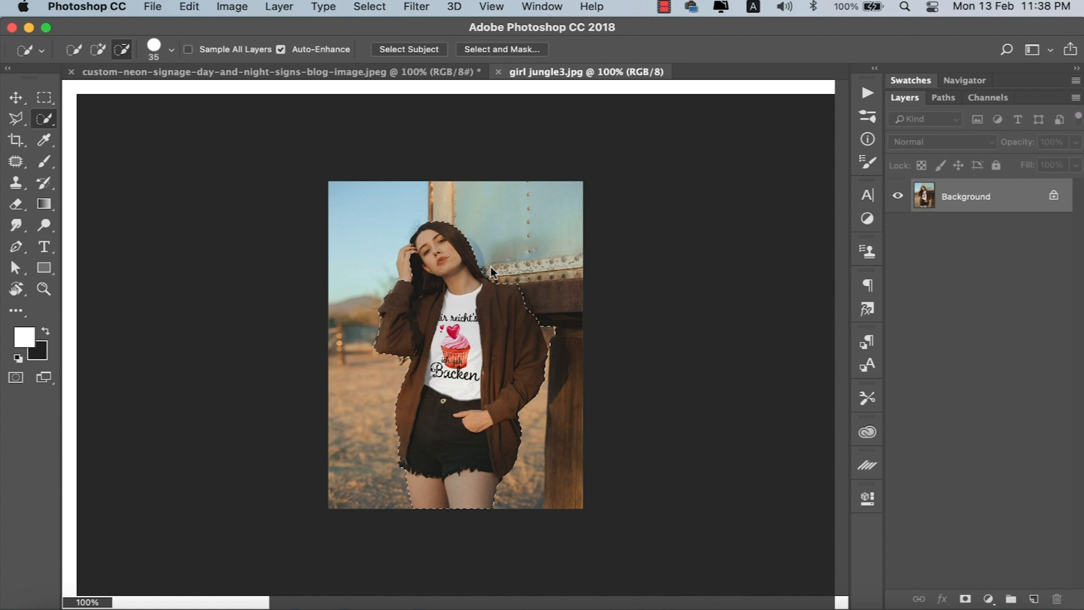
key(super+h)
key(super+h)
key(super+plus)
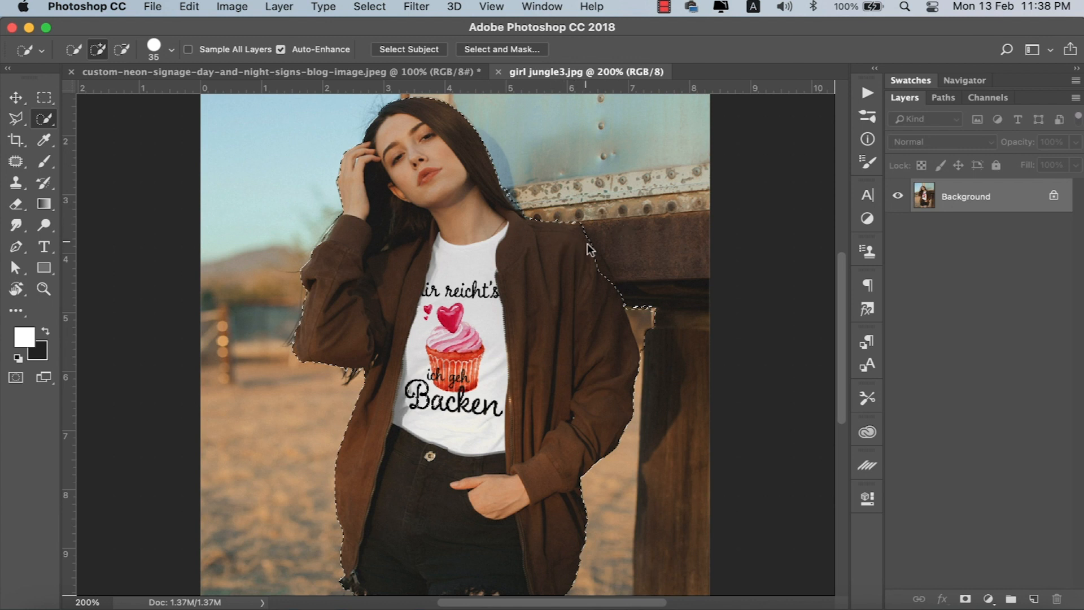
alt+click(654, 327)
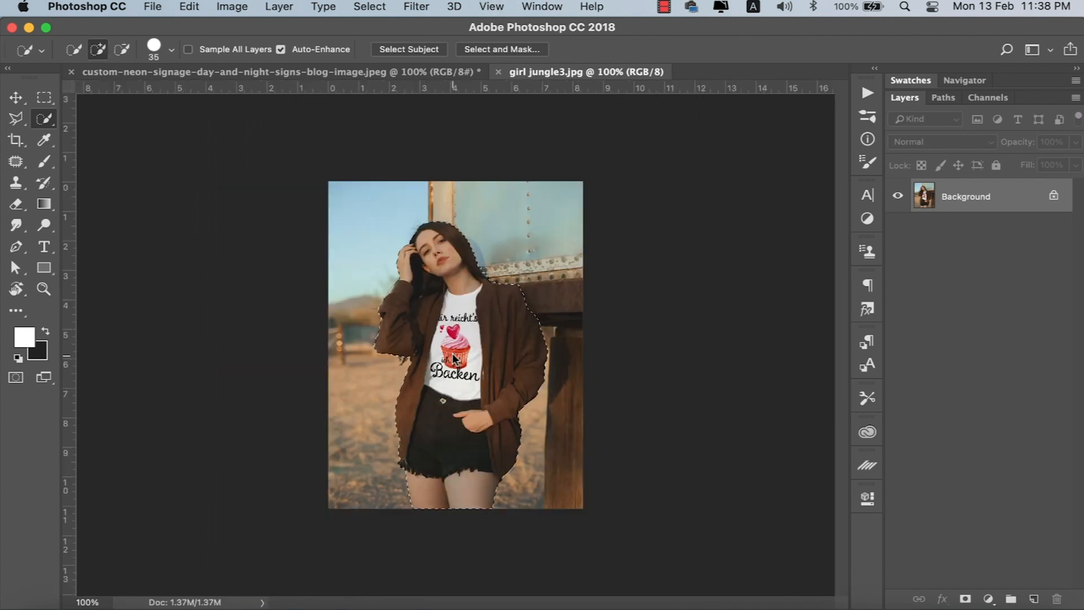
- Open Select and Mask for the girl's selection and set Radius to 4 px and Feather to 33.6 px
right_click(454, 334)
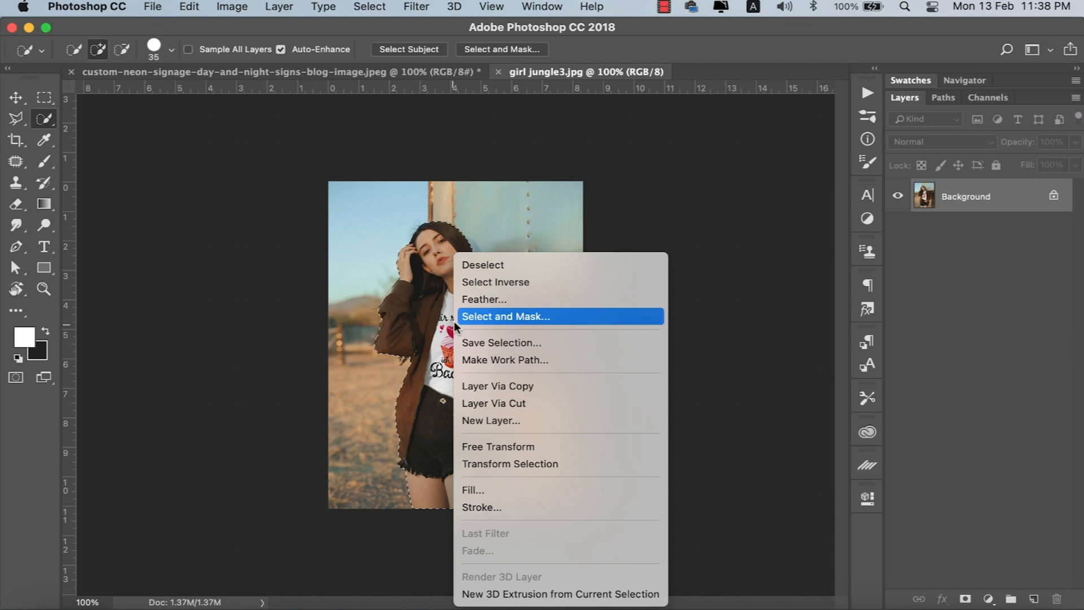
click(508, 316)
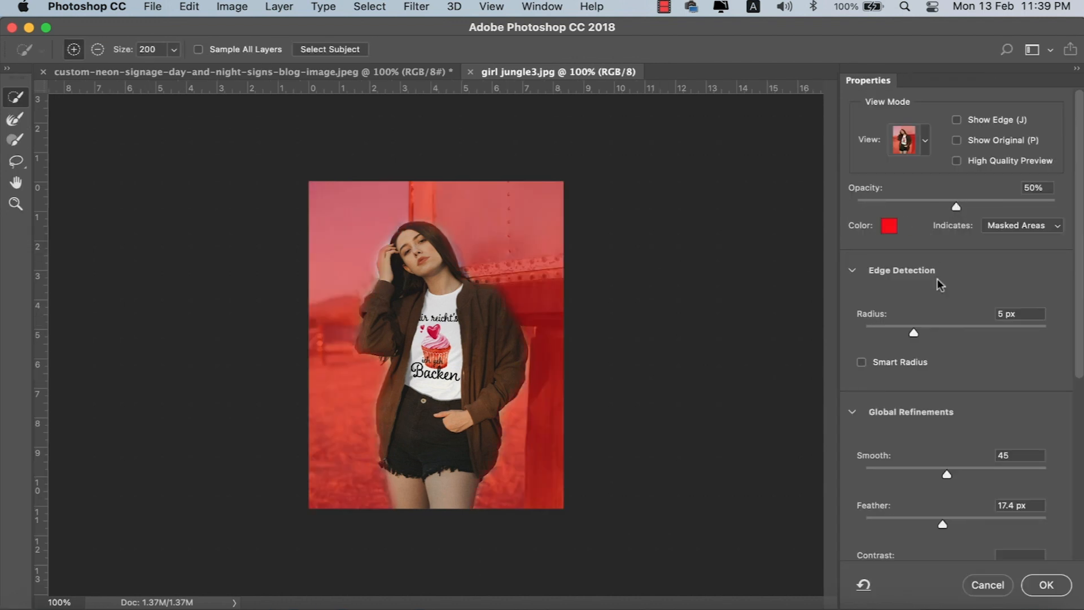
click(911, 332)
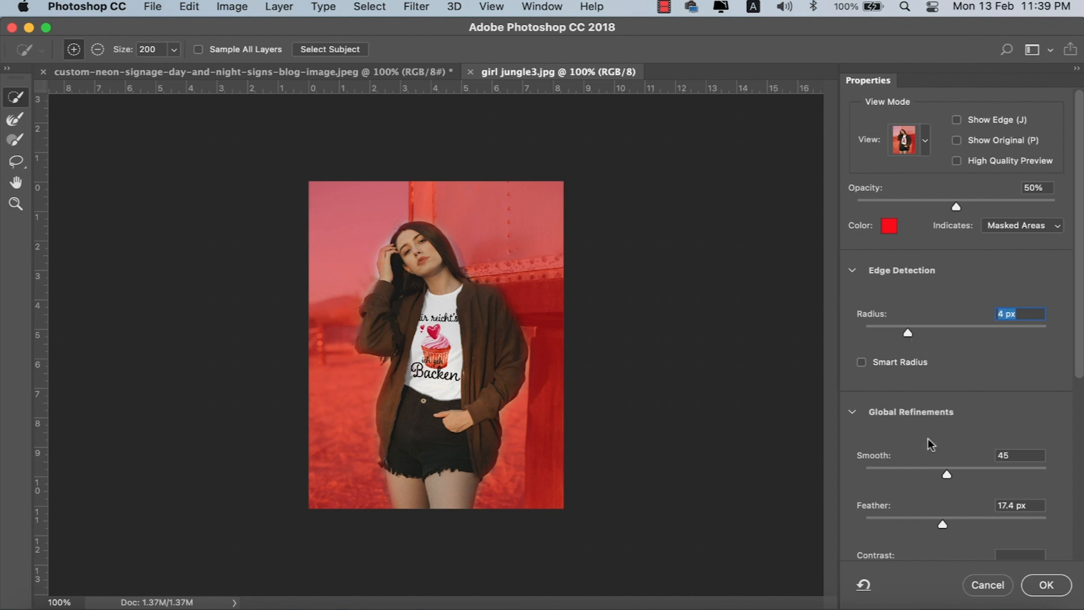
click(953, 523)
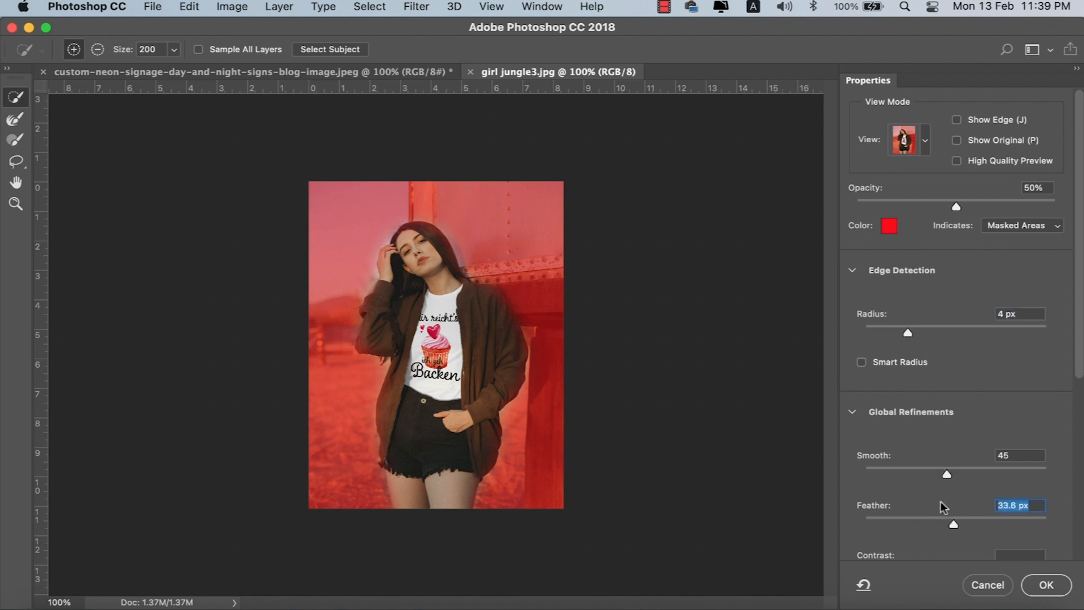
- Keep the output set to Layer Mask and apply the refined selection to the girl photo
scroll(1061, 302, down, 5)
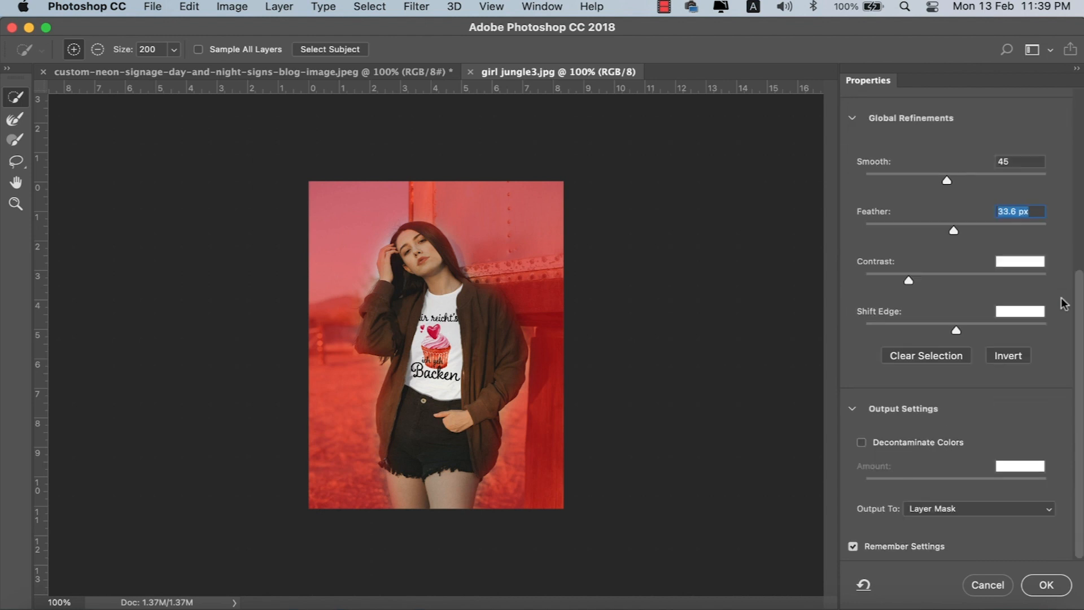
click(992, 507)
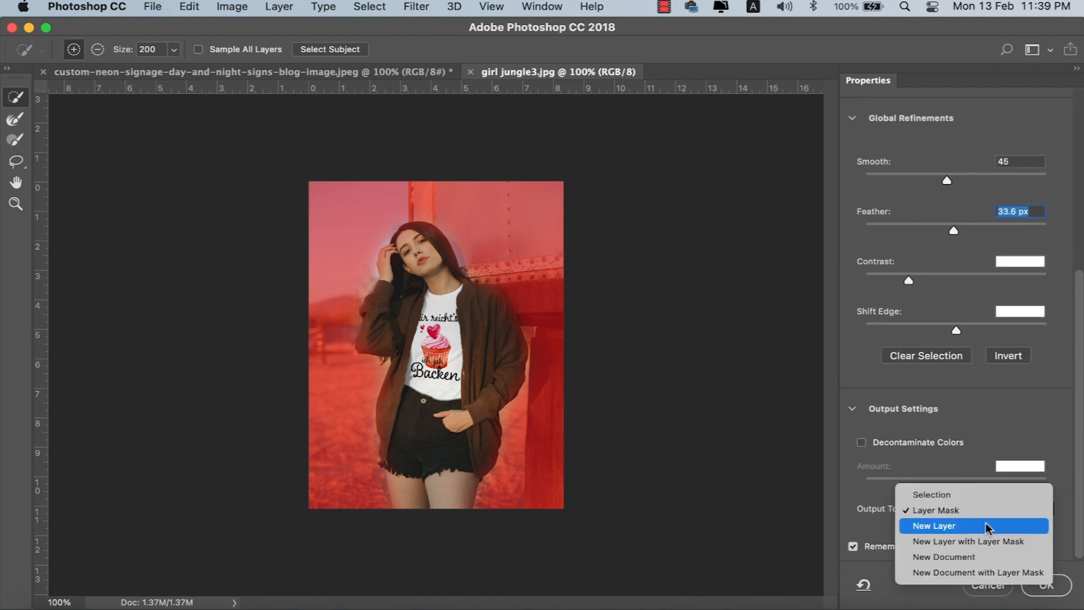
click(990, 509)
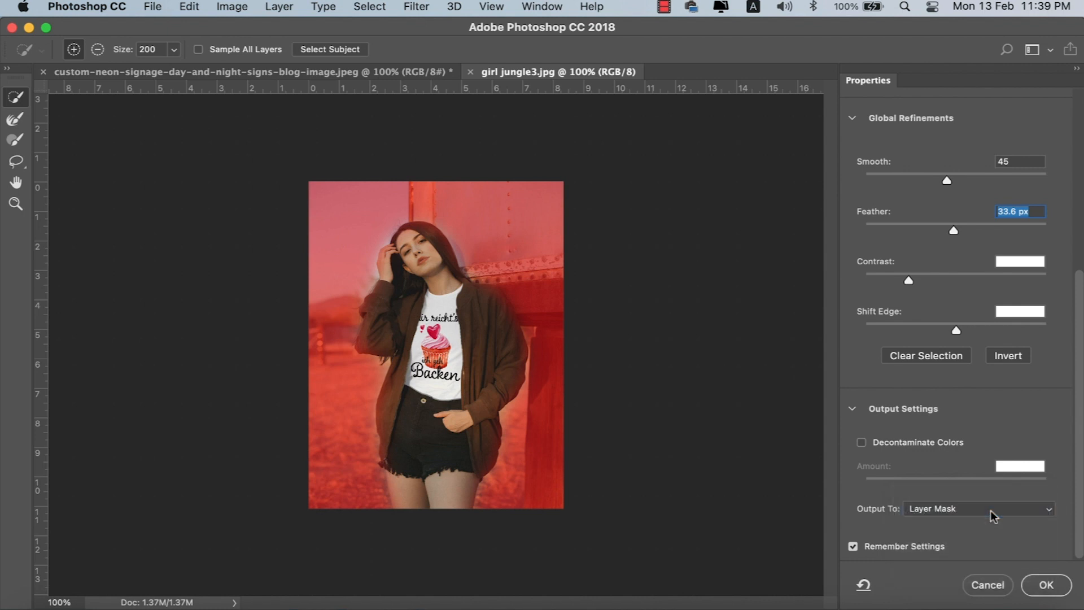
click(1043, 584)
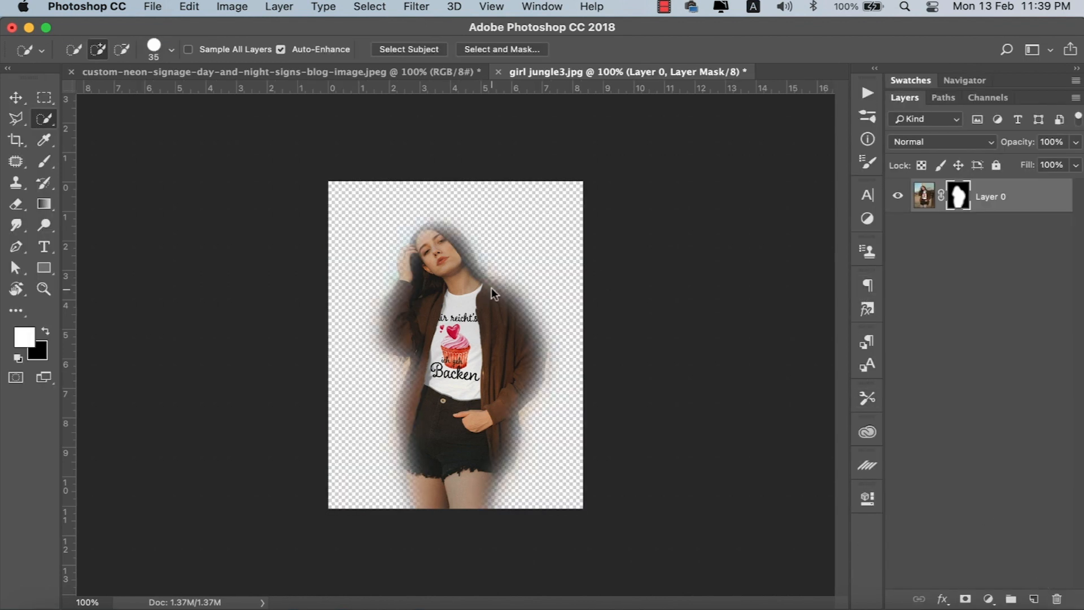
- Add a new layer, fill it with the dark background colour and place it beneath the masked girl layer
click(1034, 599)
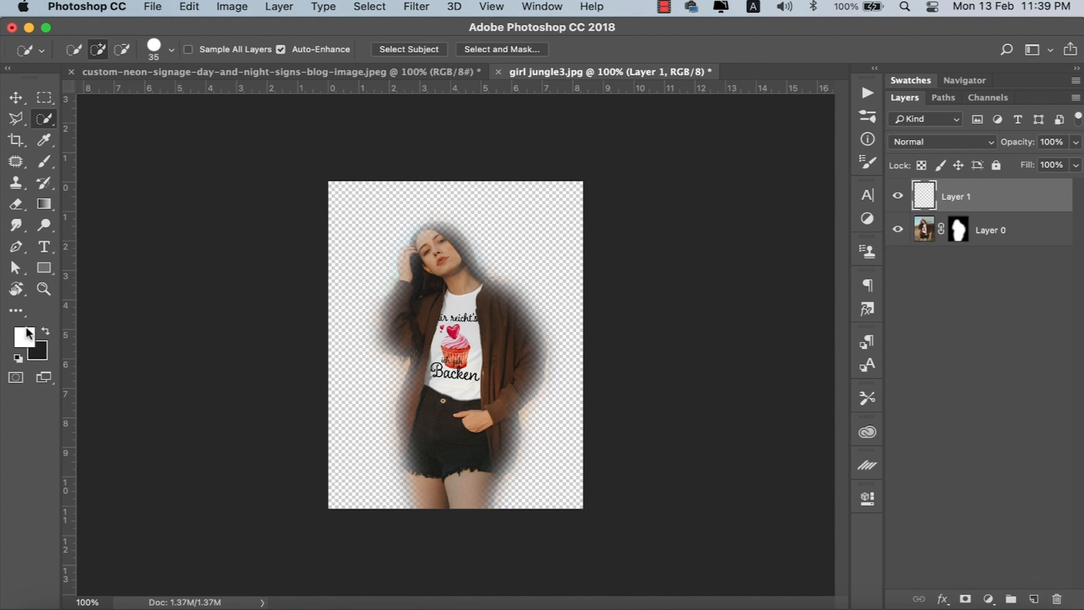
key(super+BackSpace)
key(alt+bracketleft)
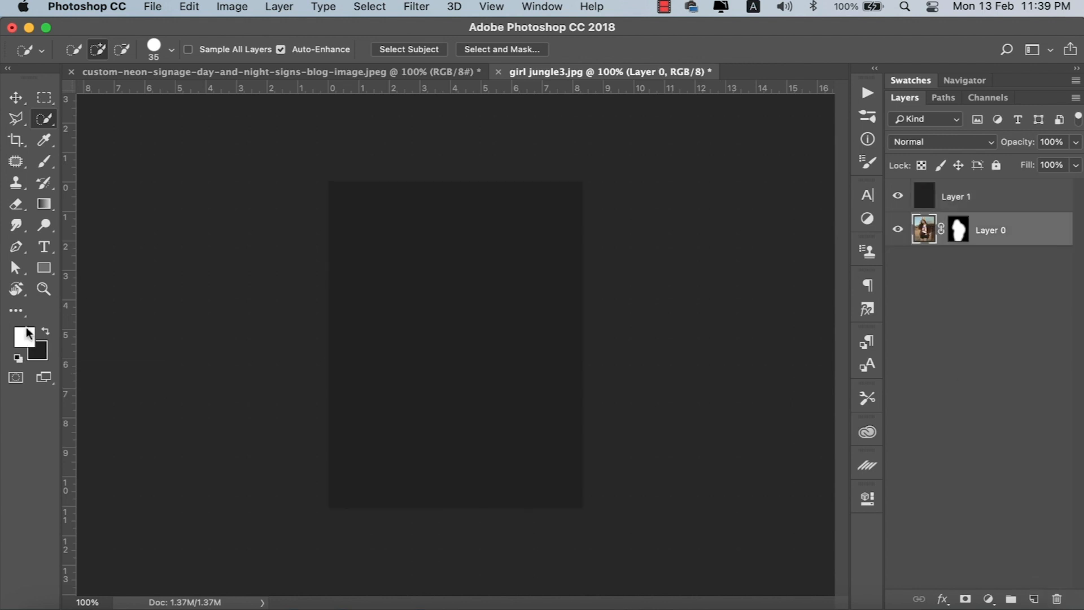
double_click(980, 197)
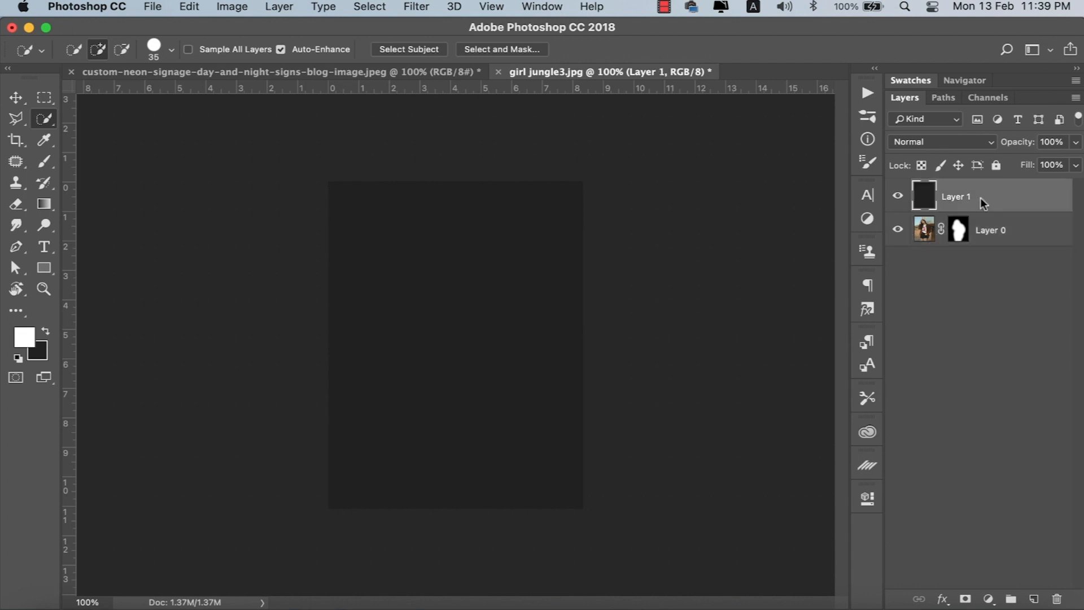
click(994, 210)
drag(1008, 202, 1014, 246)
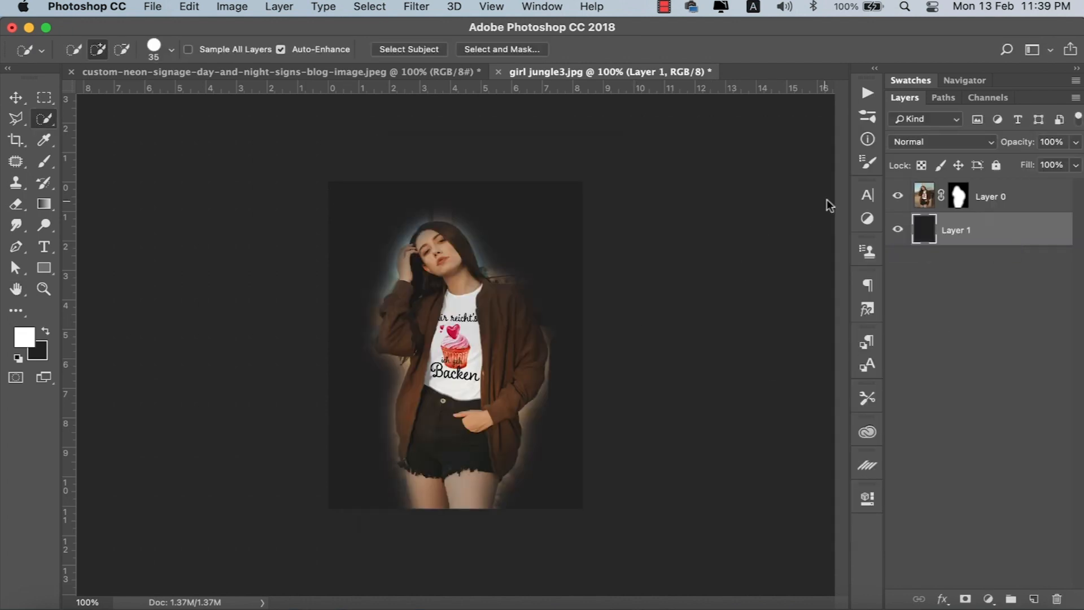
- Set up the Brush tool at 25 px and target the layer mask of the girl photo
key(super+equal)
key(super+equal)
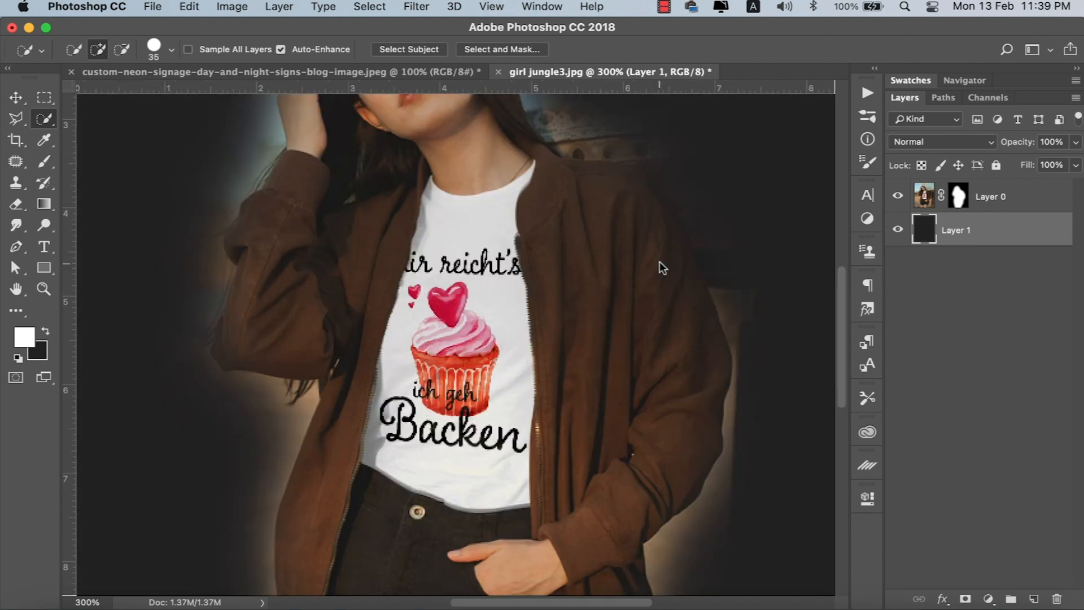
scroll(621, 317, up, 5)
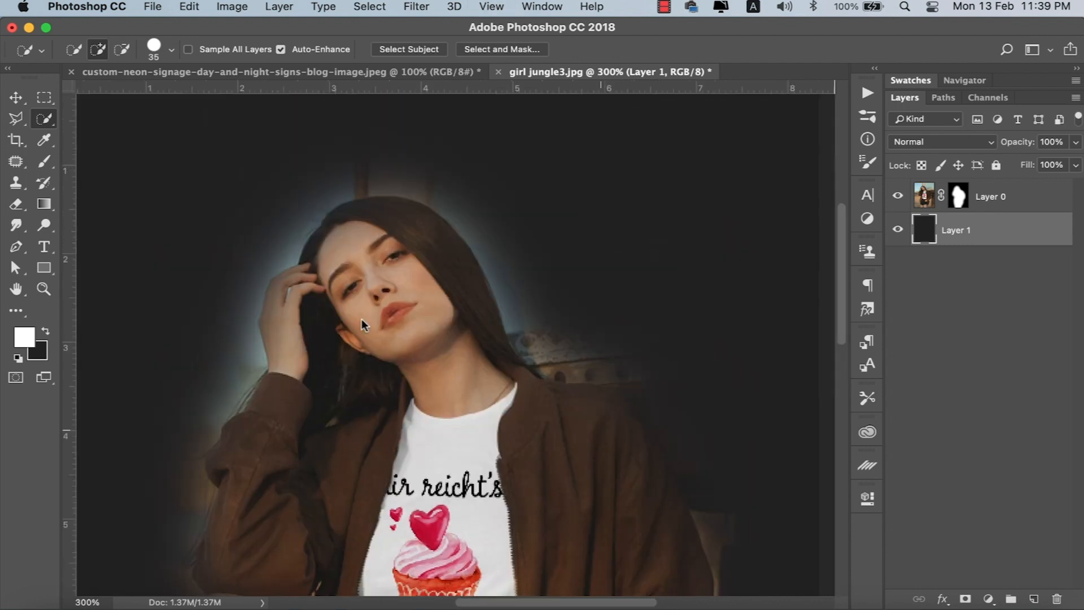
click(45, 163)
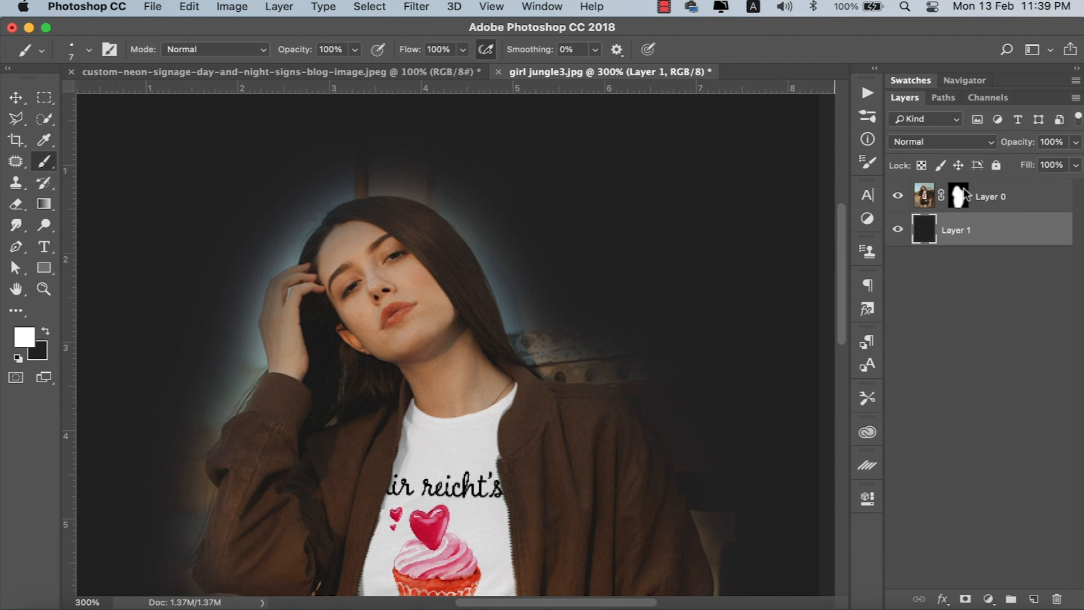
click(45, 332)
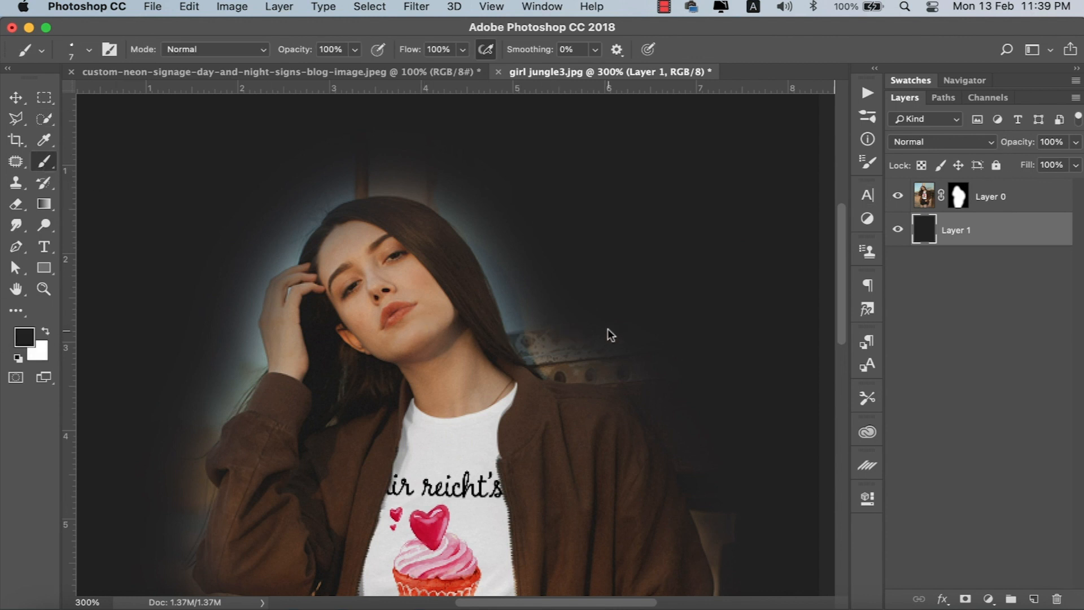
key(bracketright)
key(bracketright)
key(bracketright)
key(bracketright)
key(bracketright)
key(bracketright)
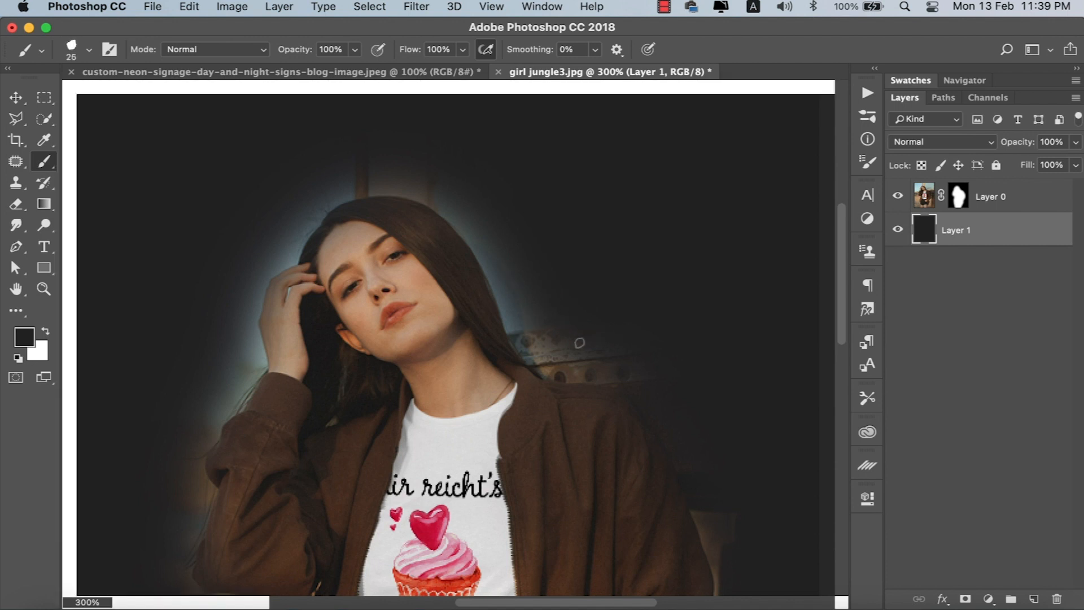
click(963, 195)
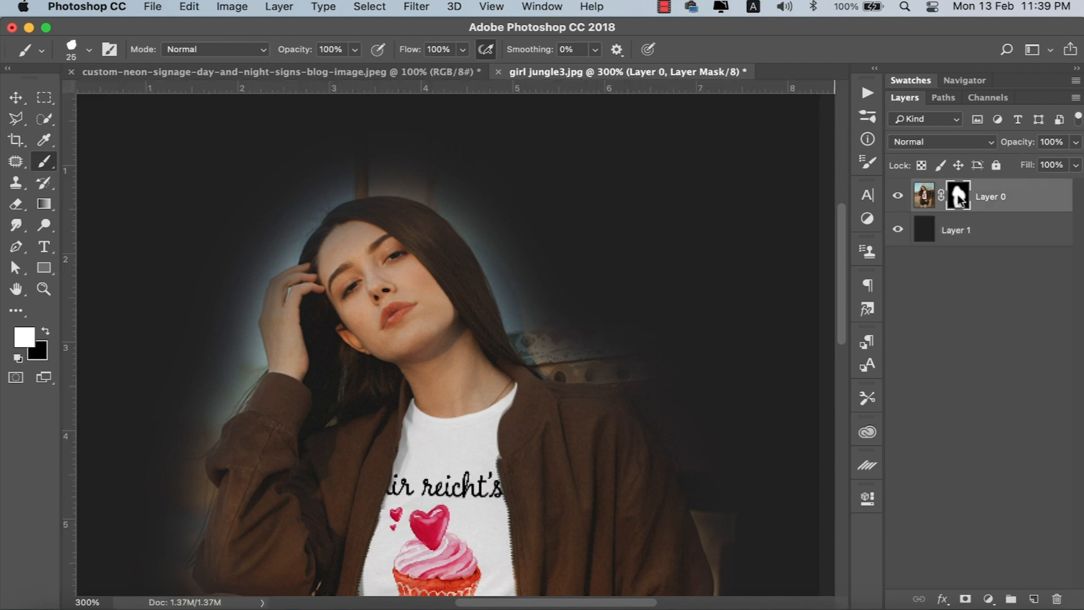
- Paint white on the mask beside the girl's shoulder, and black over that stroke and along her hair to hide the background
mouse_move(664, 325)
mouse_down()
mouse_move(626, 335)
mouse_move(534, 298)
mouse_move(541, 312)
mouse_move(475, 218)
mouse_up()
key(super+z)
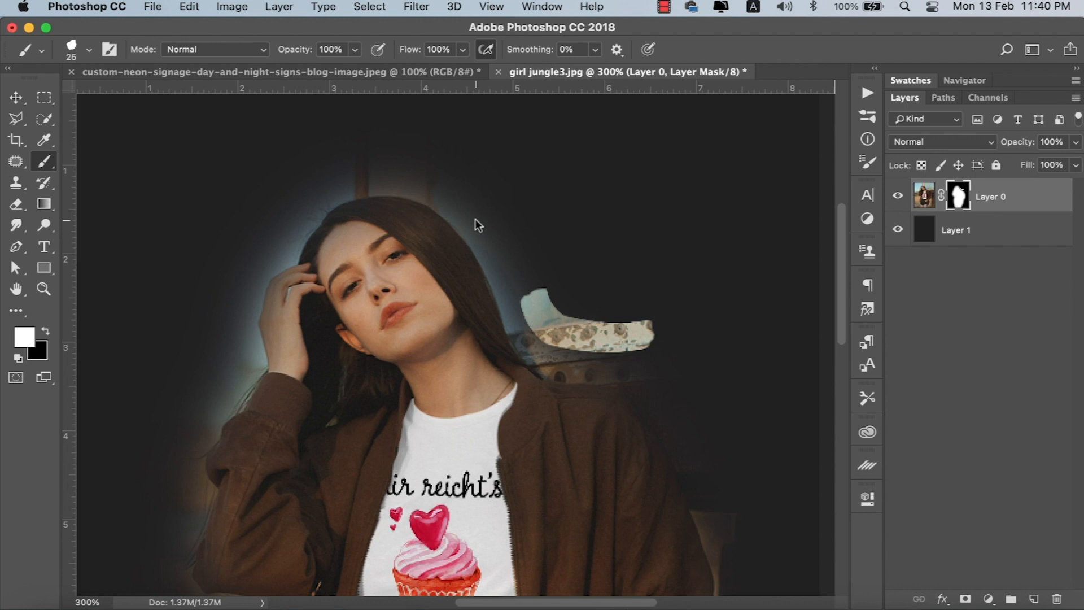
key(x)
drag(560, 333, 510, 289)
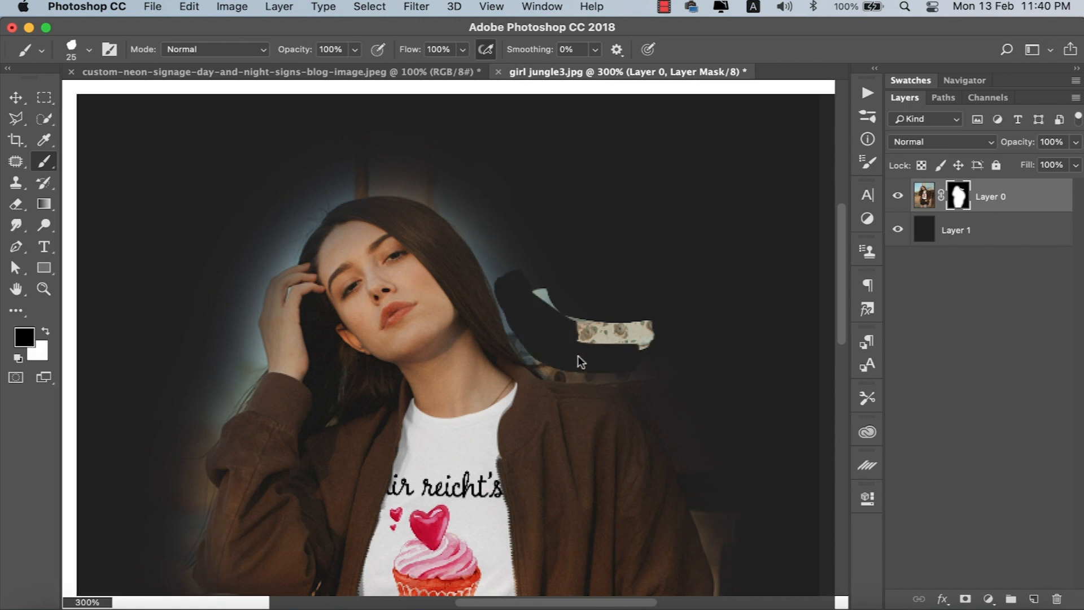
drag(577, 355, 521, 319)
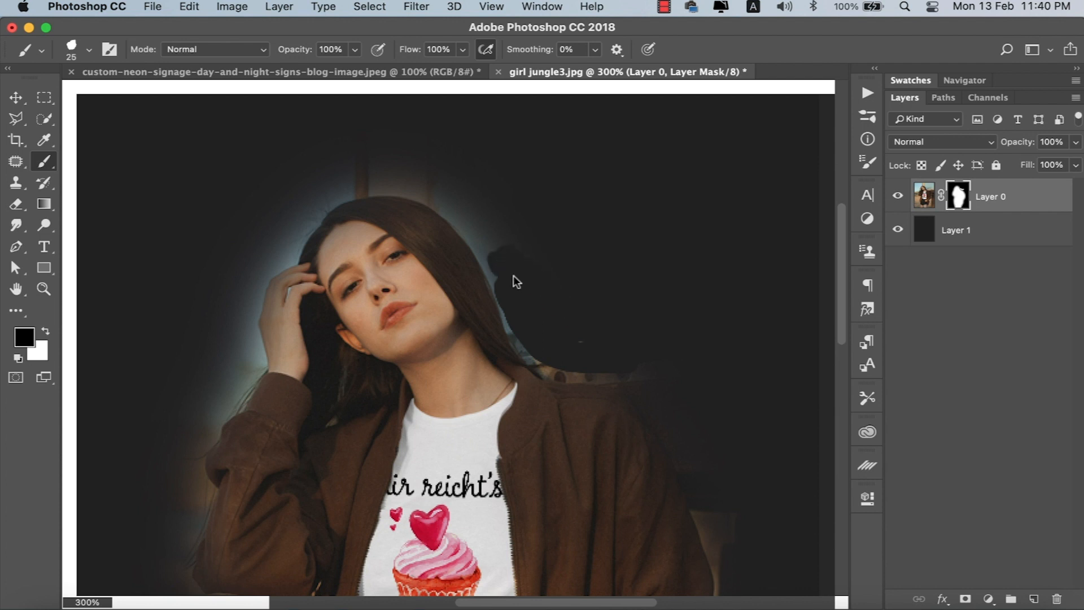
- Undo the mask painting, the dark fill layer and the layer mask, back to the active selection of the girl on the Background
key(super+minus)
key(super+minus)
key(super+minus)
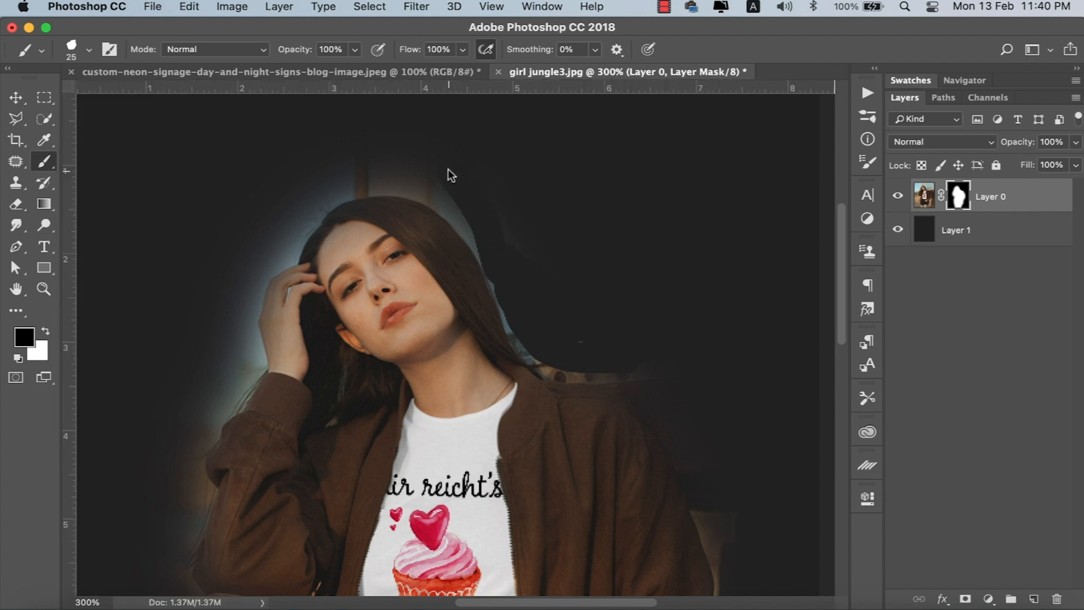
key(alt+super+z)
key(alt+super+z)
key(alt+super+z)
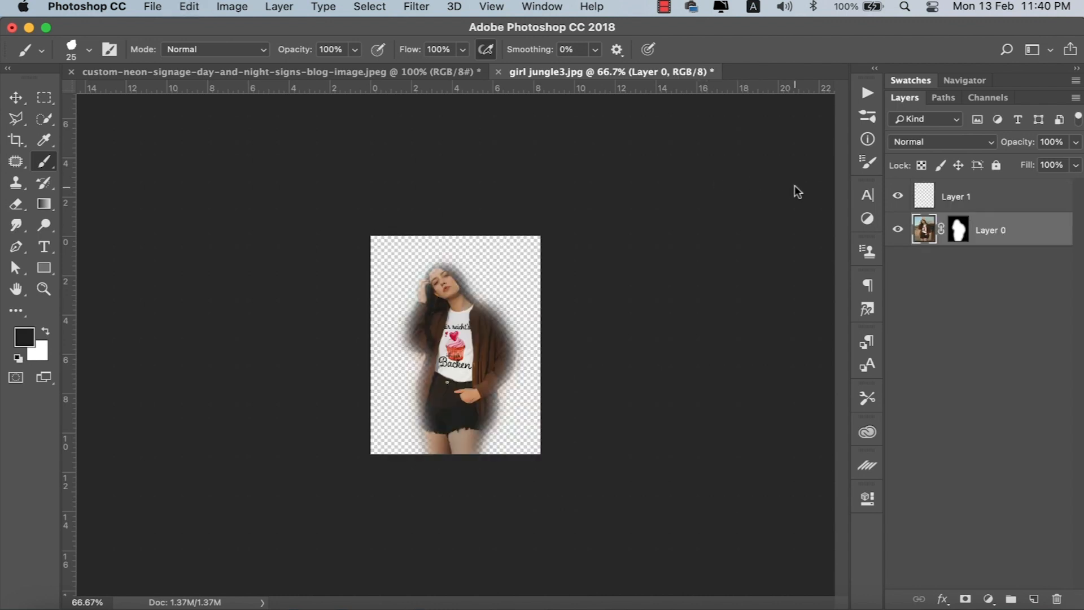
key(alt+super+z)
key(alt+super+z)
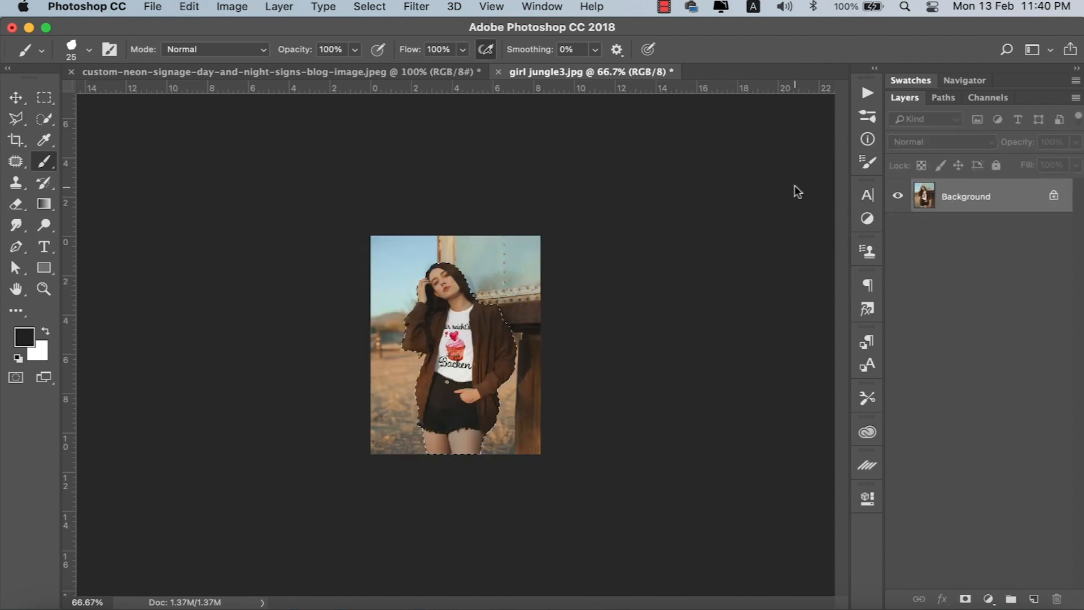
- Copy the selected girl onto a new layer with Layer Via Copy
key(super+plus)
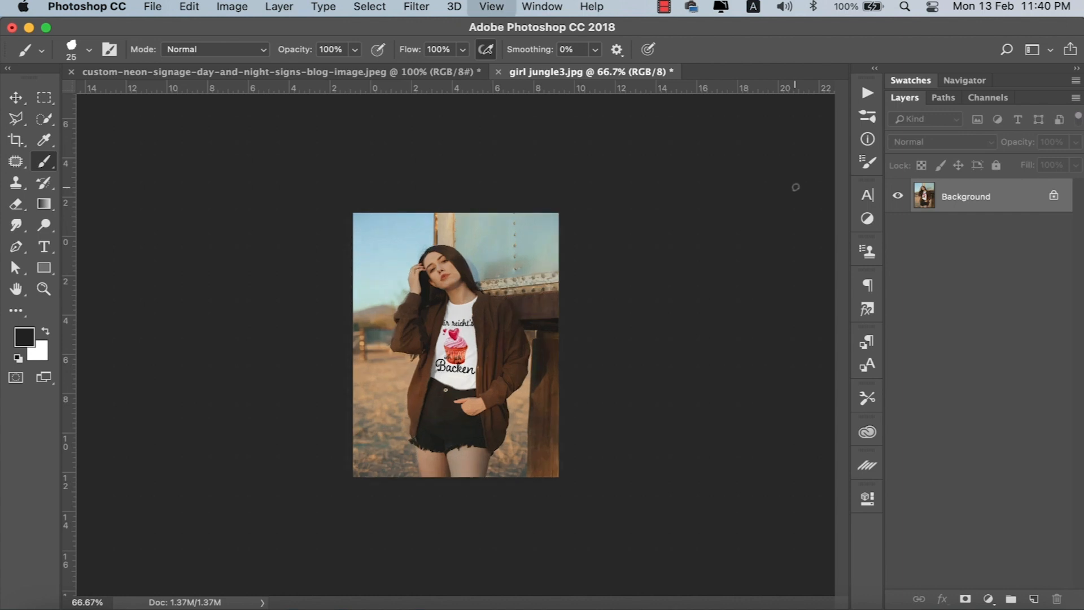
key(w)
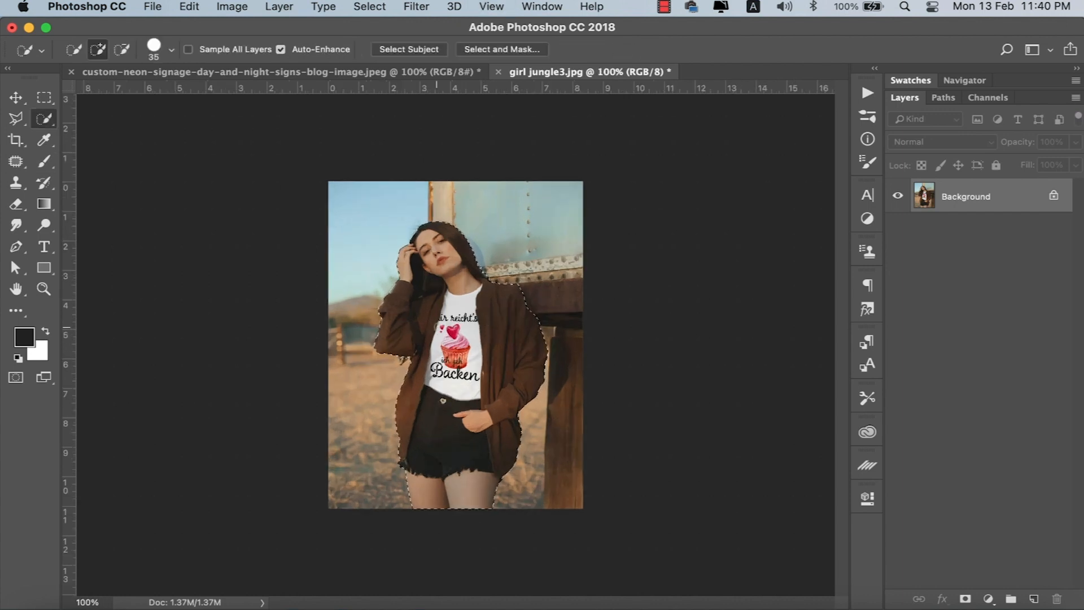
right_click(439, 316)
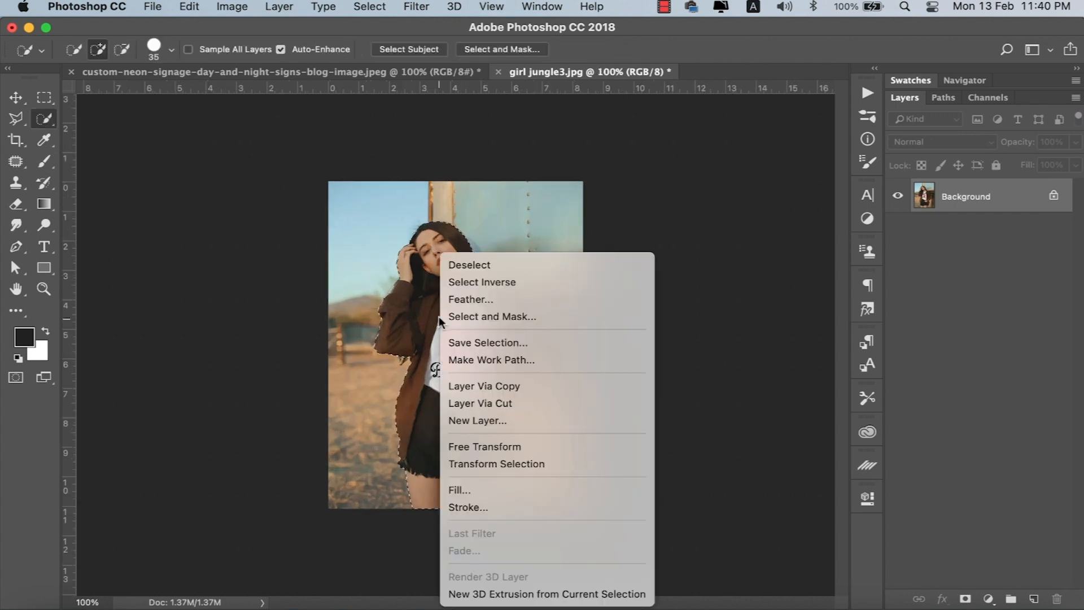
click(484, 386)
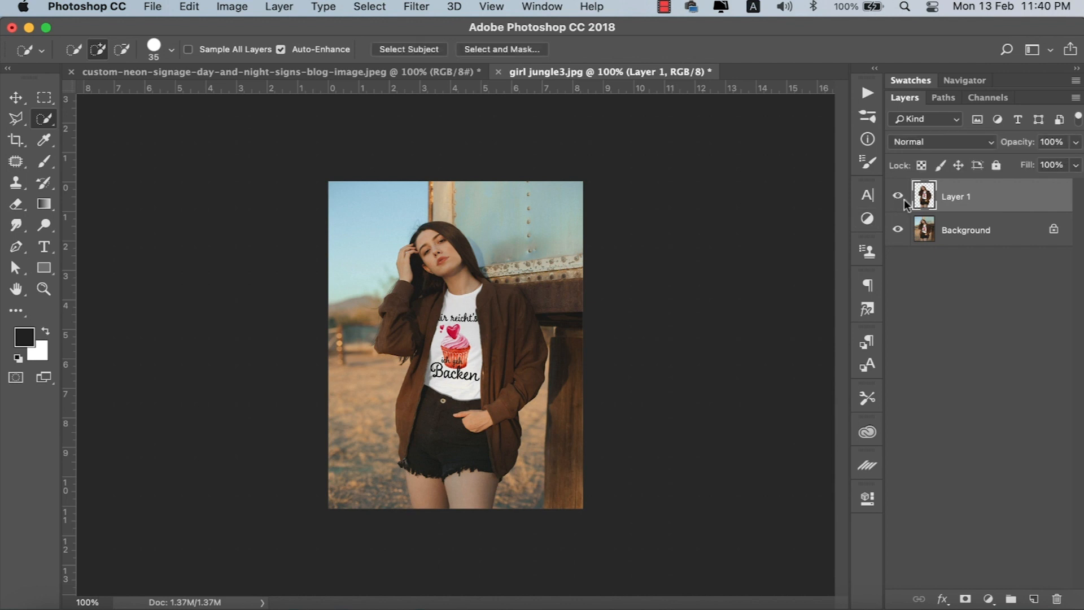
- Isolate the copied girl layer to examine the cutout, and show the Background again
alt+click(897, 197)
click(897, 196)
click(897, 196)
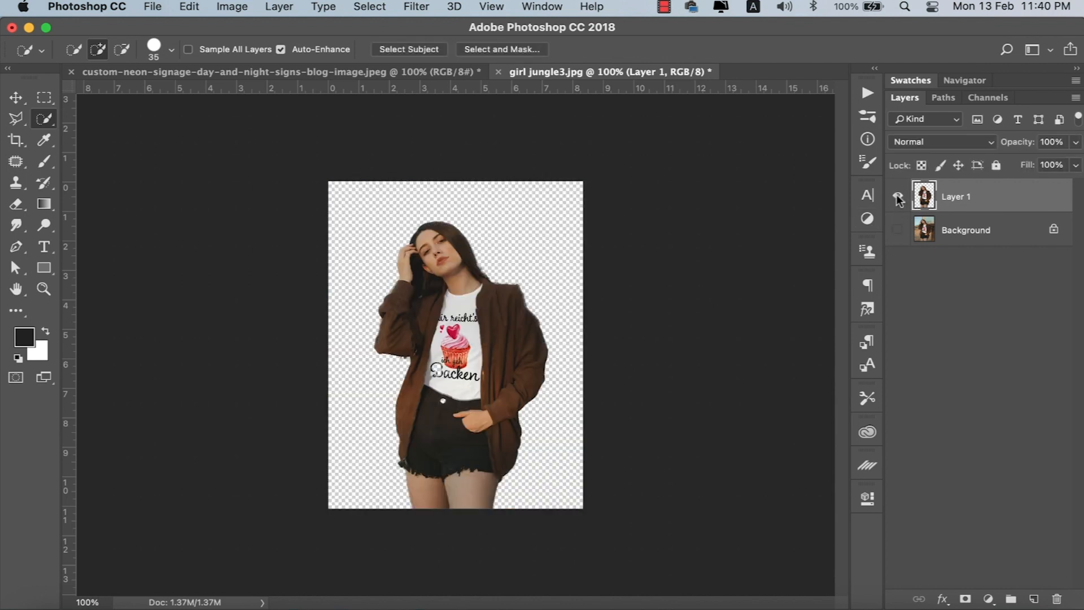
click(898, 229)
- Add a new layer filled with the dark foreground colour and place it between the girl cutout and the Background
click(1035, 599)
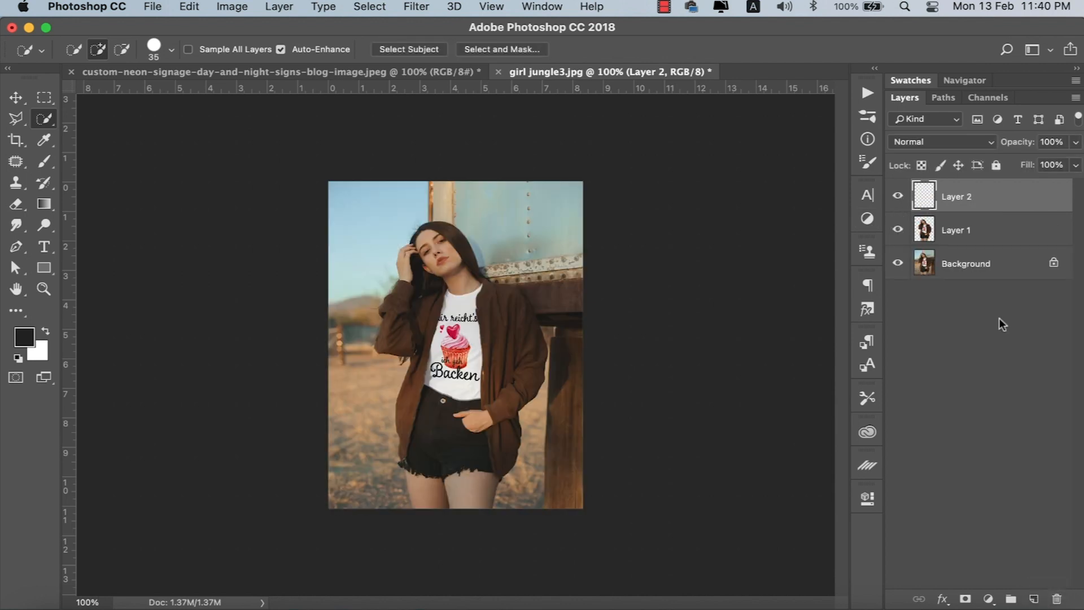
key(alt+BackSpace)
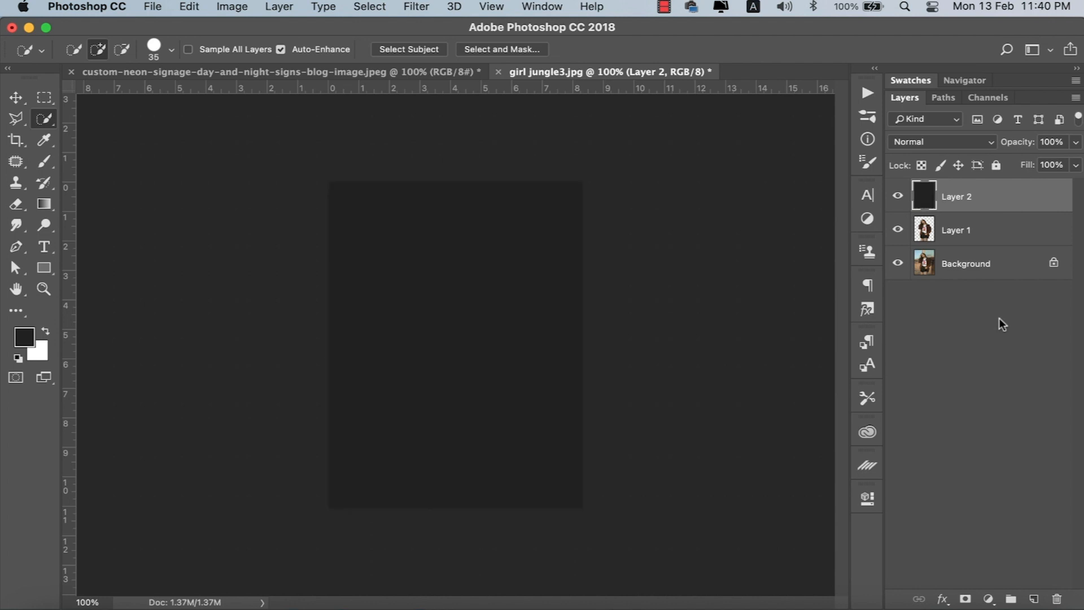
drag(1000, 197, 995, 229)
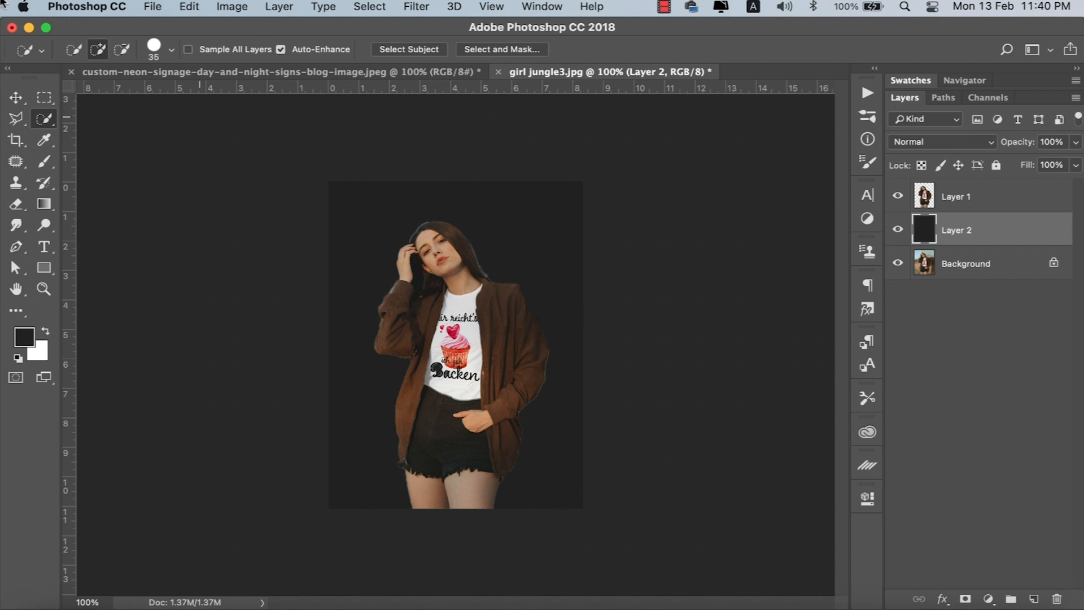
- Pick bright yellow from the swatches and fill the backdrop layer beneath the girl cutout with it
key(v)
click(446, 343)
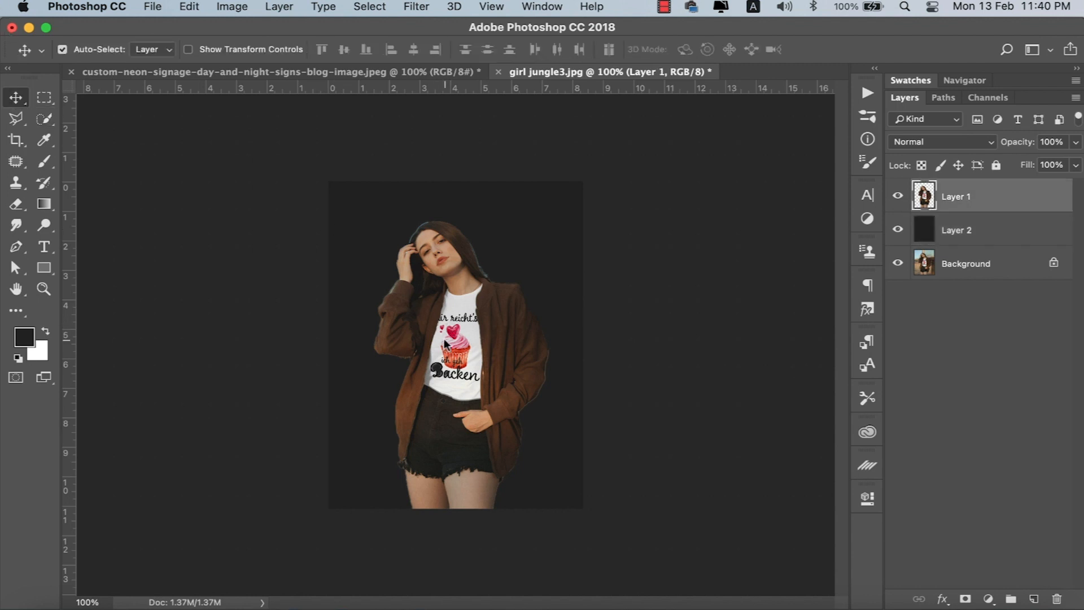
click(1006, 225)
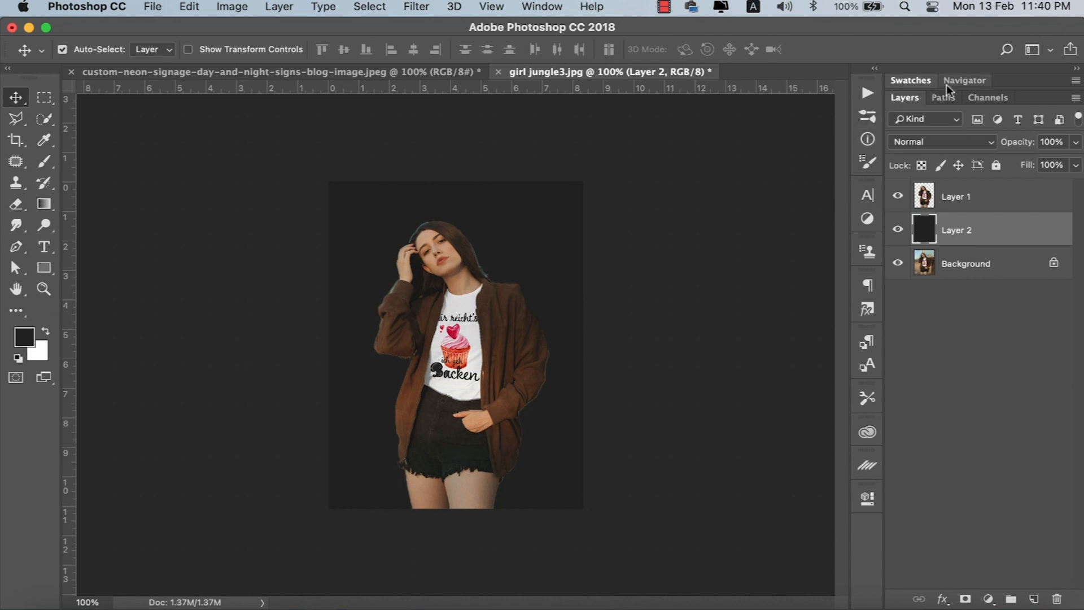
click(909, 81)
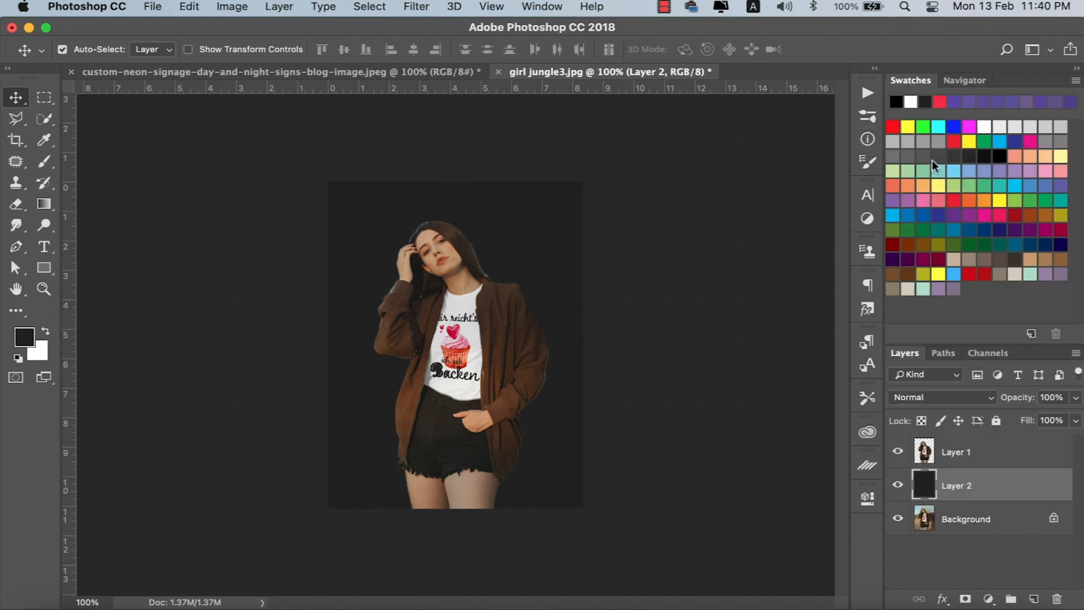
click(907, 128)
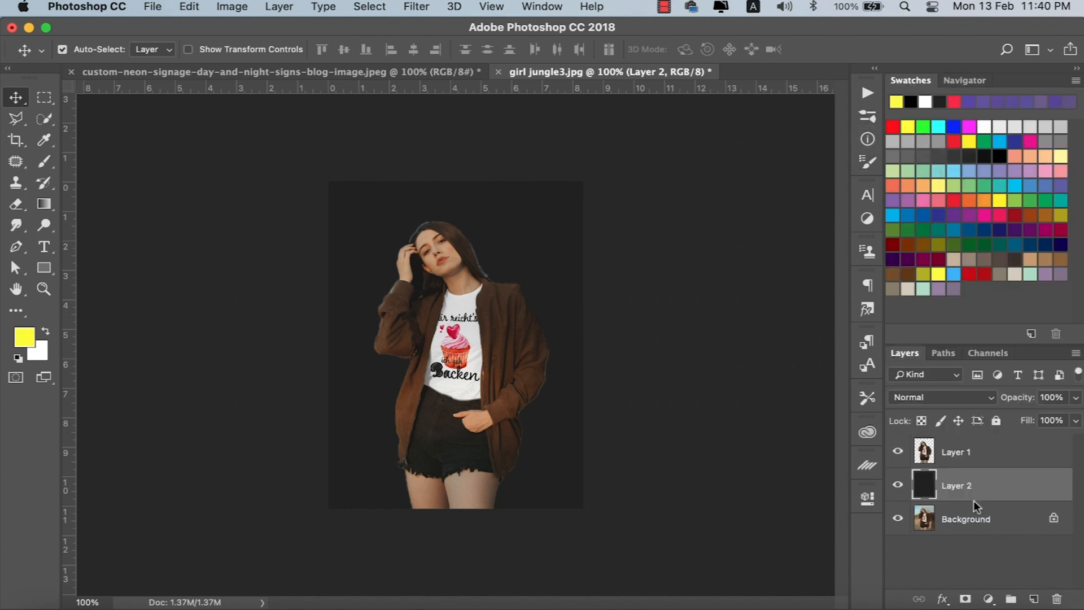
key(x)
key(super+BackSpace)
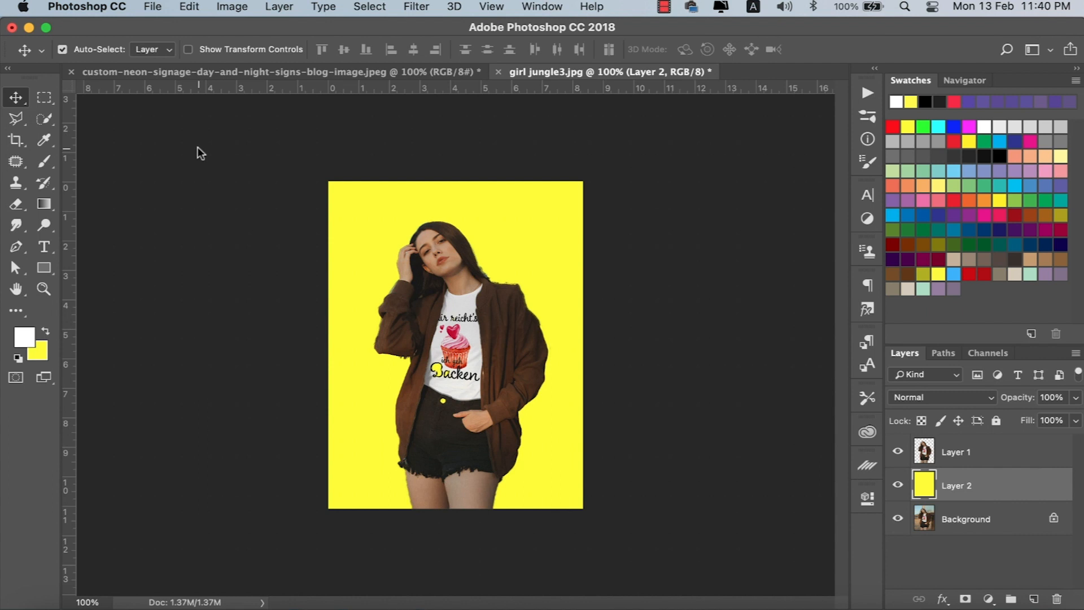
click(664, 7)
click(675, 49)
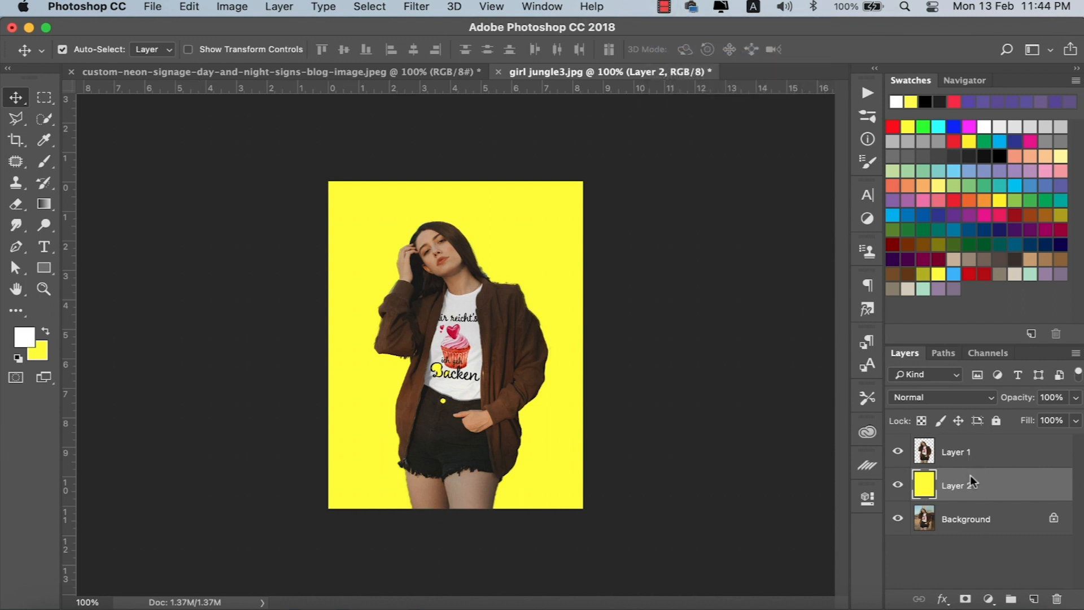
- Delete the yellow backdrop layer and the girl cutout layer, keeping only the Background
key(Delete)
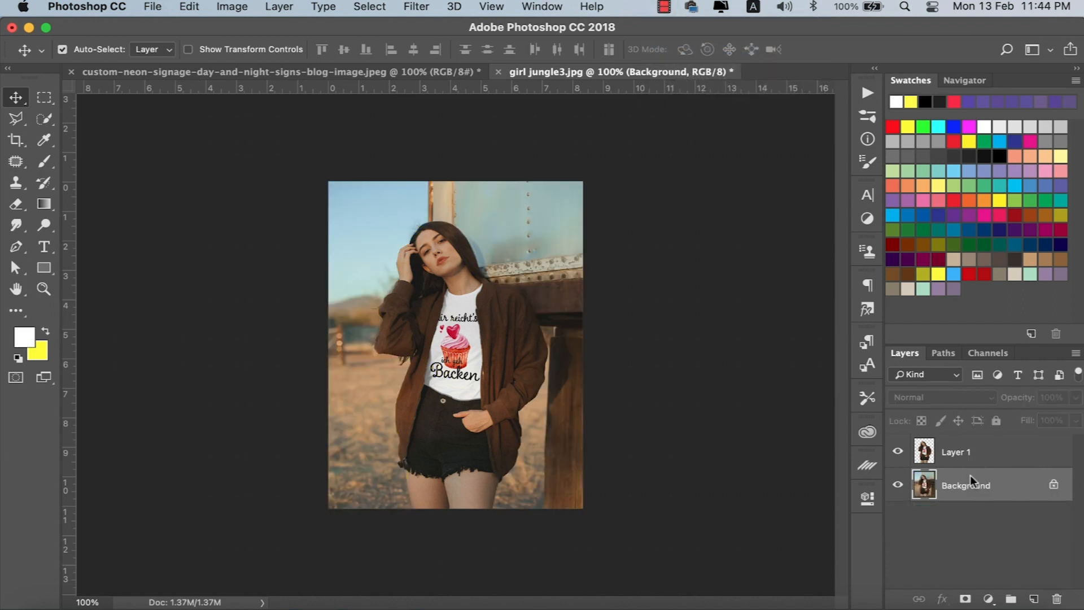
click(970, 455)
key(Delete)
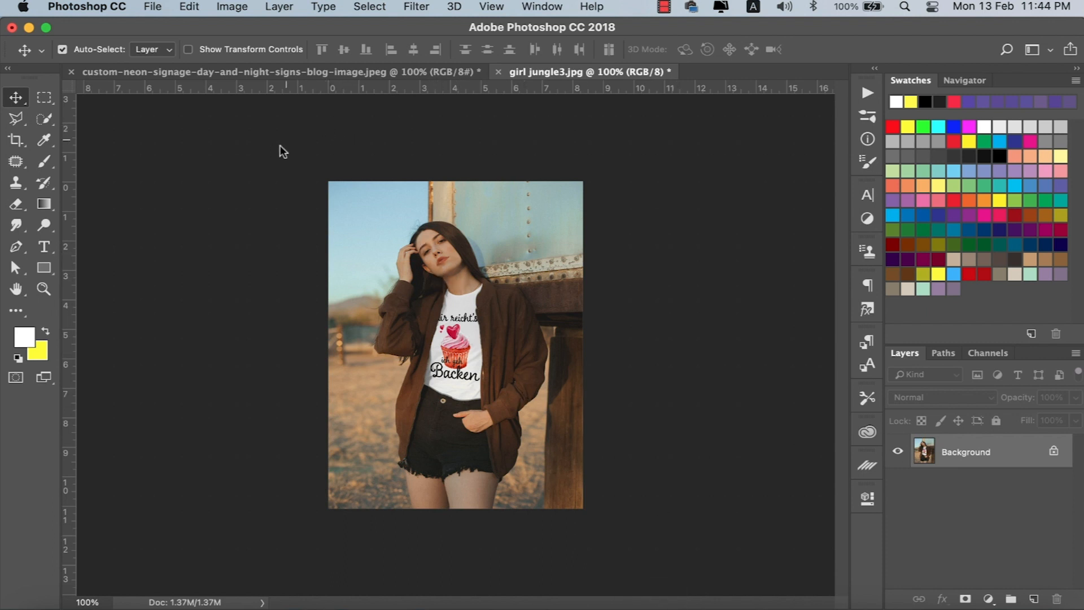
- Crop the girl photo to about 7 × 7.5 in, trimming her legs and the outer background
click(15, 139)
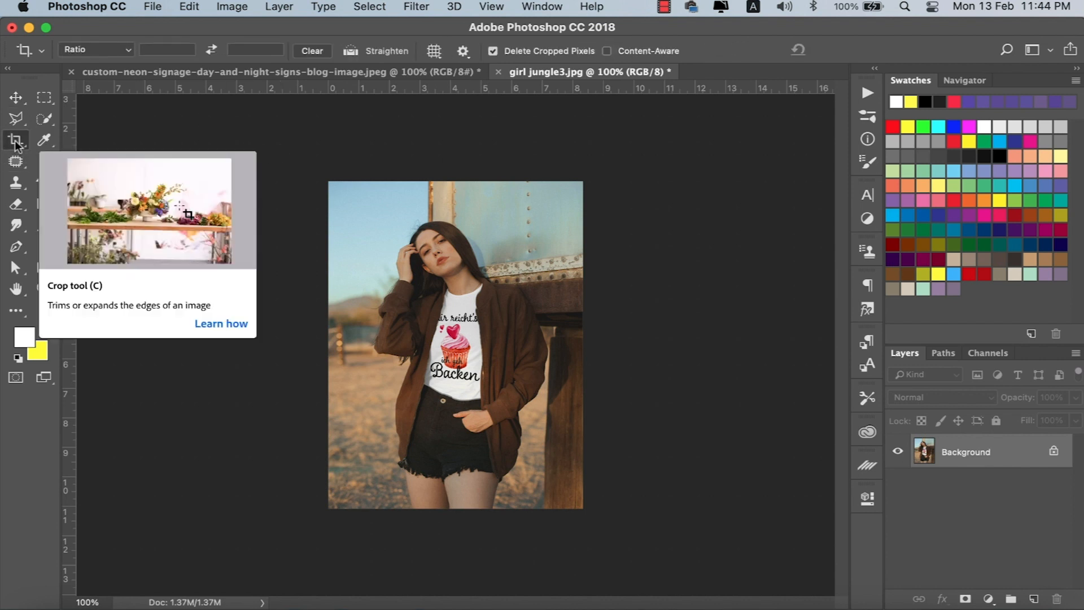
mouse_move(331, 184)
mouse_down()
mouse_move(340, 216)
mouse_move(336, 197)
mouse_up()
drag(571, 493, 557, 452)
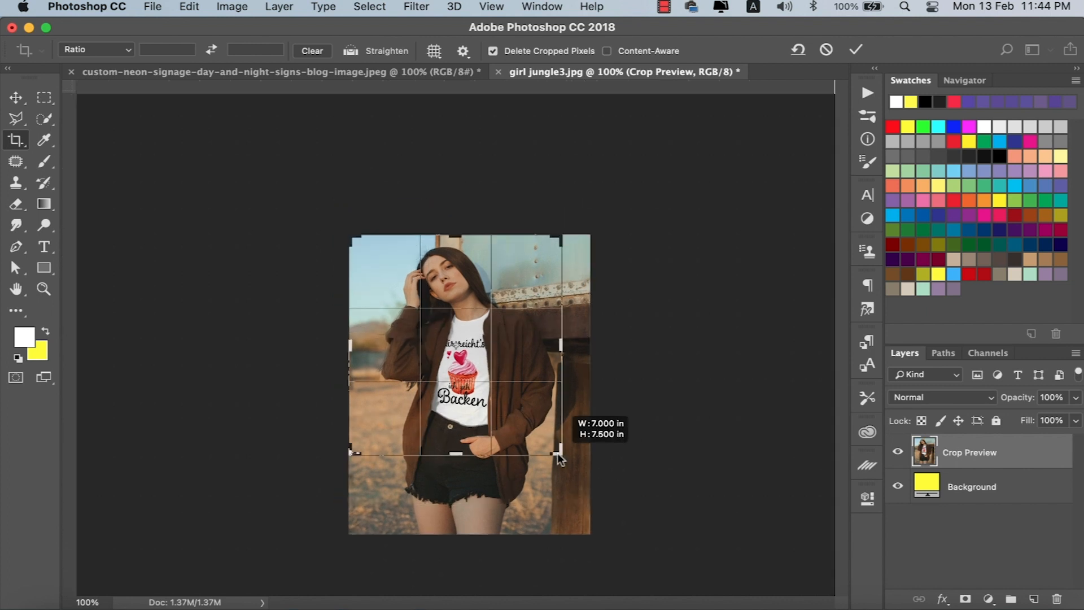
click(854, 54)
key(super+plus)
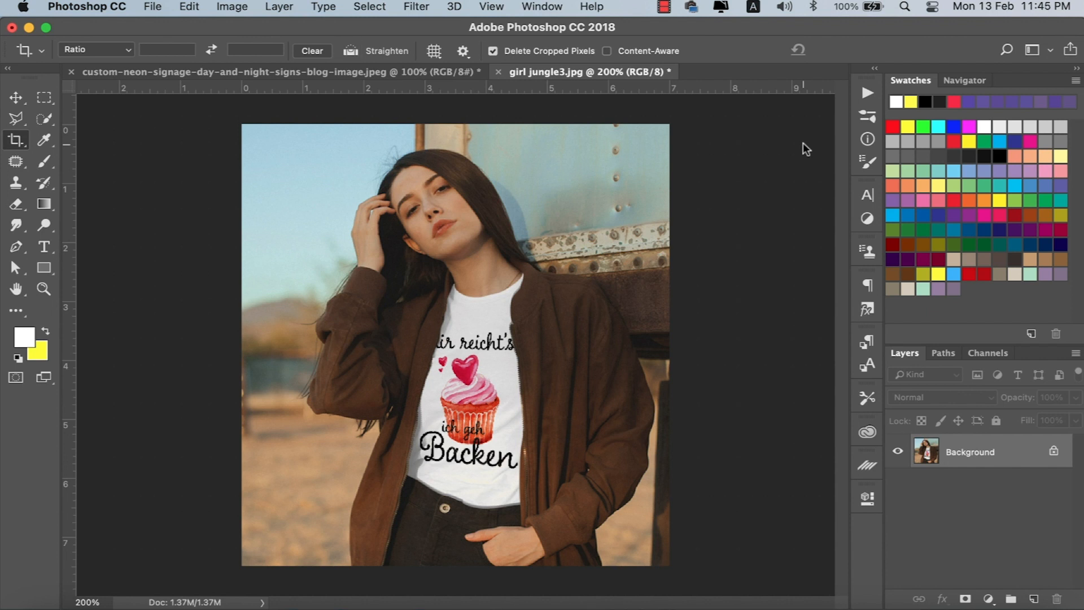
- Undo the crop of the girl photo and show the full image at 100%
key(super+z)
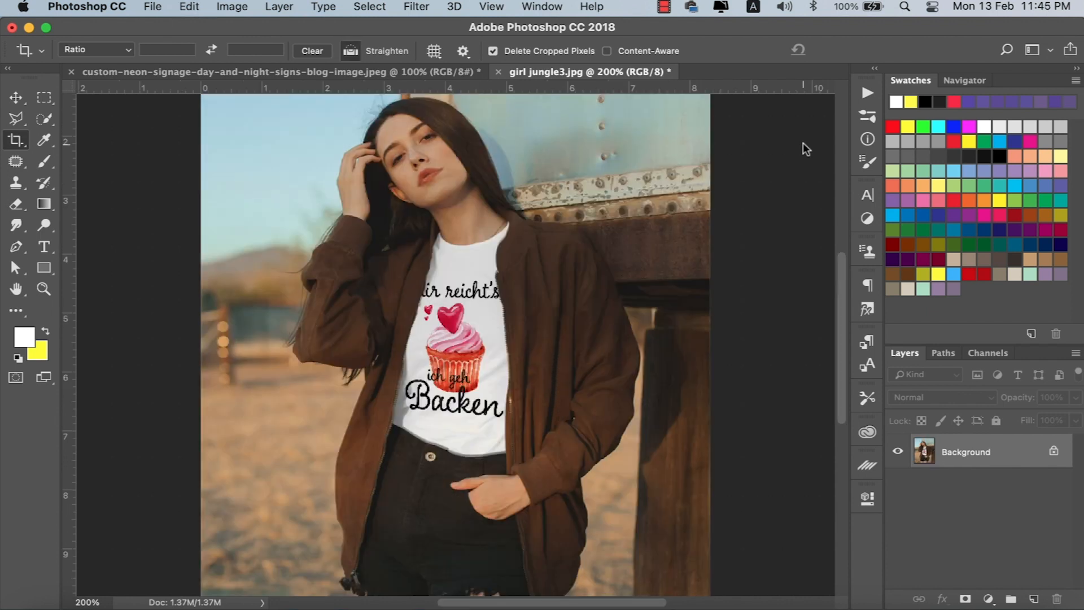
key(super+minus)
key(super+minus)
key(super+1)
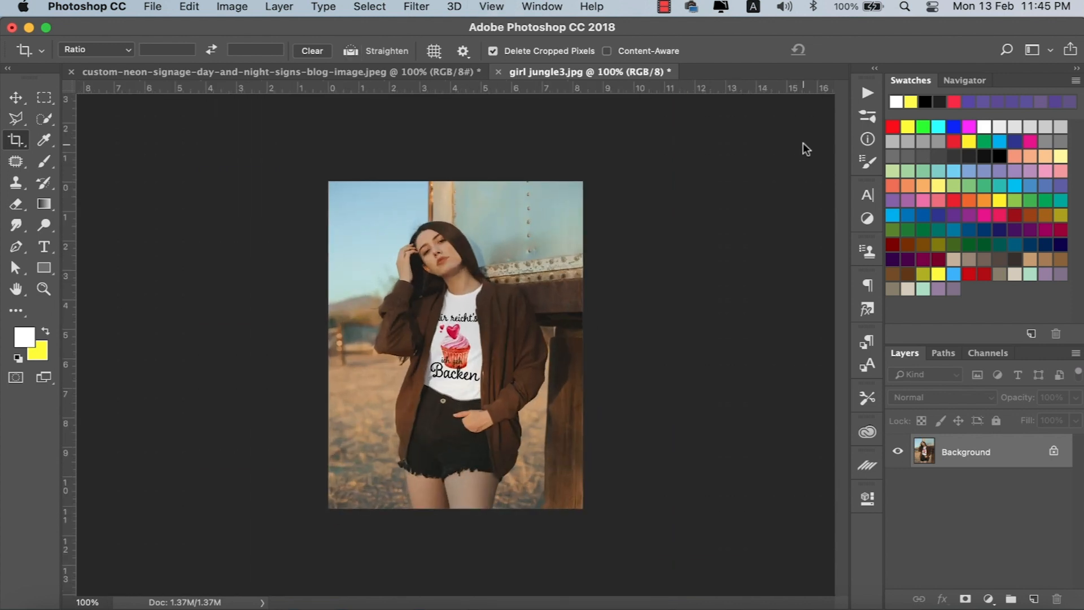
key(v)
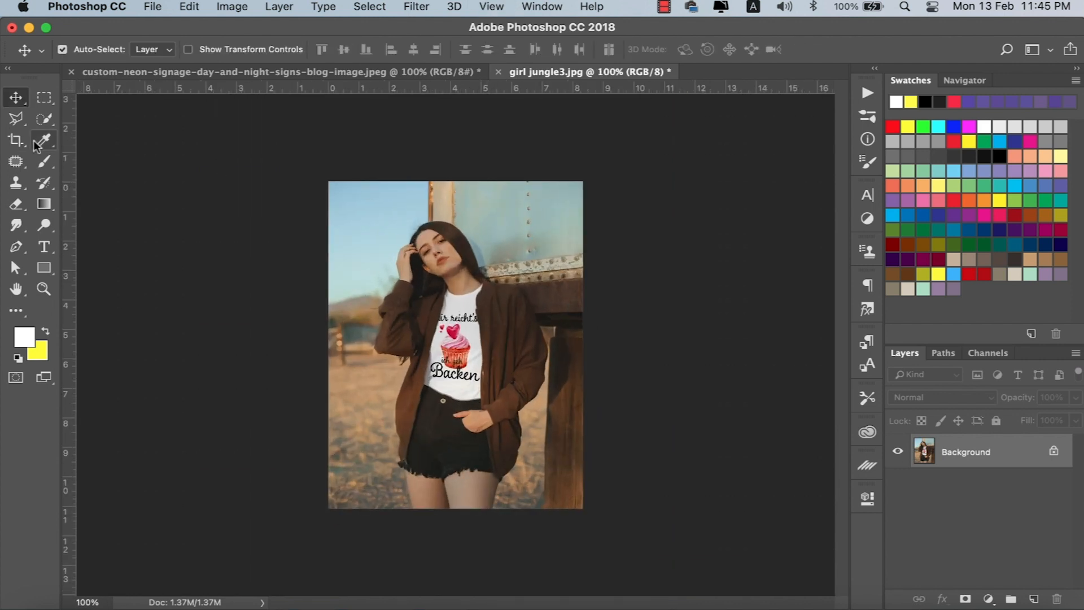
- Try a 16:9 crop on the girl photo, swapping it between landscape and 9 × 16 portrait, and cancel the crop
click(17, 141)
drag(333, 184, 336, 185)
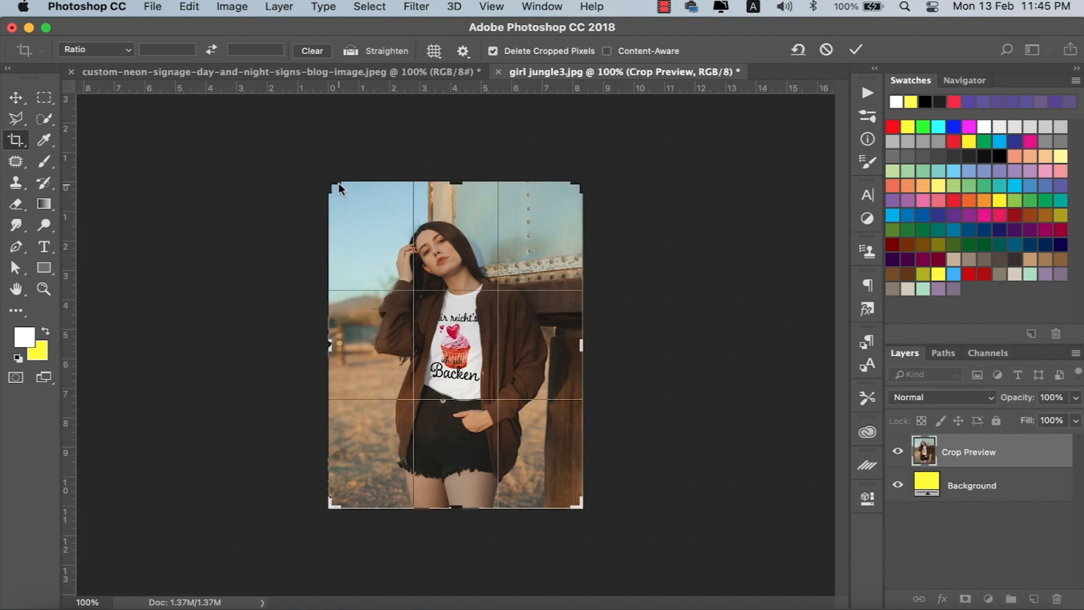
click(117, 52)
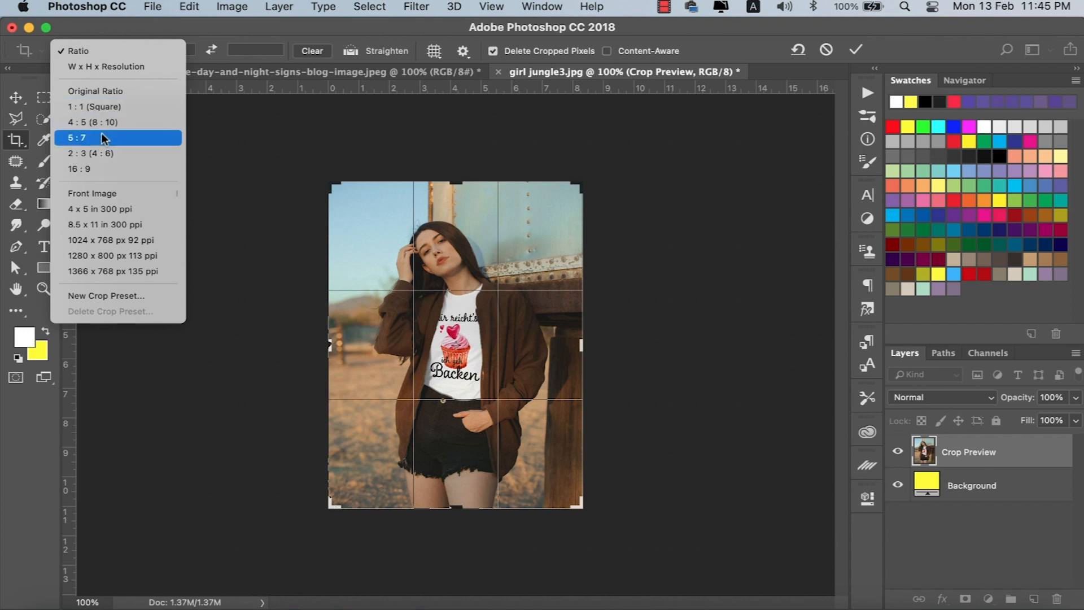
click(109, 172)
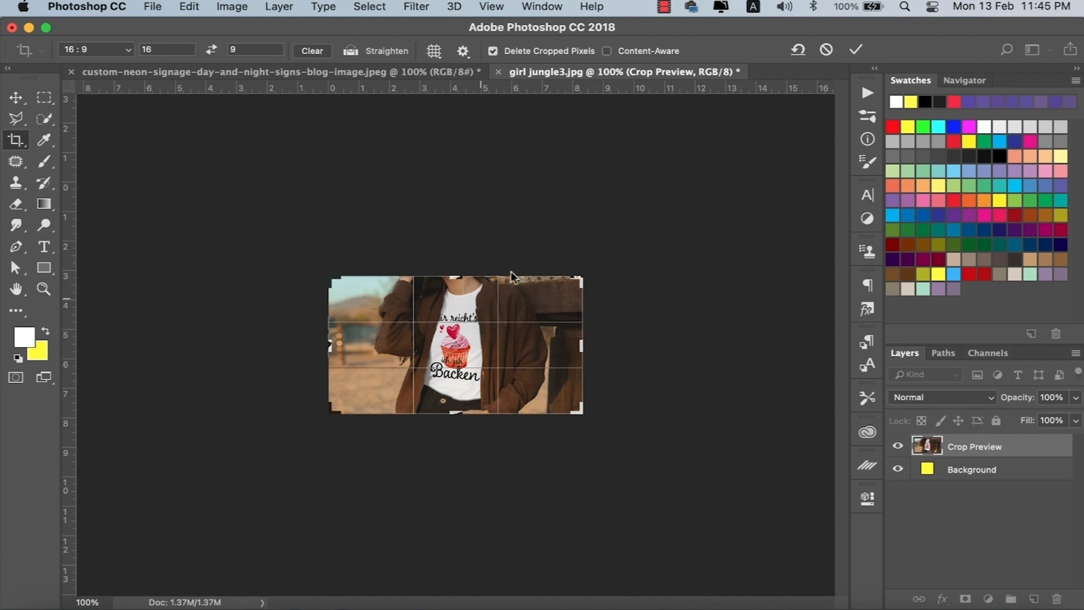
click(218, 52)
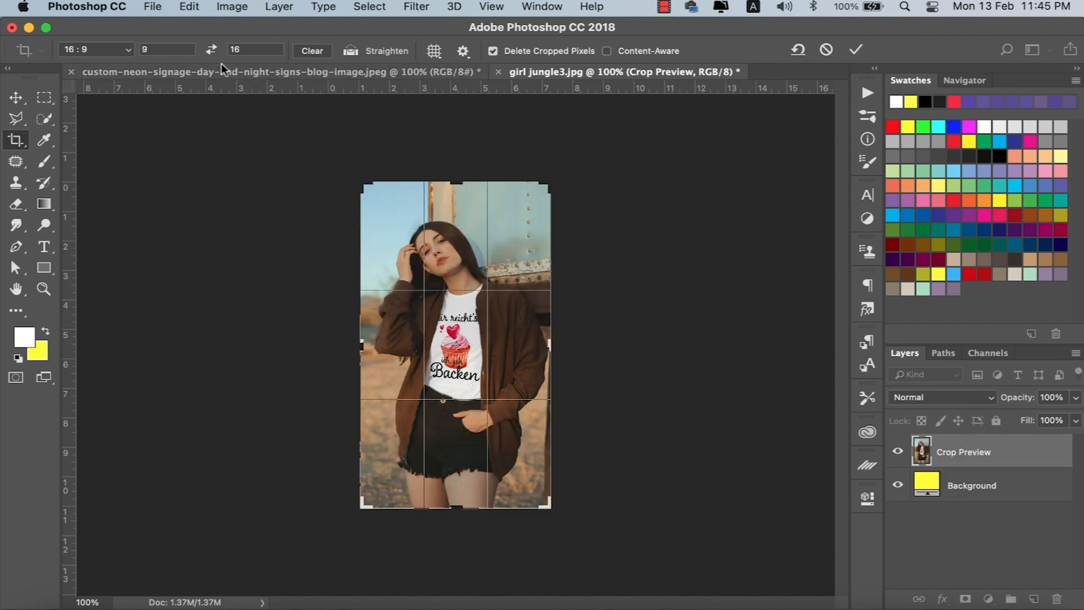
click(208, 53)
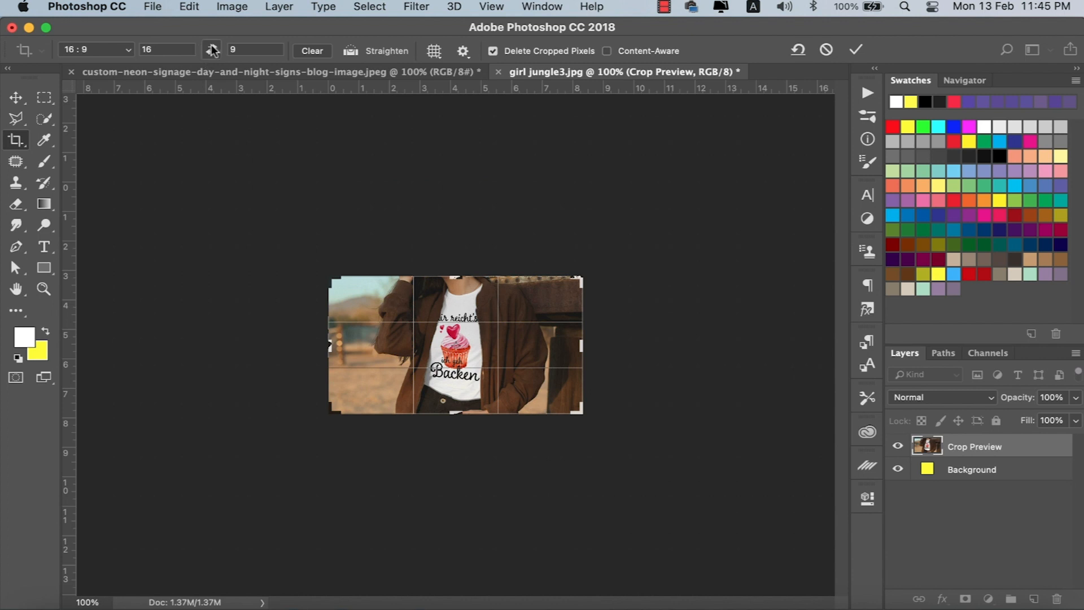
click(209, 51)
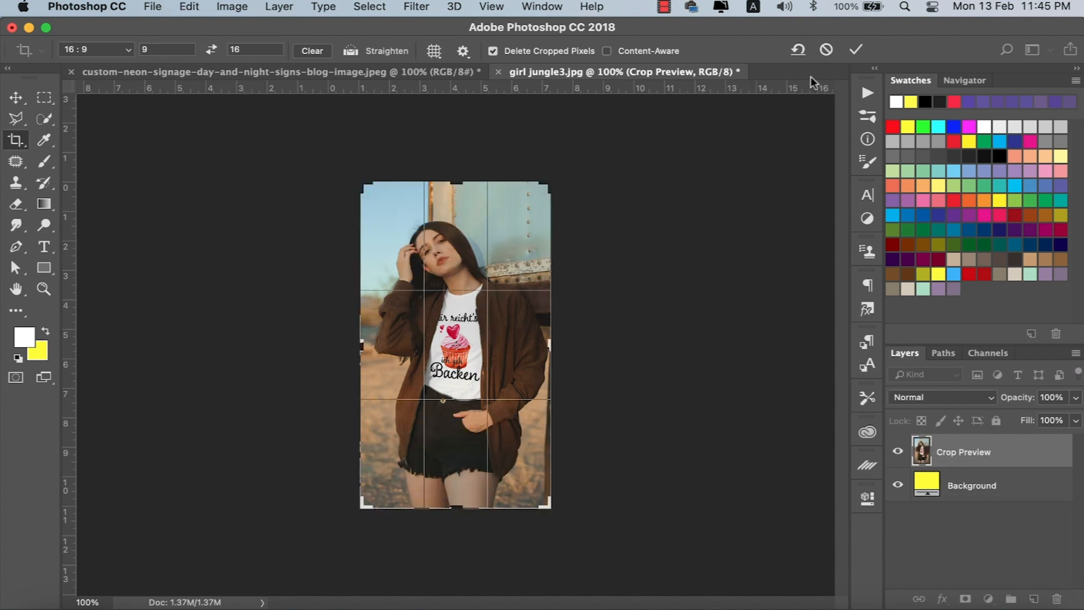
click(826, 49)
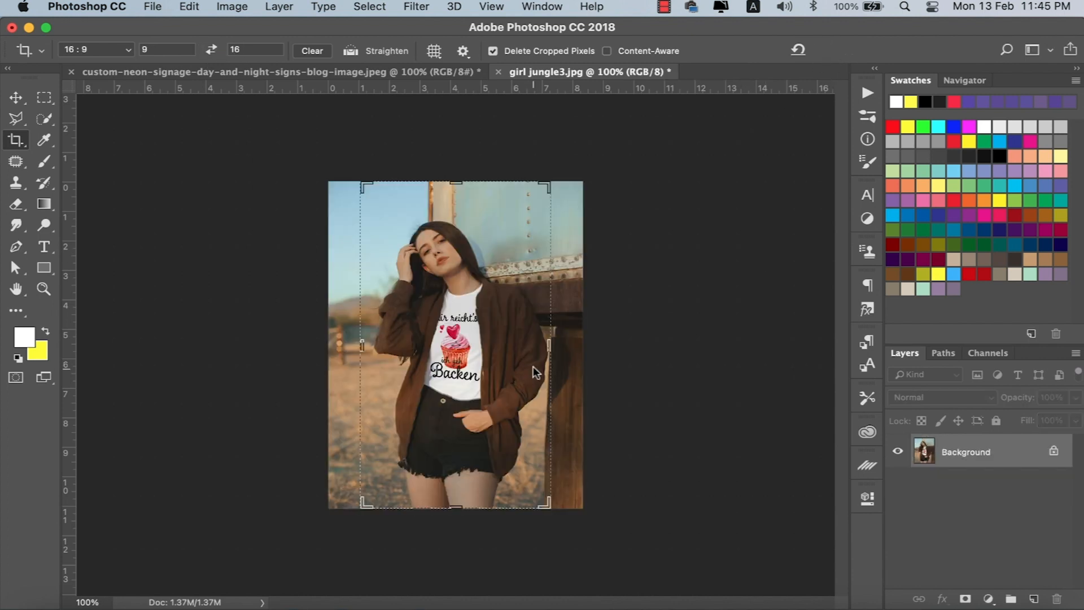
key(v)
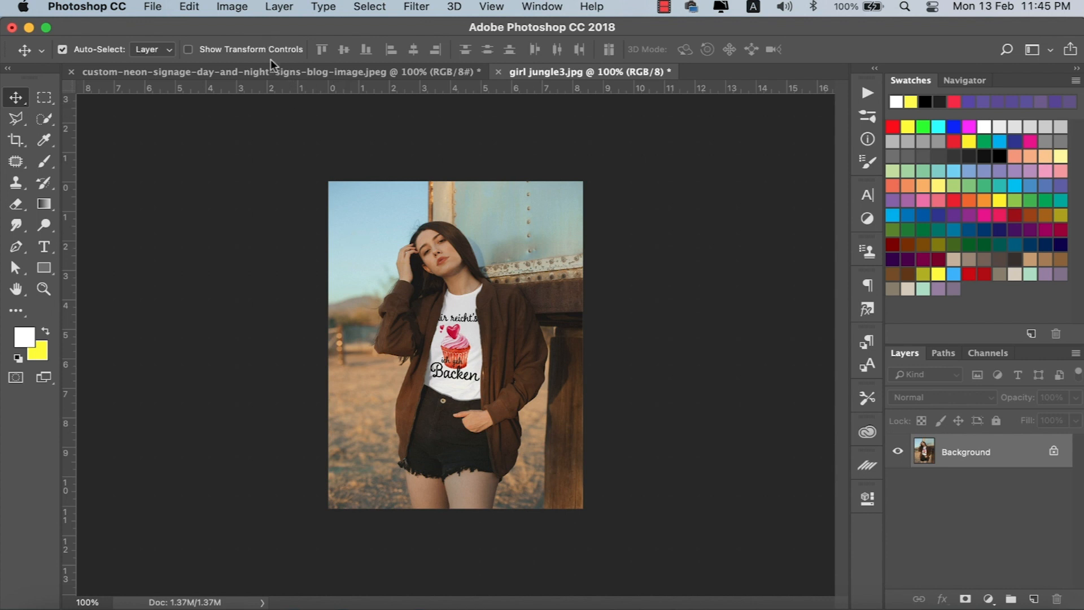
- Apply the automatic corrections Auto Tone, Auto Contrast and Auto Color to the girl photo
click(238, 8)
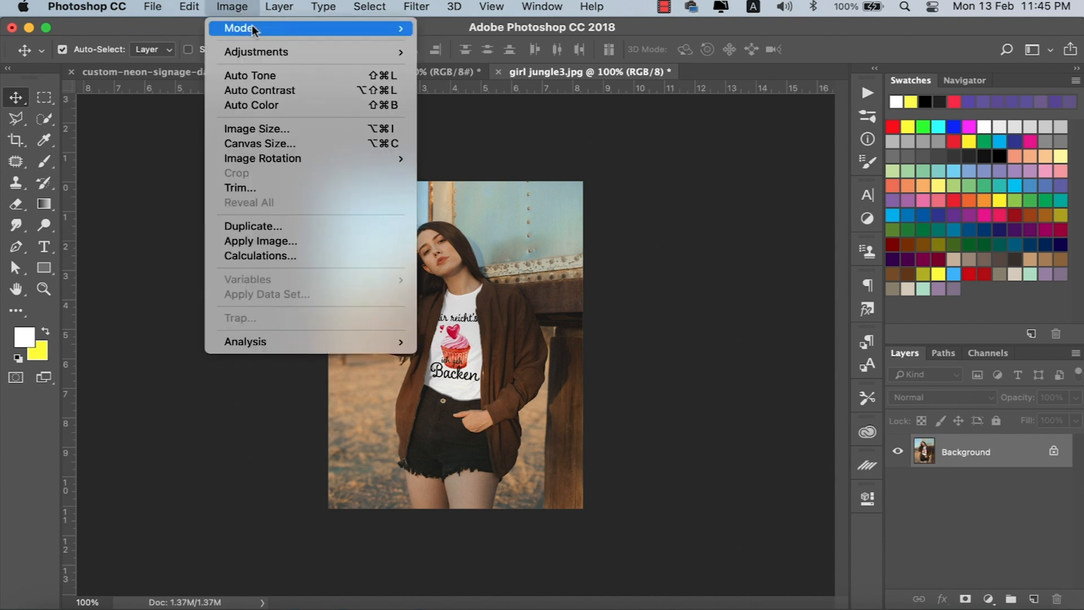
mouse_move(270, 49)
click(277, 74)
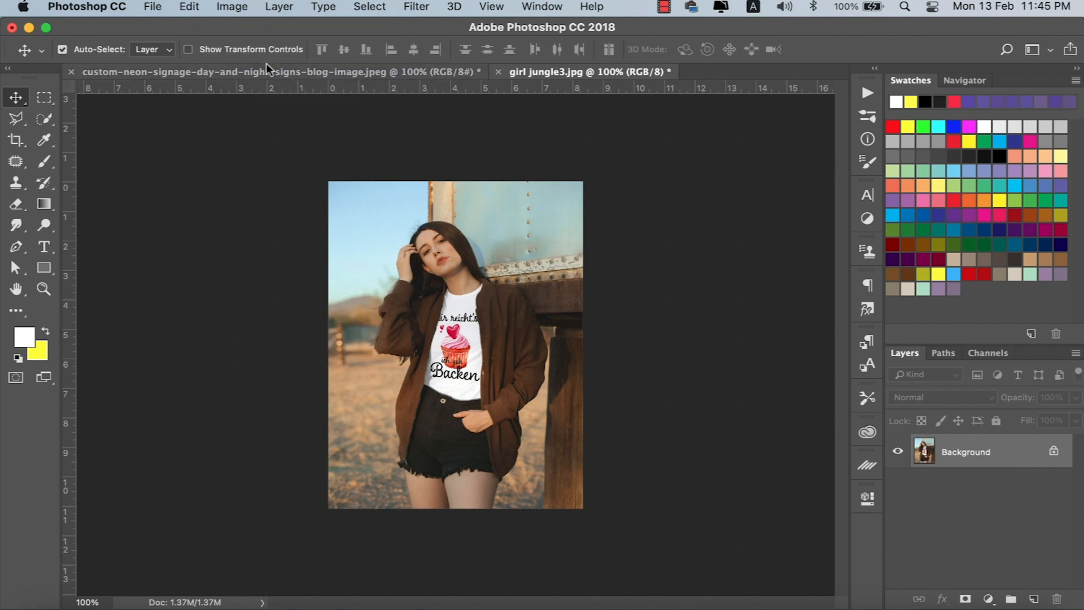
click(235, 9)
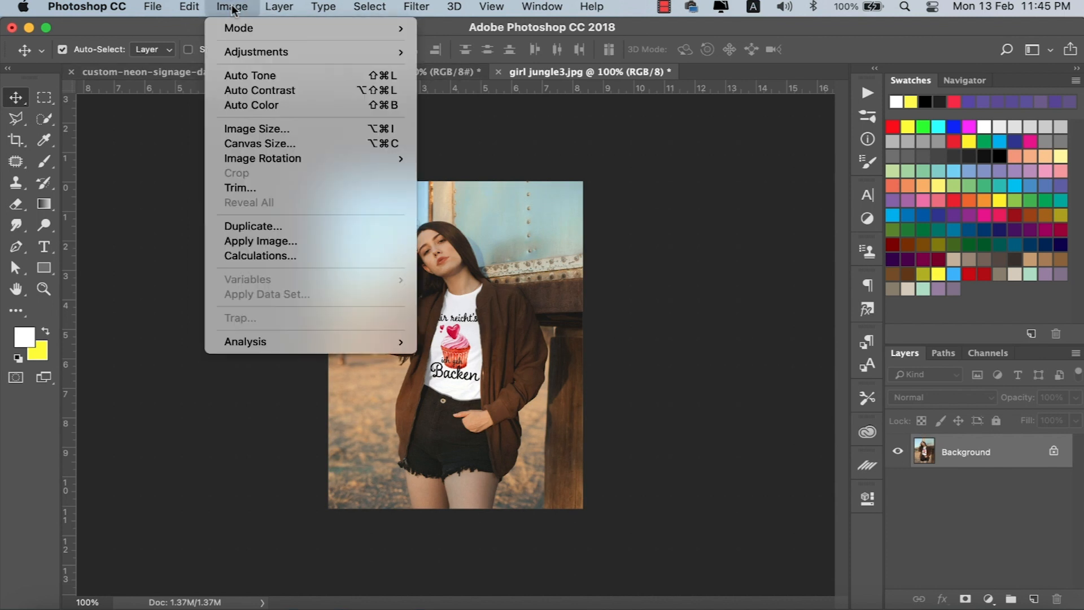
click(257, 90)
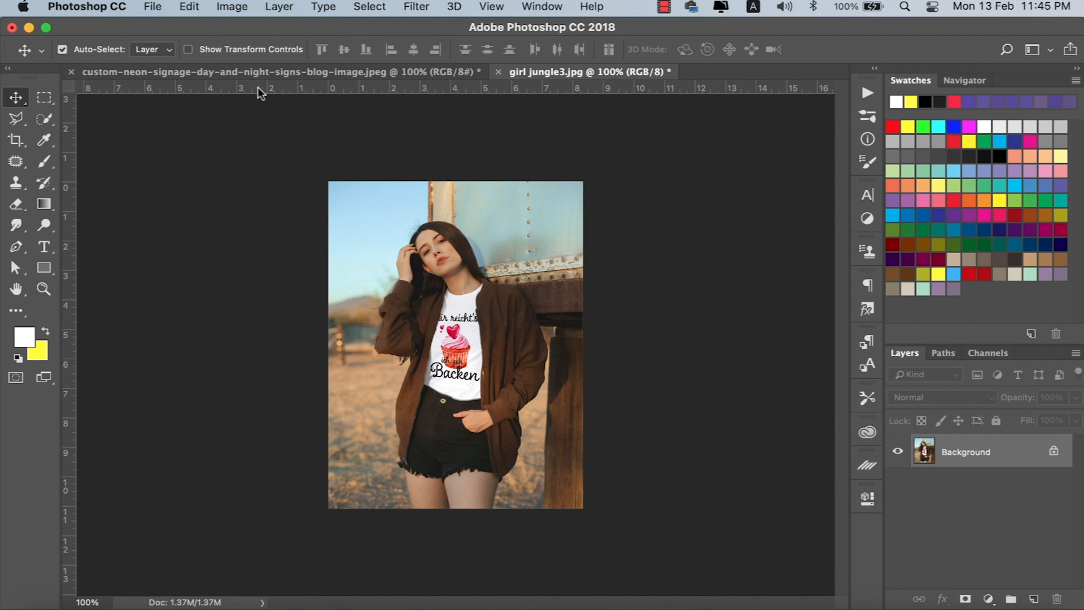
click(229, 8)
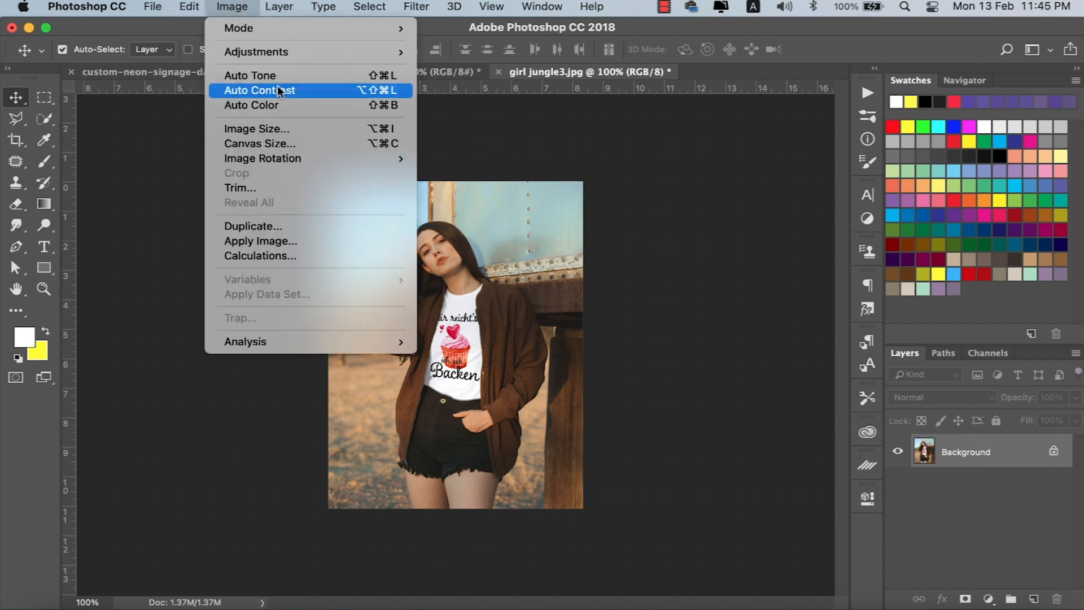
click(279, 103)
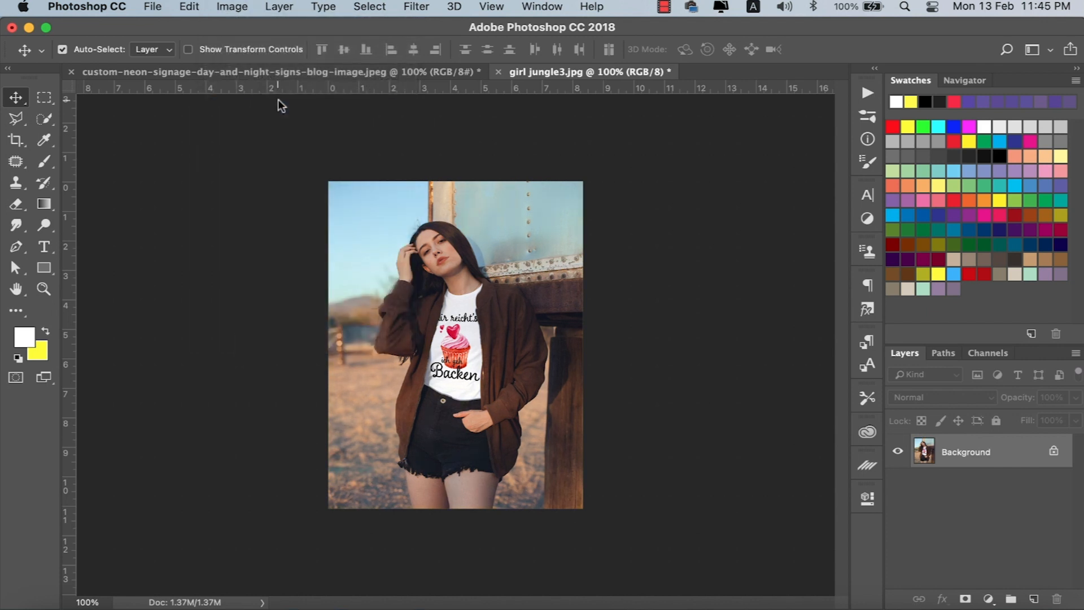
- Resample the girl photo to a resolution of 100 pixels/inch with Image Size
click(244, 7)
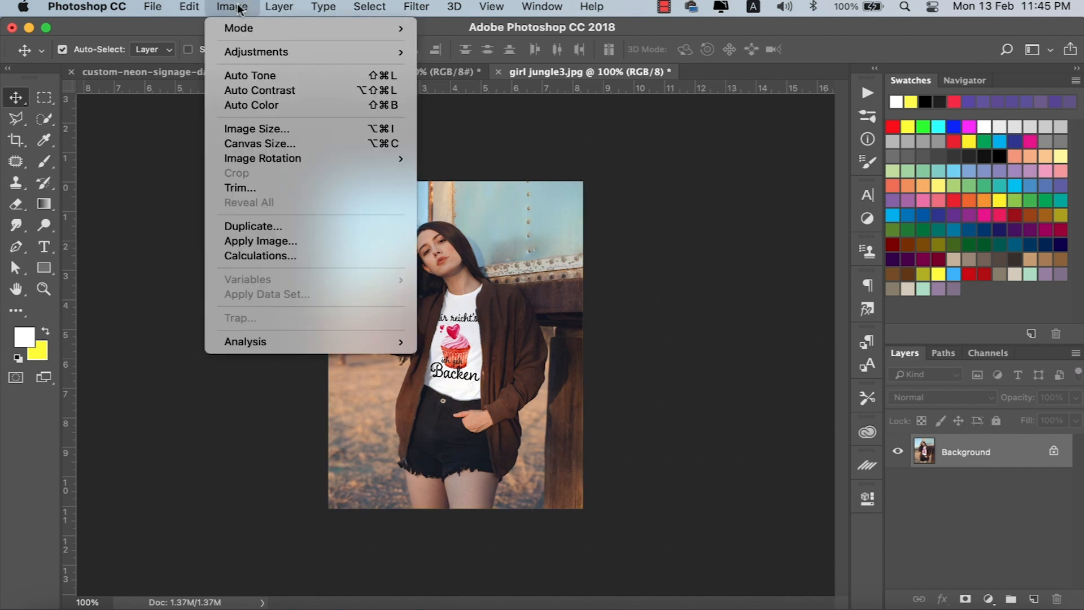
click(314, 132)
drag(662, 205, 611, 113)
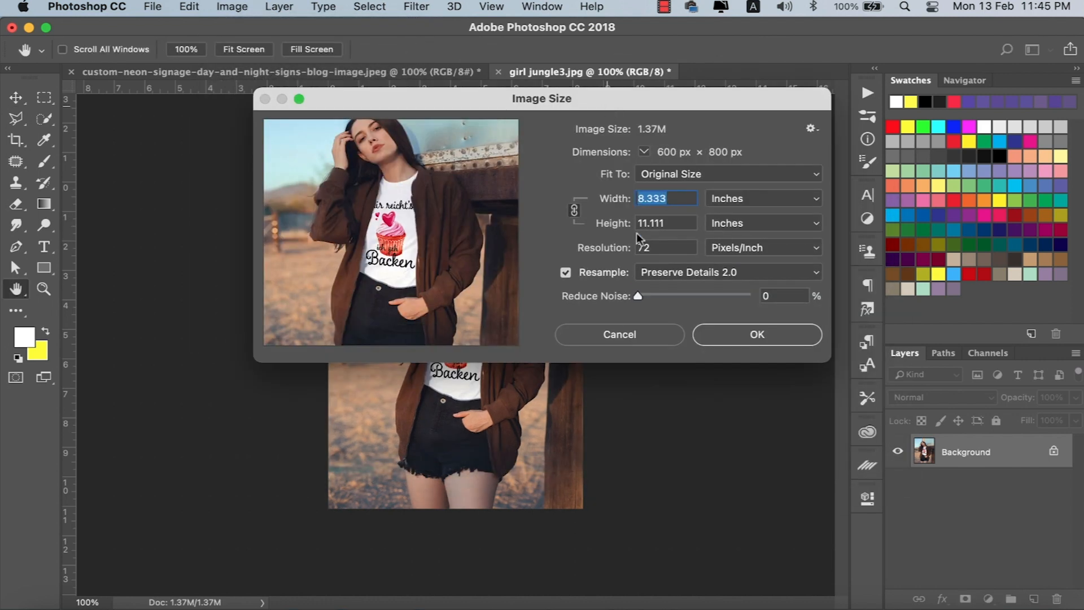
double_click(649, 247)
text(100)
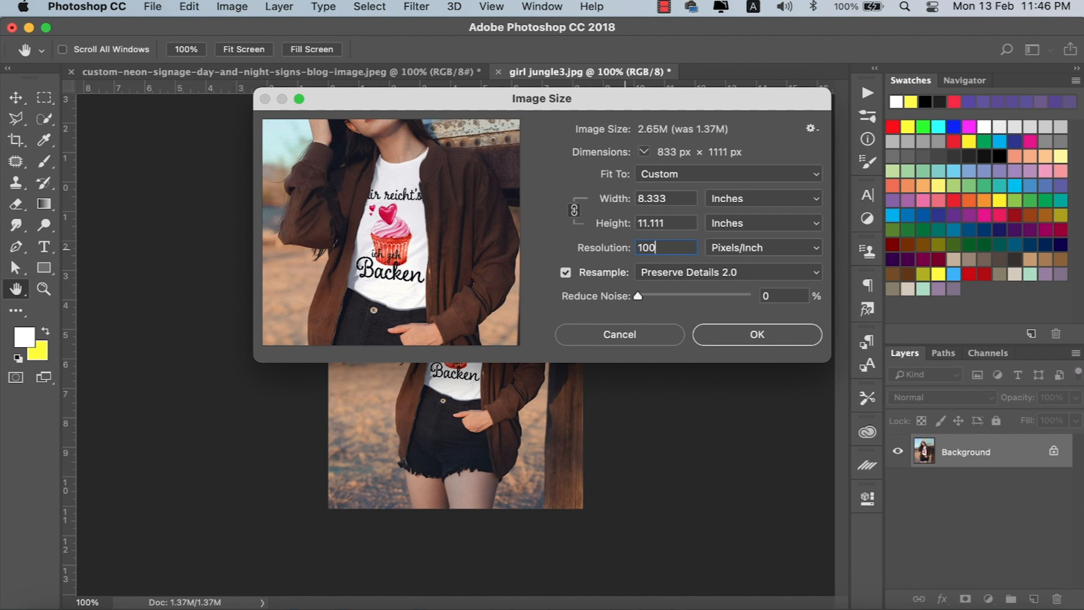
key(Return)
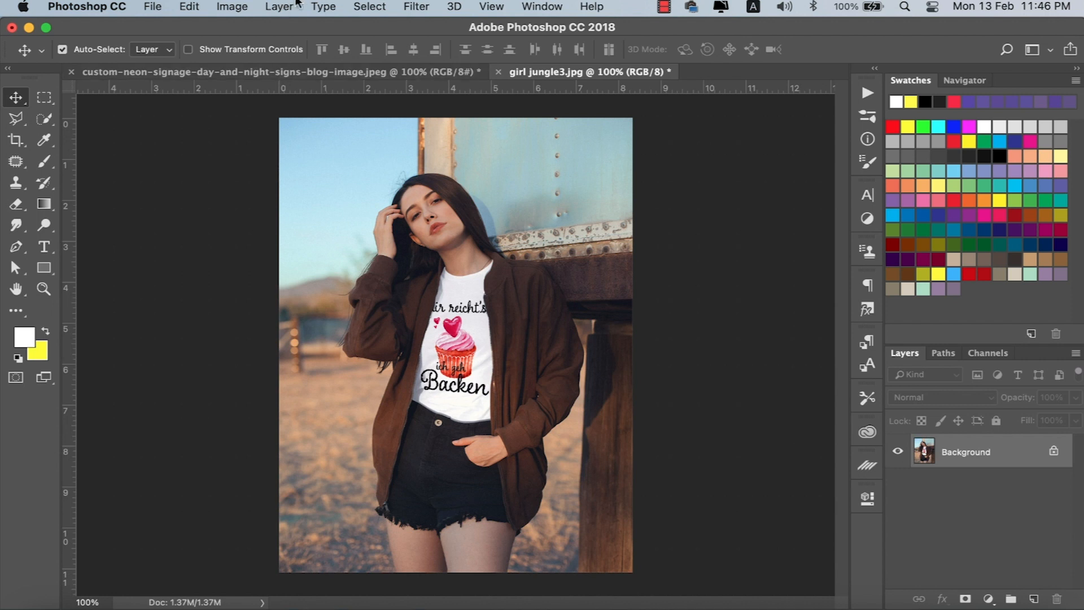
- Adjust the girl photo's Brightness/Contrast to brightness 35 and contrast 20
click(216, 7)
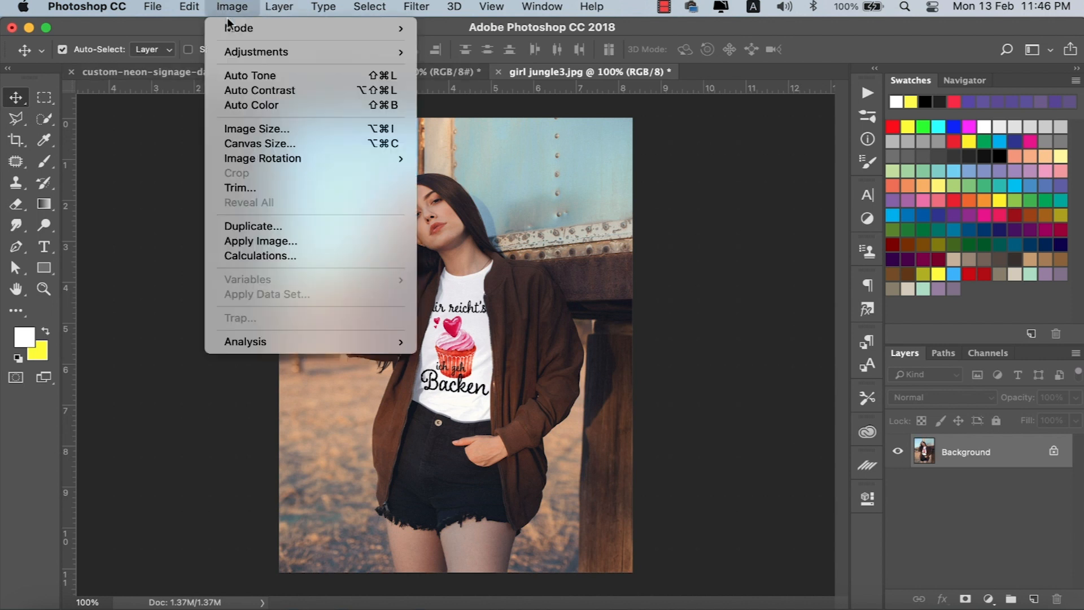
mouse_move(236, 33)
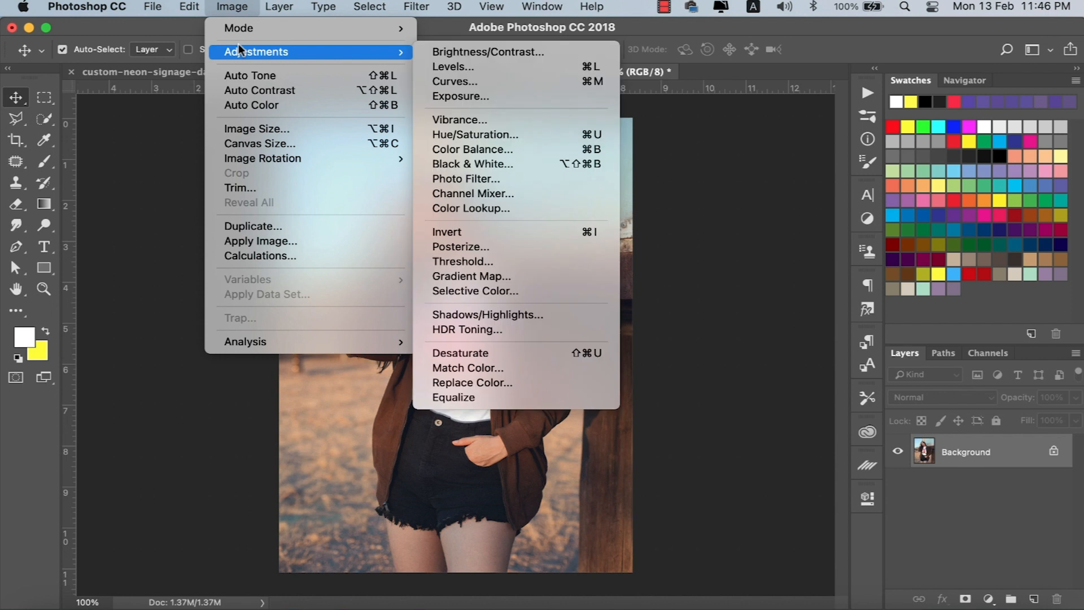
mouse_move(375, 54)
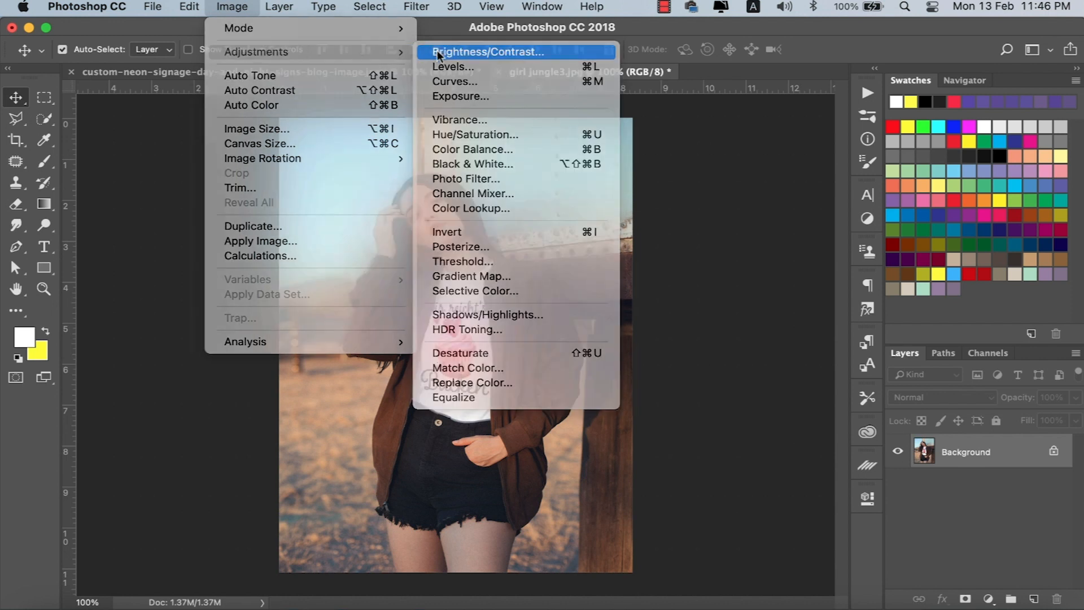
click(451, 47)
mouse_move(902, 217)
mouse_down()
mouse_move(930, 215)
mouse_move(918, 221)
mouse_up()
drag(892, 260, 915, 258)
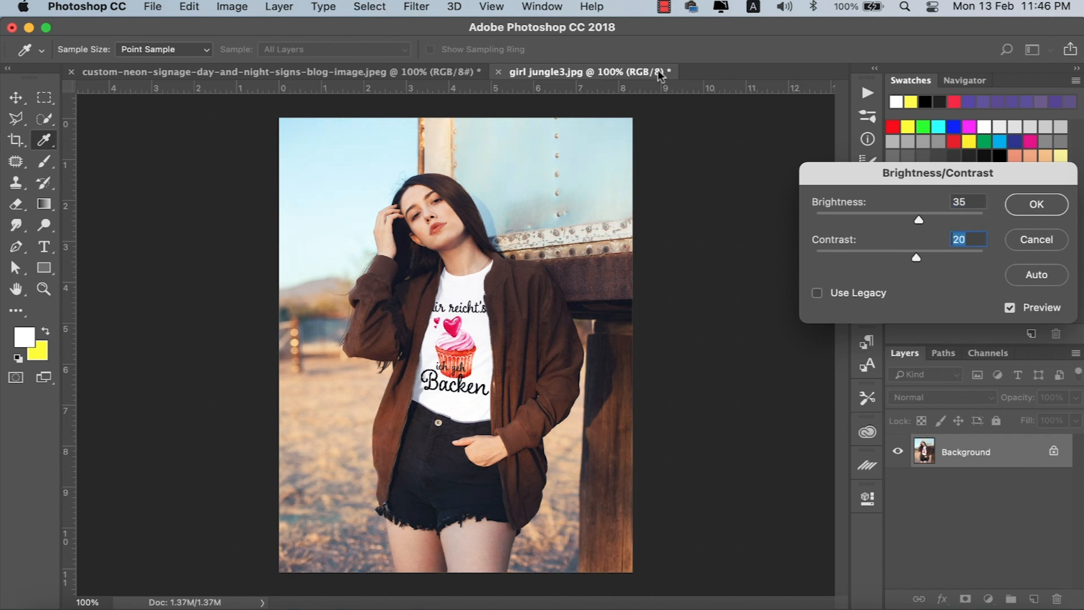
click(1033, 206)
key(v)
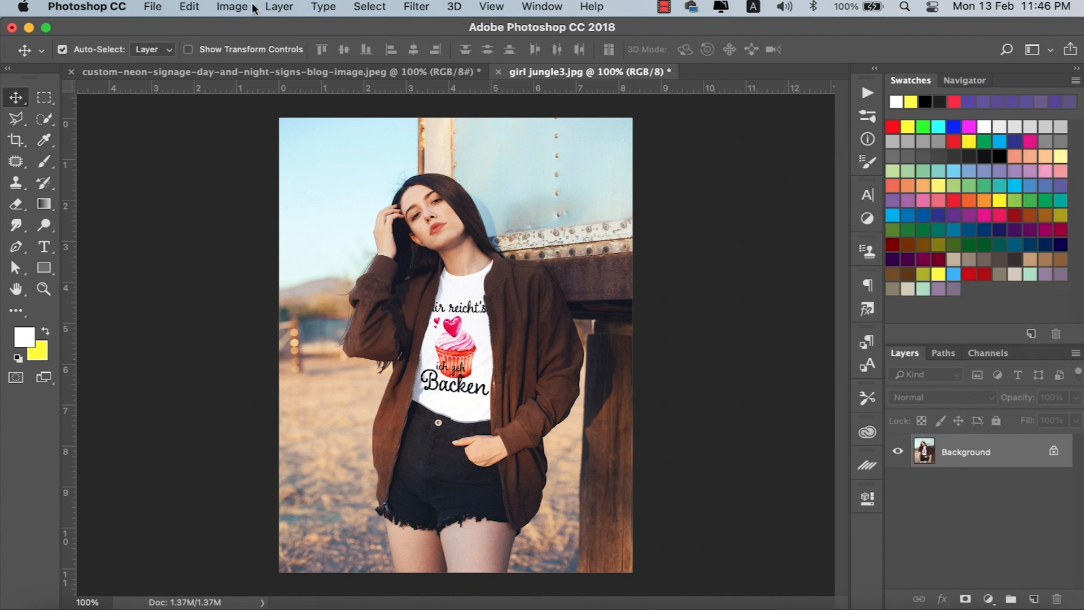
- Apply a Curves adjustment to the girl photo, lowering the shadows slightly and raising the brighter tones a little
click(242, 7)
mouse_move(279, 6)
mouse_move(232, 7)
mouse_move(290, 52)
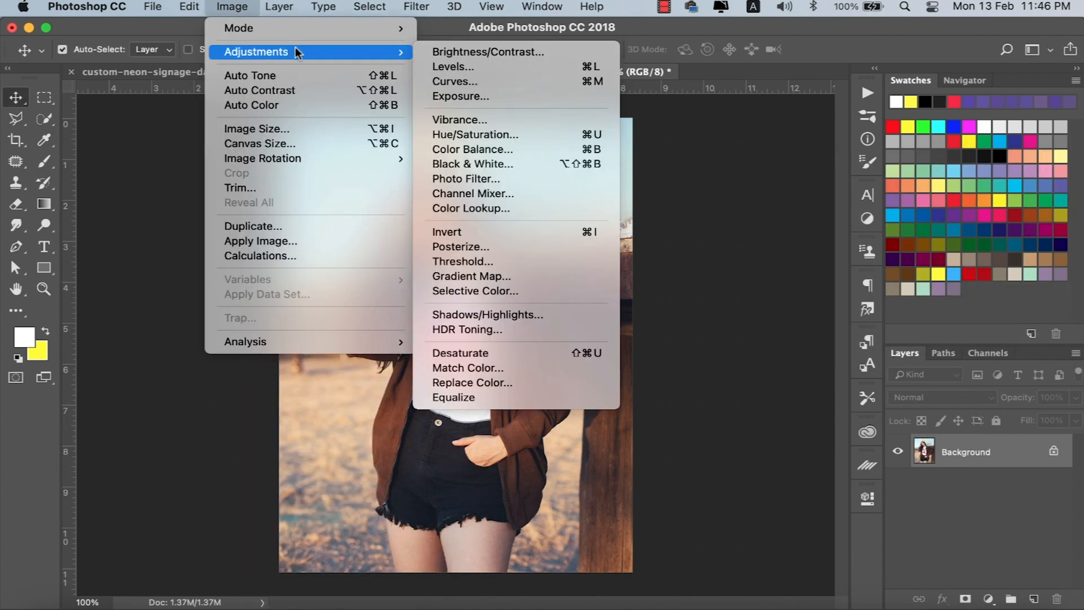
click(468, 82)
drag(631, 411, 632, 415)
drag(721, 329, 721, 322)
click(1000, 192)
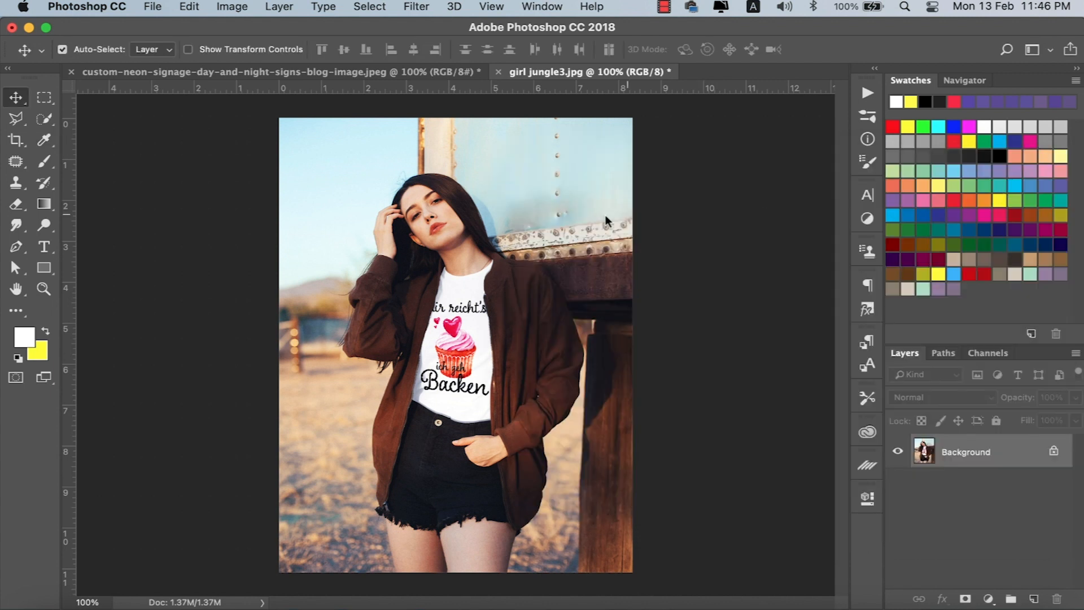
- Try shifting the girl photo's hue to +8 with Hue/Saturation and cancel the adjustment
click(232, 8)
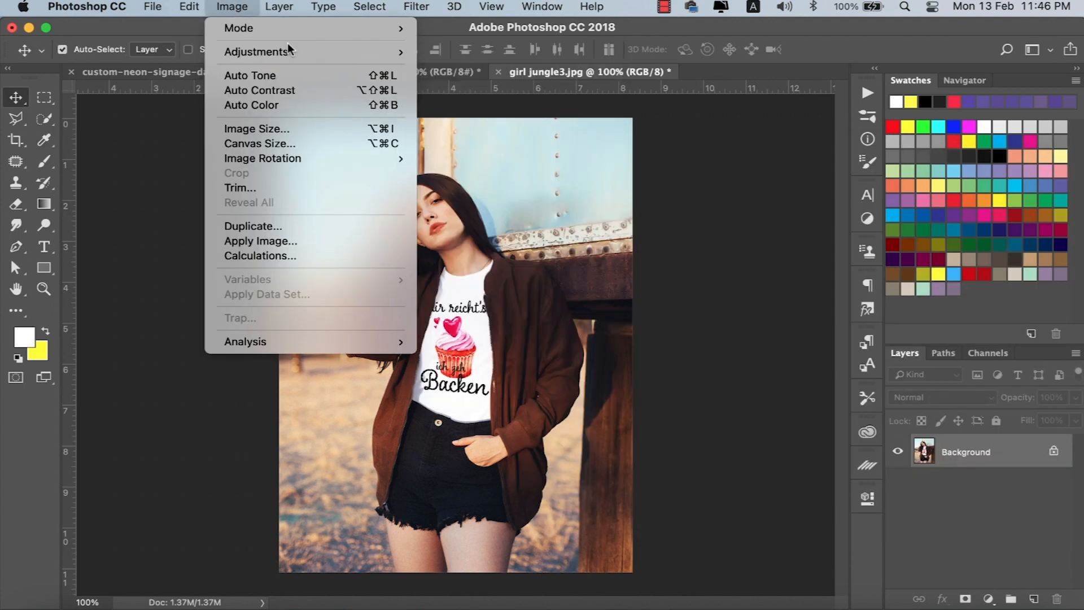
mouse_move(288, 47)
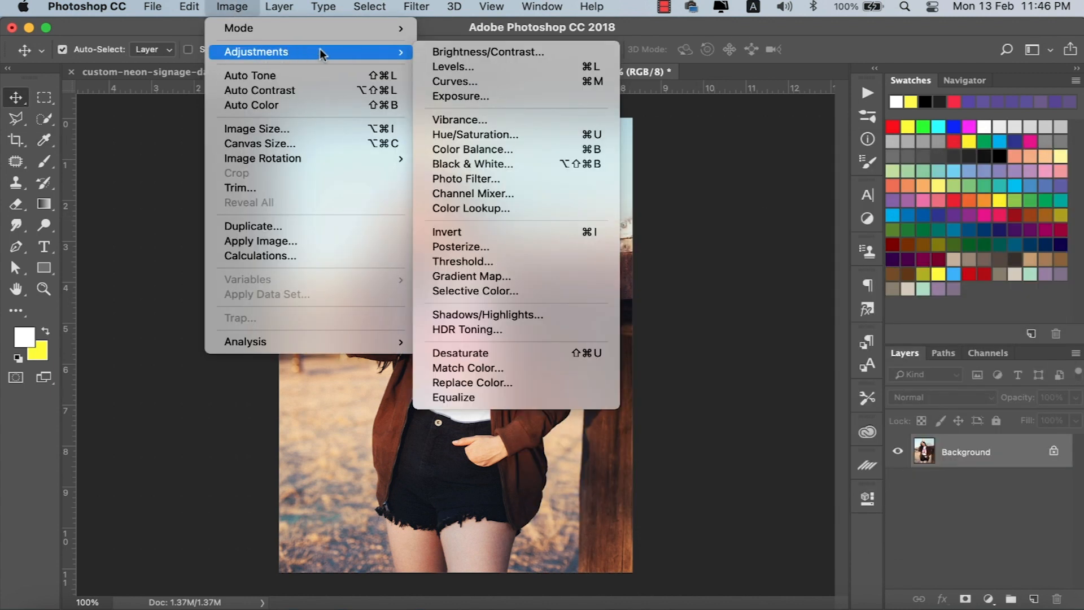
click(490, 133)
mouse_move(750, 422)
mouse_down()
mouse_move(730, 423)
mouse_move(780, 421)
mouse_move(757, 426)
mouse_up()
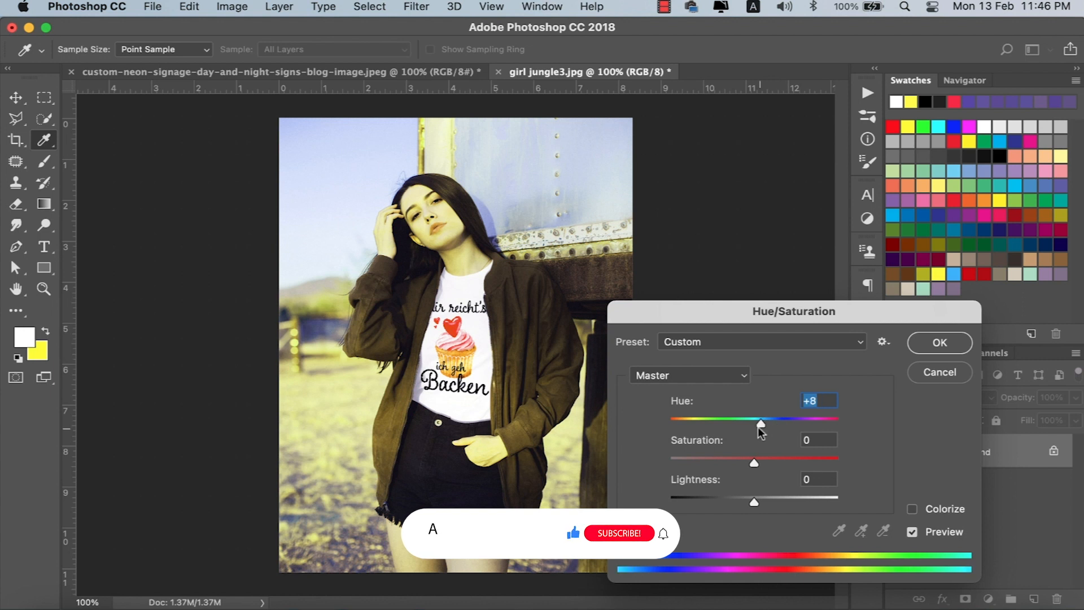
click(939, 372)
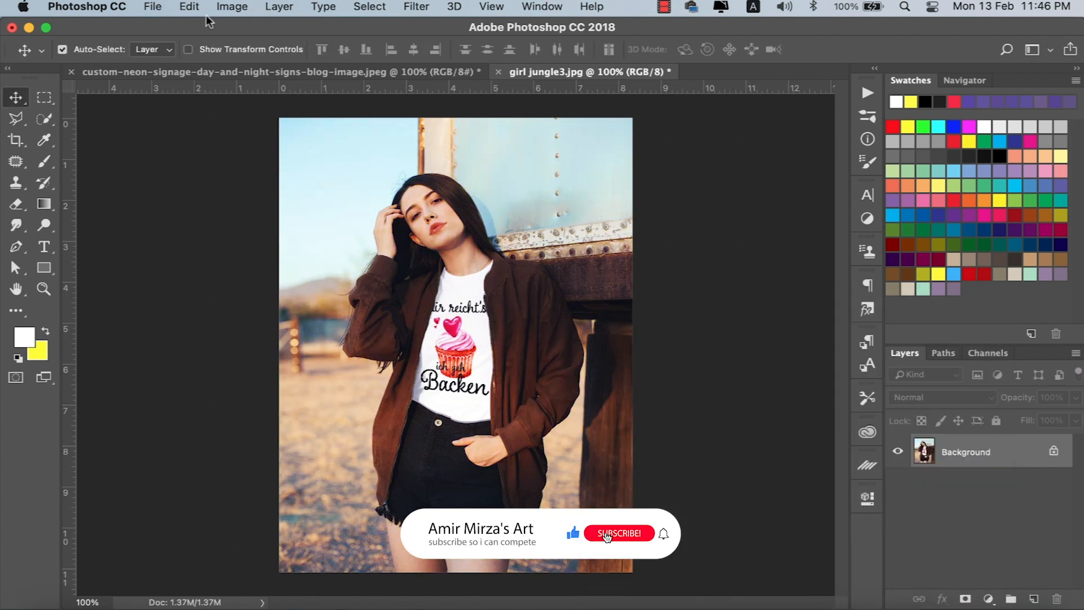
- Try a Selective Color adjustment on the girl photo, raising cyan slightly in the Reds, and cancel it
click(232, 6)
mouse_move(367, 52)
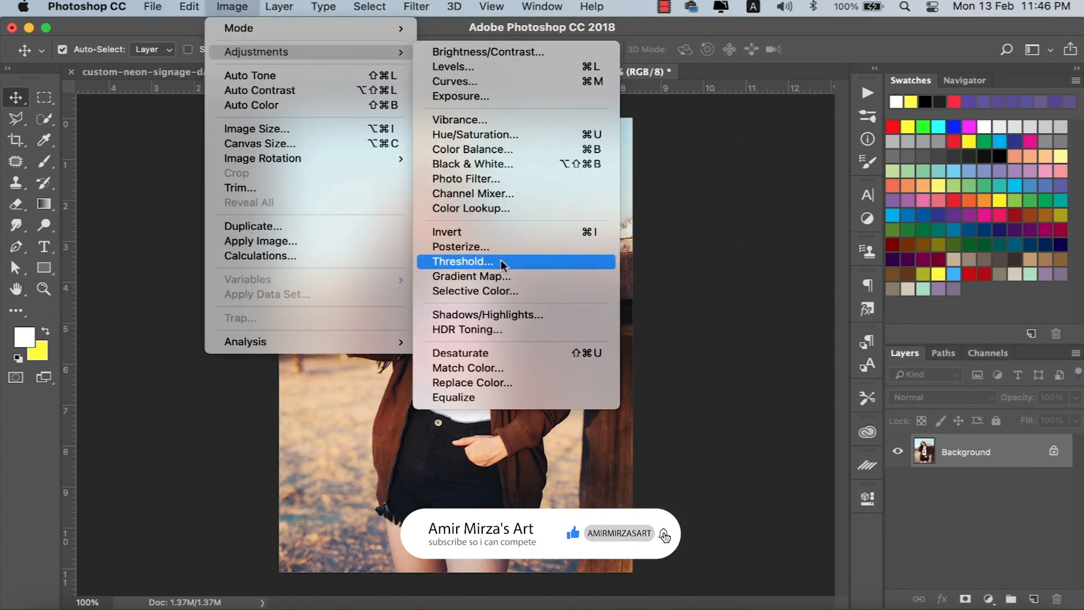
click(497, 290)
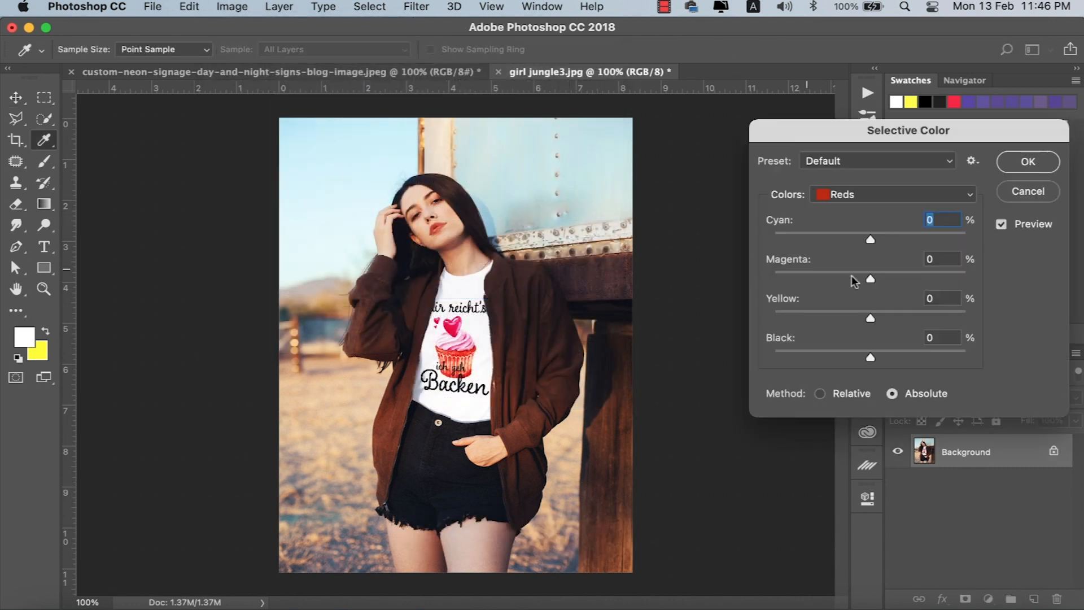
mouse_move(870, 239)
mouse_down()
mouse_move(821, 241)
mouse_move(883, 240)
mouse_up()
click(862, 195)
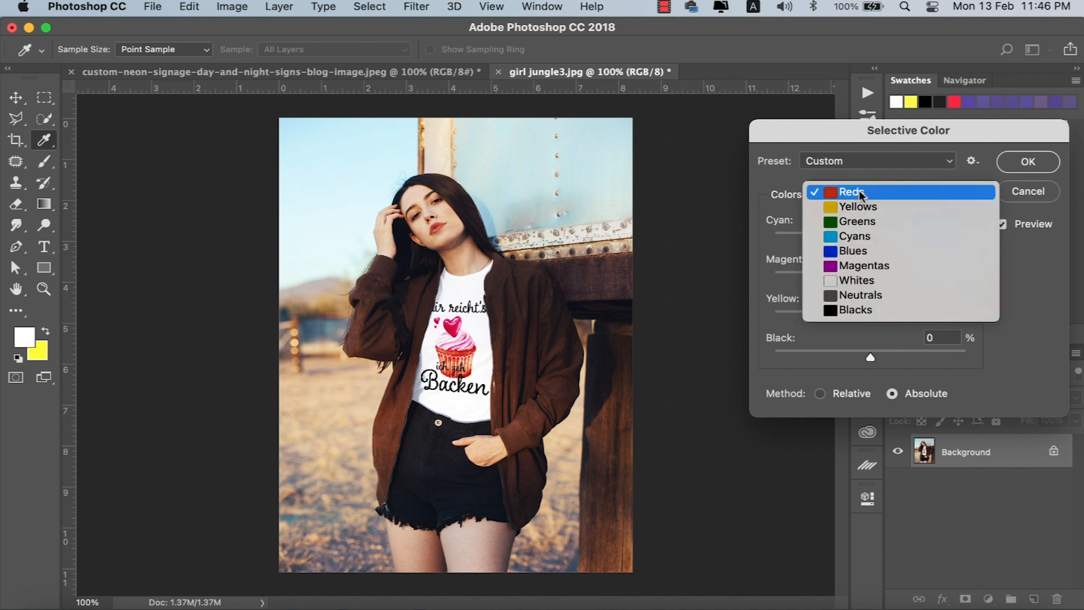
click(856, 236)
click(1025, 190)
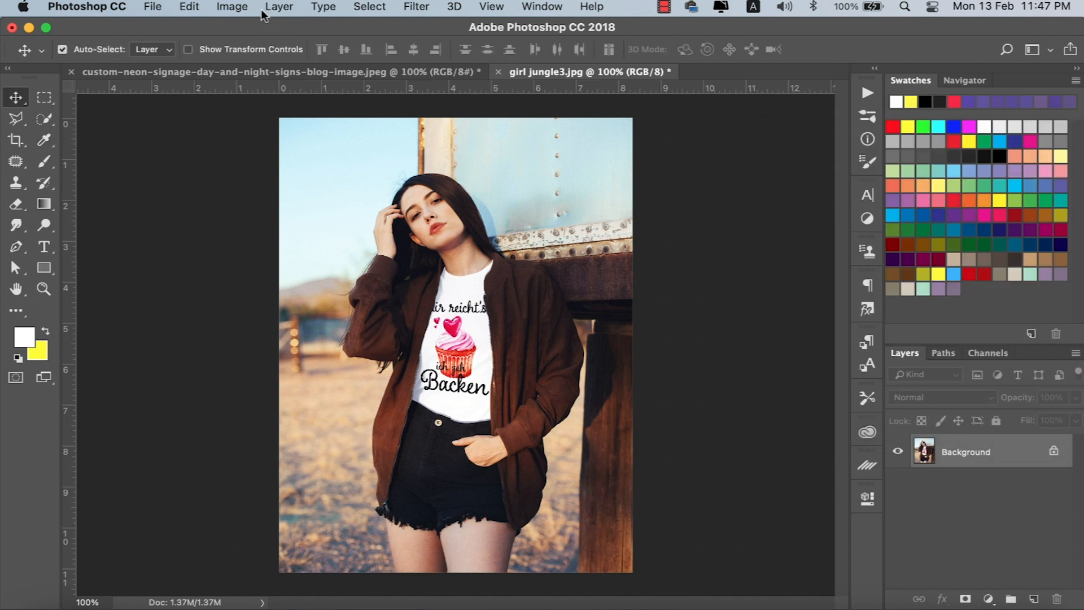
- Try a Black & White conversion of the girl photo with Reds at 47% and cancel it
click(240, 11)
mouse_move(299, 51)
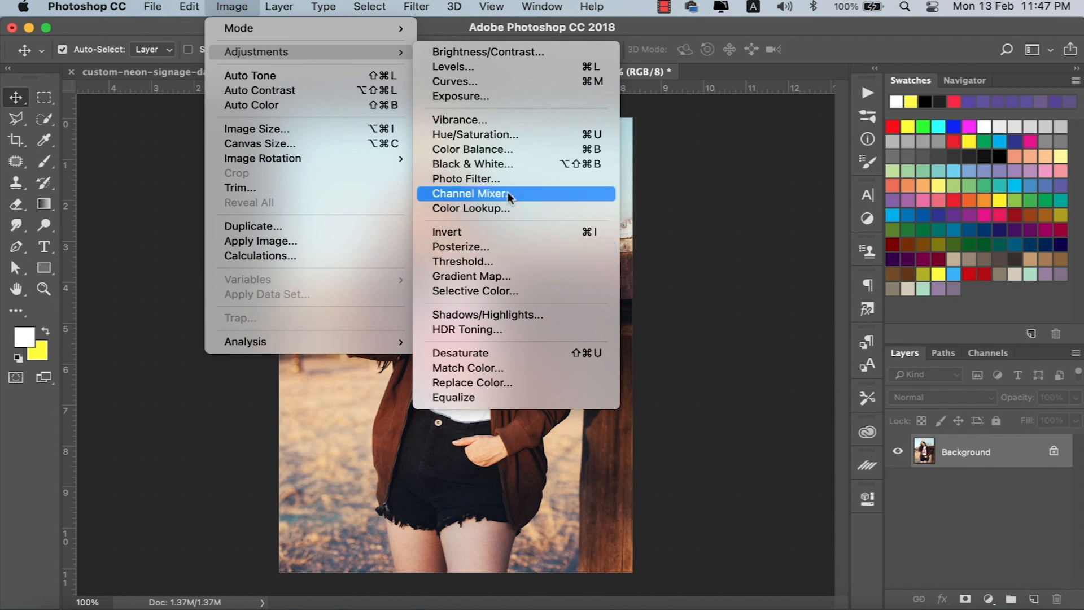
click(505, 163)
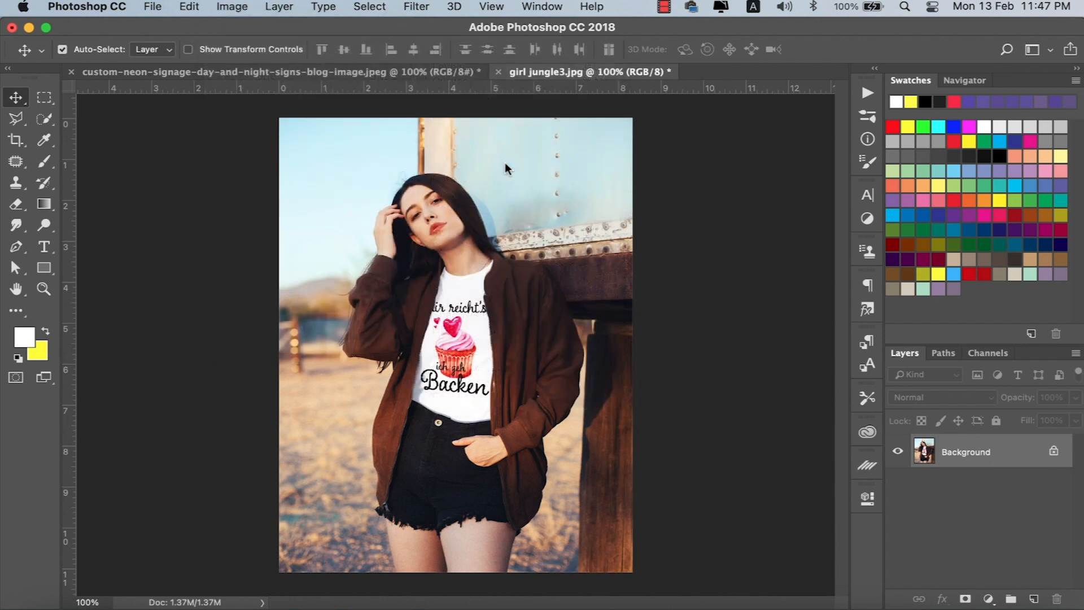
mouse_move(861, 246)
mouse_down()
mouse_move(935, 241)
mouse_move(837, 254)
mouse_move(855, 249)
mouse_up()
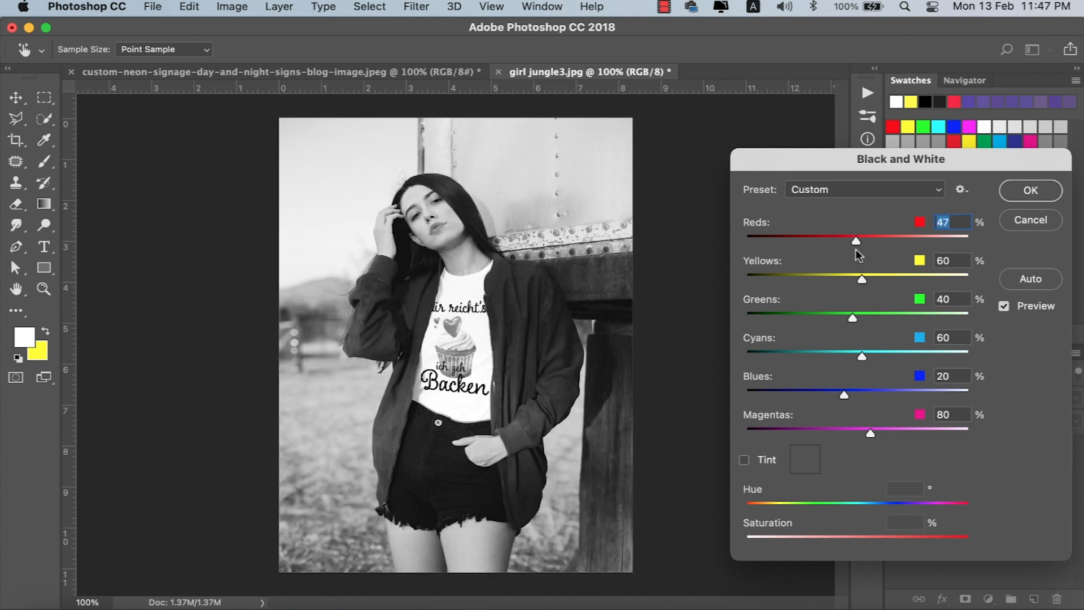
click(1029, 221)
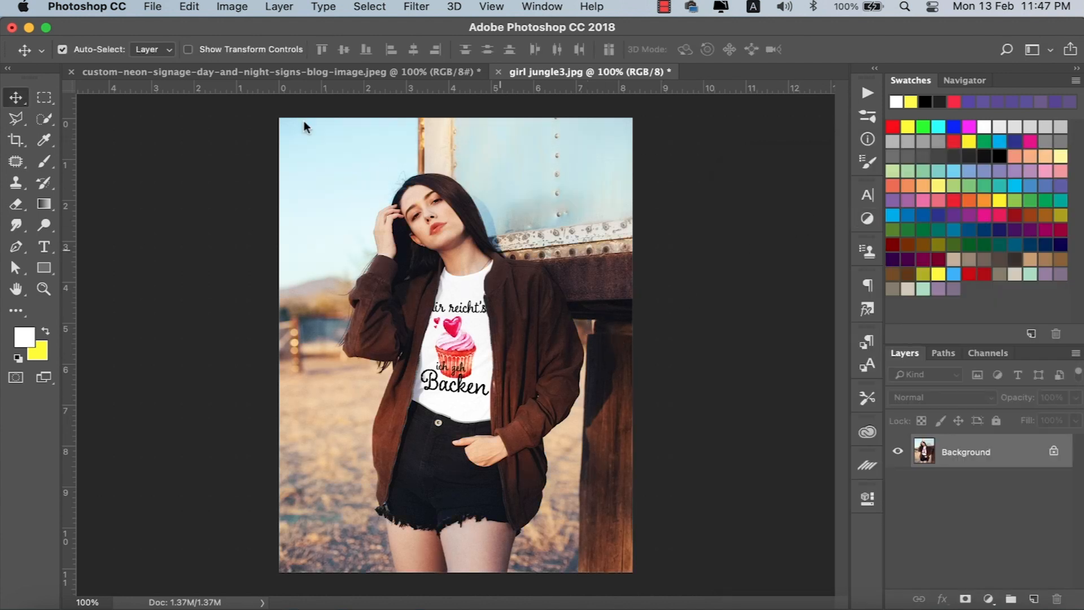
click(231, 6)
mouse_move(248, 53)
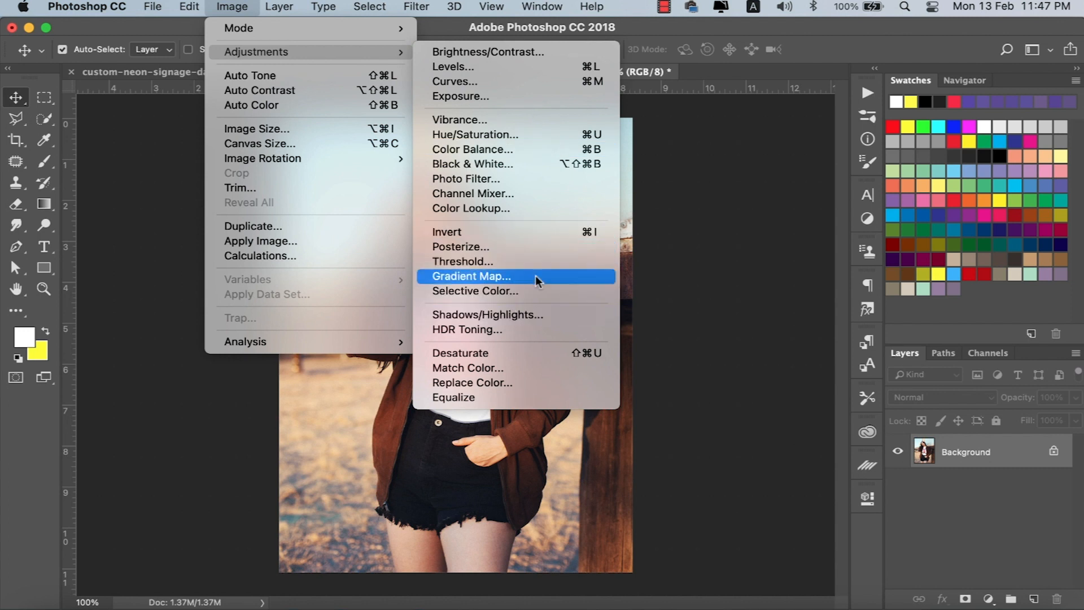
click(755, 255)
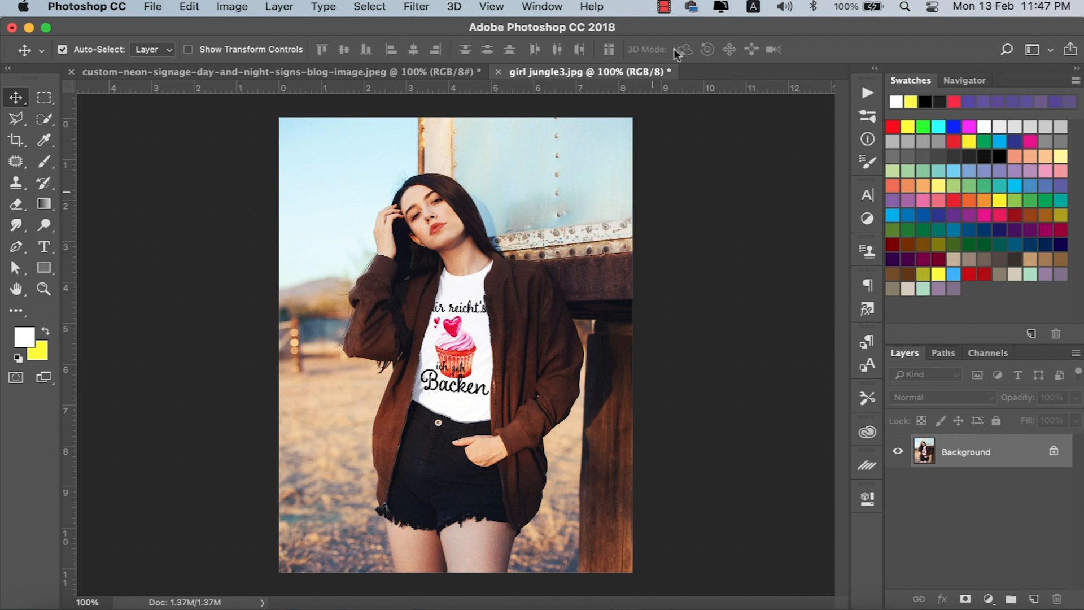
click(664, 6)
click(677, 49)
- Clear the 16:9 crop ratio and crop the girl photo closer around her, rotating it slightly counterclockwise
click(16, 140)
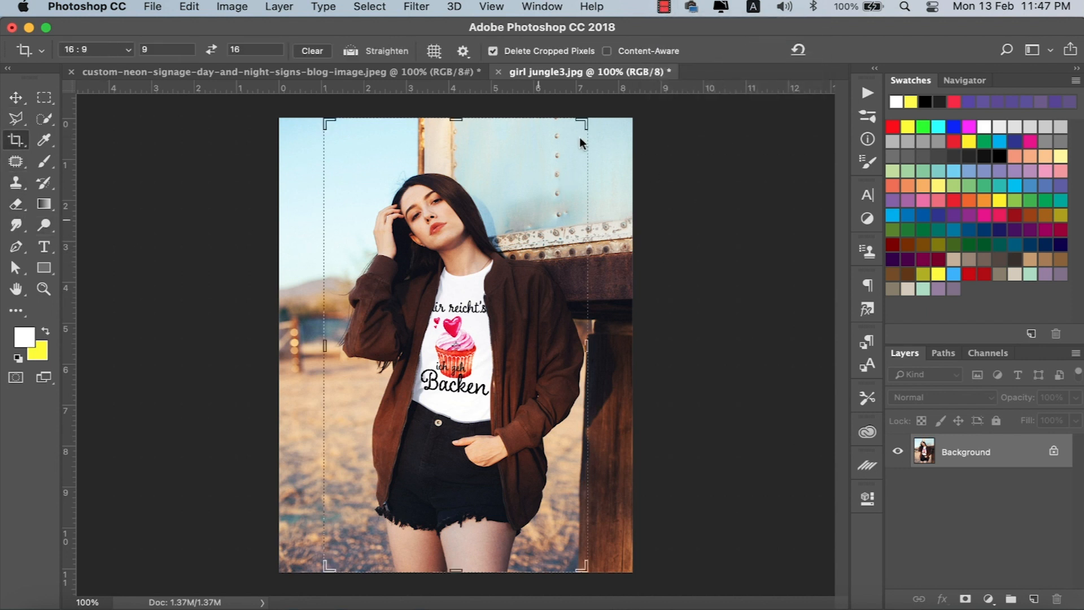
click(310, 52)
drag(611, 105, 633, 117)
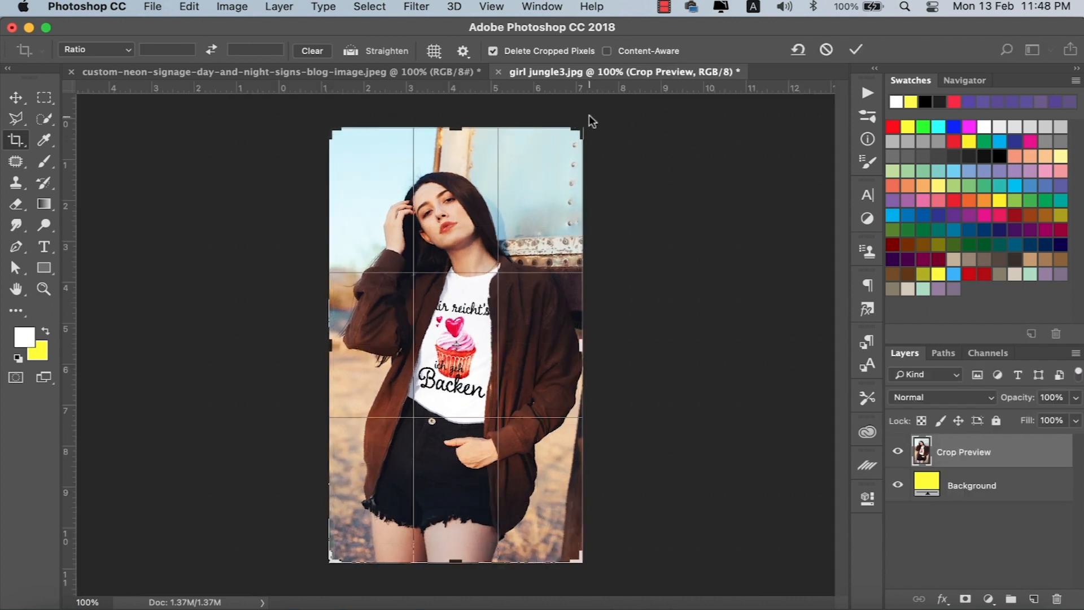
drag(597, 115, 524, 118)
click(854, 51)
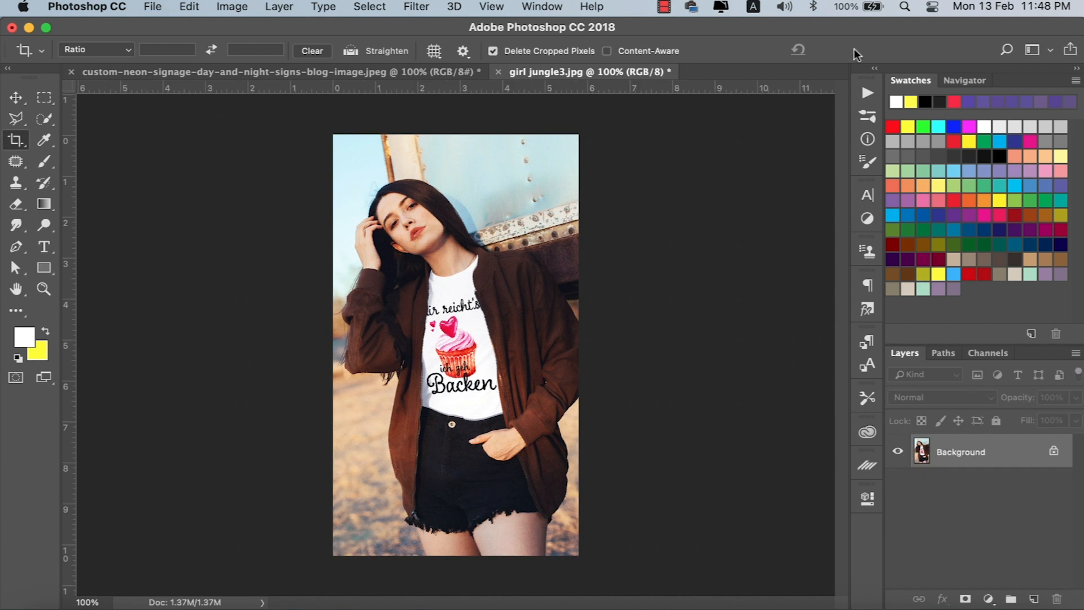
key(super+plus)
key(super+minus)
click(663, 7)
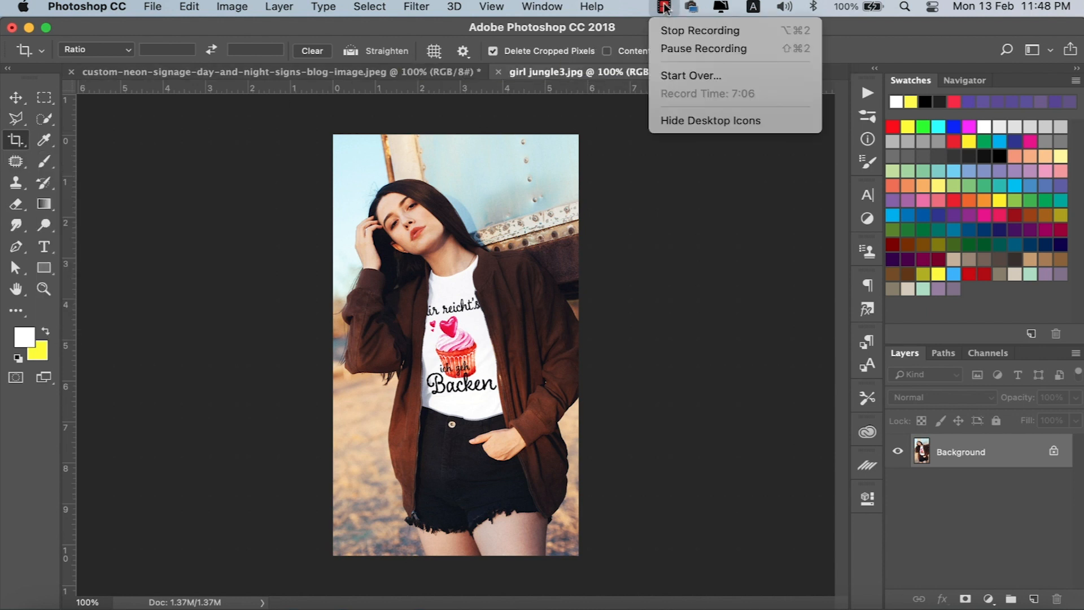
click(670, 44)
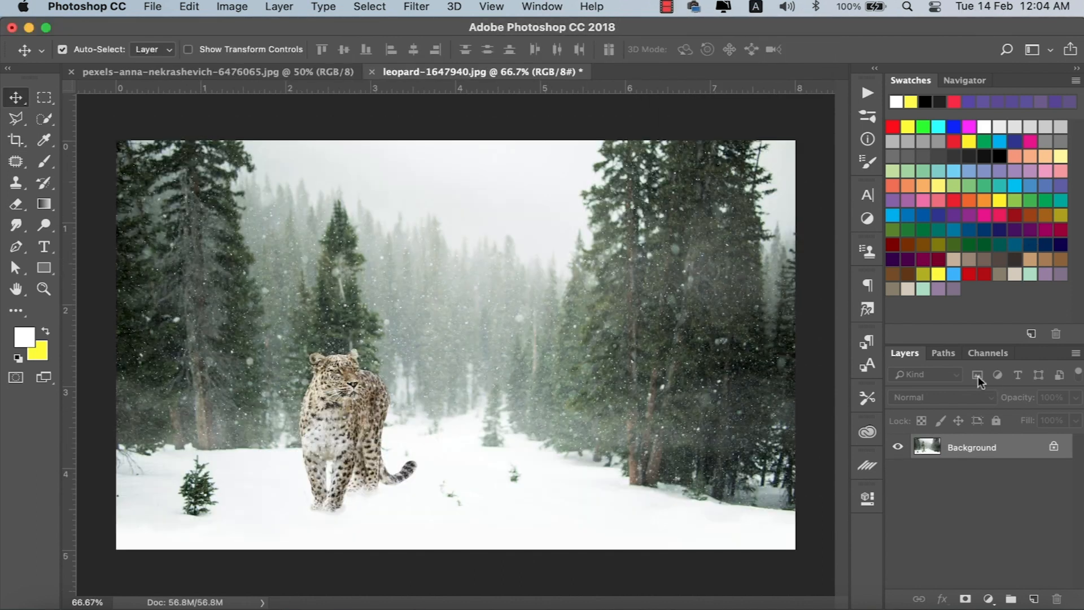
- Enlarge the layer list area and duplicate the leopard photo's Background layer
drag(974, 343, 974, 195)
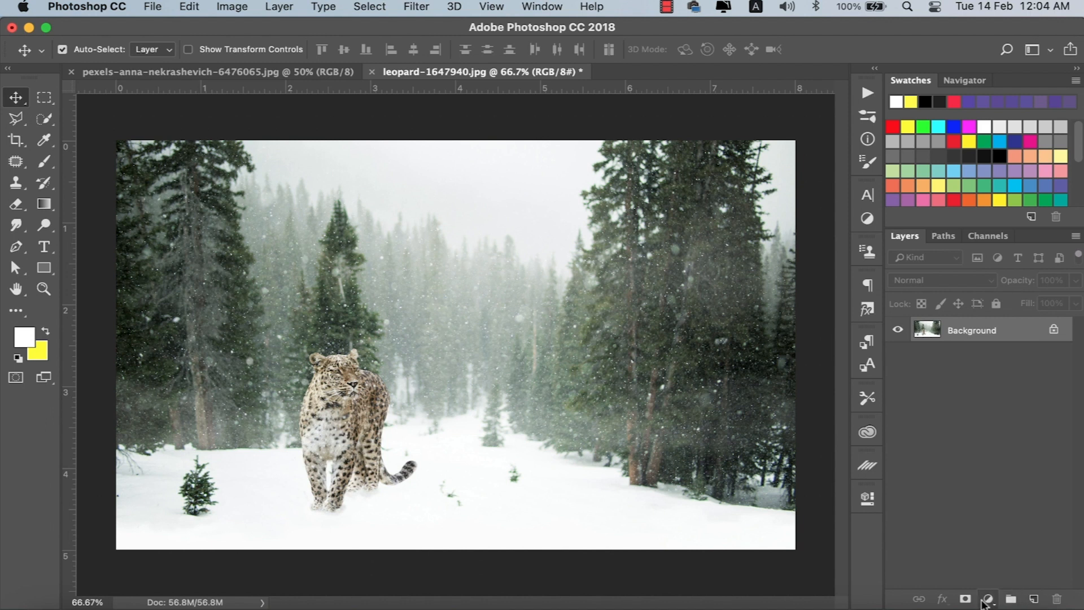
click(964, 602)
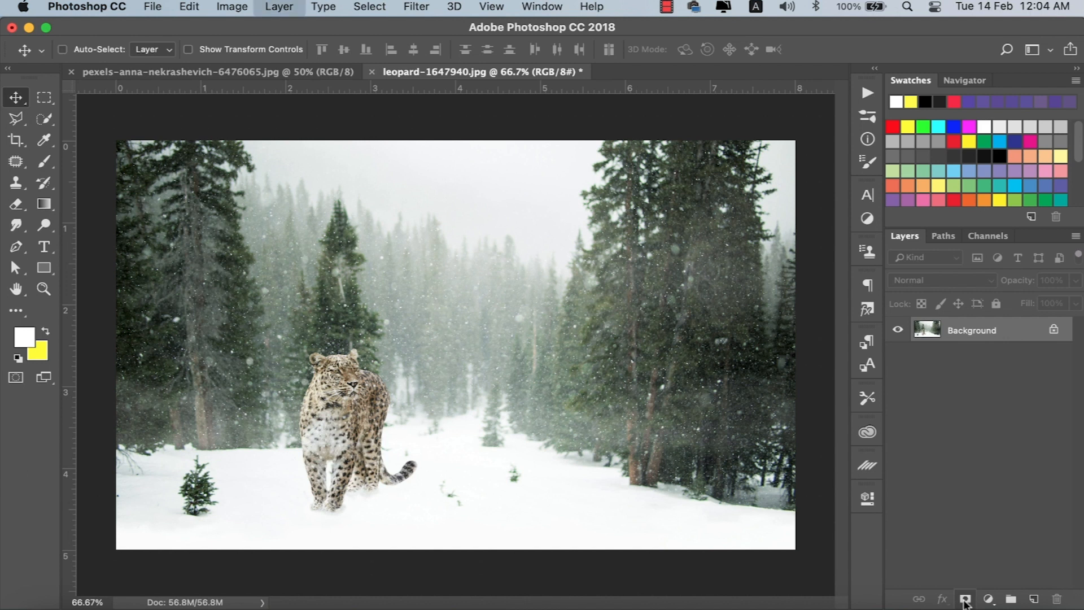
key(super+j)
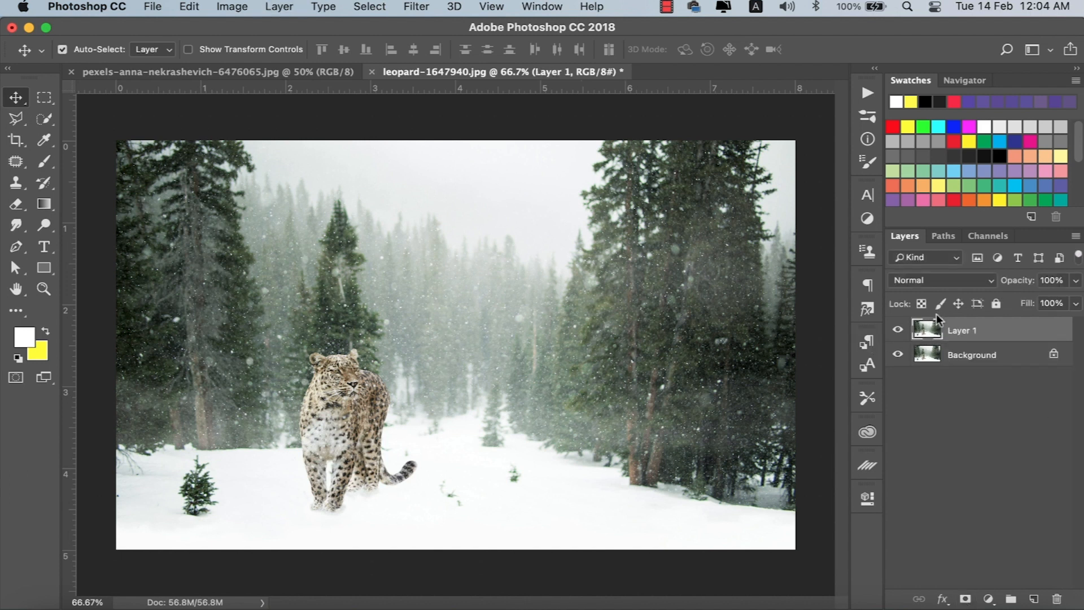
- Try a white layer mask on the duplicated leopard layer, undo it, and add a Hide All mask instead
click(964, 599)
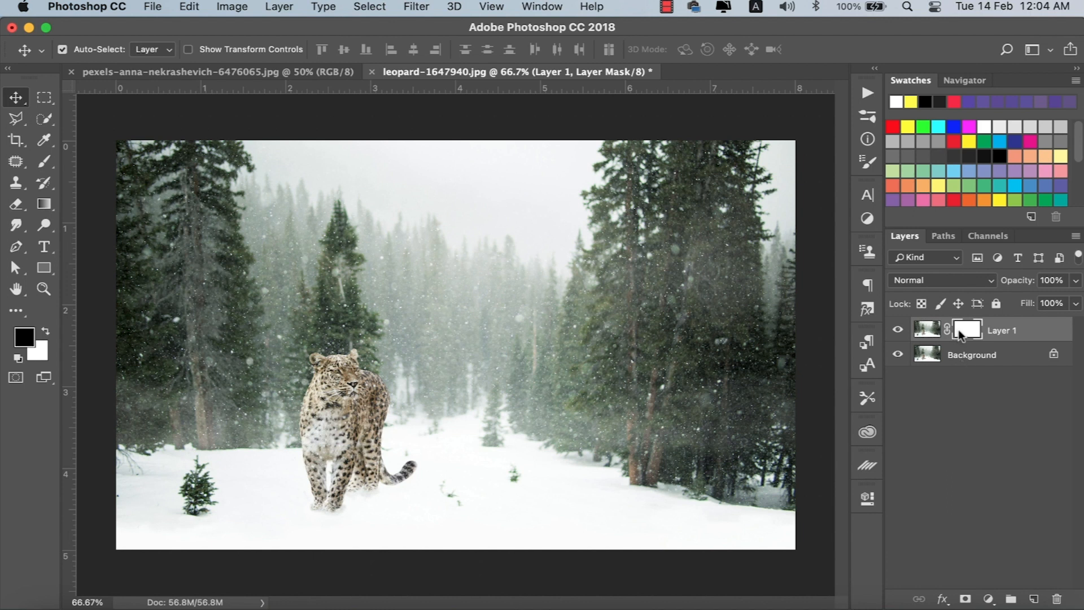
key(super+z)
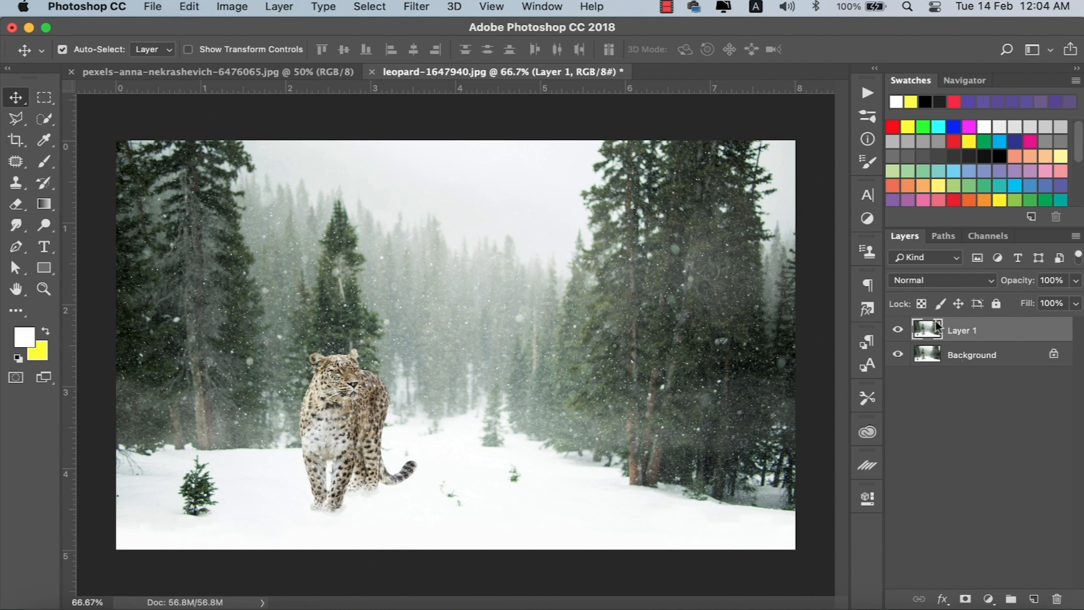
click(288, 8)
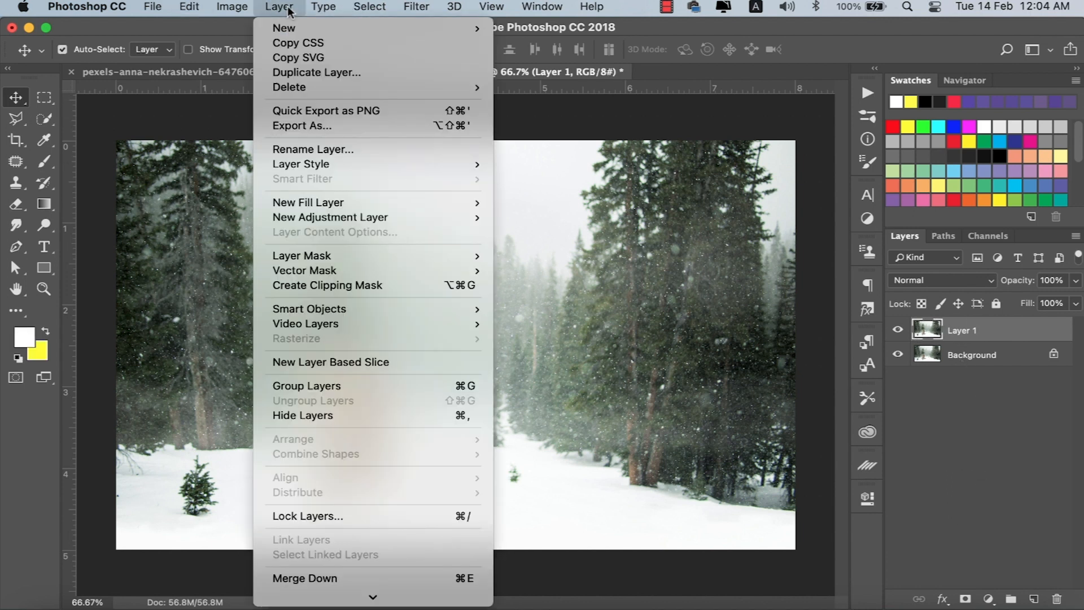
mouse_move(368, 259)
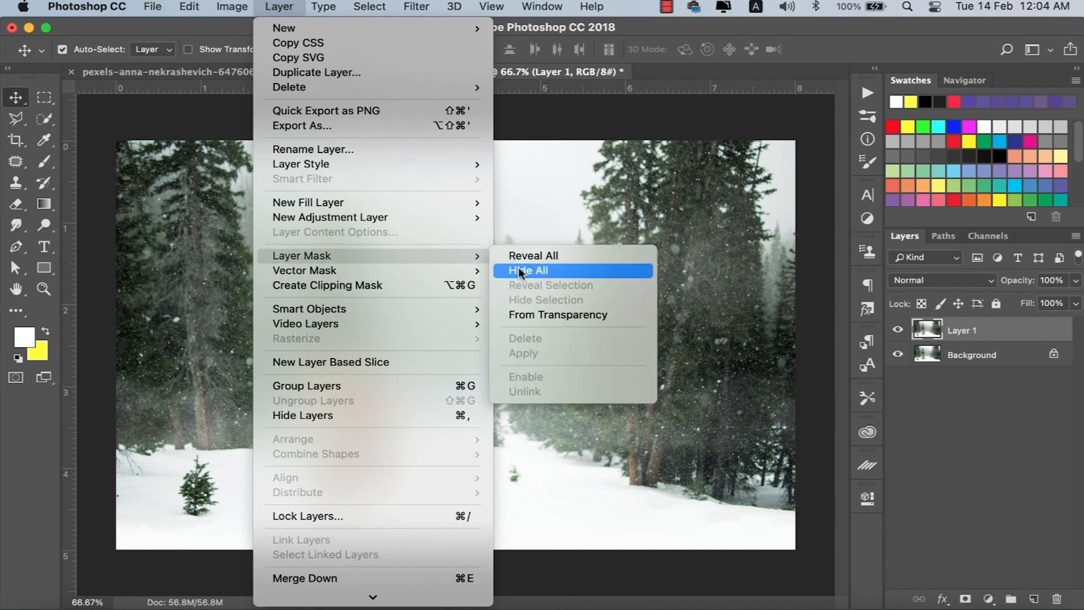
click(518, 268)
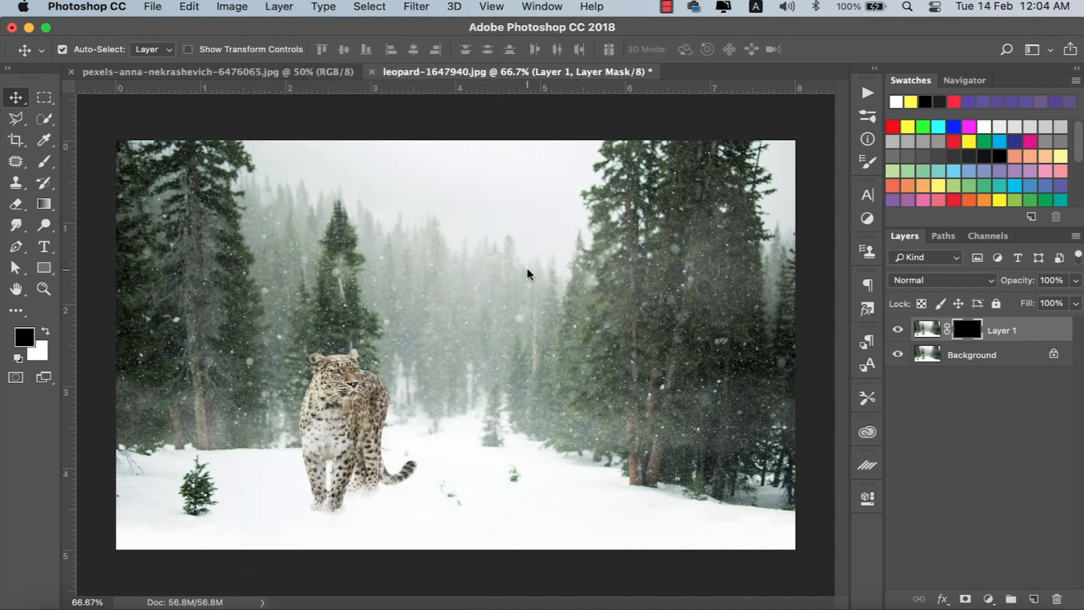
- Hide the Background and add a yellow-filled layer directly beneath the masked leopard layer
click(897, 353)
click(1034, 598)
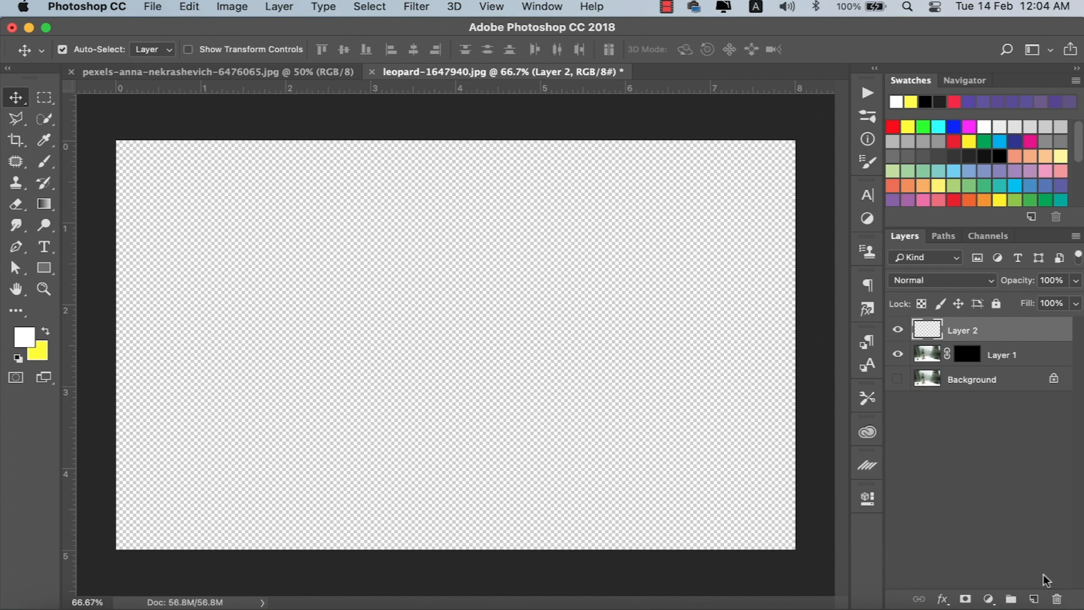
key(super+BackSpace)
drag(968, 330, 971, 363)
click(968, 330)
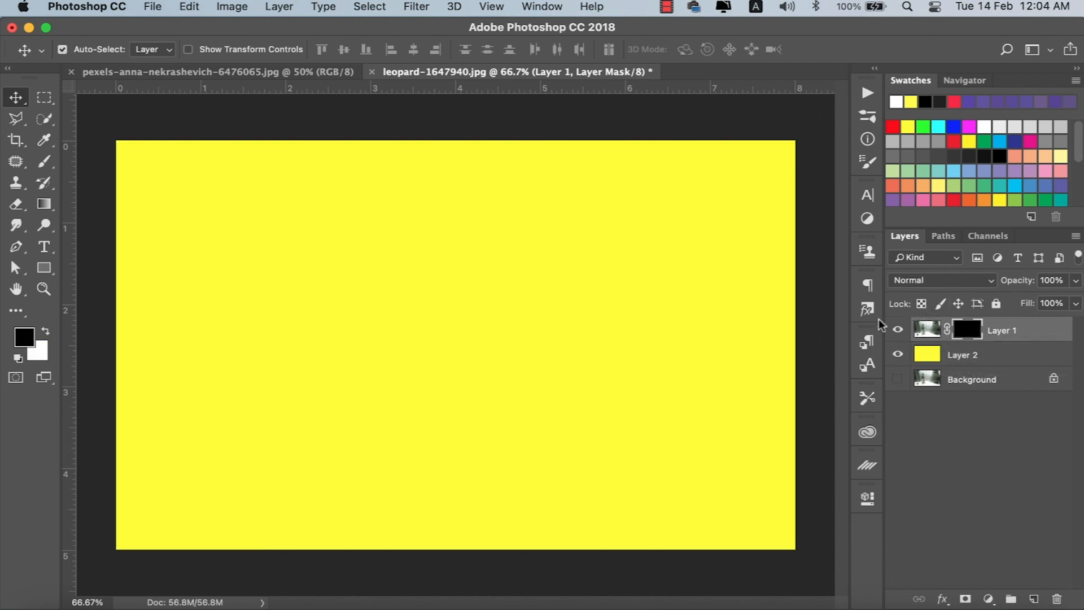
- Paint white on Layer 1's mask with the Brush, enlarged to size 100, to reveal a patch near the canvas centre
click(43, 162)
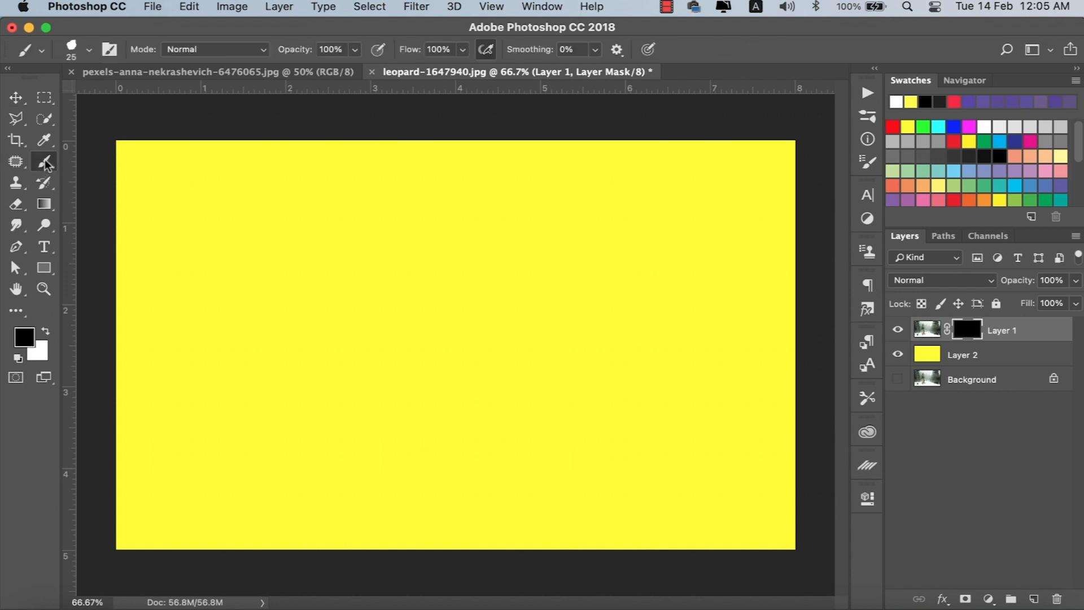
click(45, 333)
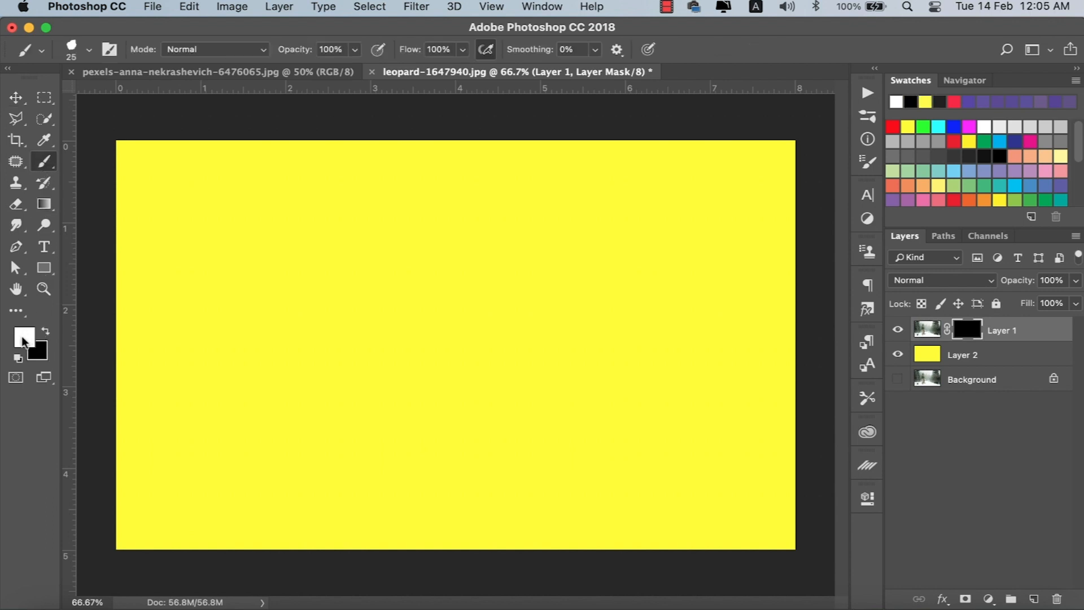
mouse_move(462, 287)
mouse_down()
mouse_move(425, 311)
mouse_move(463, 288)
mouse_move(524, 296)
mouse_move(447, 313)
mouse_up()
key(bracketright)
key(bracketright)
key(bracketright)
key(bracketright)
key(bracketright)
key(bracketright)
key(bracketright)
key(bracketright)
key(bracketright)
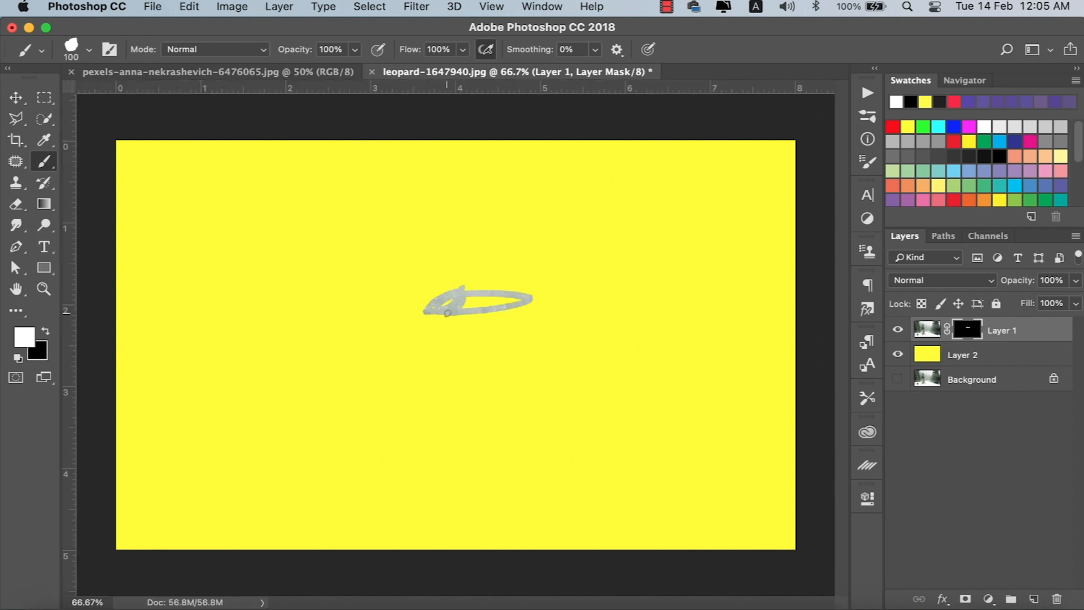
mouse_move(447, 312)
mouse_down()
mouse_move(429, 315)
mouse_move(503, 330)
mouse_move(542, 305)
mouse_move(480, 325)
mouse_up()
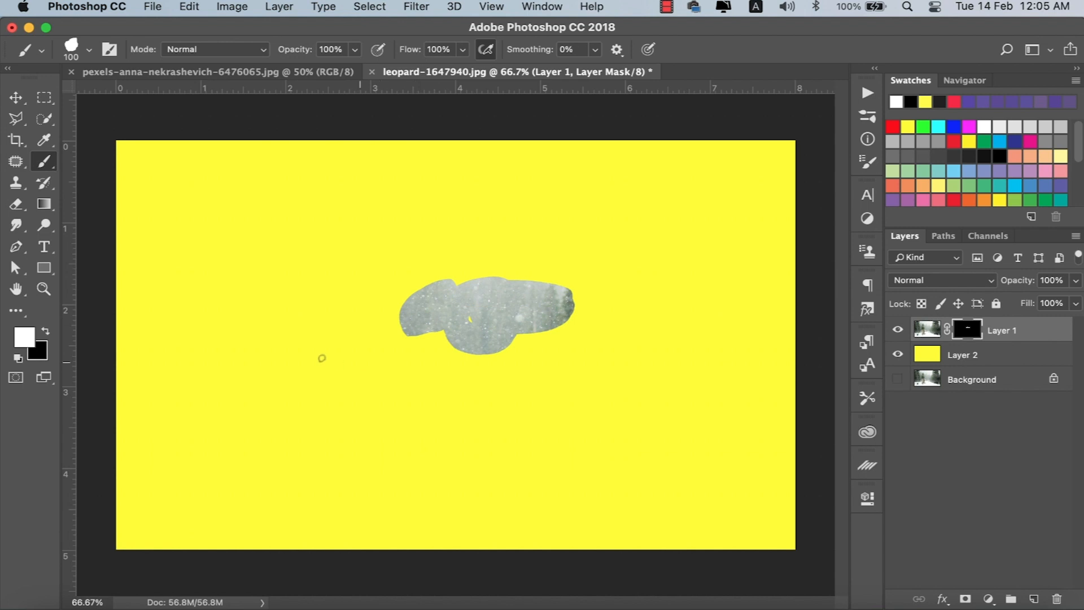
- Reduce the brush to size 80 and paint a large white letter A on Layer 1's mask
key(bracketleft)
key(bracketleft)
mouse_move(242, 384)
mouse_down()
mouse_move(254, 347)
mouse_move(358, 341)
mouse_move(362, 395)
mouse_up()
drag(281, 329, 431, 283)
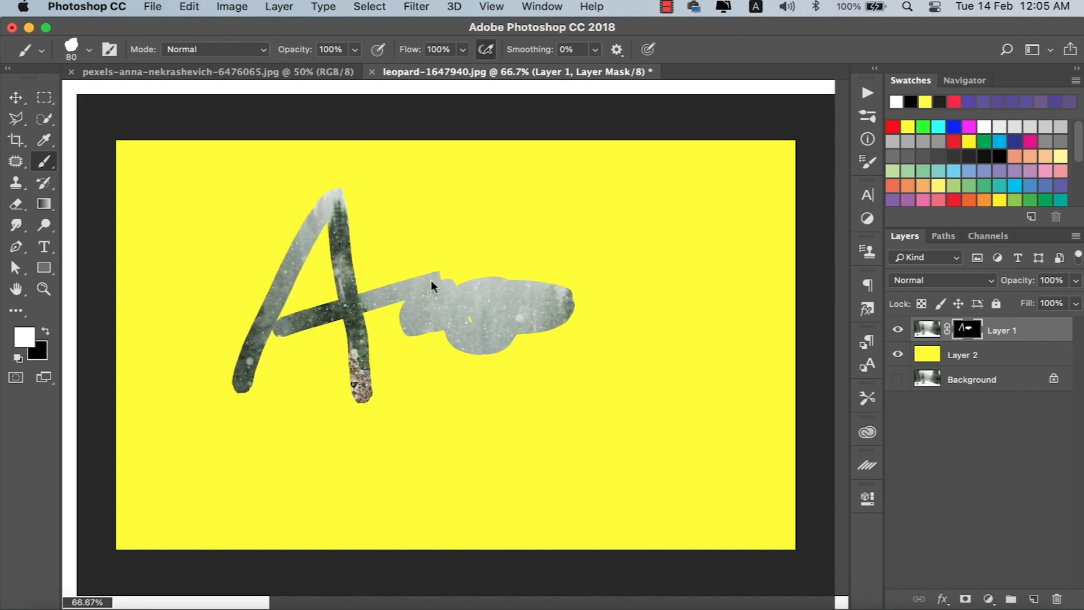
- Paint further white strokes on the mask beneath the letter A to reveal the leopard's head and body
mouse_move(437, 383)
mouse_down()
mouse_move(465, 305)
mouse_move(550, 333)
mouse_move(669, 319)
mouse_move(418, 384)
mouse_move(283, 406)
mouse_up()
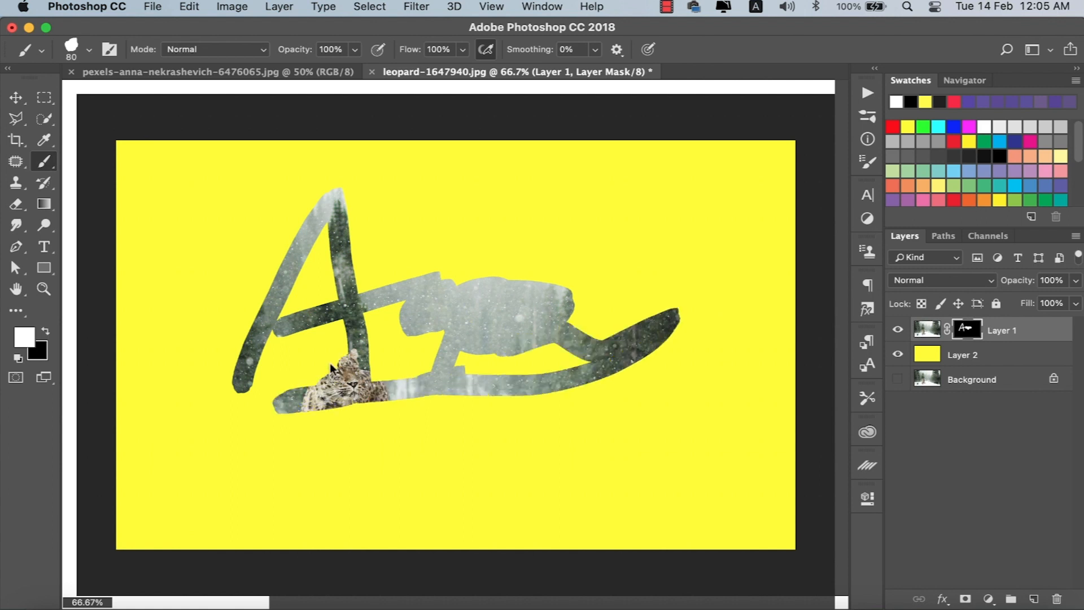
mouse_move(303, 385)
mouse_down()
mouse_move(383, 389)
mouse_move(328, 404)
mouse_up()
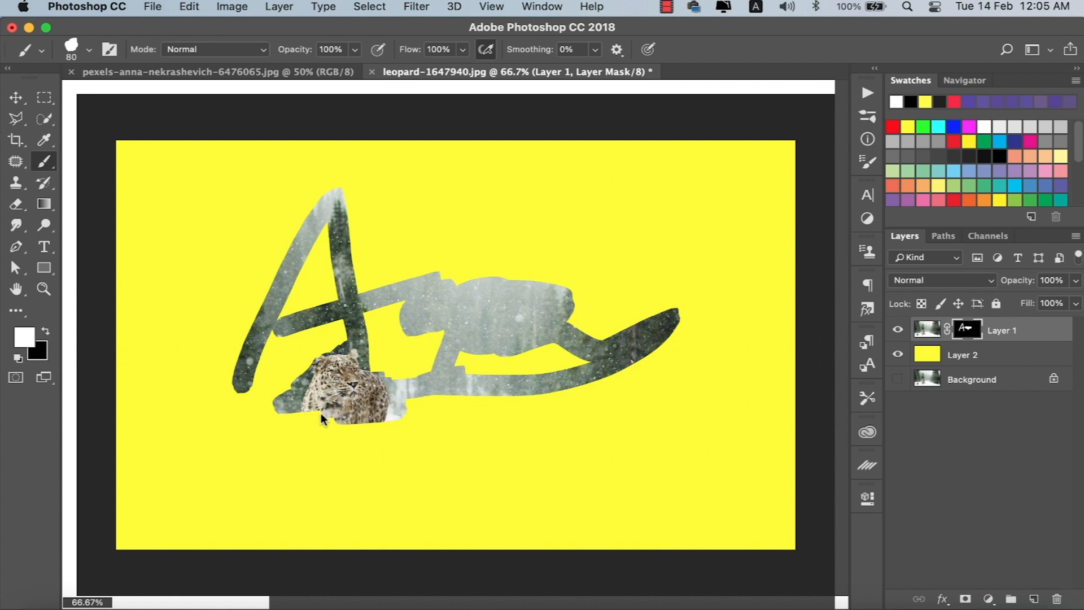
mouse_move(340, 447)
mouse_down()
mouse_move(379, 421)
mouse_move(356, 432)
mouse_up()
key(super+r)
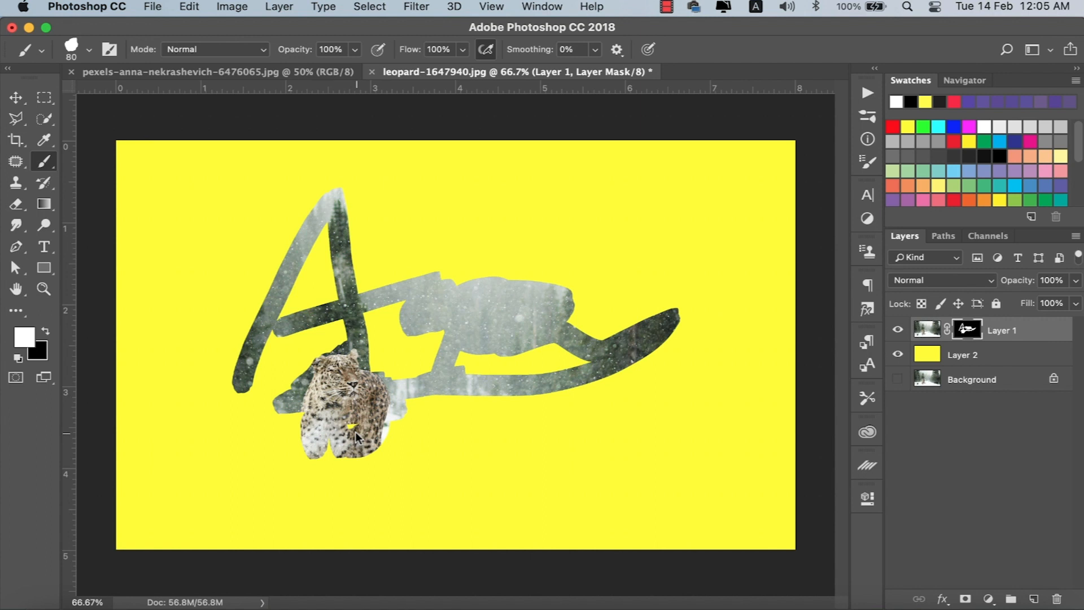
- Undo the latest brush strokes and fill Layer 1's mask with black to hide the whole layer
key(super+alt+z)
key(super+alt+z)
key(super+alt+z)
key(super+alt+z)
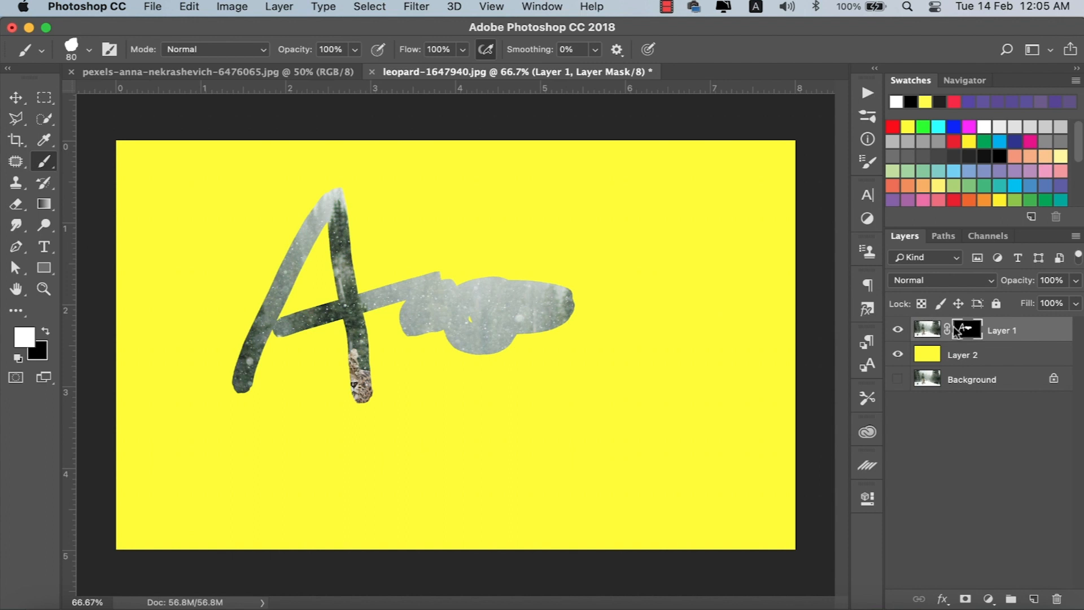
key(super+BackSpace)
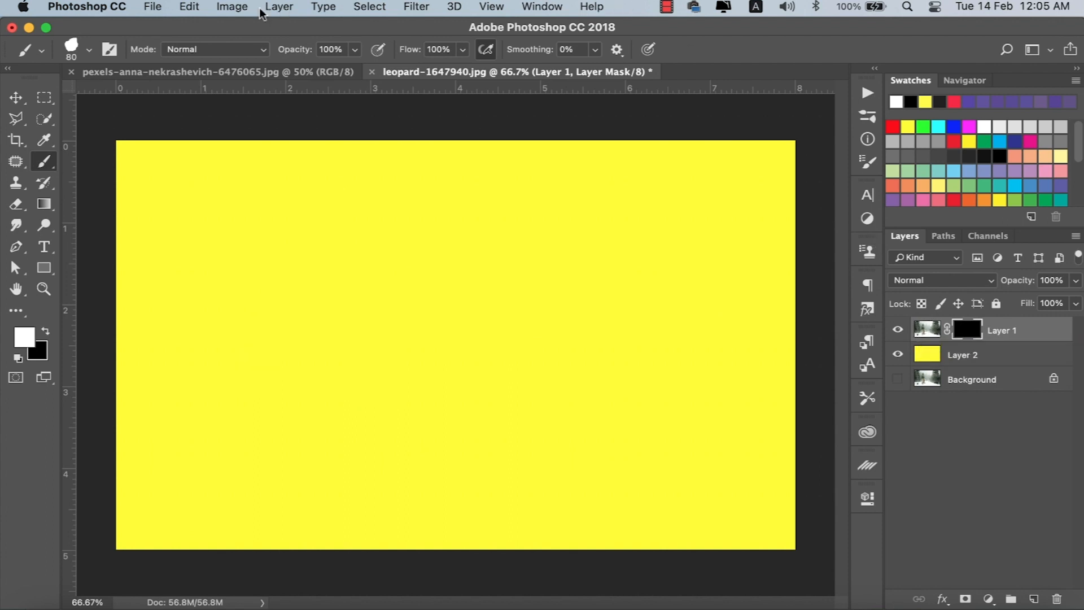
click(279, 6)
mouse_move(367, 255)
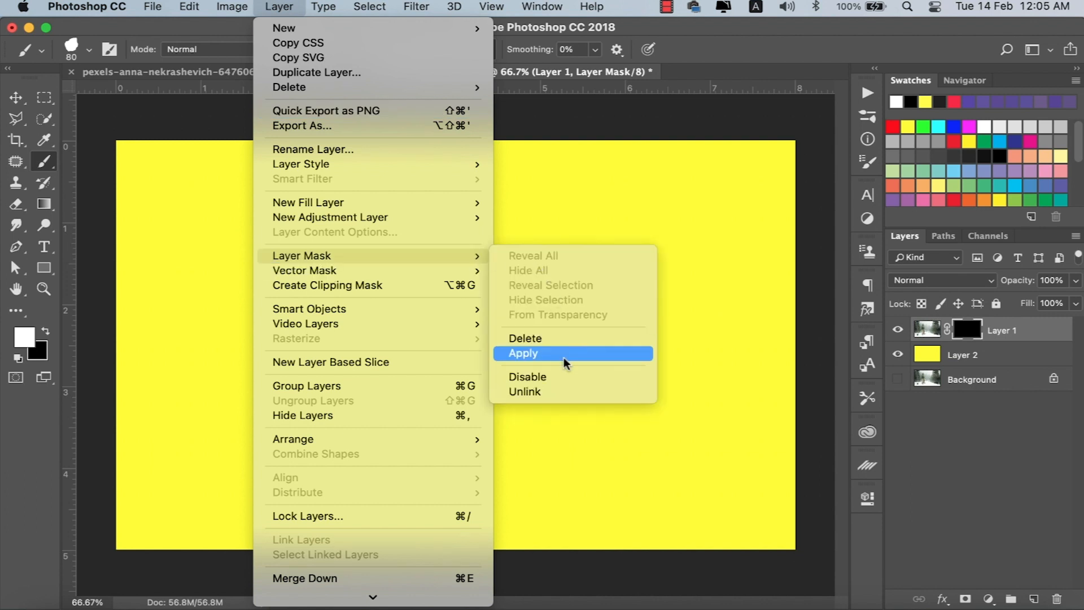
click(697, 367)
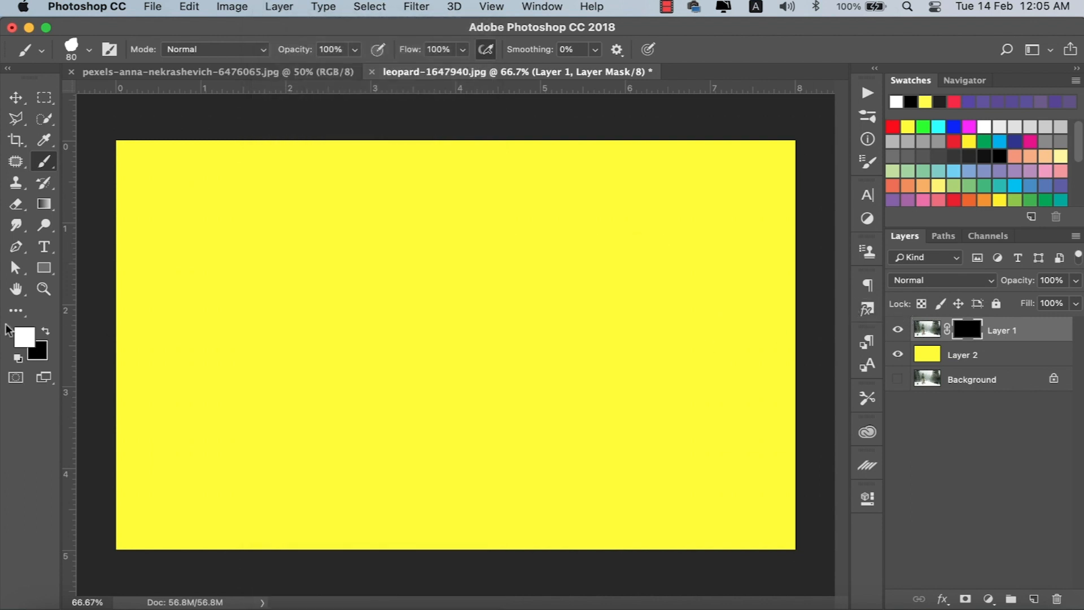
- Swap the foreground and background colours and invert Layer 1's mask to reveal the whole leopard photo
click(46, 333)
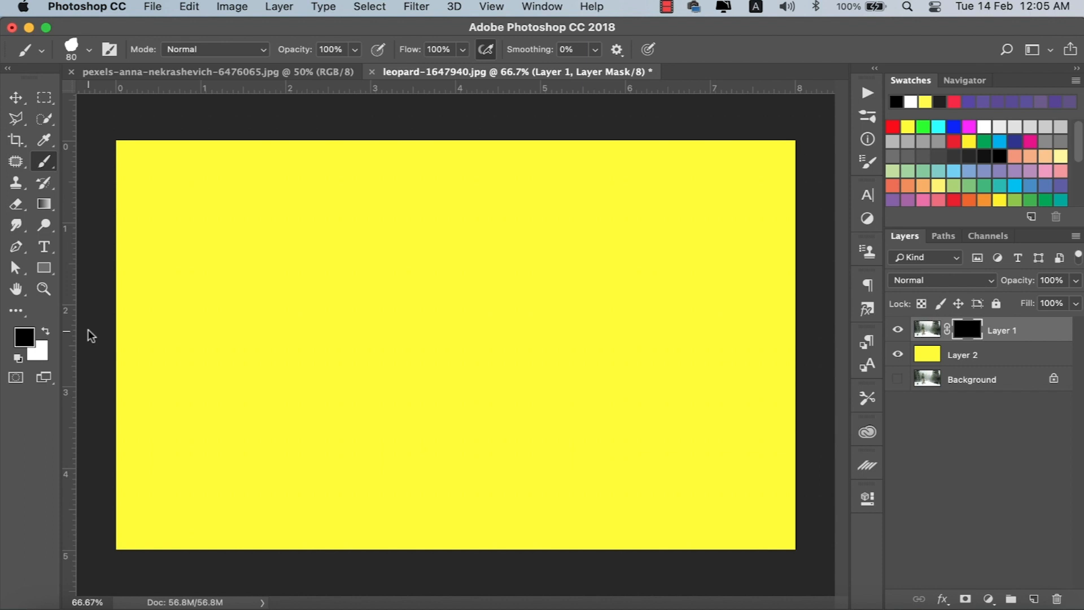
key(super+i)
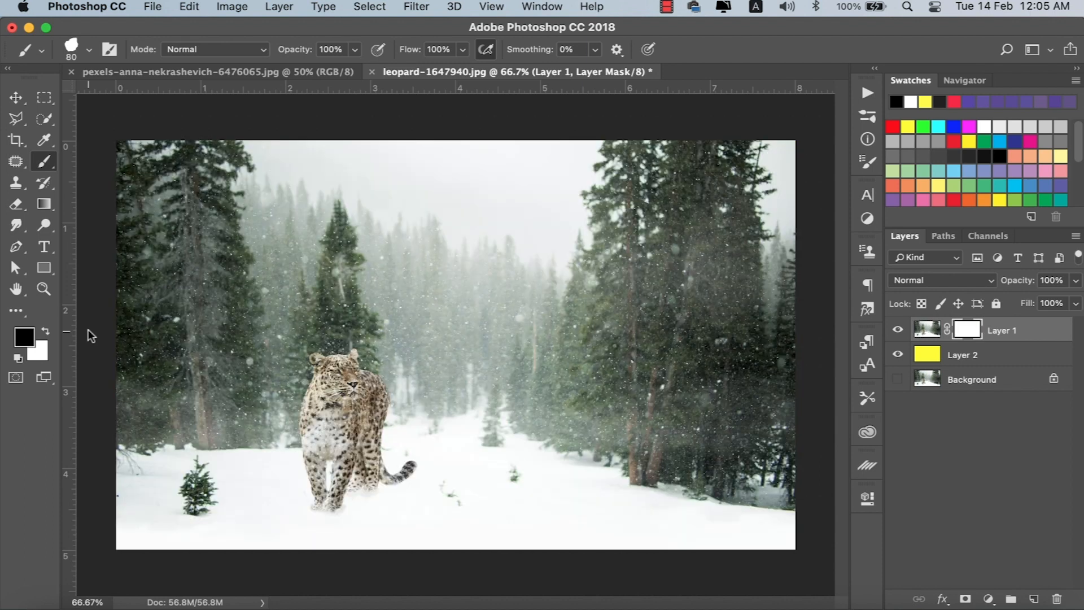
click(40, 347)
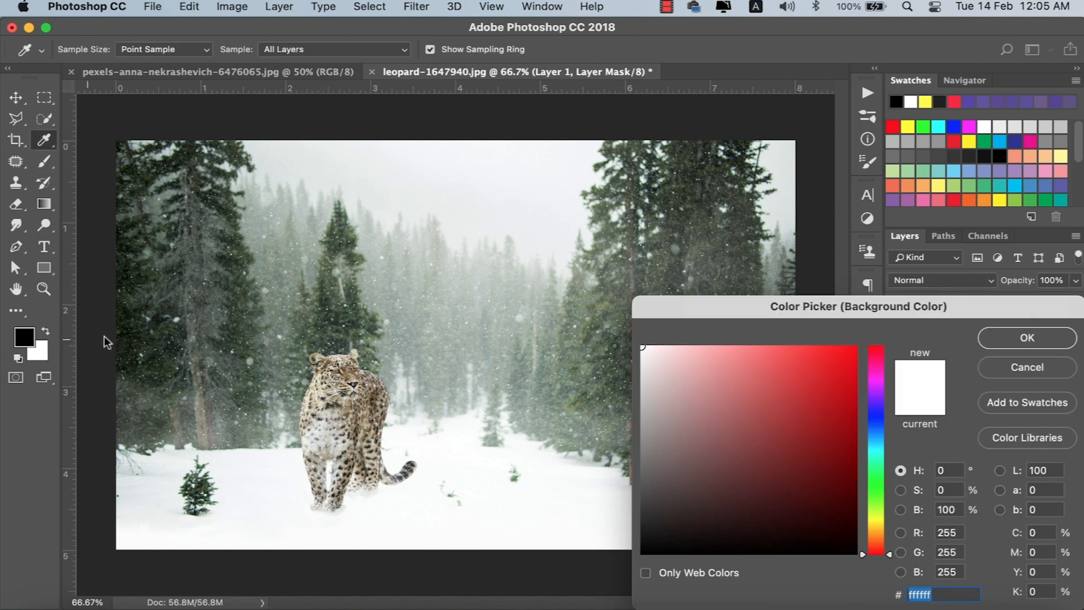
click(1026, 337)
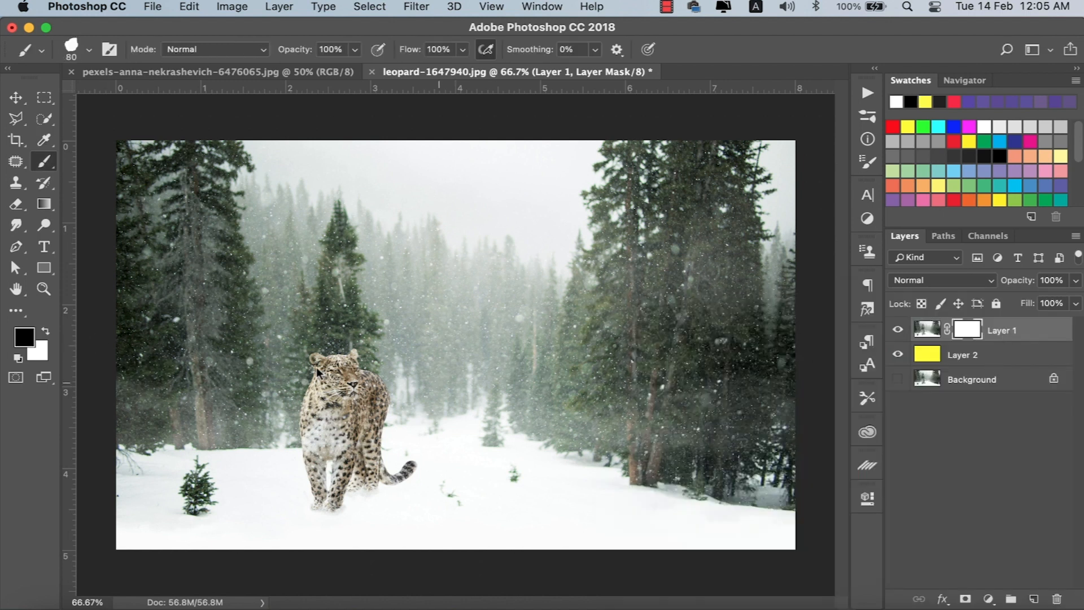
- Select the leopard, including its legs and tail, with the Quick Selection tool and invert the selection
key(super+plus)
key(super+plus)
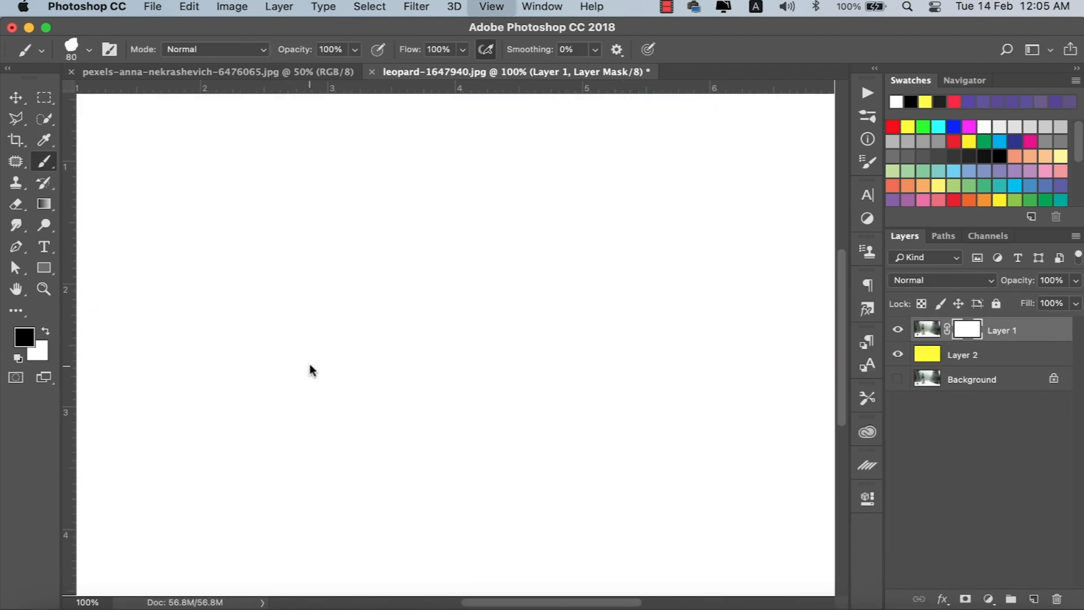
drag(309, 364, 572, 189)
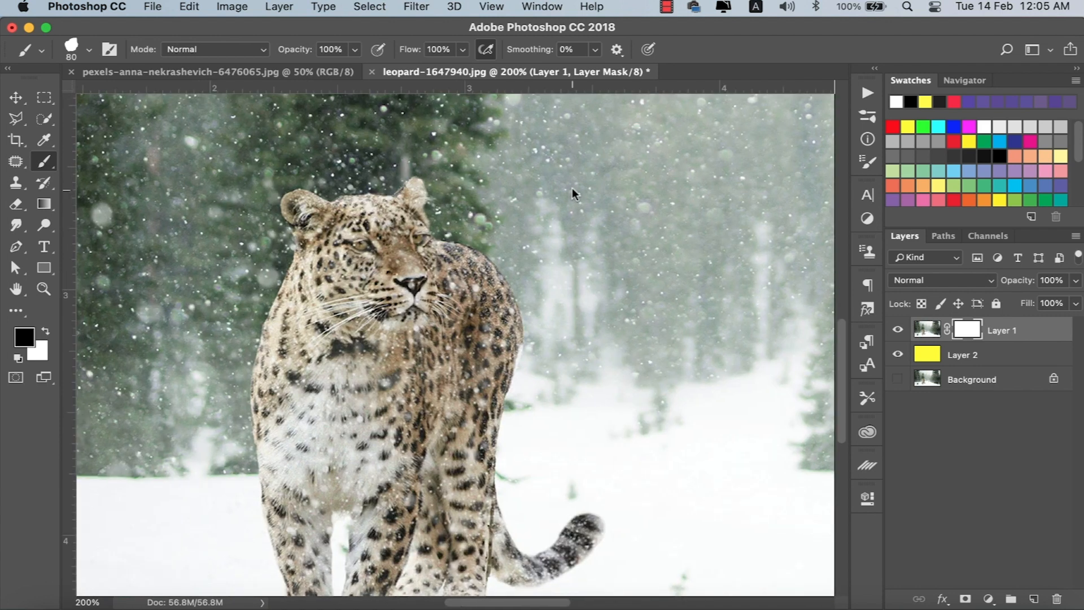
key(super+minus)
key(w)
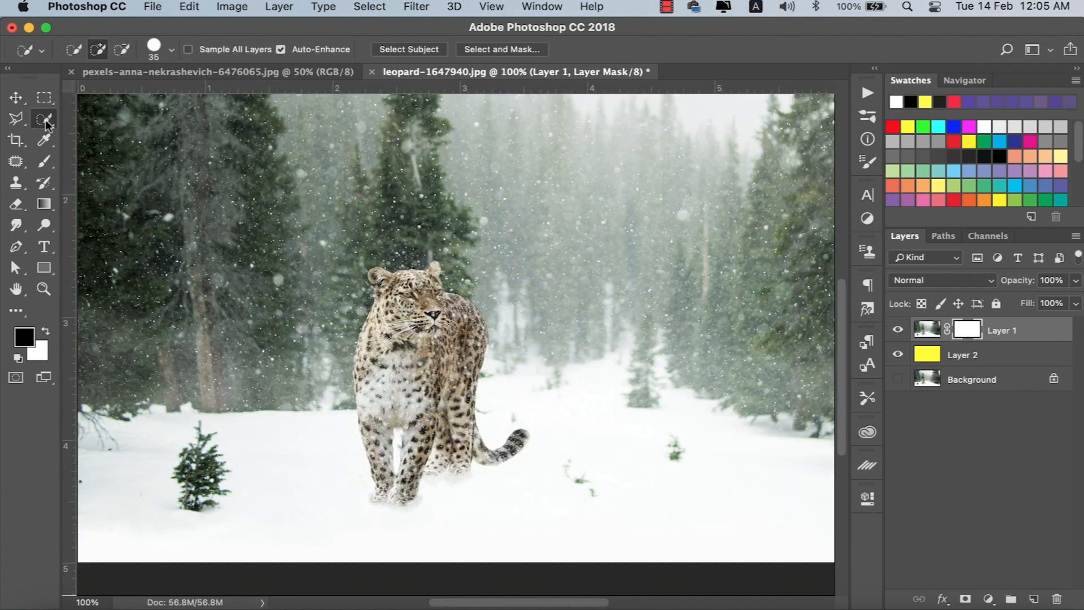
key(super+r)
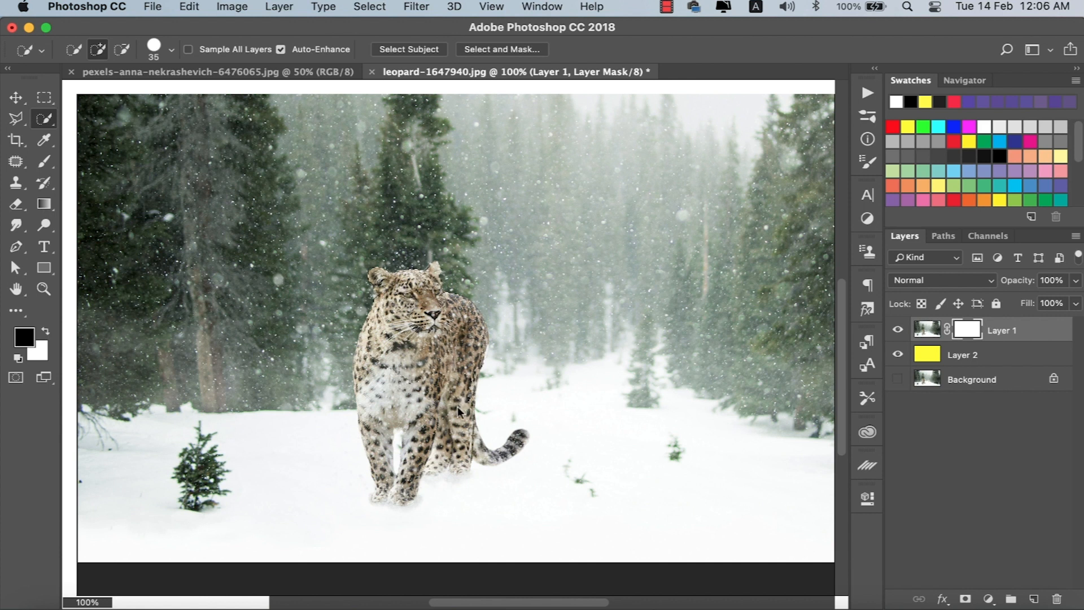
drag(475, 447, 509, 445)
drag(383, 445, 387, 466)
right_click(388, 375)
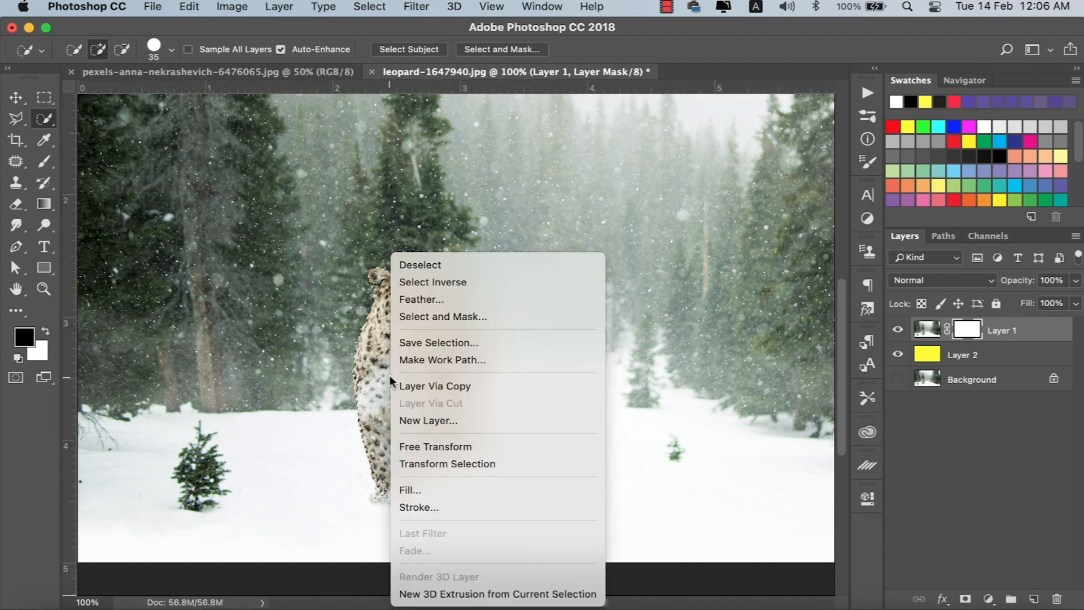
click(428, 281)
- Fill the selected surroundings of the leopard with black on Layer 1's mask and deselect
key(super+minus)
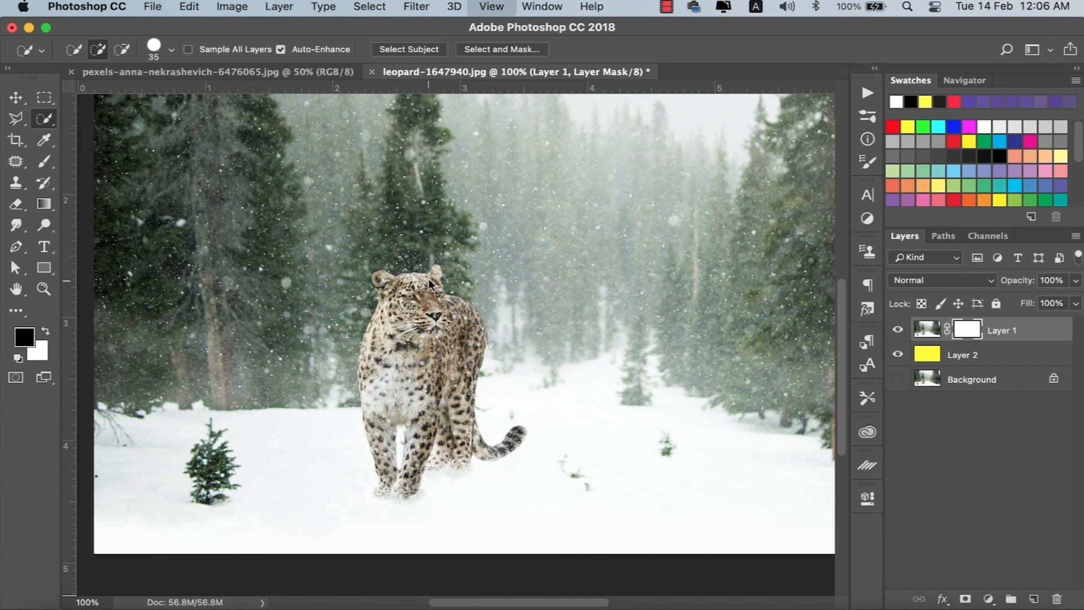
key(super+minus)
key(super+equal)
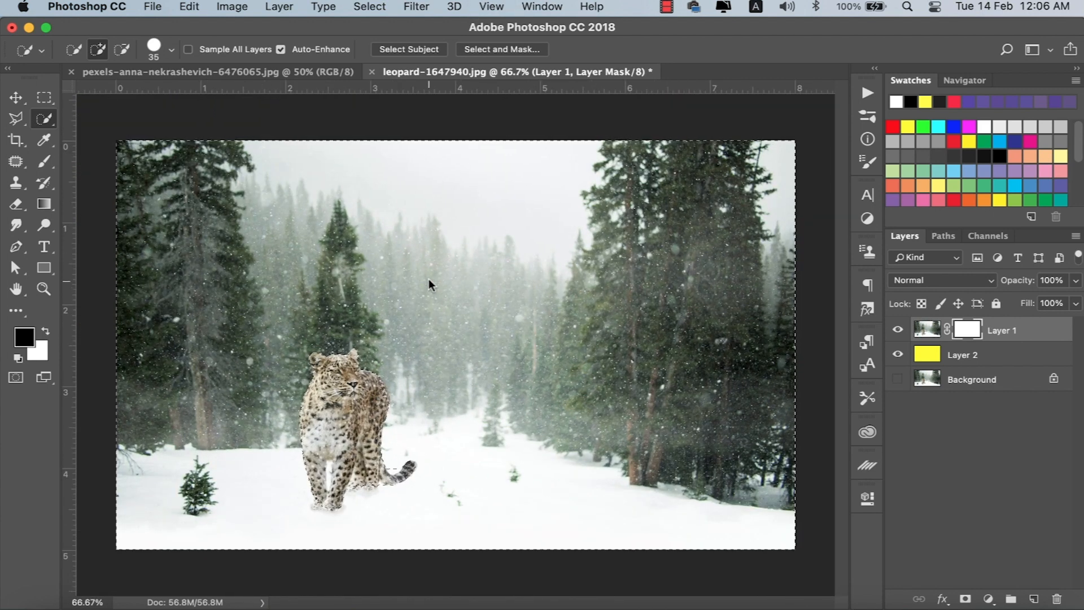
key(x)
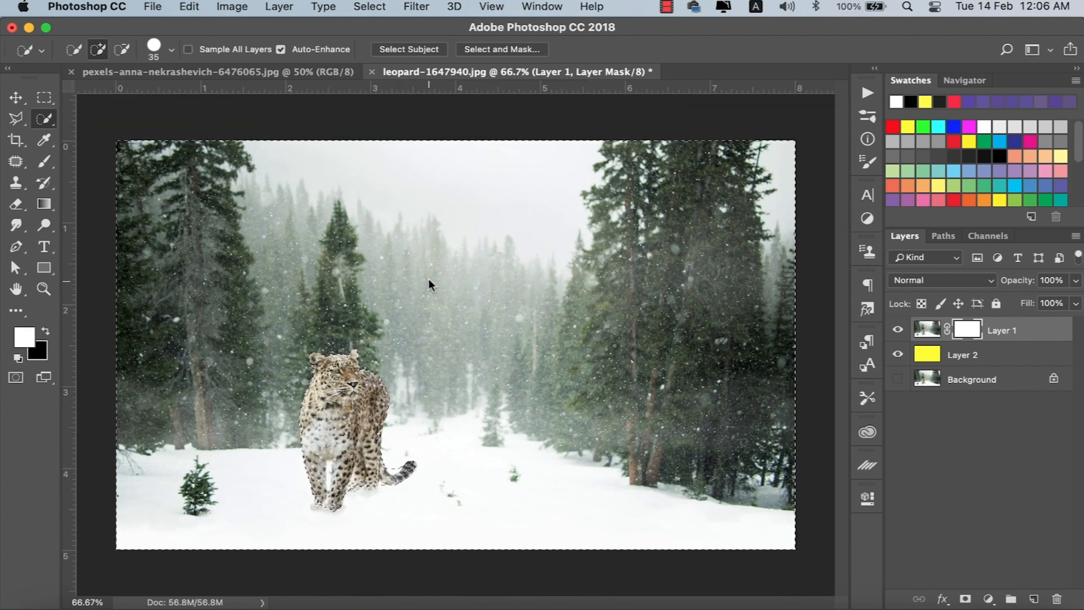
key(BackSpace)
key(super+d)
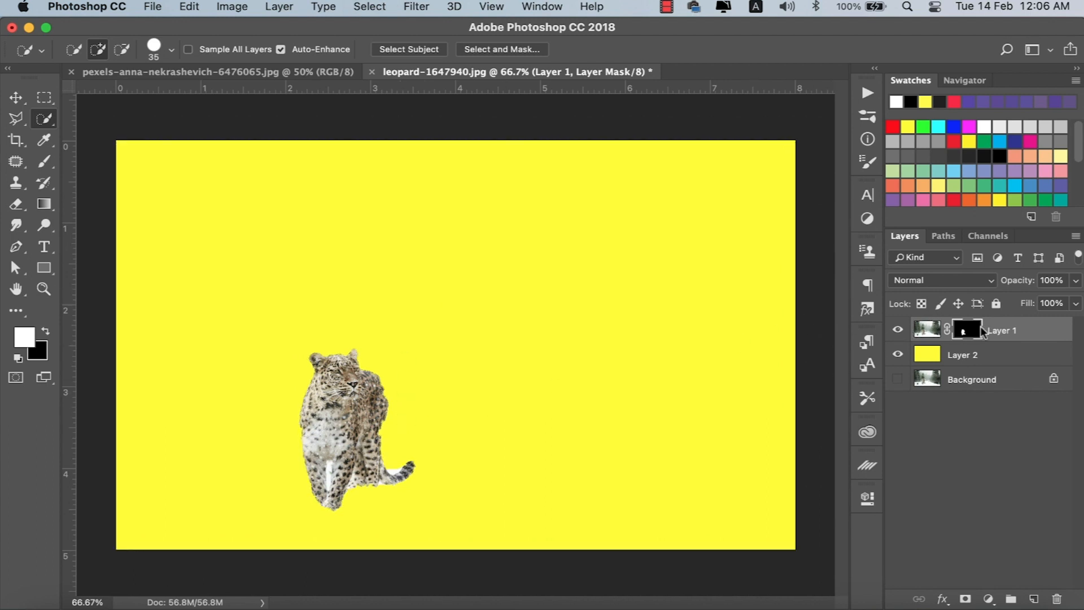
- Paint white brush strokes on Layer 1's mask around the leopard and in the sky to reveal parts of the forest
click(932, 330)
click(963, 329)
key(b)
mouse_move(400, 486)
mouse_down()
mouse_move(316, 484)
mouse_move(734, 468)
mouse_move(502, 482)
mouse_move(203, 459)
mouse_move(432, 455)
mouse_move(340, 434)
mouse_move(515, 424)
mouse_move(622, 351)
mouse_move(436, 240)
mouse_up()
drag(337, 245, 445, 277)
drag(517, 302, 665, 227)
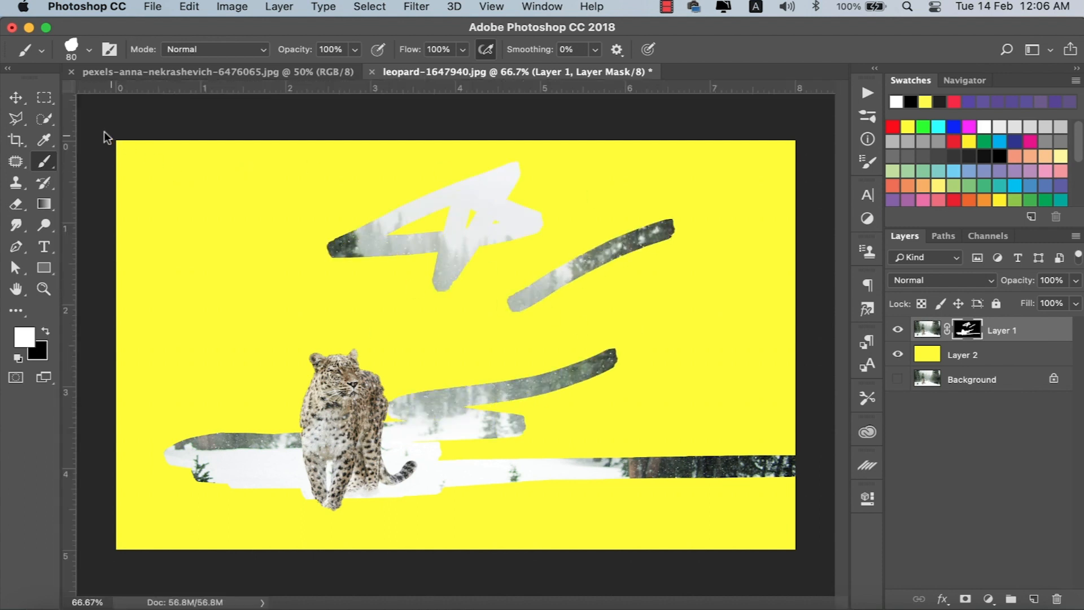
- Undo the last brush stroke and delete Layer 1 and Layer 2, leaving only the Background layer
click(22, 98)
key(super+z)
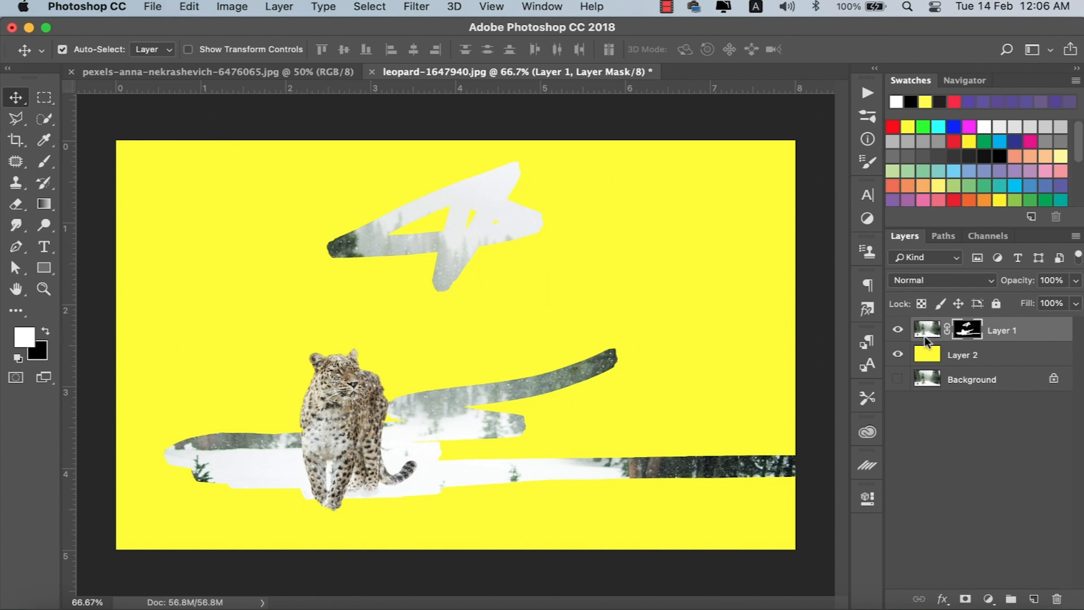
key(BackSpace)
key(BackSpace)
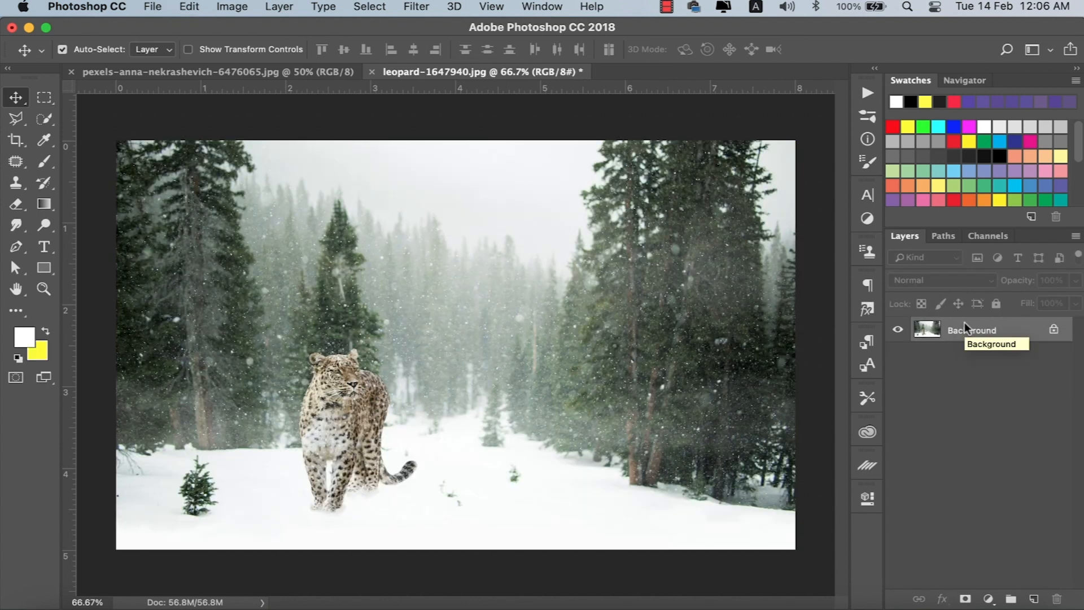
- Add a Brightness/Contrast adjustment layer above the Background with Brightness -35 and Contrast 13
click(988, 598)
click(988, 599)
click(988, 599)
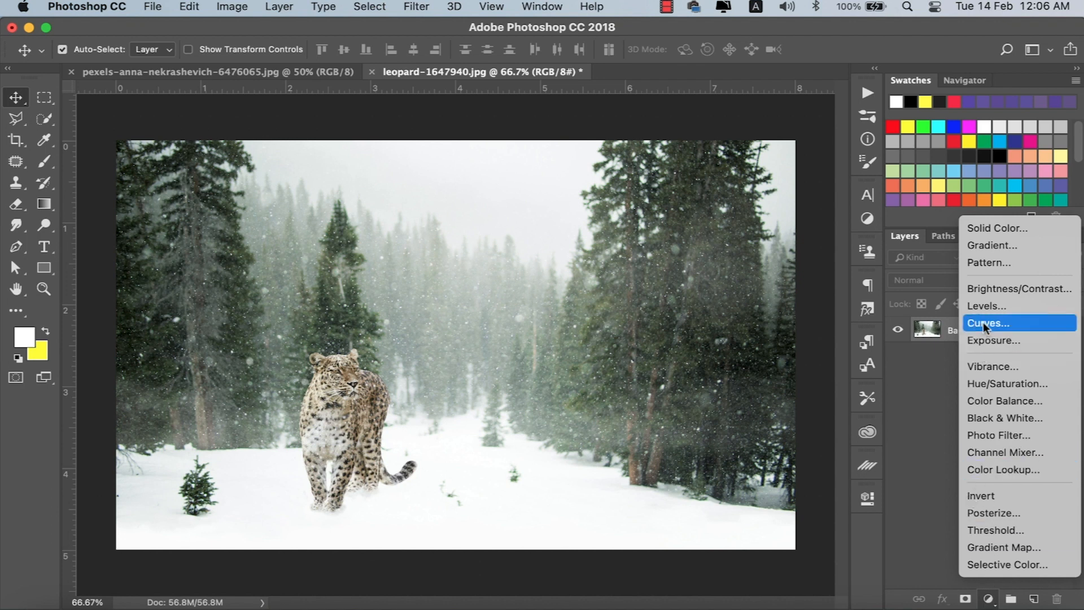
click(974, 288)
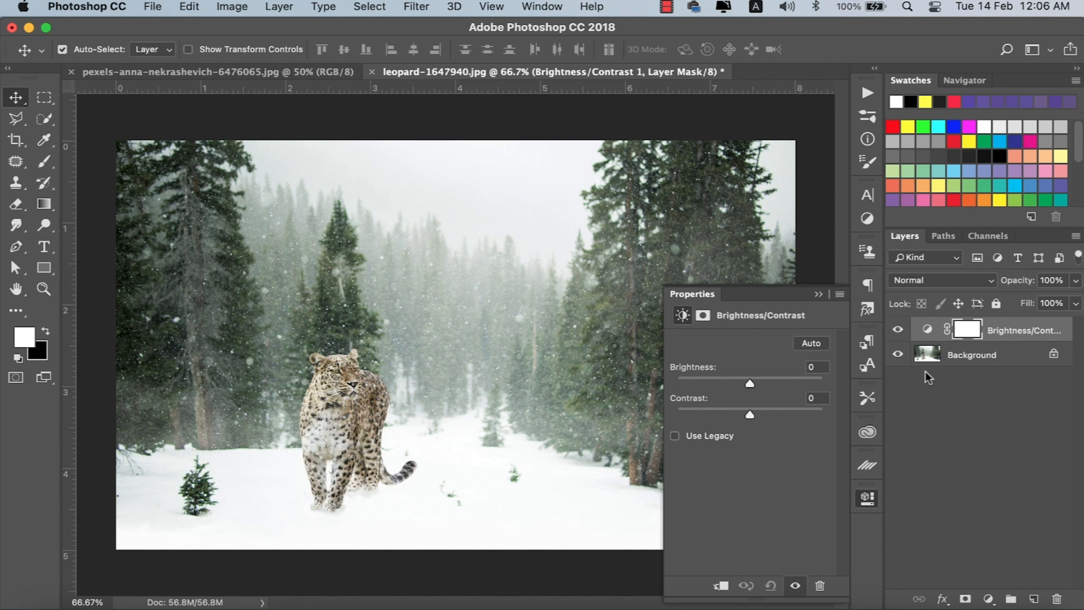
drag(762, 384, 730, 380)
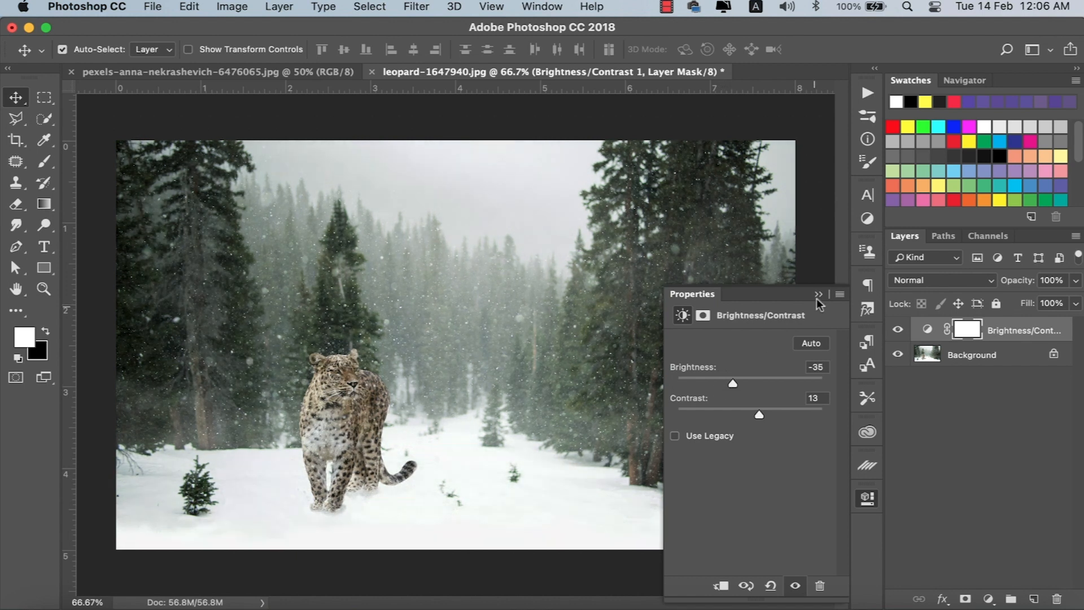
click(817, 294)
- Add a Curves adjustment layer with an S-shaped RGB curve, lowering the shadows and raising the highlights at input 171 to output 195
click(988, 598)
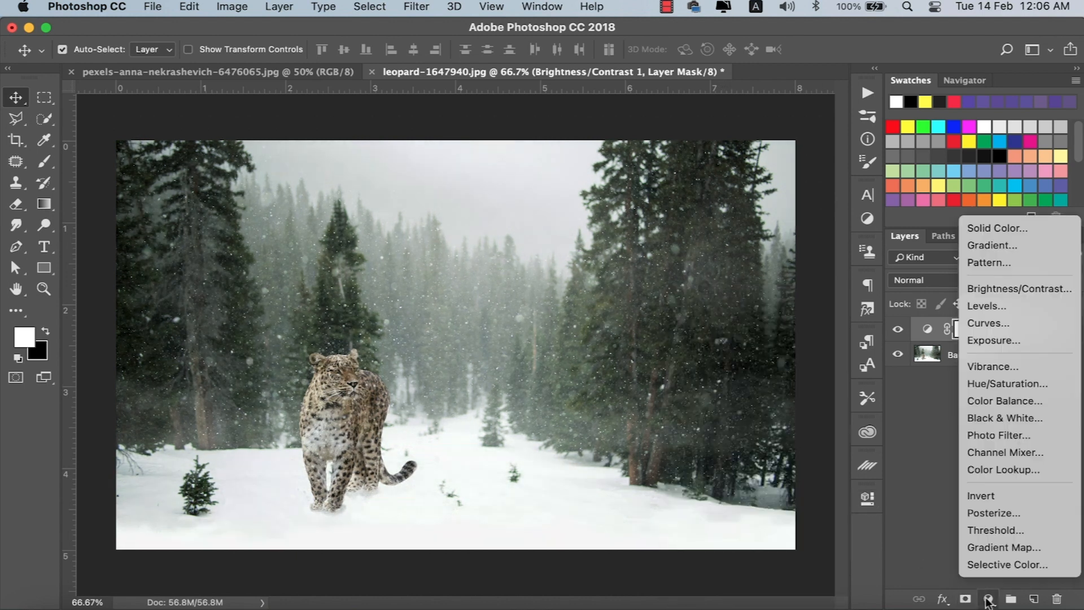
click(979, 324)
drag(740, 457, 742, 462)
drag(784, 419, 784, 406)
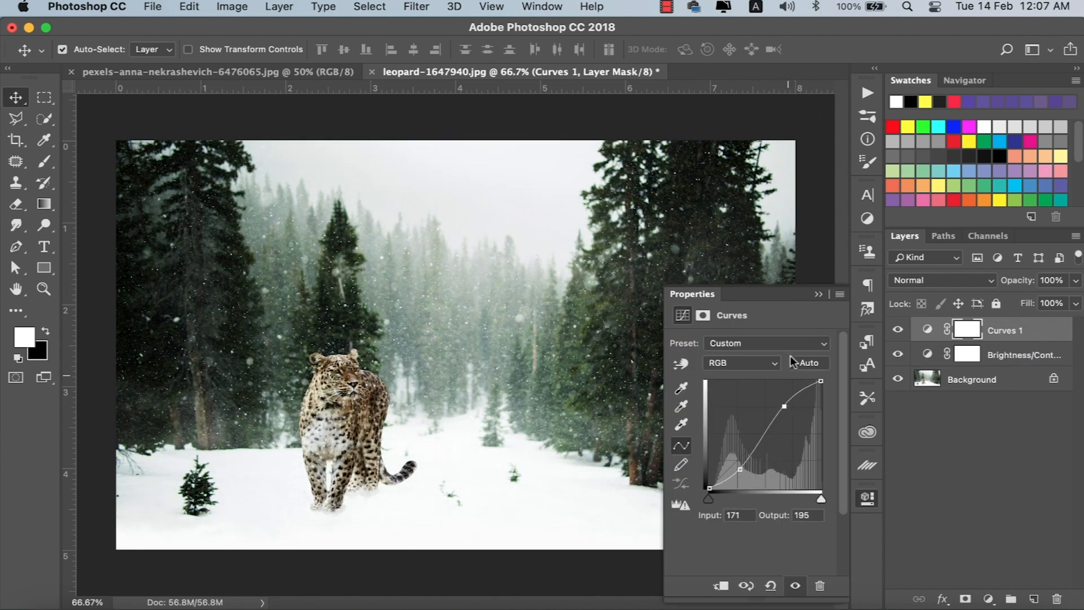
click(817, 294)
- Toggle the Curves and Brightness/Contrast layers off and on to compare the photo with and without each adjustment
click(898, 330)
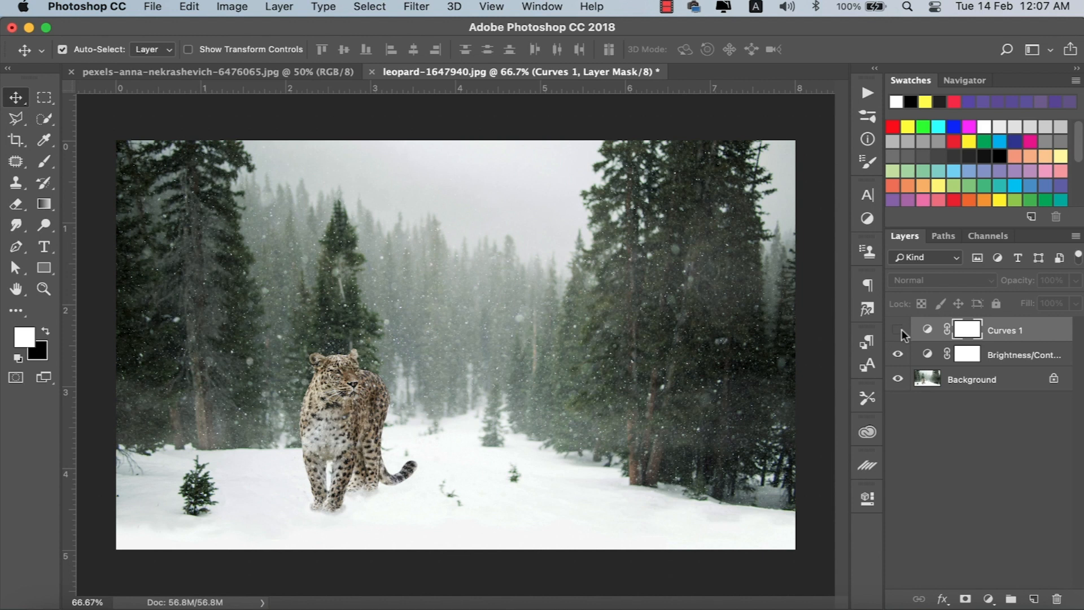
click(897, 354)
click(897, 333)
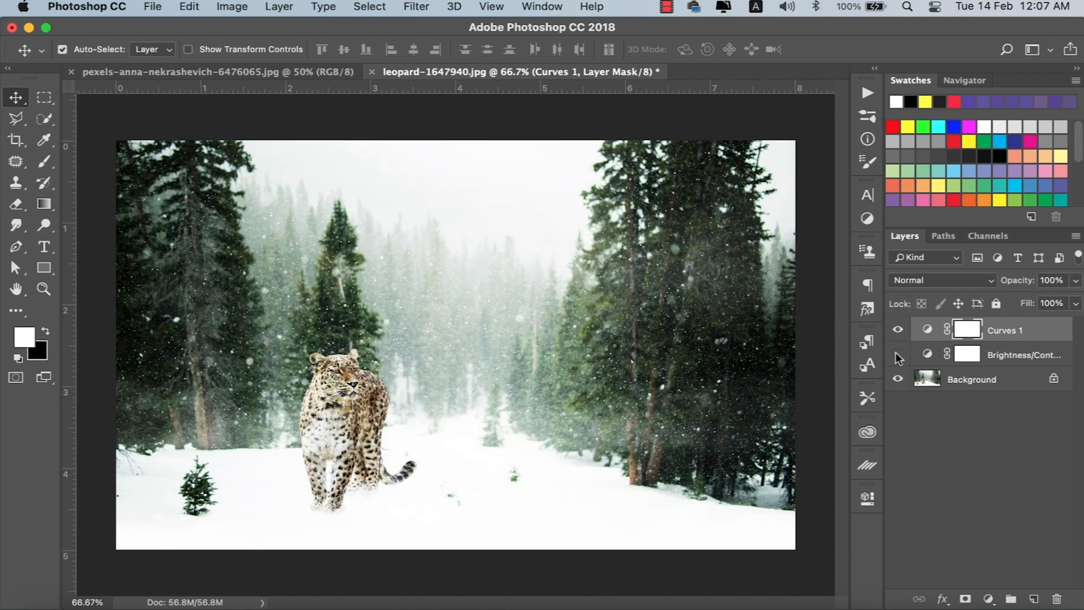
click(895, 353)
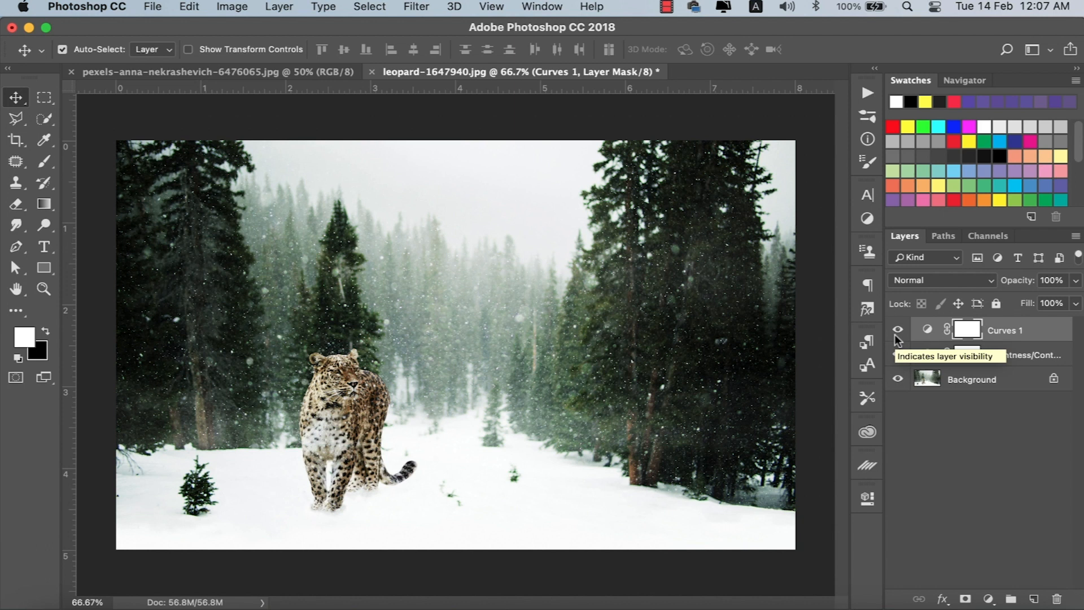
click(895, 335)
click(895, 350)
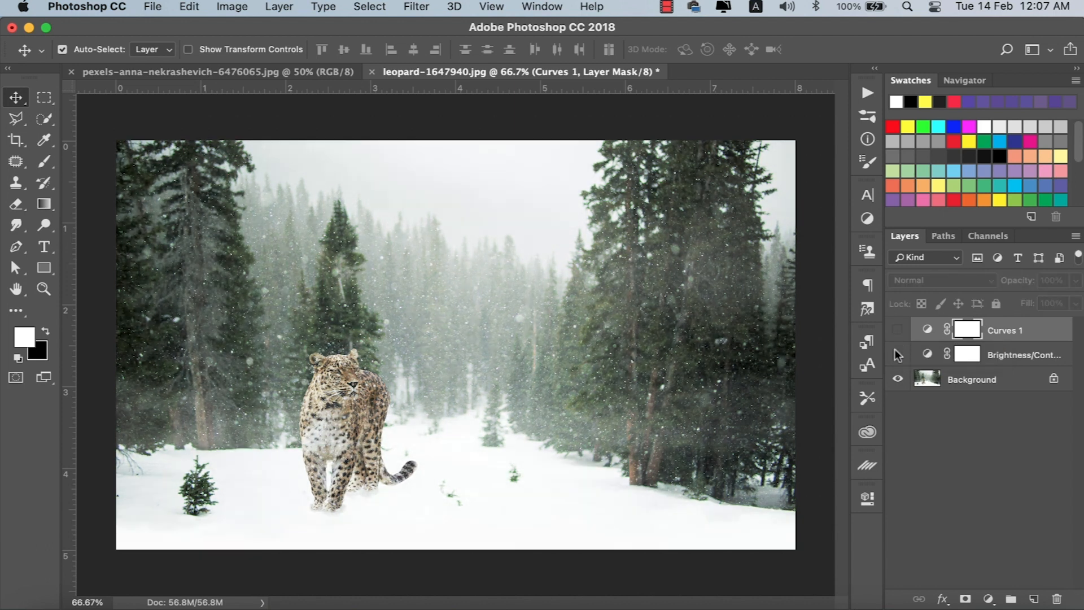
click(894, 351)
click(897, 333)
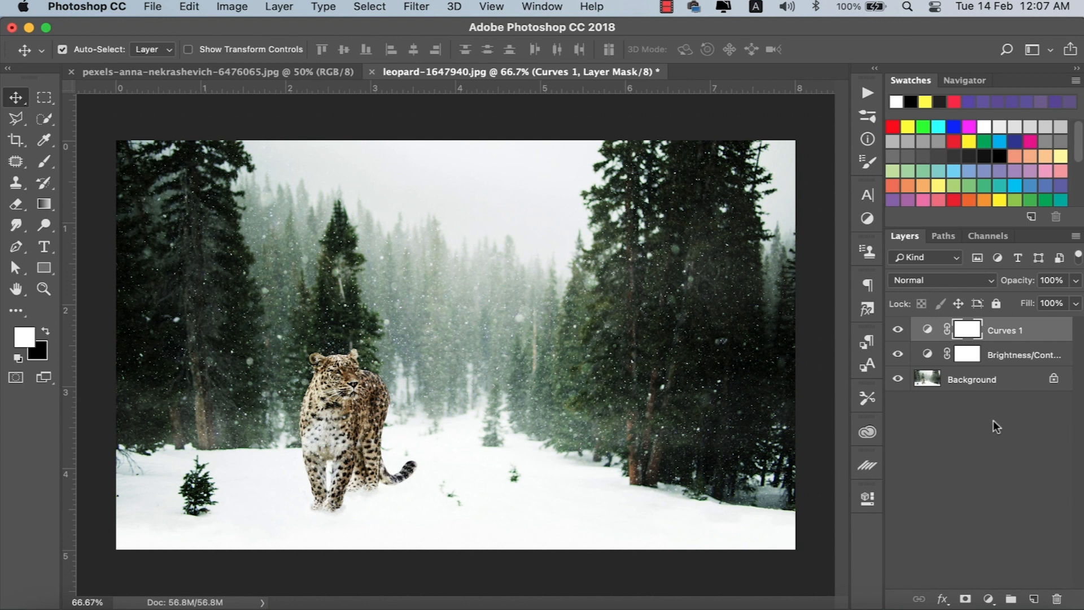
- Add a Selective Color adjustment layer and set the Reds to Cyan -51%, Magenta +41% and Black +100%
click(990, 598)
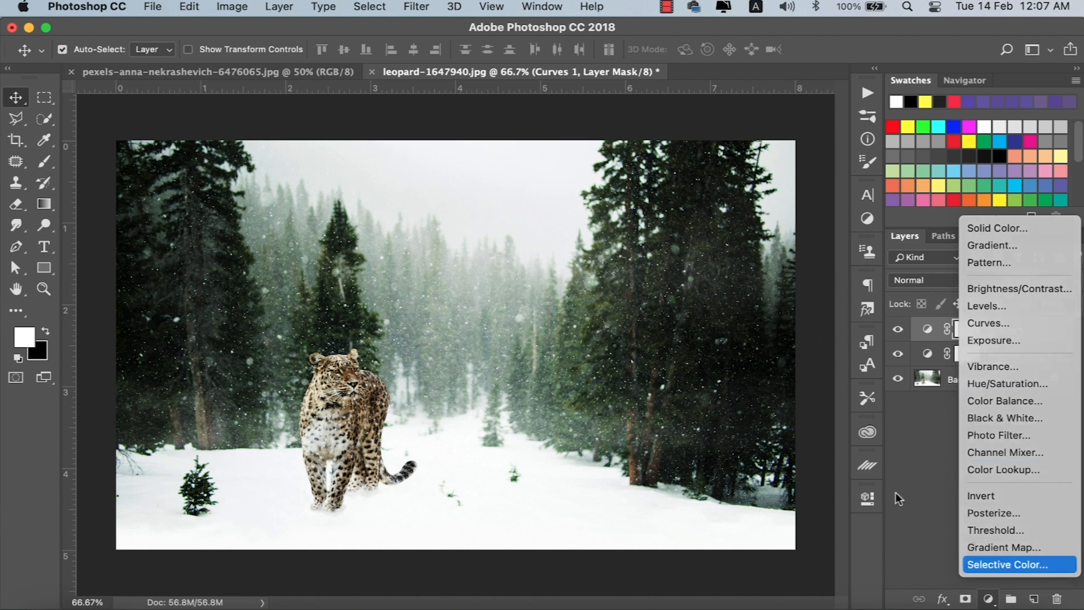
click(1000, 564)
drag(750, 395, 712, 396)
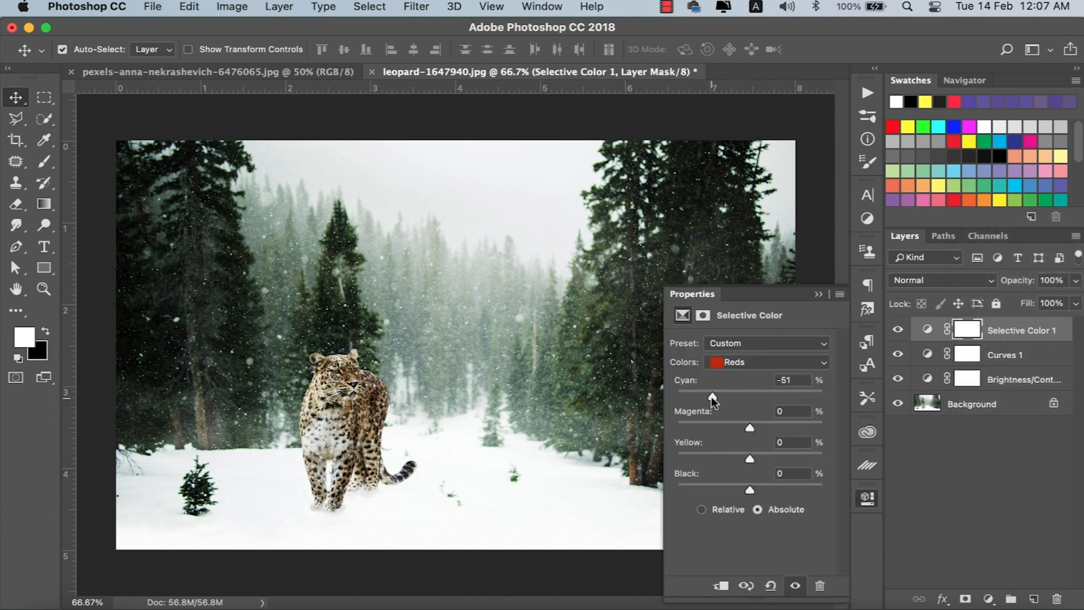
drag(751, 488, 872, 490)
drag(750, 427, 779, 427)
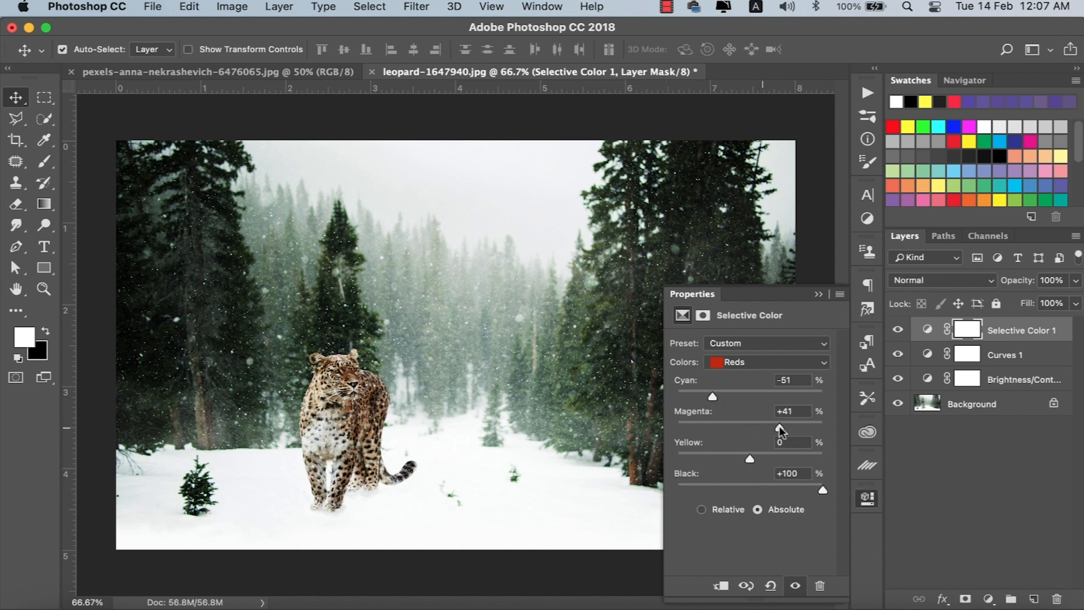
click(818, 294)
- Try a Black & White adjustment layer with the Default preset on the photo and undo it
click(988, 598)
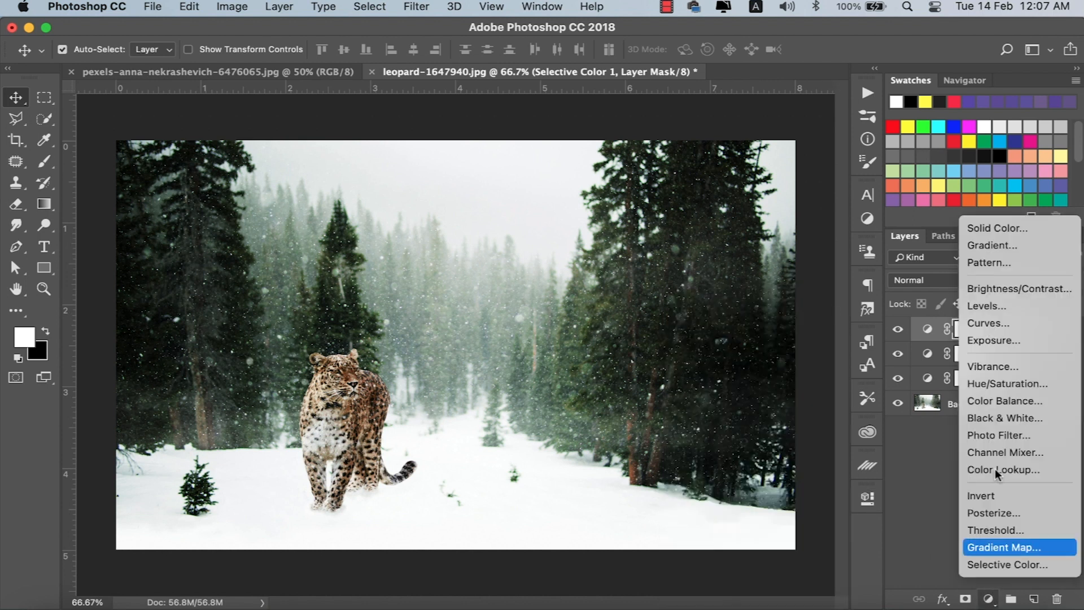
click(1014, 417)
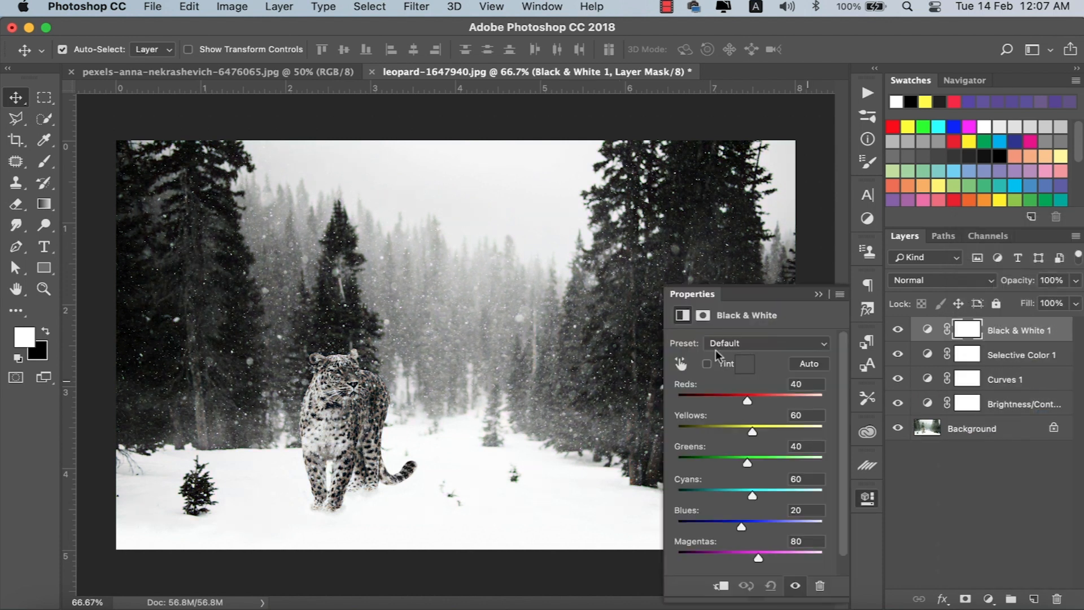
click(821, 292)
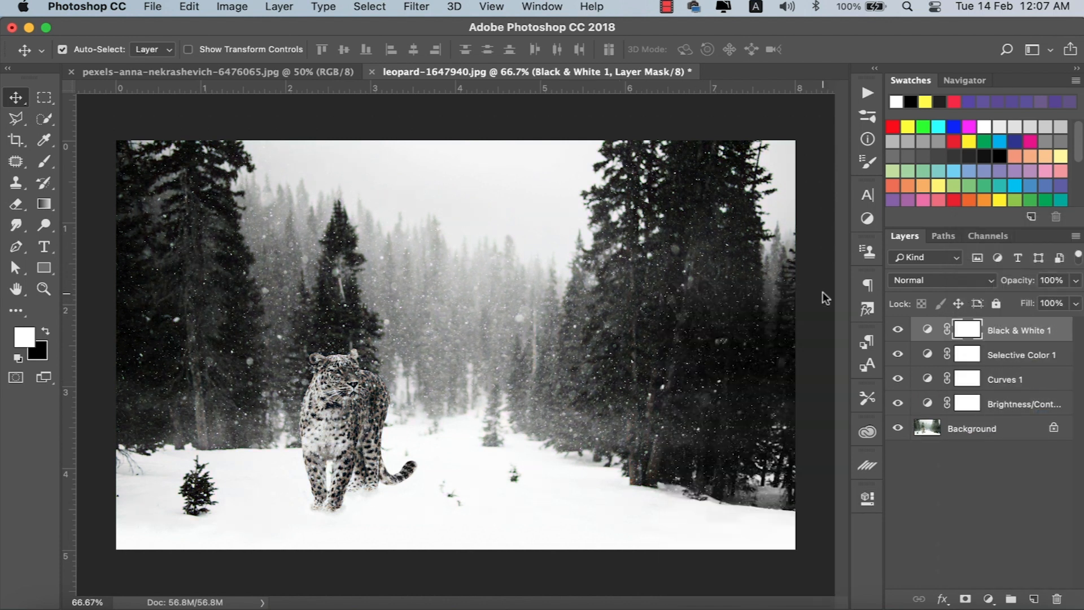
key(super+z)
- Toggle the Selective Color, Curves and Brightness/Contrast layers off and on to compare the adjusted photo with the original
click(897, 354)
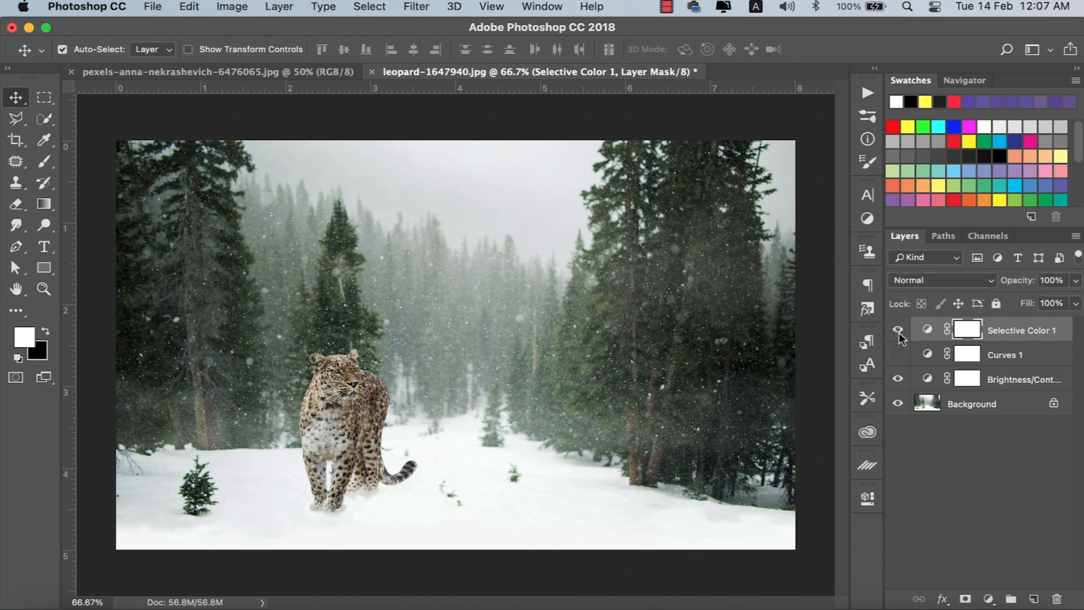
click(899, 333)
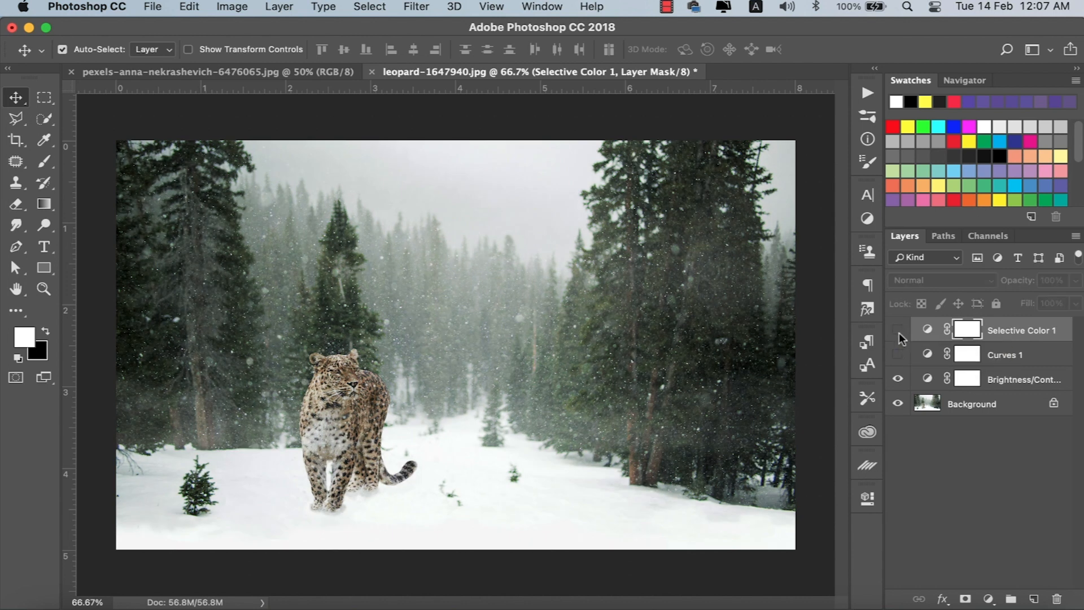
click(899, 333)
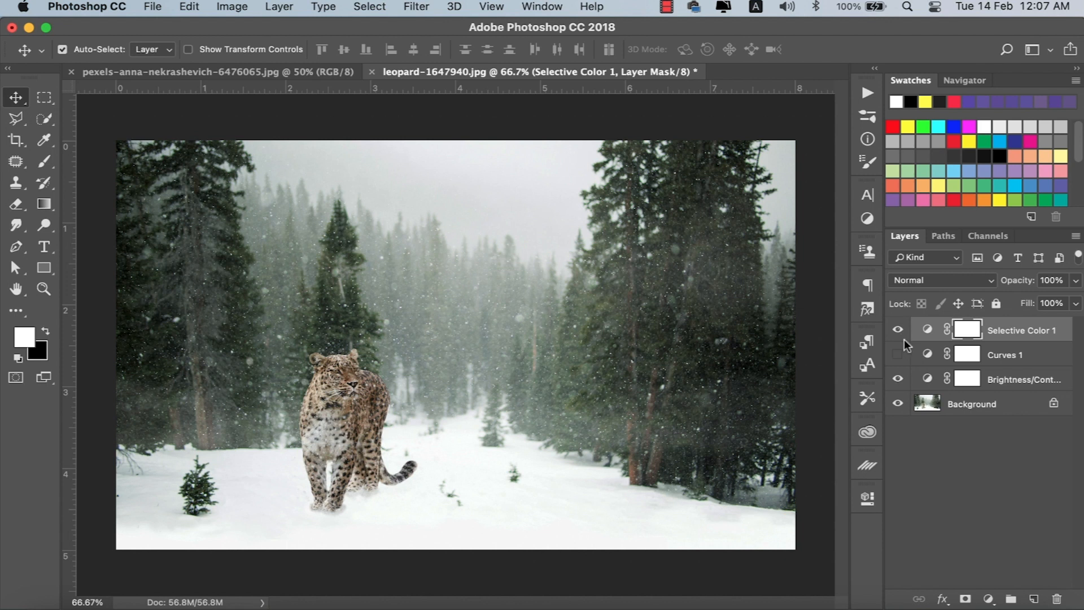
click(898, 354)
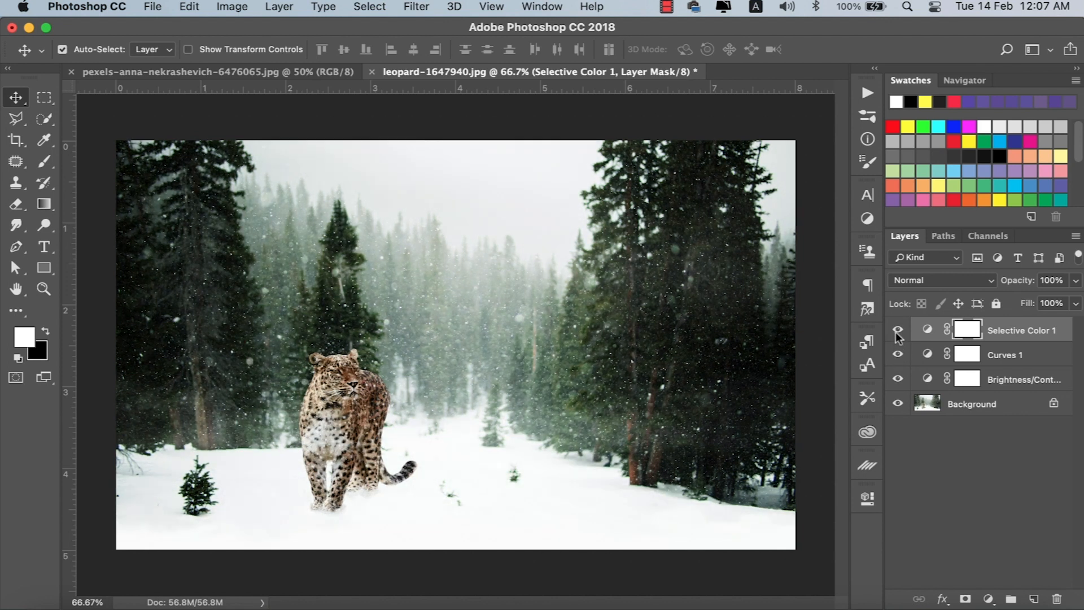
drag(897, 337, 897, 367)
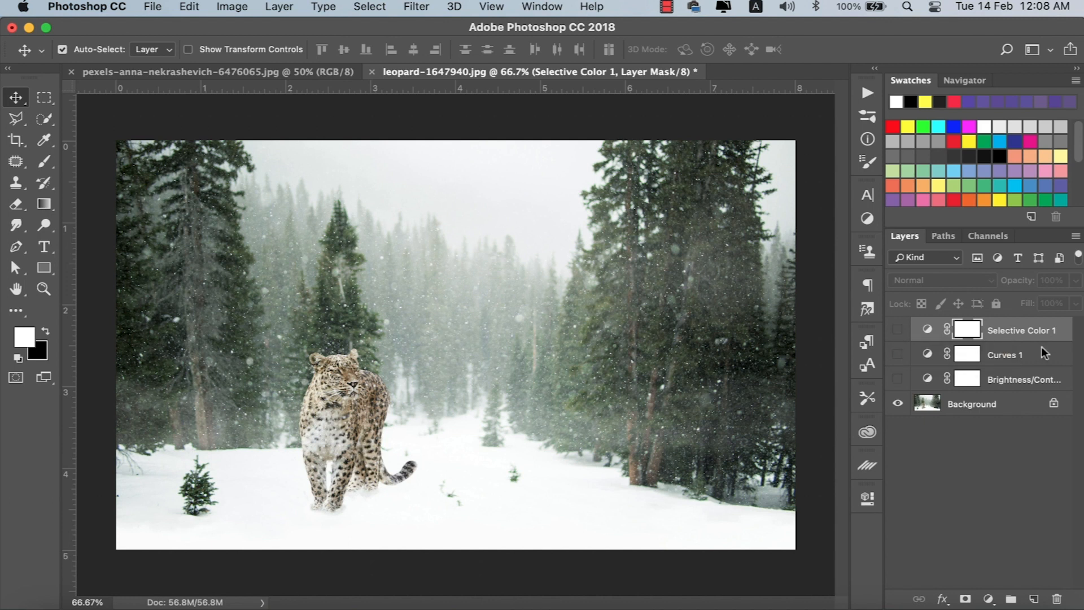
drag(897, 378, 898, 334)
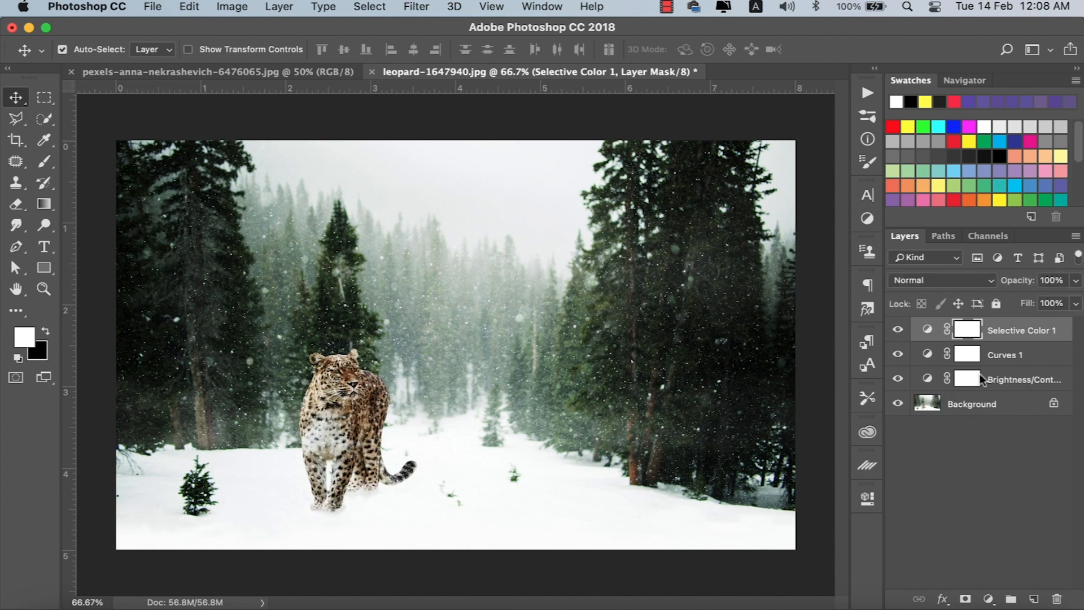
- Merge the three adjustment layers and the Background into a single Background layer
shift+click(983, 402)
right_click(971, 351)
click(990, 432)
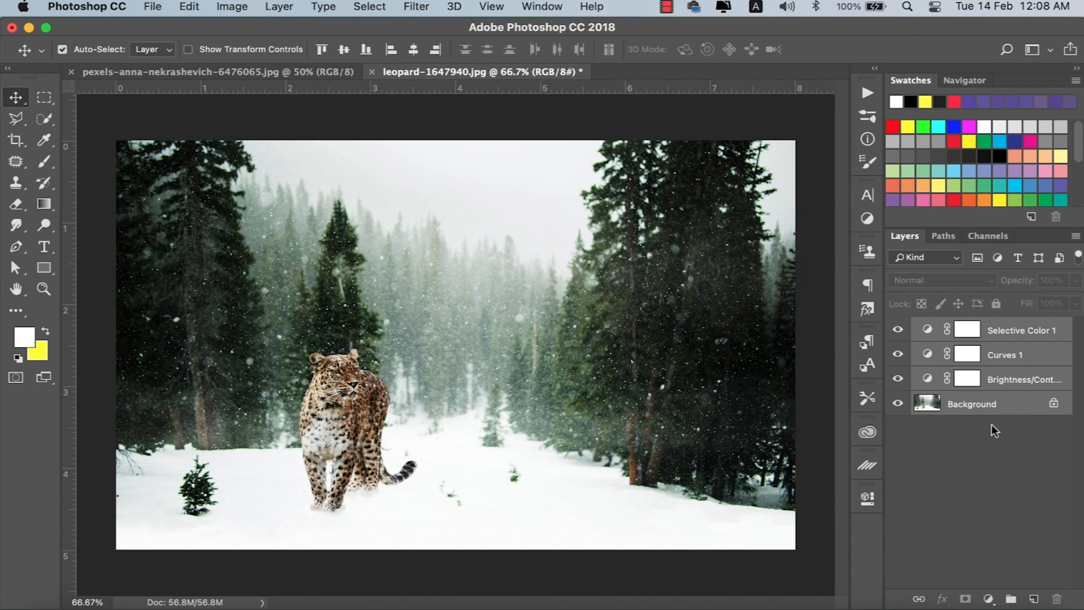
key(super+e)
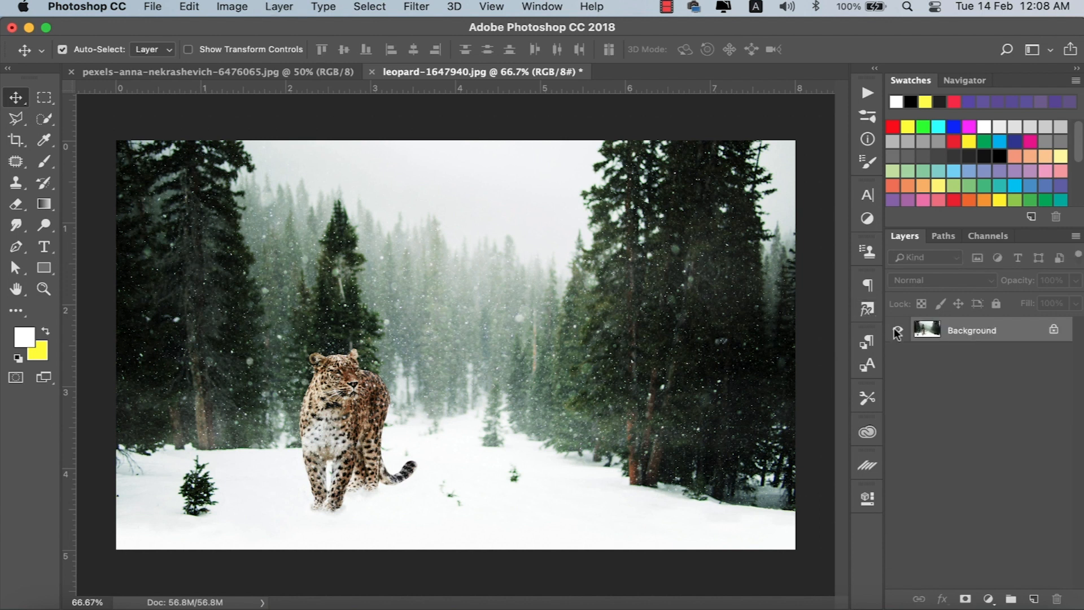
- Create a new layer and paint a white freehand star-like scribble above the leopard with the 80 px brush
click(1034, 598)
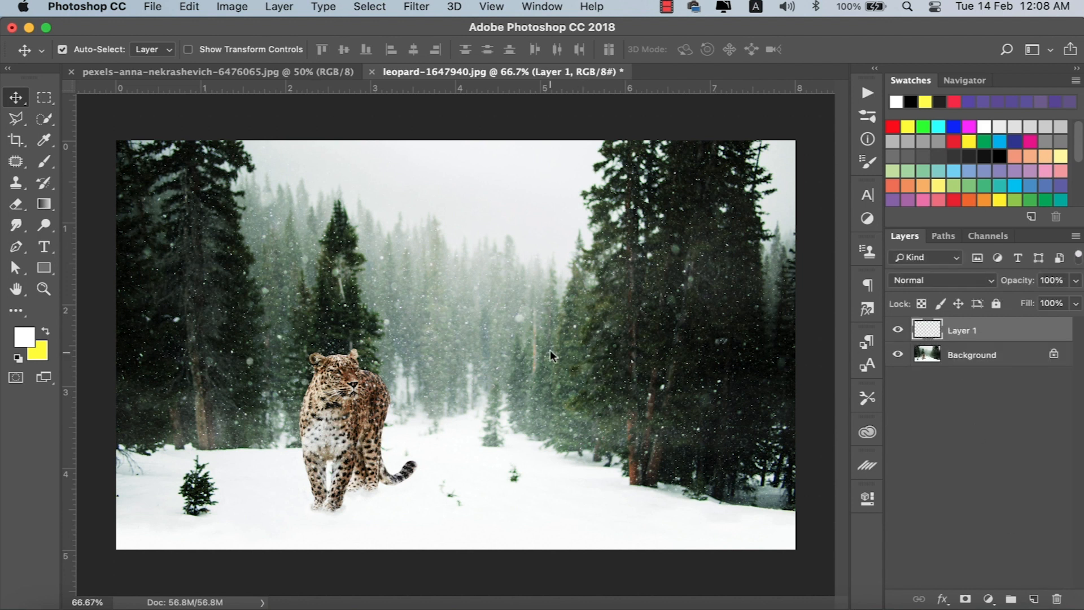
key(b)
mouse_move(387, 294)
mouse_down()
mouse_move(392, 260)
mouse_move(347, 330)
mouse_move(457, 259)
mouse_up()
key(super+r)
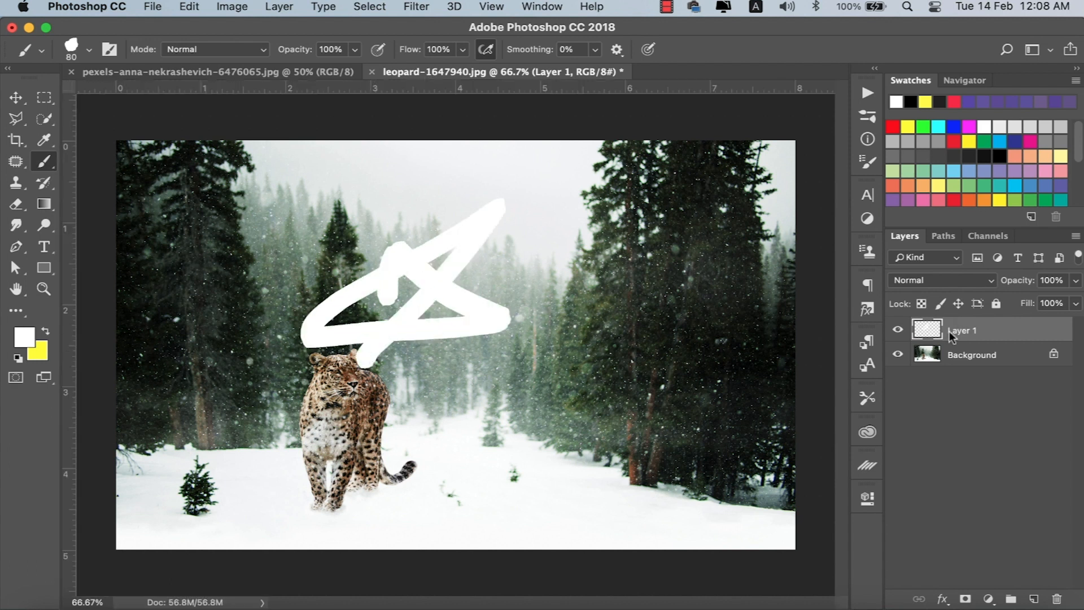
- Toggle the scribble layer's visibility, and scale the white scribble down above the leopard with Free Transform
click(898, 330)
click(898, 332)
key(super+t)
drag(513, 371, 426, 291)
key(Return)
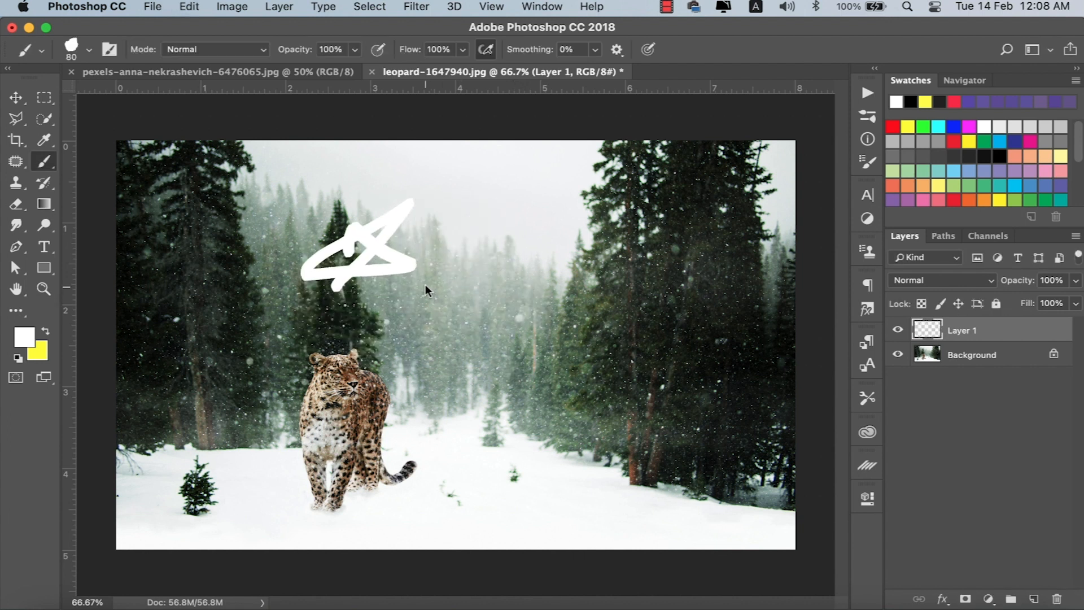
- Create another layer, choose the 80 px hard round brush at 100% hardness, and undo the test dab
click(1034, 599)
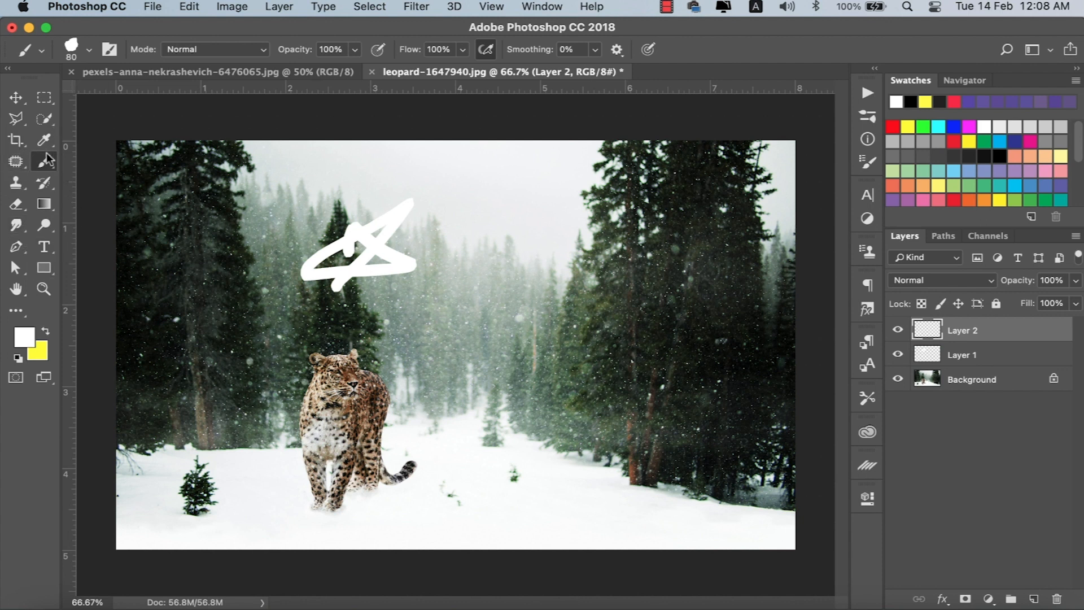
right_click(627, 339)
click(655, 320)
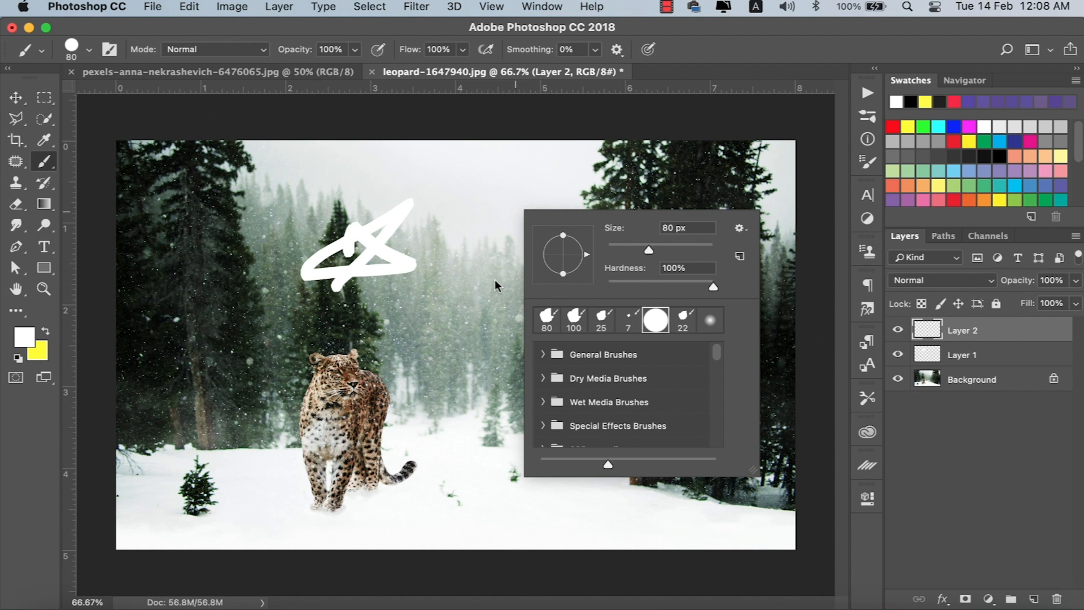
click(450, 299)
key(super+z)
- Enlarge the brush to 900 px, swap the foreground to yellow, and paint circles over the photo's upper-right and lower-left corners
key(bracketright)
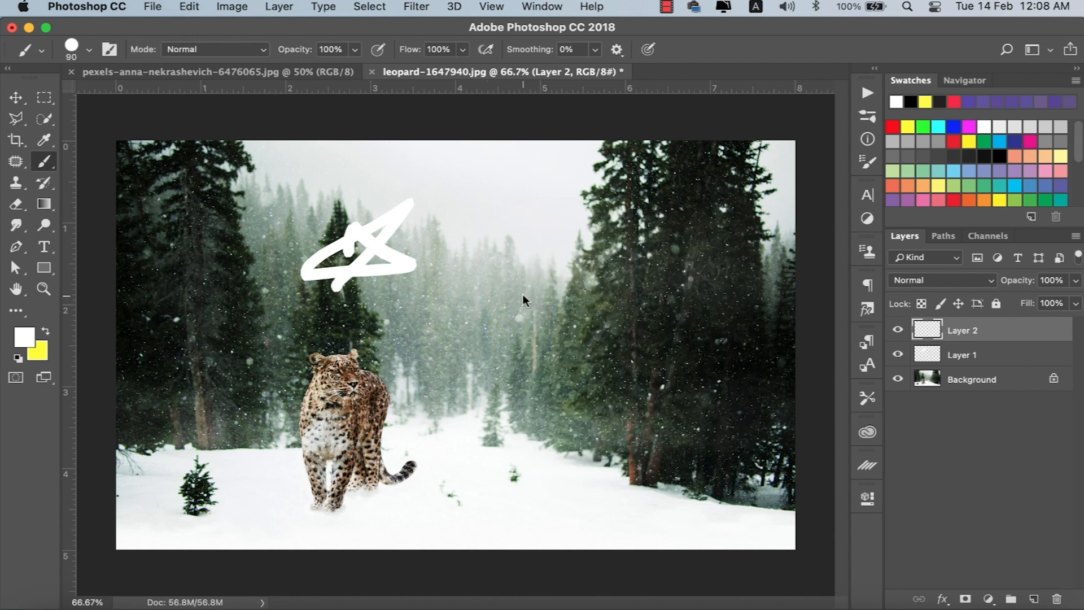
key(bracketright)
key(bracketright)
key(bracketright)
key(bracketright)
key(bracketright)
key(bracketright)
key(bracketright)
key(bracketright)
key(bracketright)
click(46, 330)
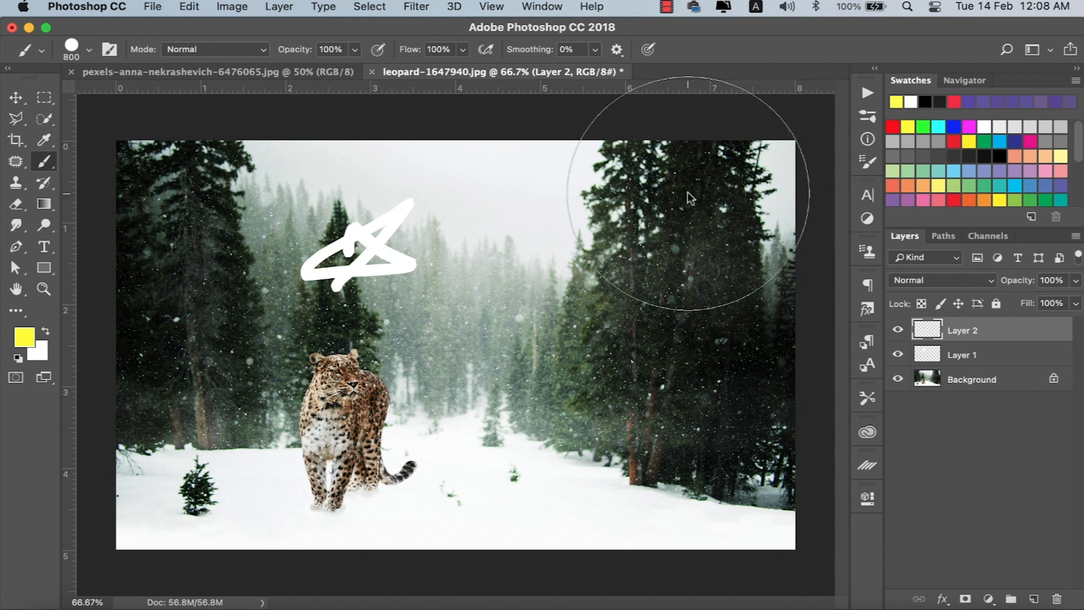
key(bracketright)
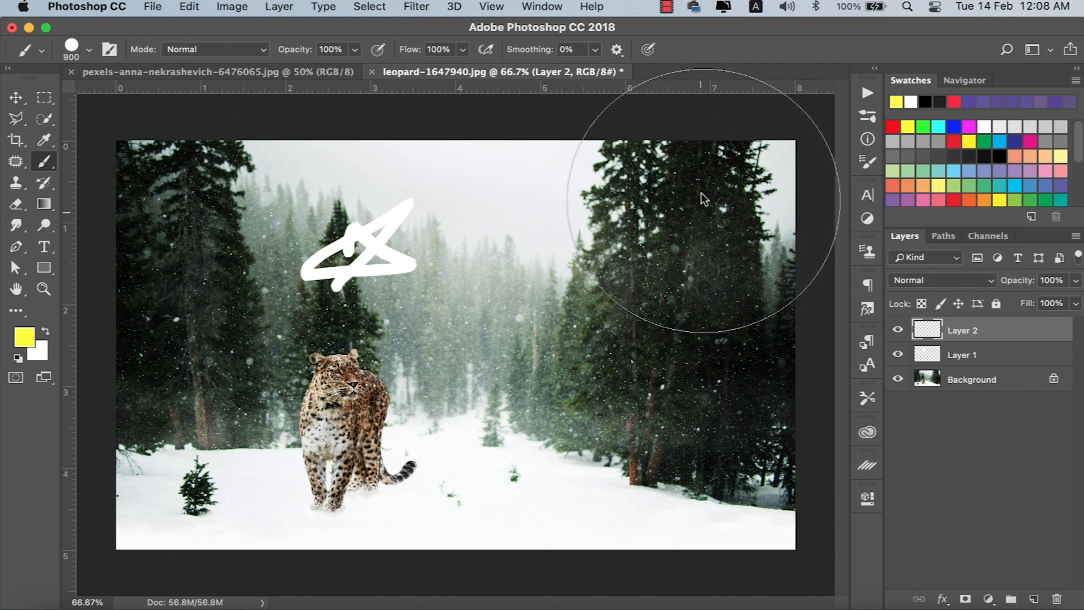
click(702, 193)
click(113, 519)
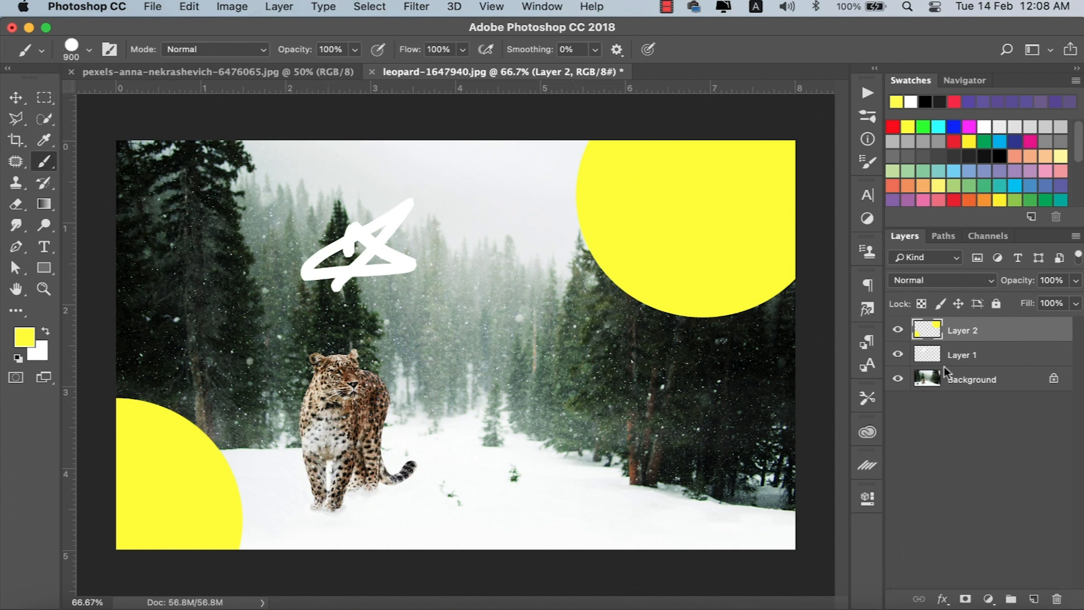
- Select and hide Layer 1, which holds the white scribble, and switch to the Move tool
click(928, 355)
click(897, 354)
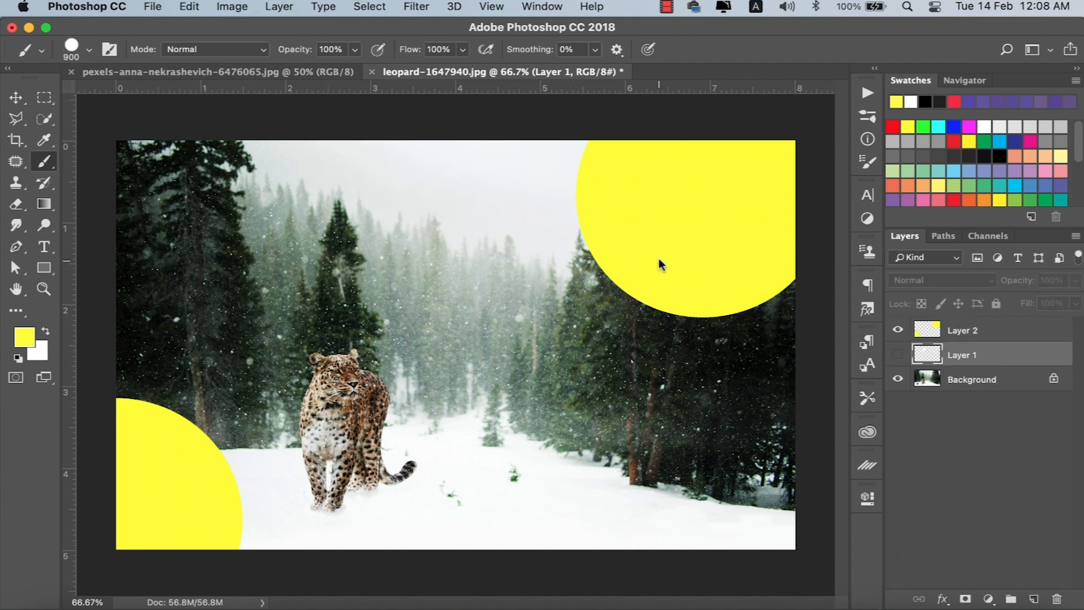
key(v)
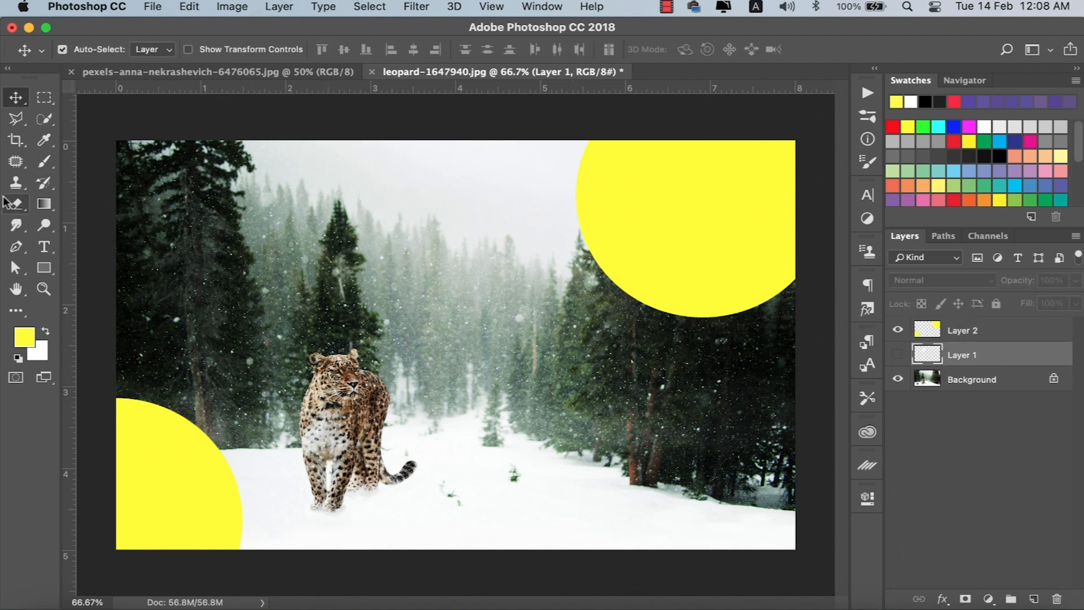
- Add the yellow text "Hello World" in 16 pt Myriad Pro over the trees in the upper-left area of the photo
click(45, 247)
click(206, 232)
text(H)
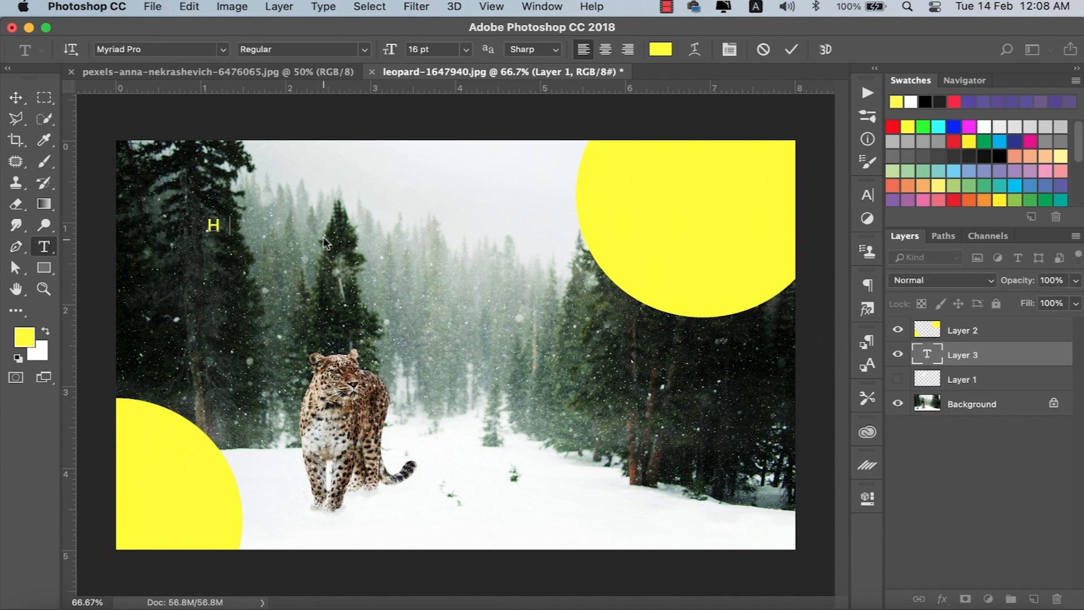
text(elloo)
key(BackSpace)
text(WOrld)
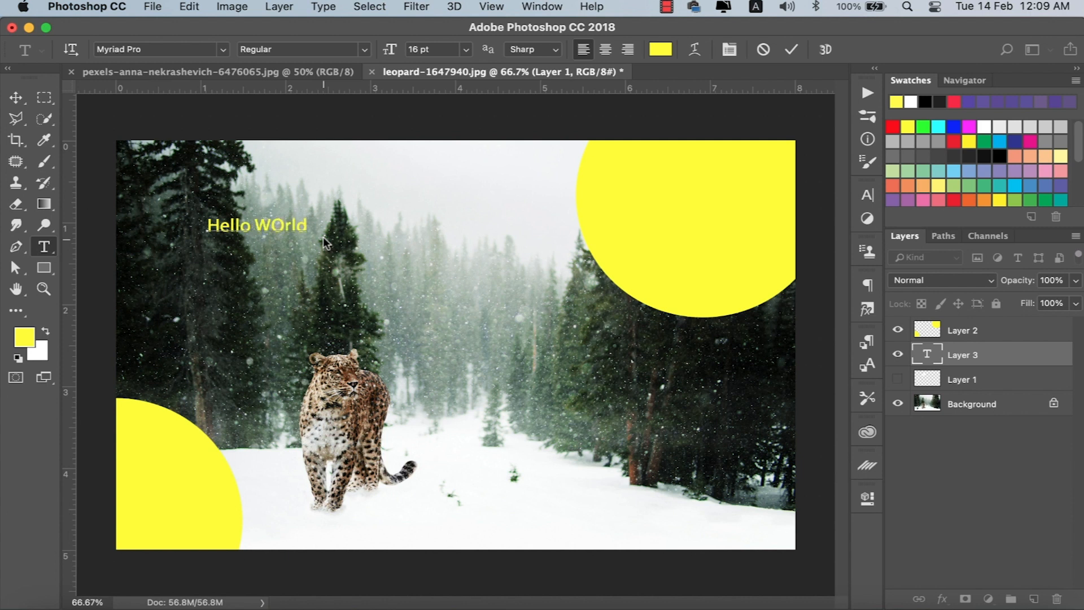
key(BackSpace)
key(BackSpace)
key(BackSpace)
text(or)
click(790, 49)
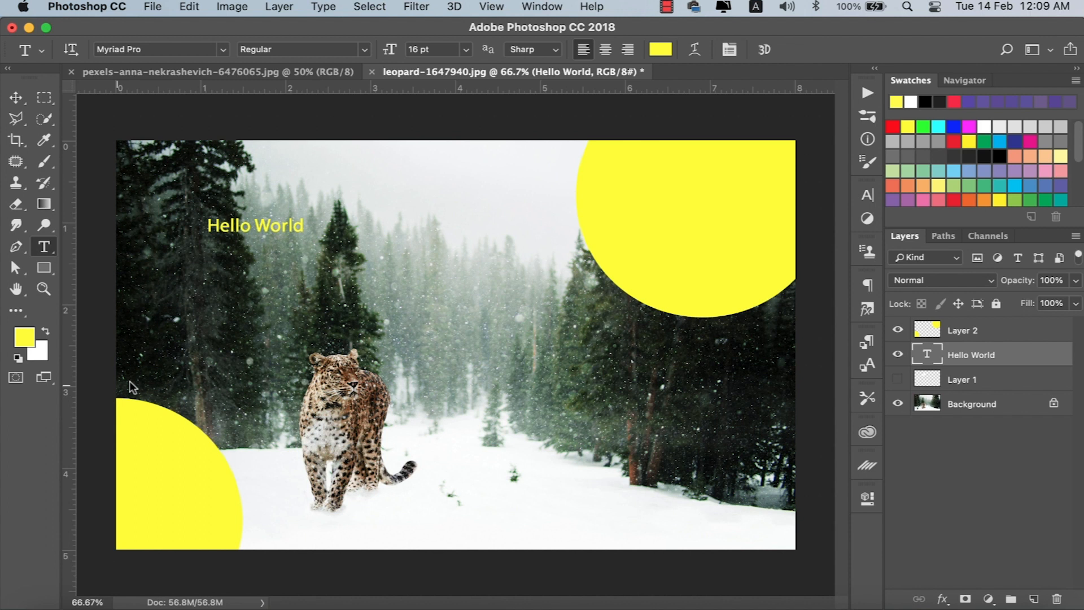
- Scale the Hello World text up proportionally to about 260% with Free Transform
key(super+t)
drag(311, 239, 457, 305)
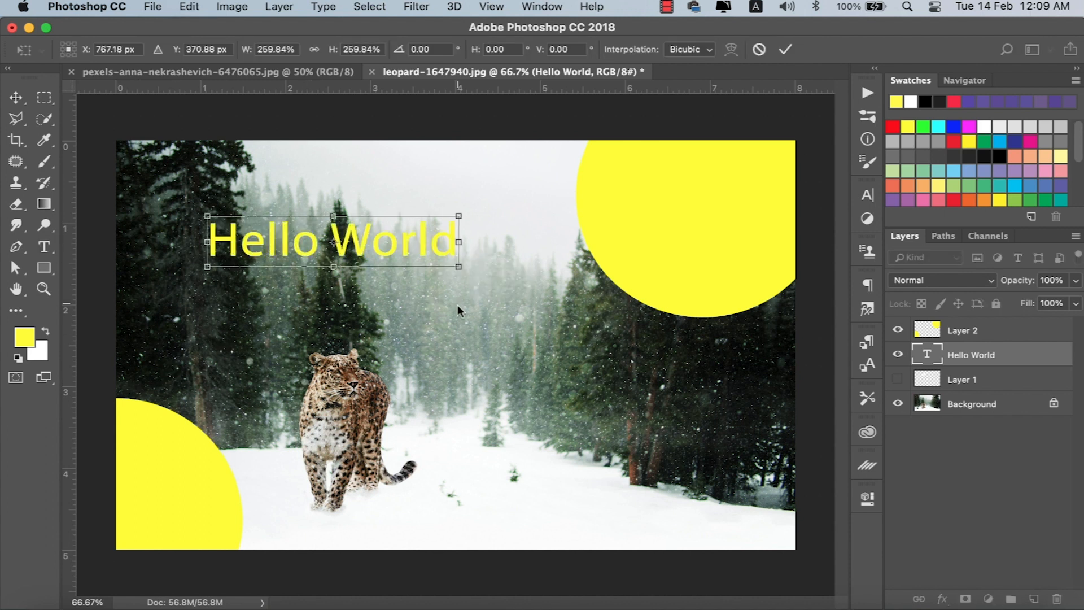
click(786, 49)
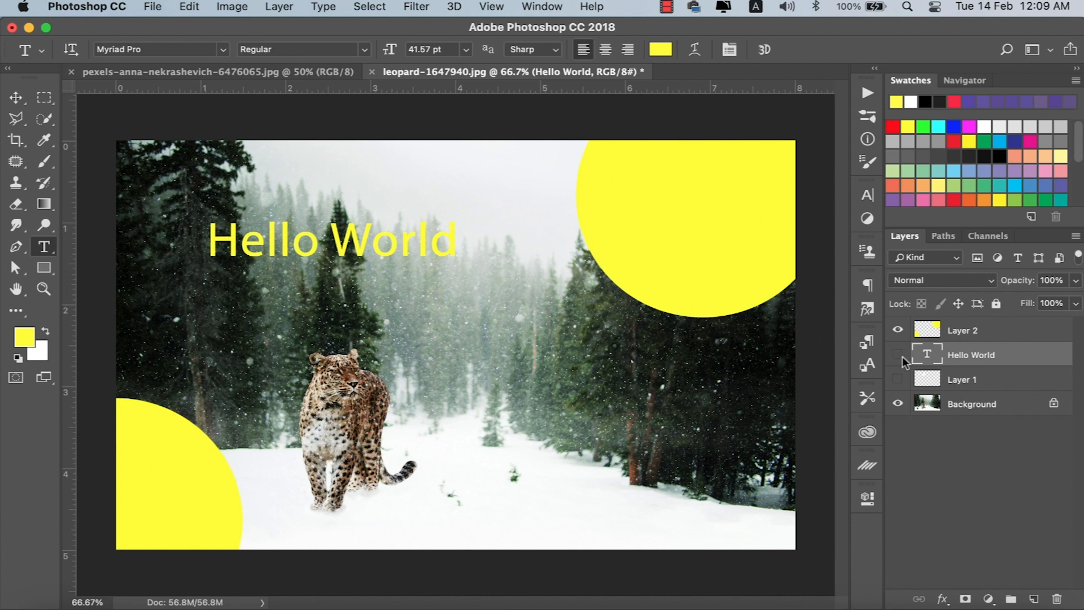
- Toggle the visibility of the Hello World text layer and the yellow circles' layer
click(894, 328)
click(896, 328)
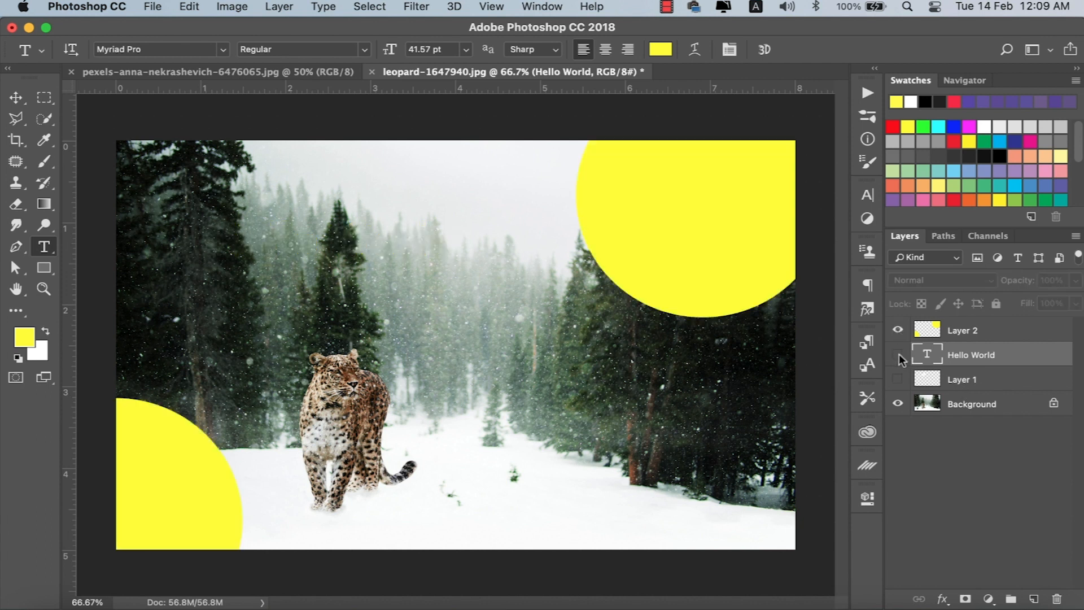
- Show the Hello World text layer and place the long-haired woman and hooded-eyes photos from Downloads into the leopard document
click(897, 354)
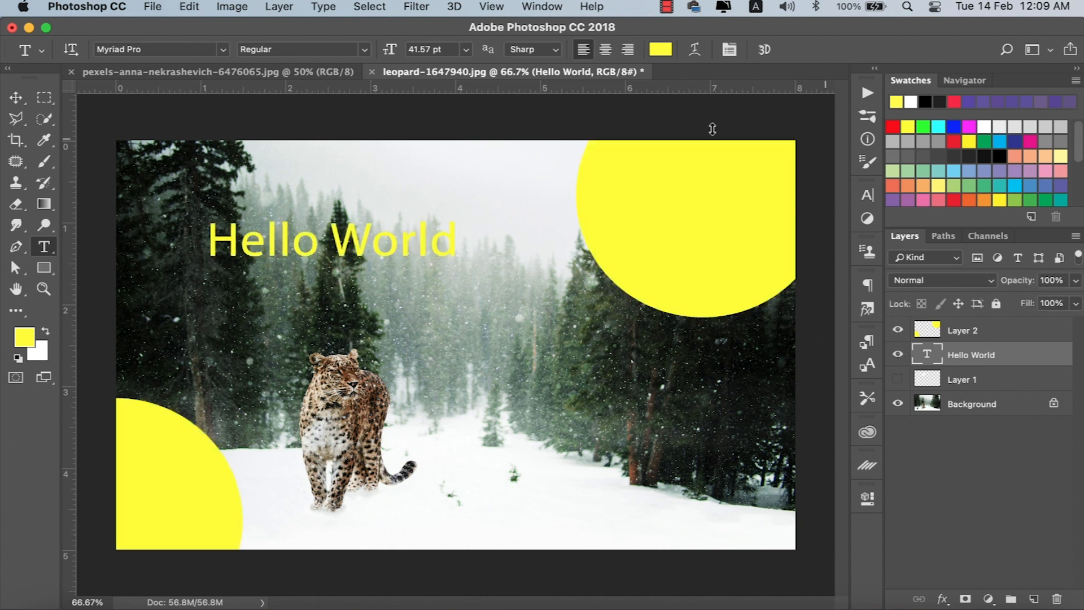
key(v)
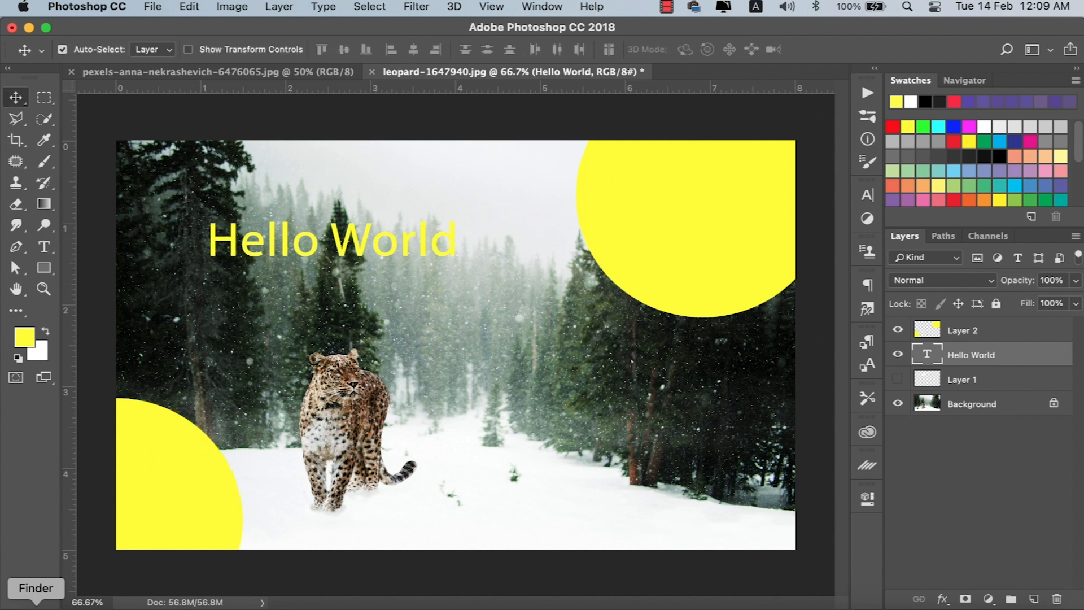
click(36, 604)
click(525, 326)
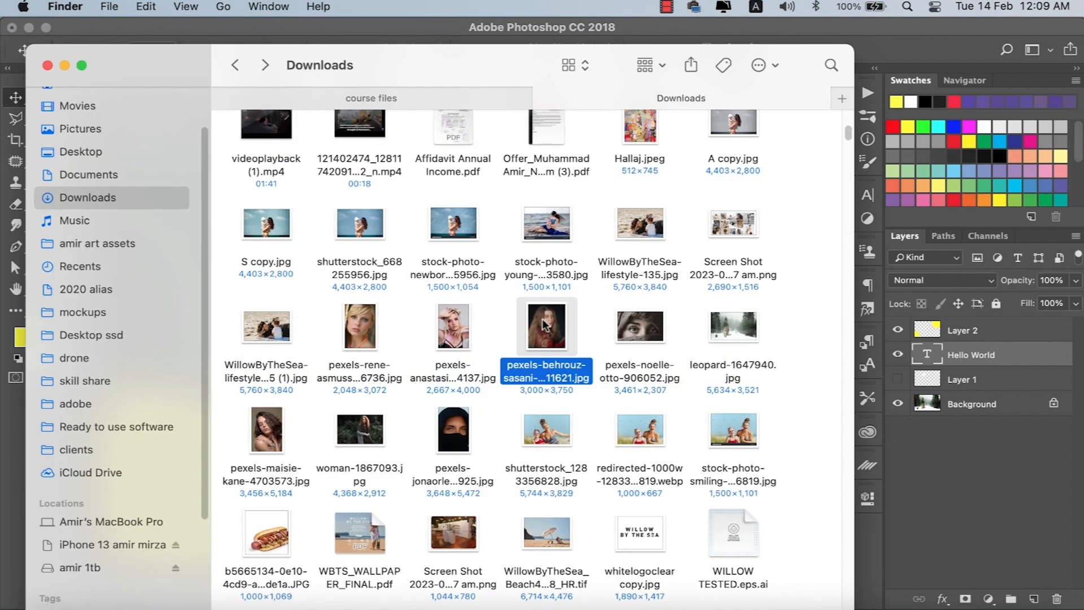
super+click(635, 326)
drag(542, 63, 147, 142)
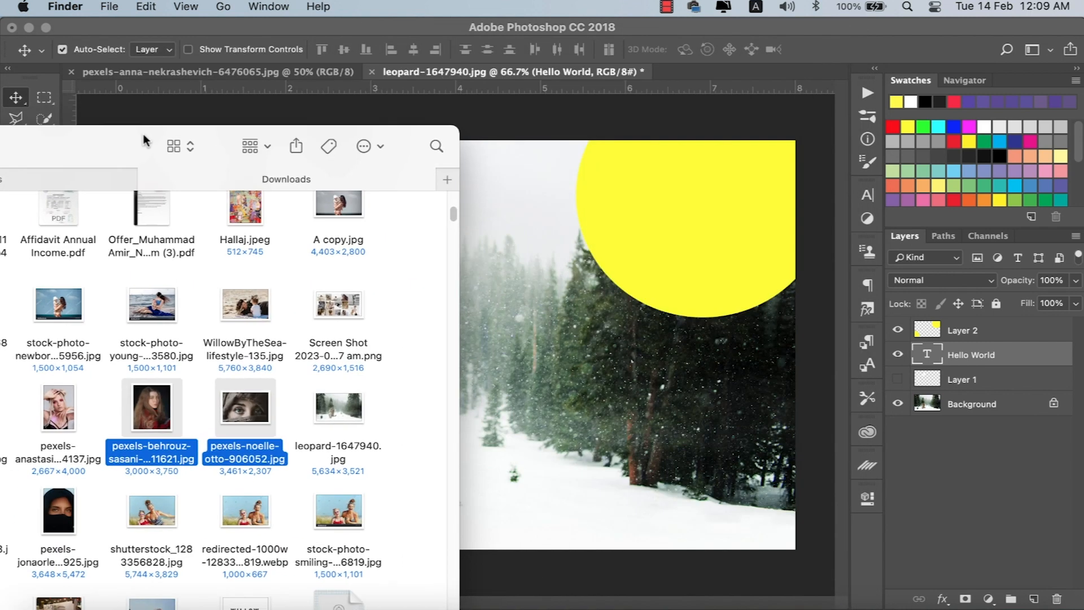
drag(244, 412, 564, 411)
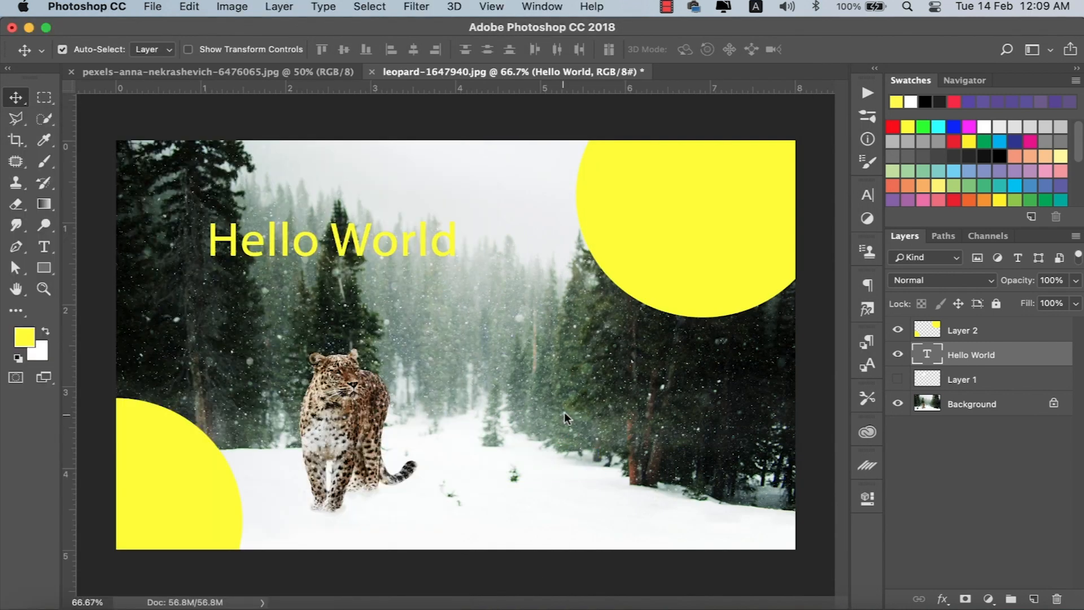
key(Return)
key(Return)
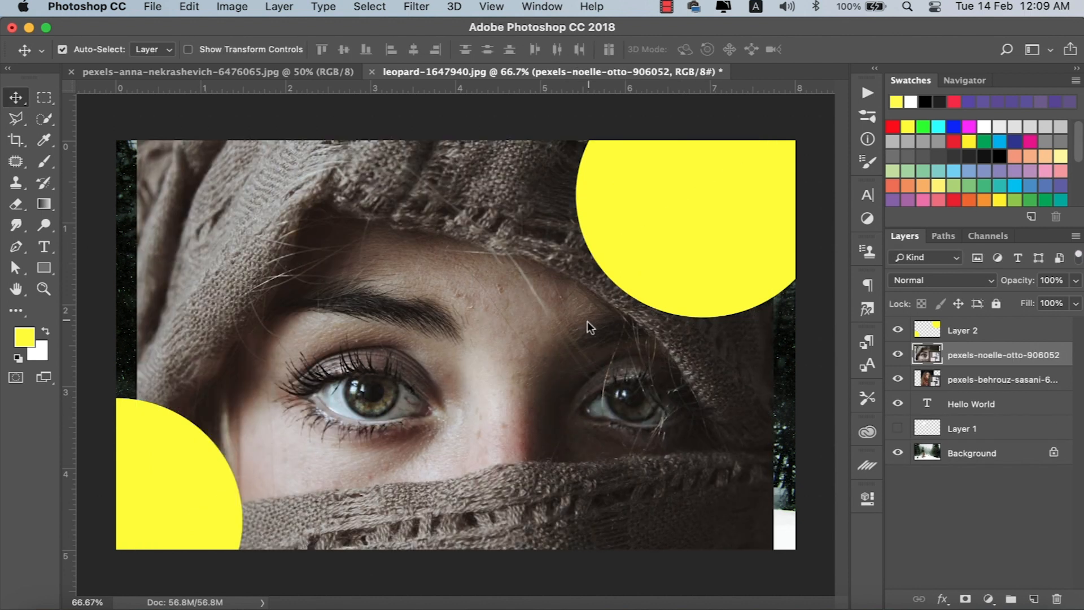
- Scale the hooded-eyes photo down to 6.80% and move it toward the yellow circle in the upper part of the image
key(super+t)
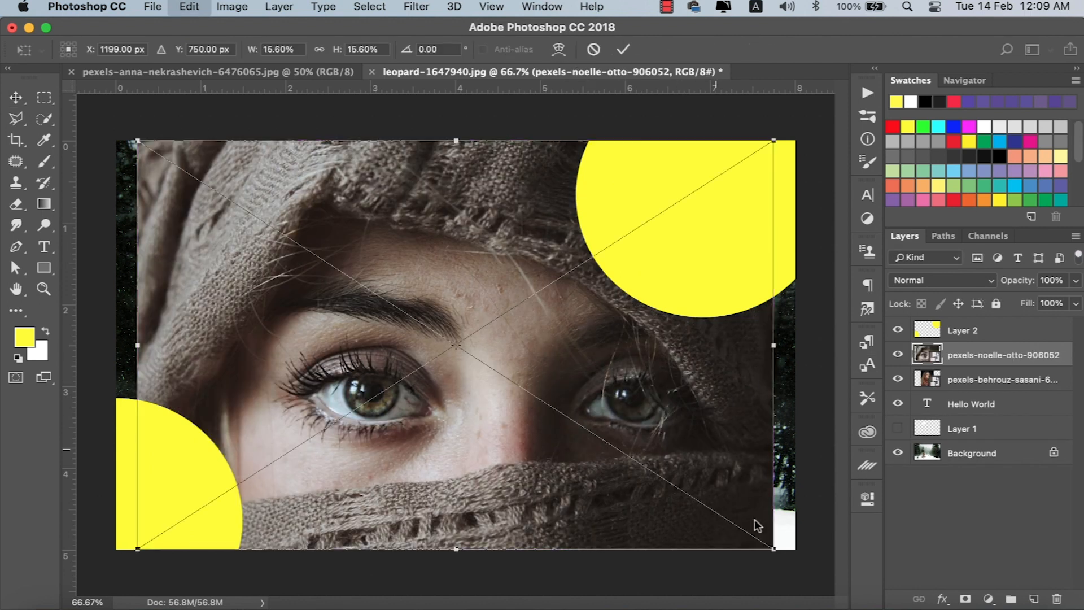
drag(772, 549, 402, 310)
drag(361, 281, 655, 337)
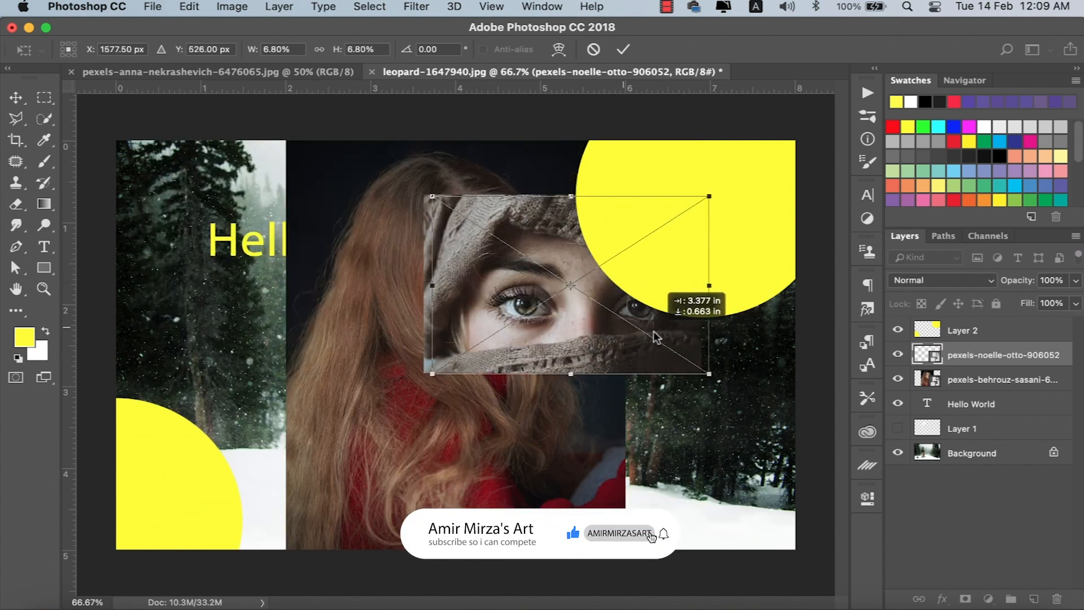
key(Return)
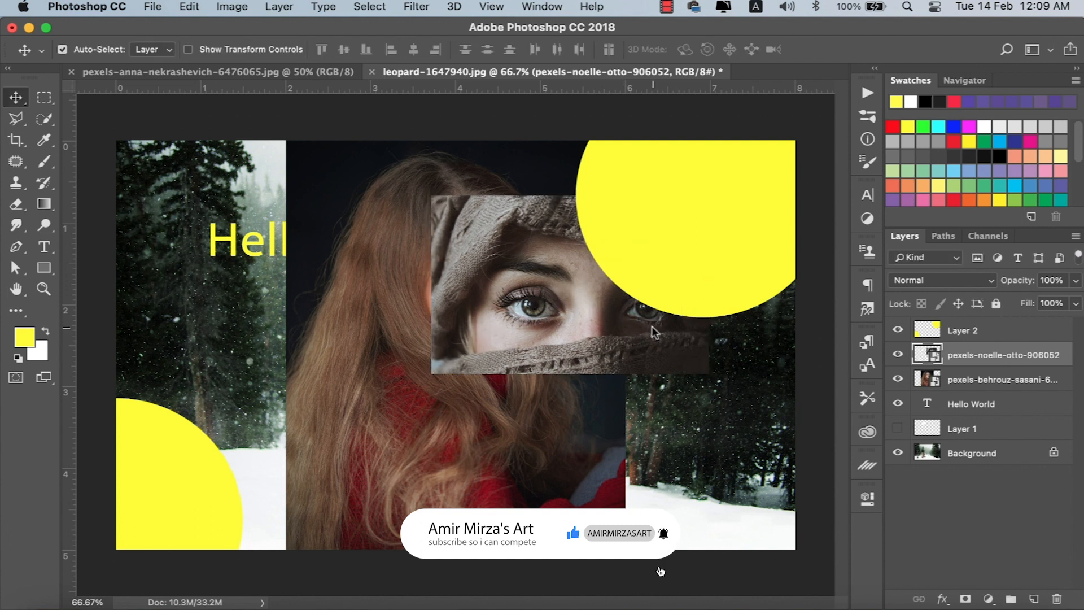
- Shrink the long-haired woman's portrait and position it beside the leopard near the lower yellow circle
click(398, 401)
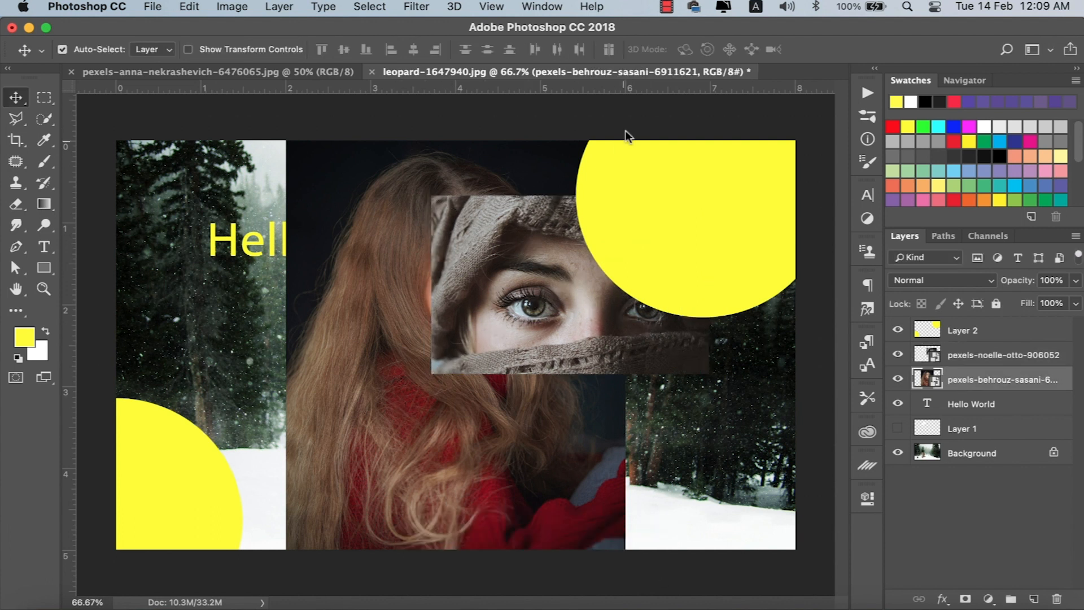
key(super+t)
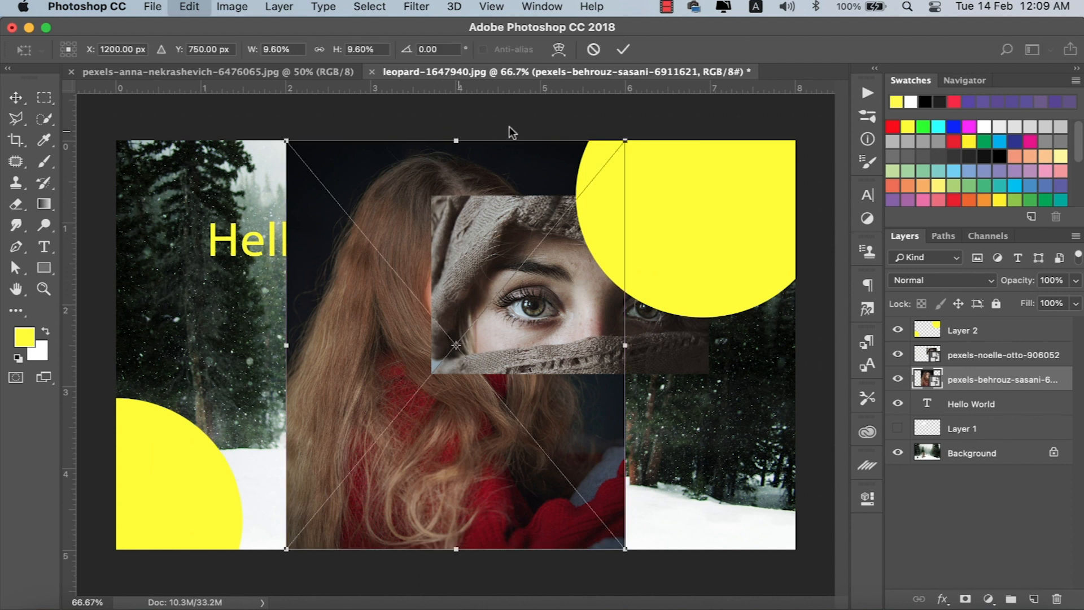
drag(626, 142, 393, 364)
drag(377, 411, 256, 382)
key(Return)
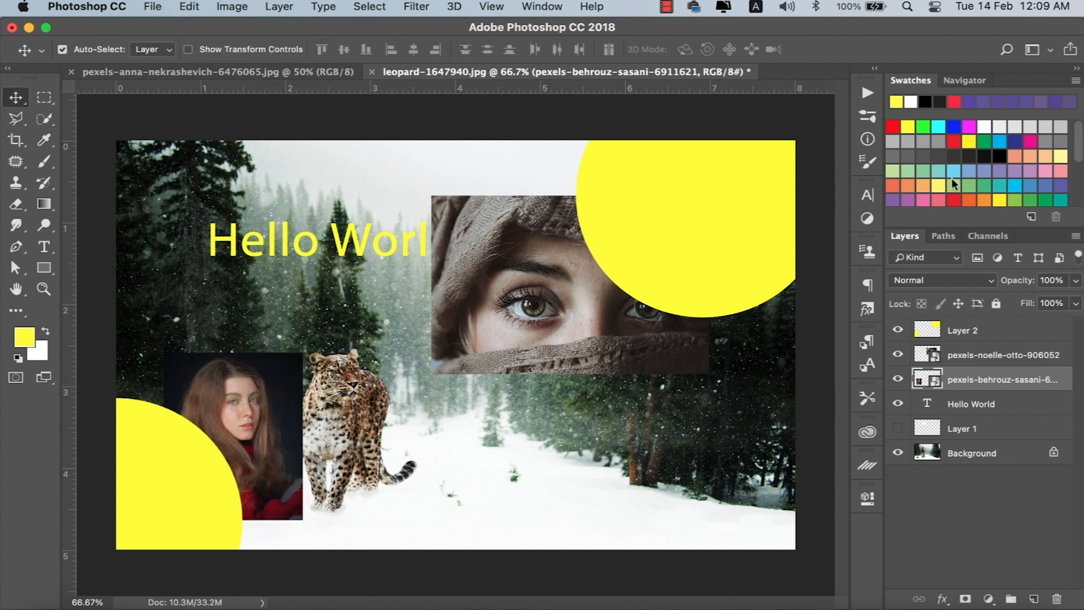
- Bring the hooded-eyes photo above Layer 2 and rearrange both photos and the Hello World text around the leopard
click(544, 346)
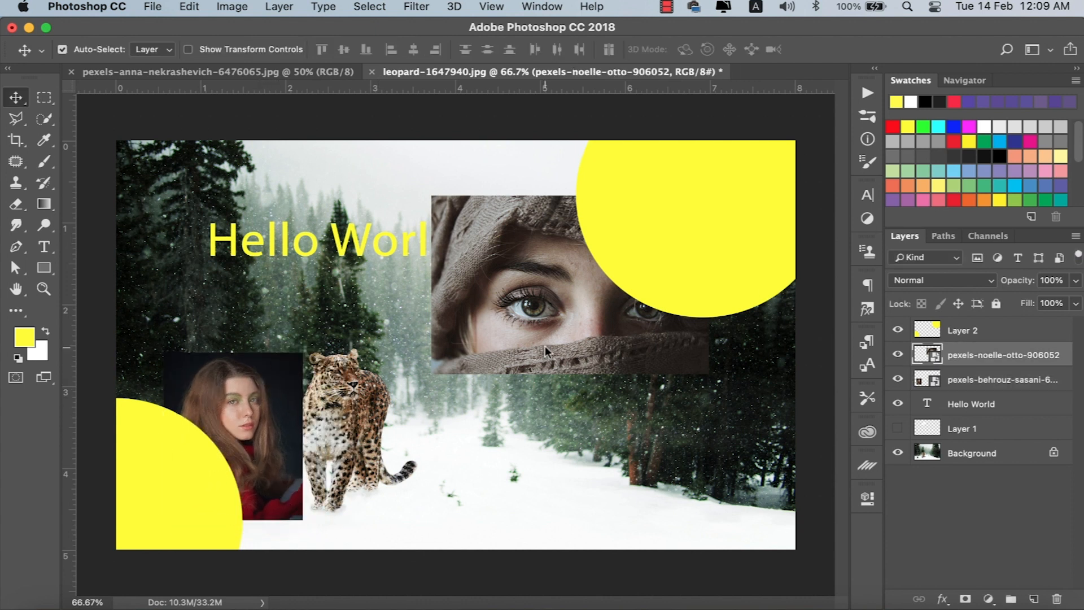
drag(1034, 361, 1016, 330)
drag(566, 303, 614, 291)
drag(371, 237, 334, 232)
drag(252, 433, 674, 456)
- Copy a rectangular strip of the woman's upper face to a new layer and delete the original portrait layer
click(43, 99)
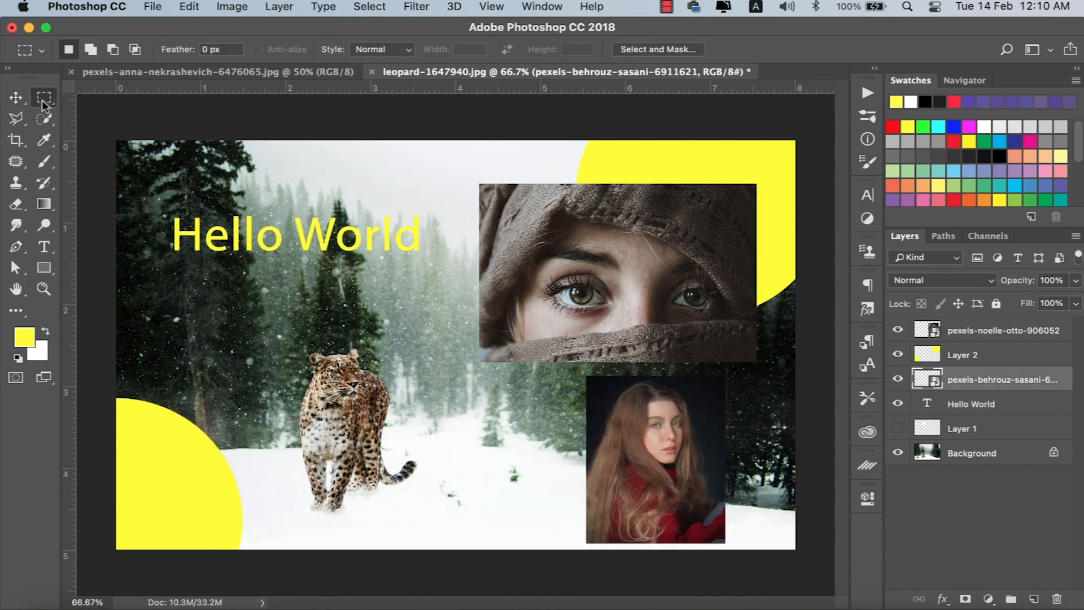
right_click(43, 102)
click(123, 99)
drag(591, 379, 721, 432)
key(shift+Down)
key(shift+Down)
key(shift+Down)
key(shift+Down)
key(super+j)
key(v)
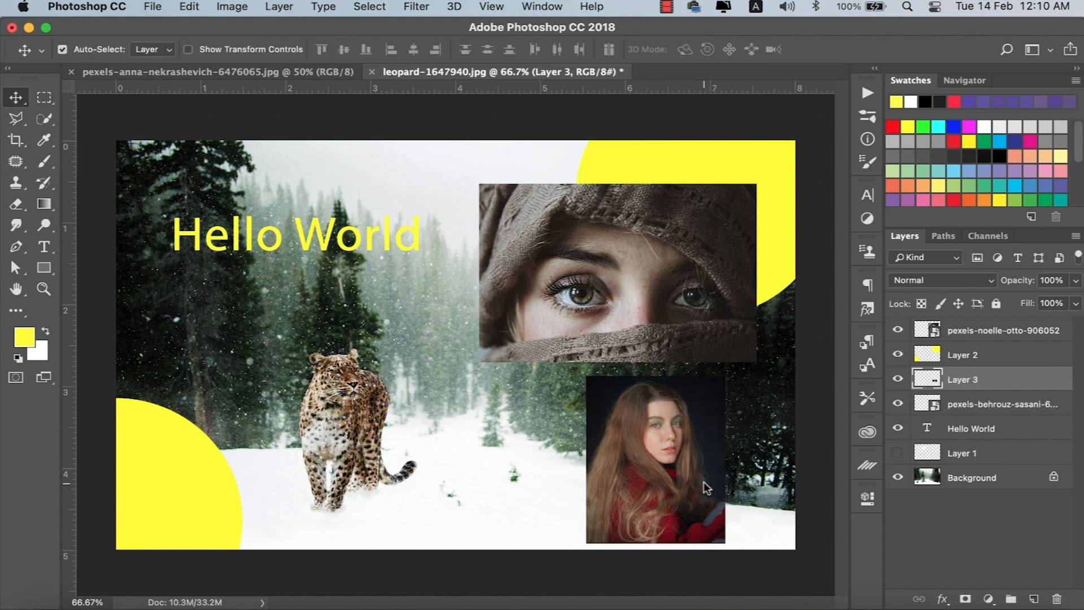
click(703, 482)
key(Delete)
- Enlarge the face strip to about 3.23 in wide beneath the hooded-eyes photo and trim its height from below
click(687, 423)
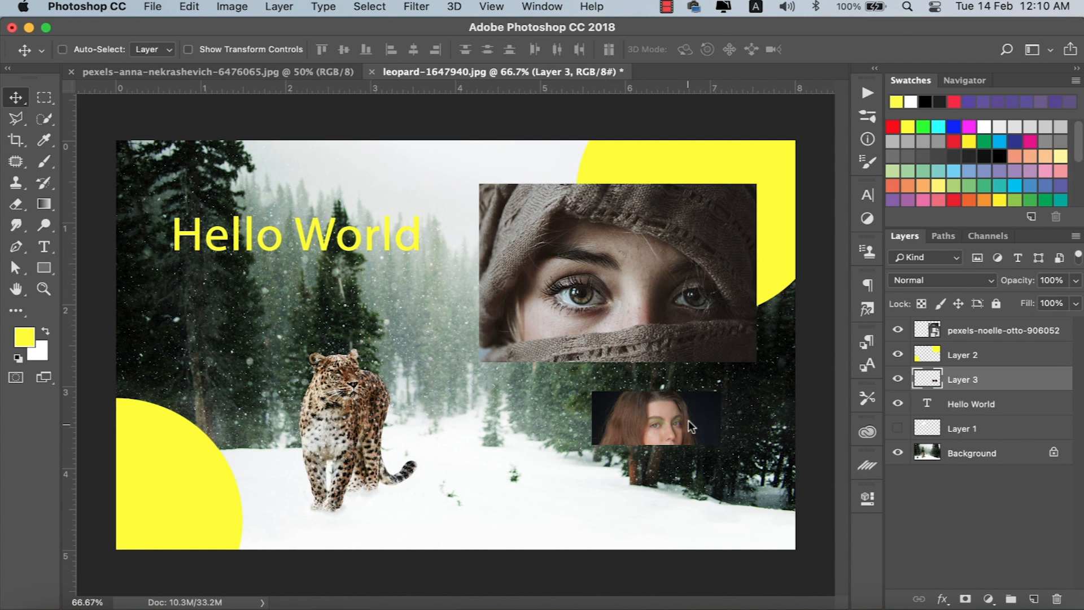
key(super+t)
drag(722, 392, 760, 379)
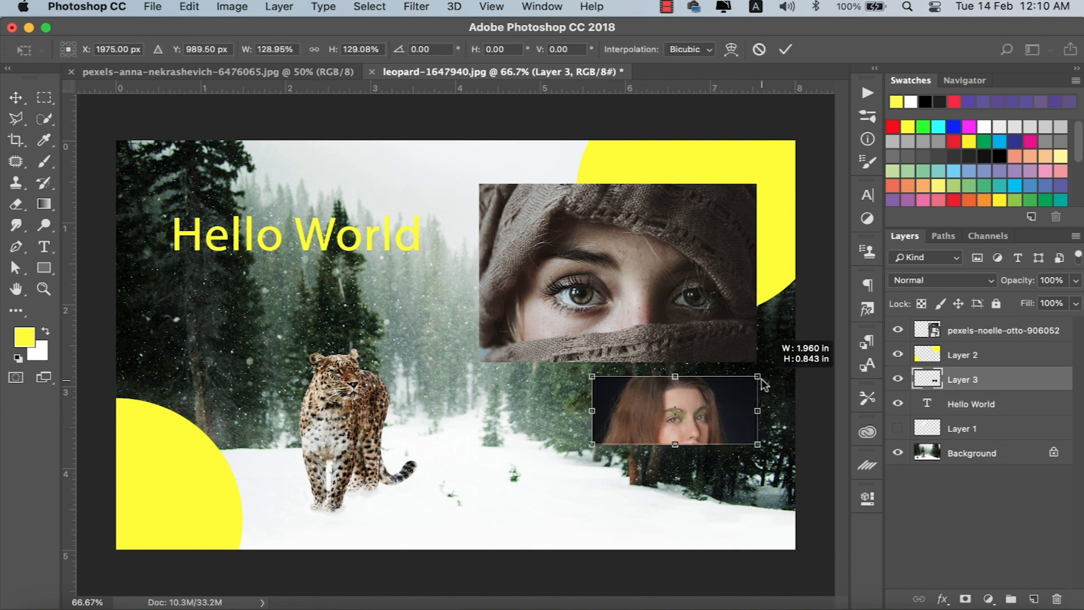
drag(603, 445, 466, 508)
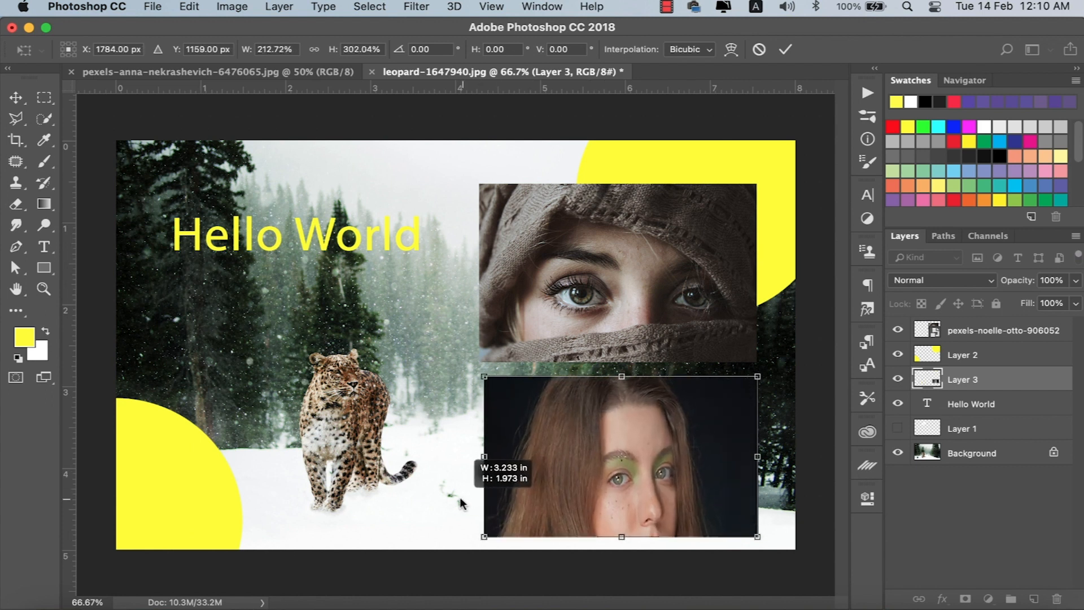
drag(621, 542, 626, 486)
key(Return)
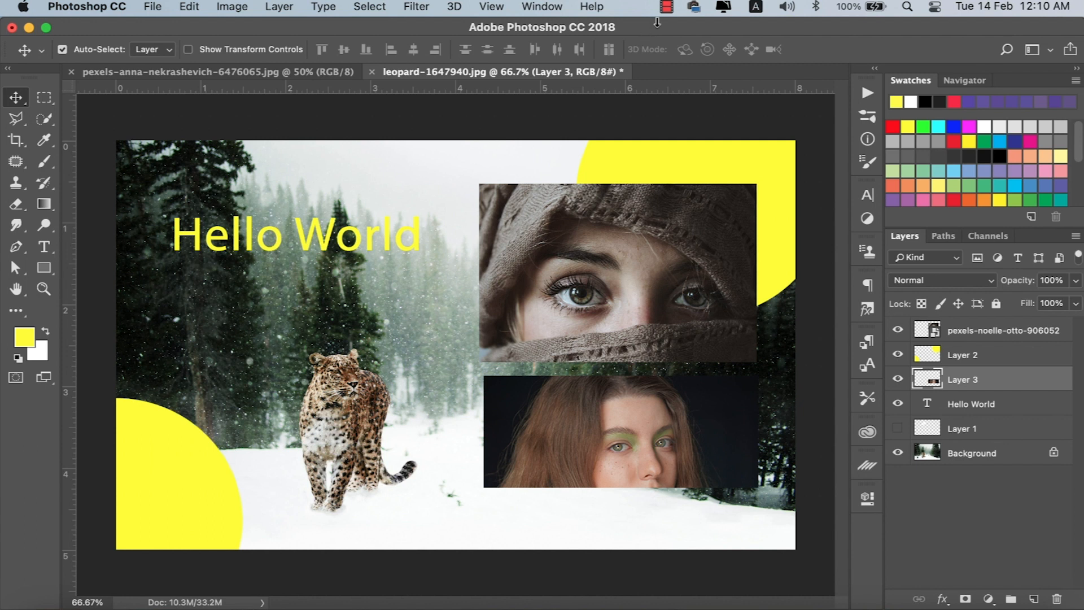
click(666, 7)
click(675, 48)
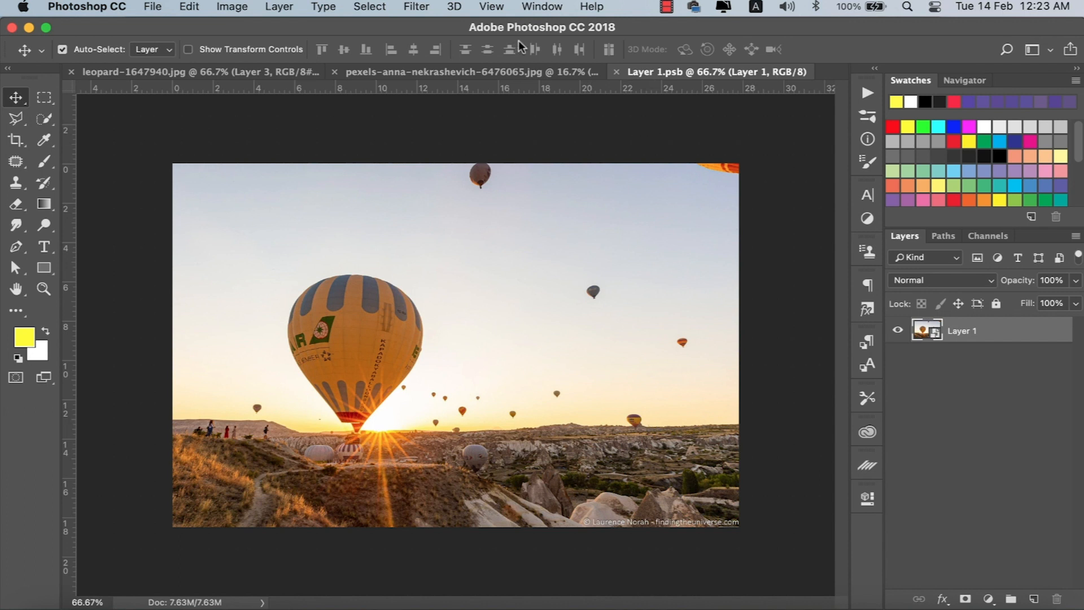
- Choose the Patch tool, rasterize Layer 1 and outline the small grey balloon in the sky
click(21, 170)
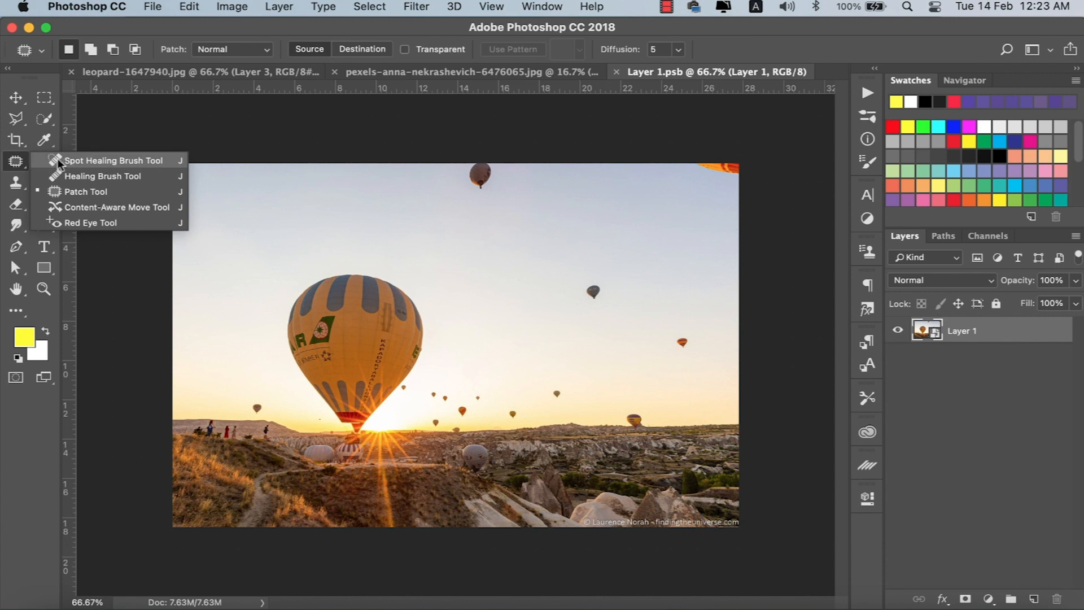
click(21, 164)
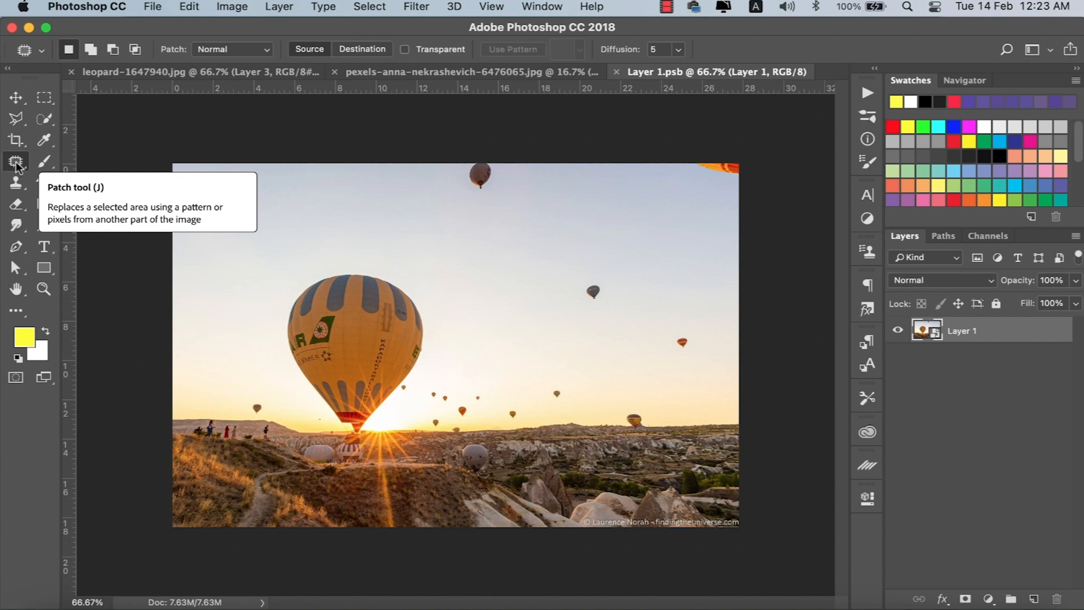
click(17, 164)
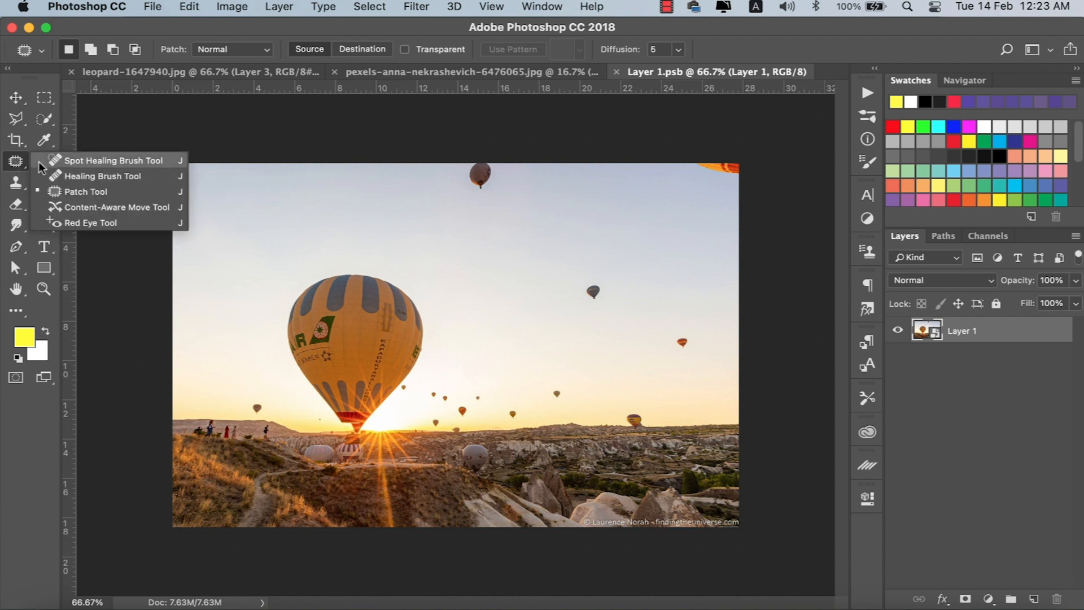
click(87, 191)
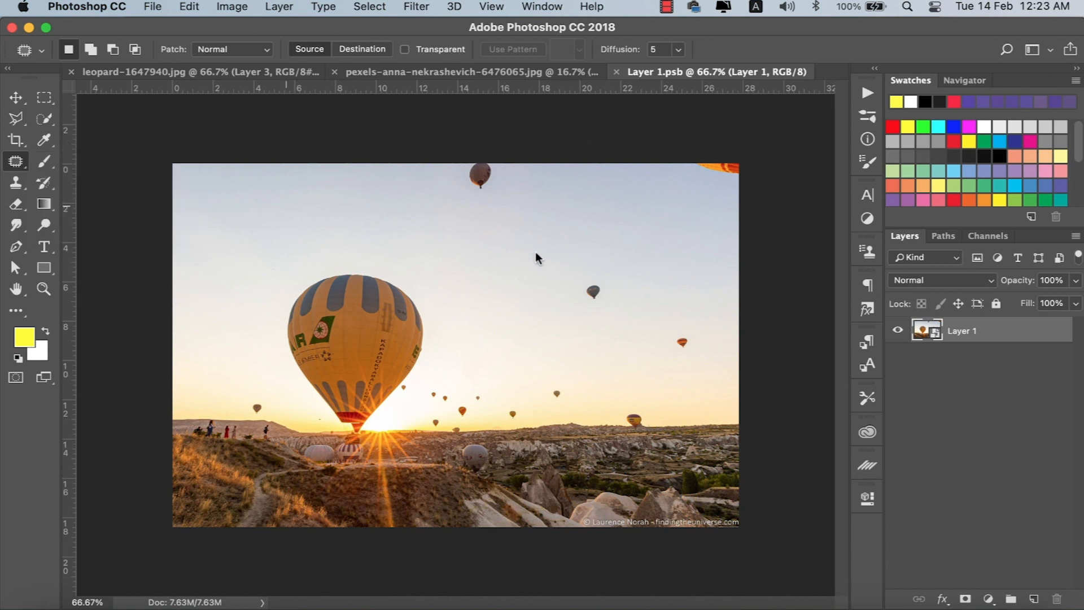
mouse_move(600, 276)
mouse_down()
mouse_move(559, 291)
mouse_move(599, 321)
mouse_move(674, 300)
mouse_move(597, 276)
mouse_up()
click(600, 288)
drag(617, 293, 601, 275)
click(592, 294)
click(608, 296)
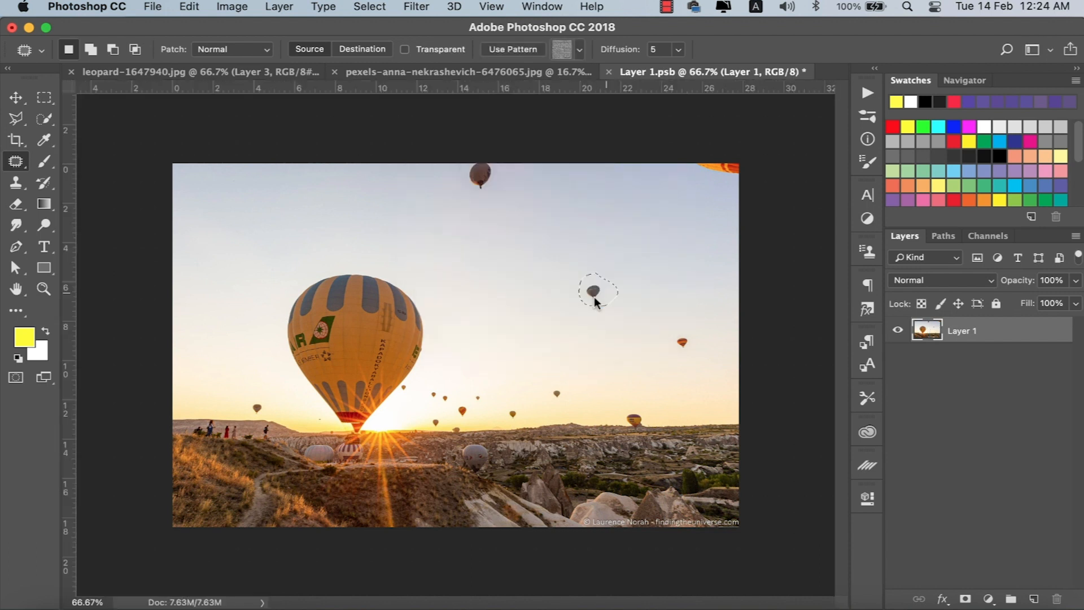
- Try patching the small grey and orange balloons with clean sky, and undo the patches
drag(592, 298, 516, 268)
mouse_move(684, 331)
mouse_down()
mouse_move(700, 364)
mouse_move(697, 333)
mouse_move(688, 350)
mouse_move(611, 317)
mouse_up()
key(super+d)
key(super+z)
key(super+alt+z)
key(super+alt+z)
- Clear the balloon selection and set up the Clone Stamp tool with a brush size of 100
right_click(16, 162)
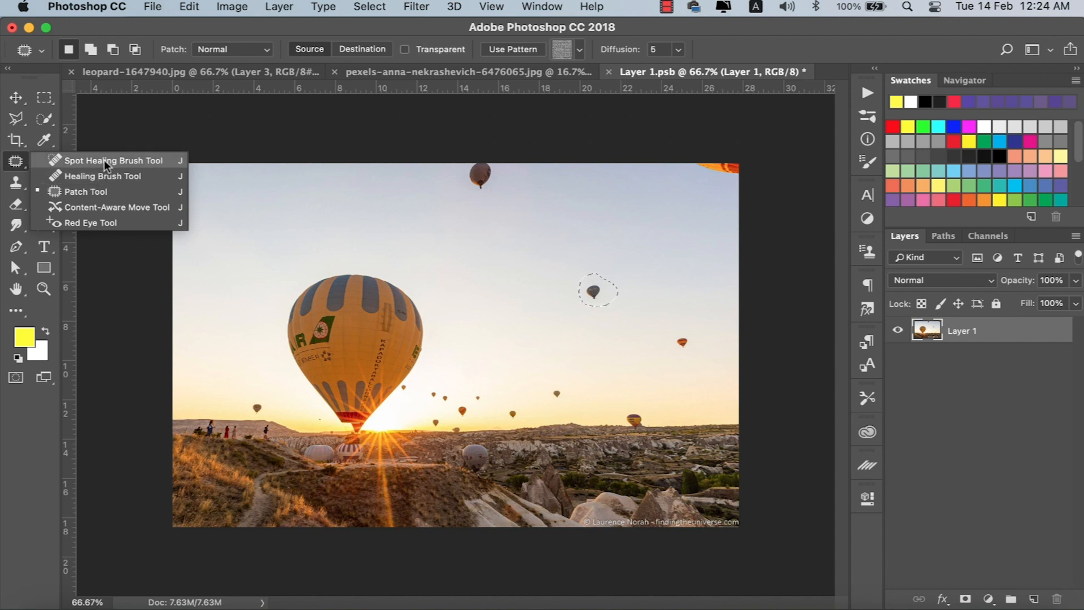
click(22, 161)
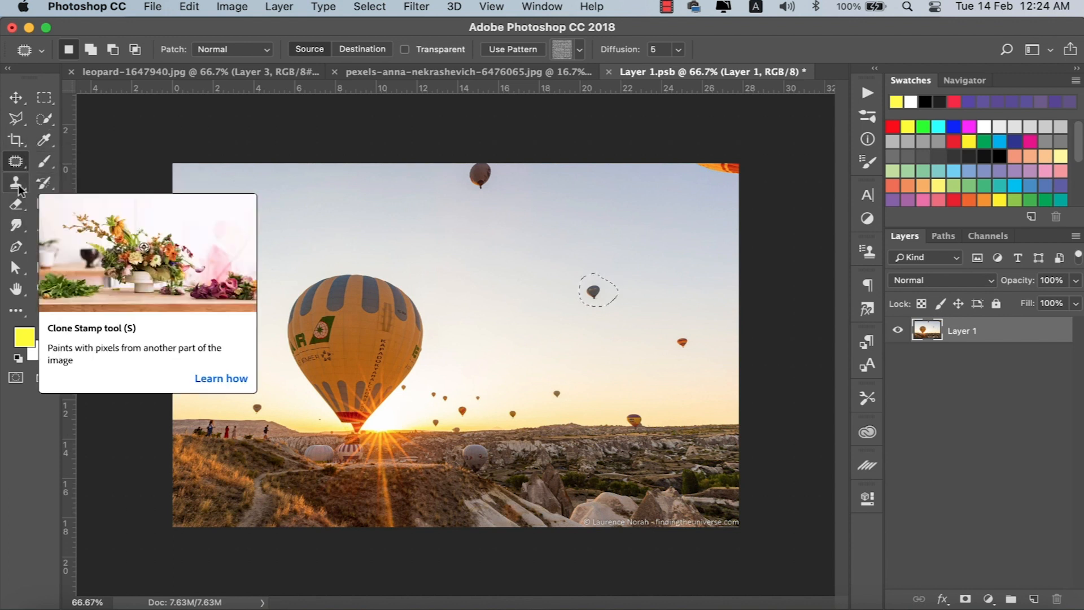
click(17, 182)
right_click(16, 182)
click(44, 185)
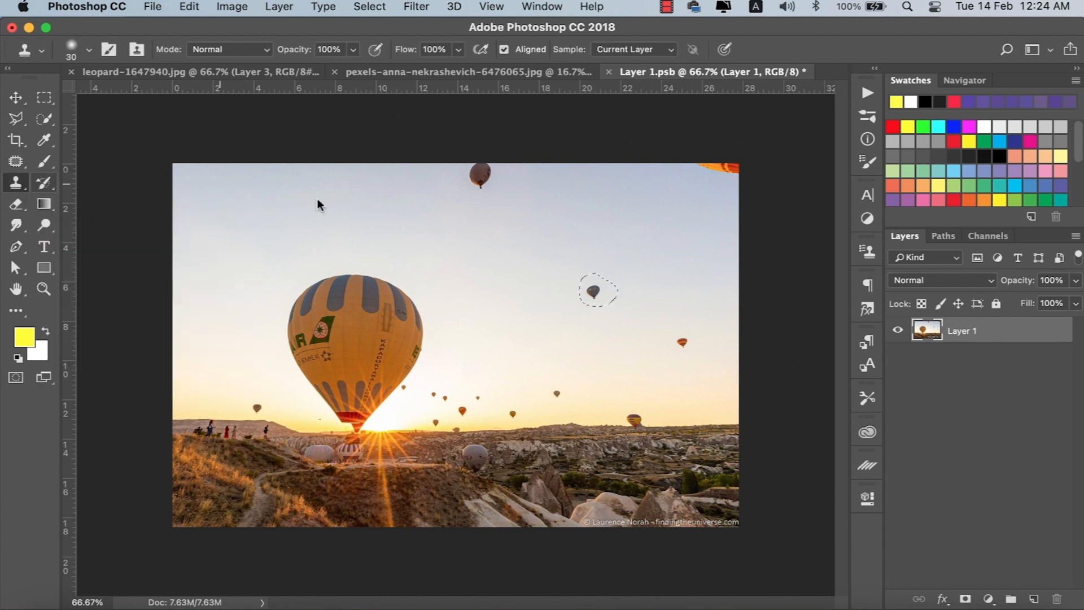
key(super+d)
key(bracketright)
key(bracketright)
key(bracketright)
key(bracketright)
key(bracketright)
key(bracketright)
key(bracketright)
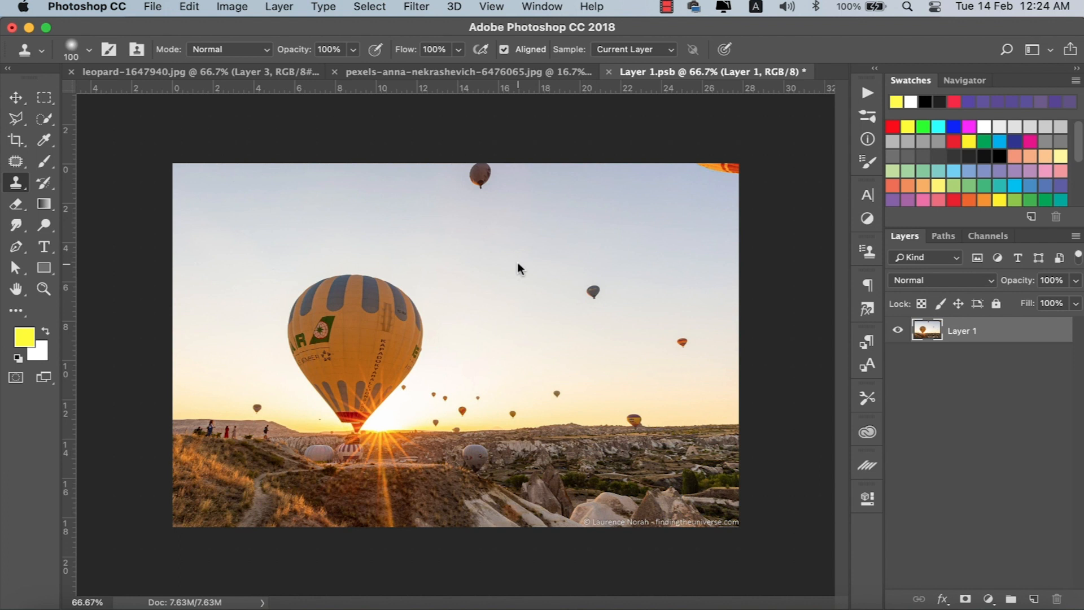
- Clone the small grey balloon onto two other spots in the sky and the small orange balloon onto one
alt+click(595, 286)
click(510, 246)
click(647, 231)
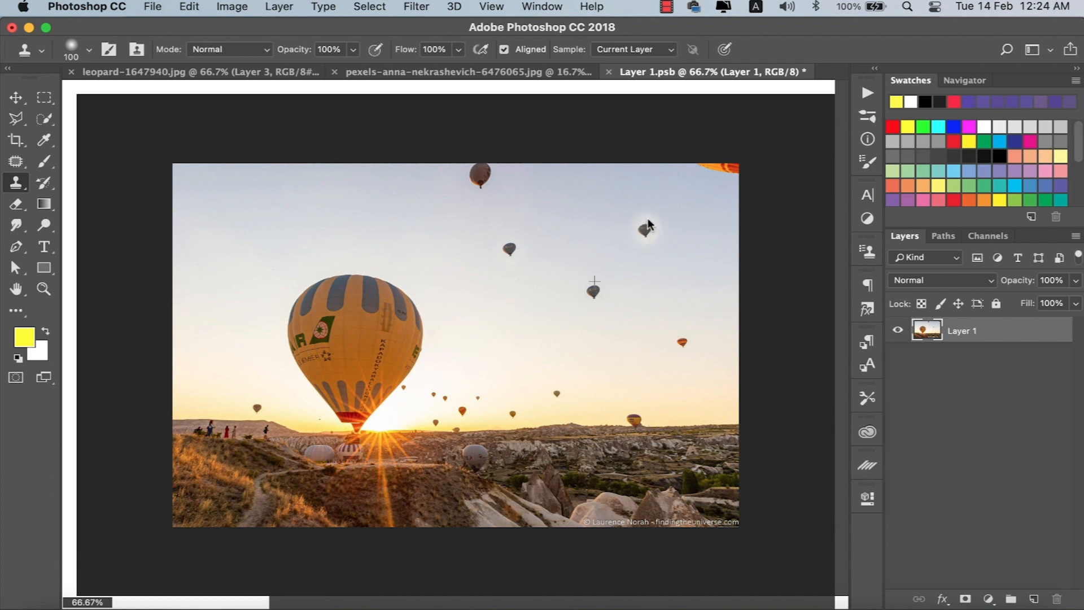
alt+click(682, 340)
click(485, 342)
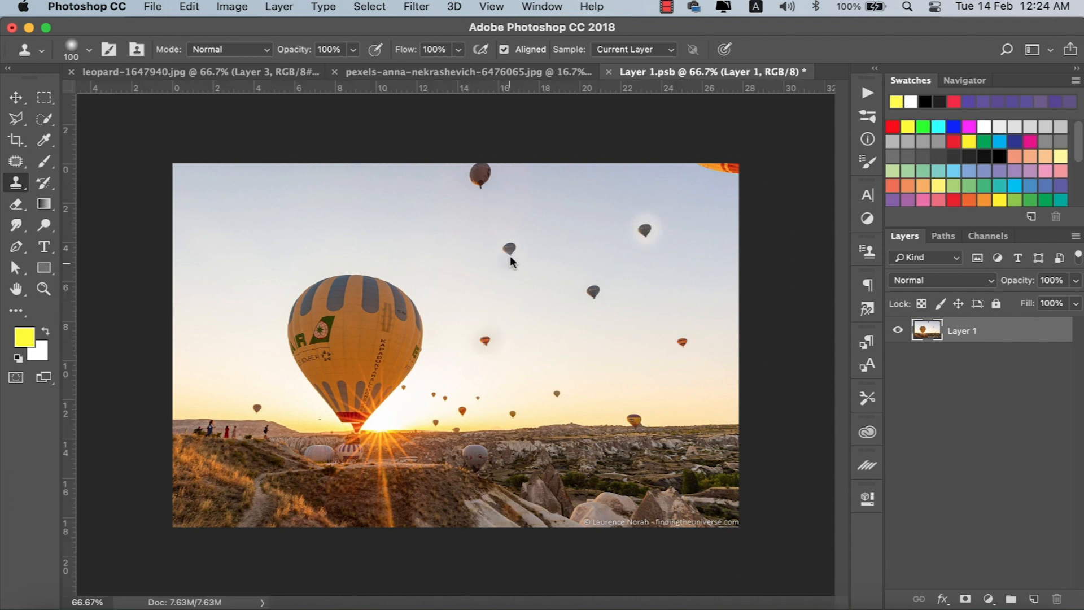
click(311, 218)
- Switch to the portrait document, choose the Spot Healing Brush and undo the placement of the balloon picture
click(388, 72)
click(17, 167)
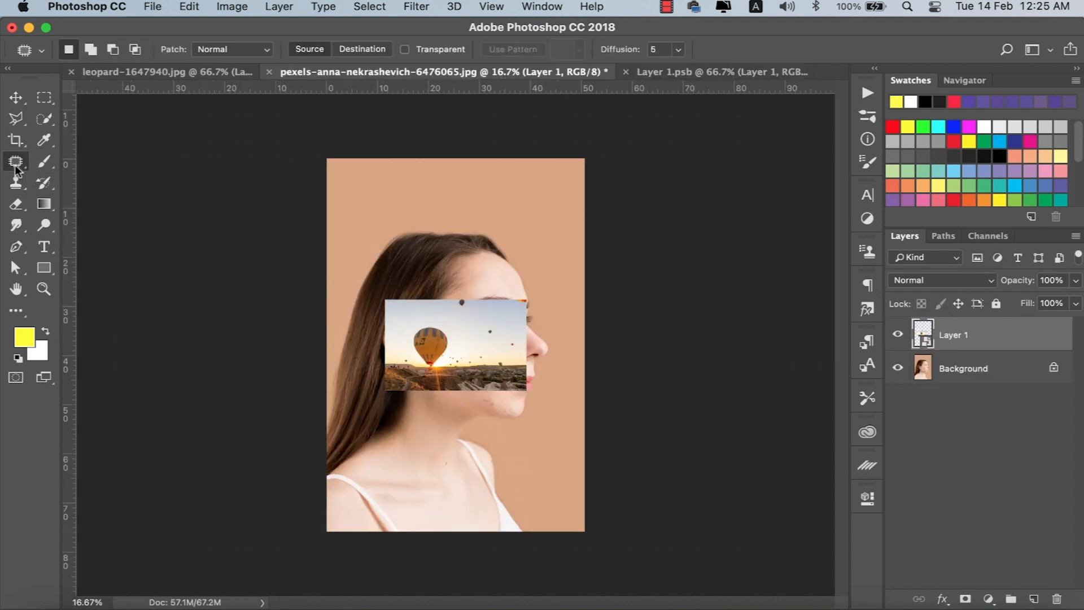
click(108, 161)
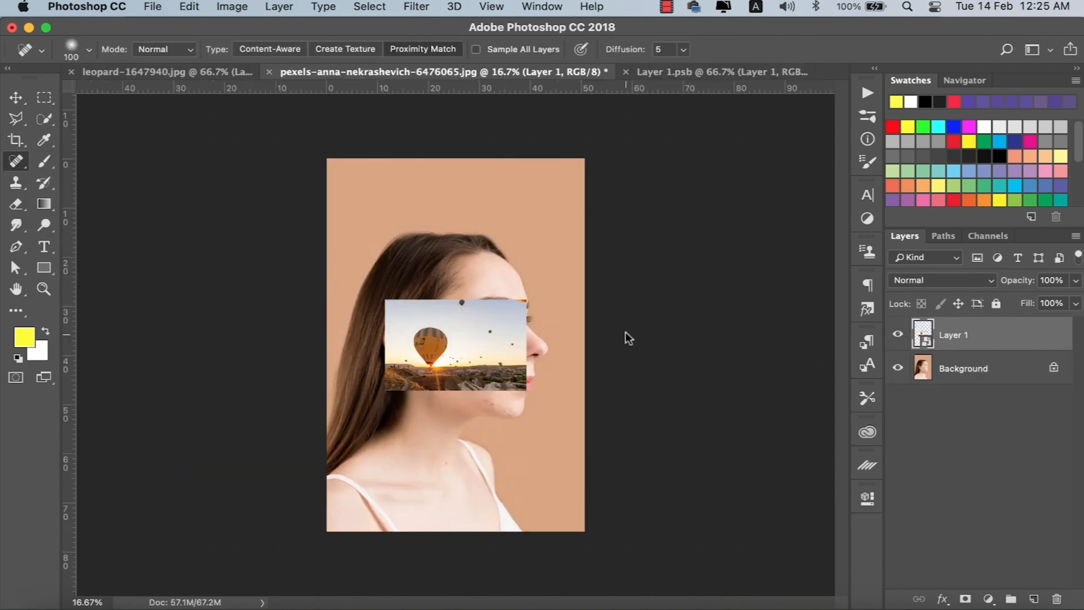
key(super+z)
- Set the Spot Healing Brush size to 150 for the blemishes on the cheek
key(super+equal)
key(super+equal)
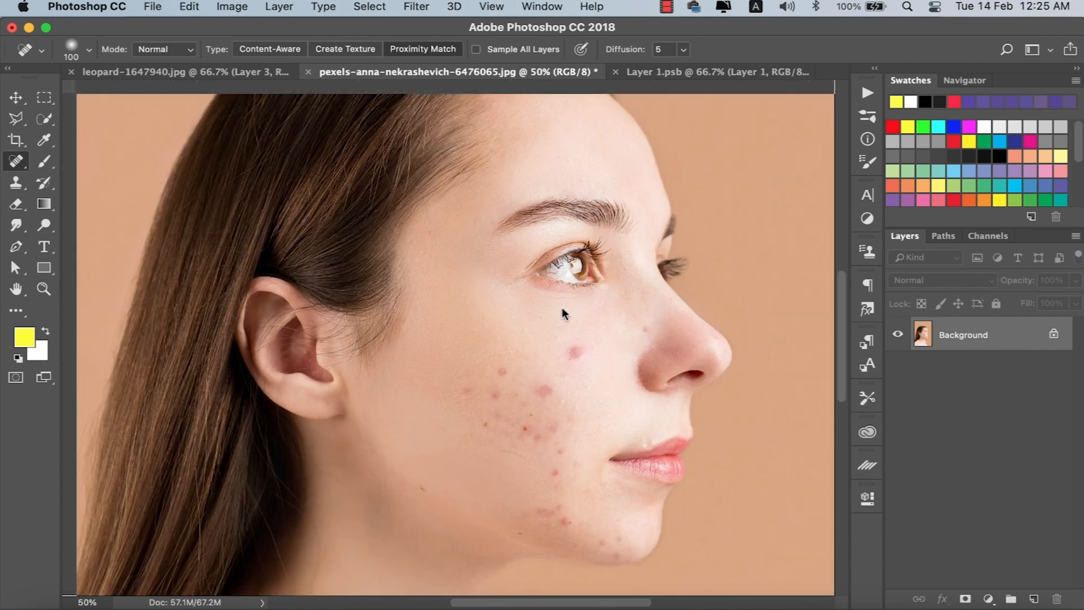
key(super+equal)
key(super+equal)
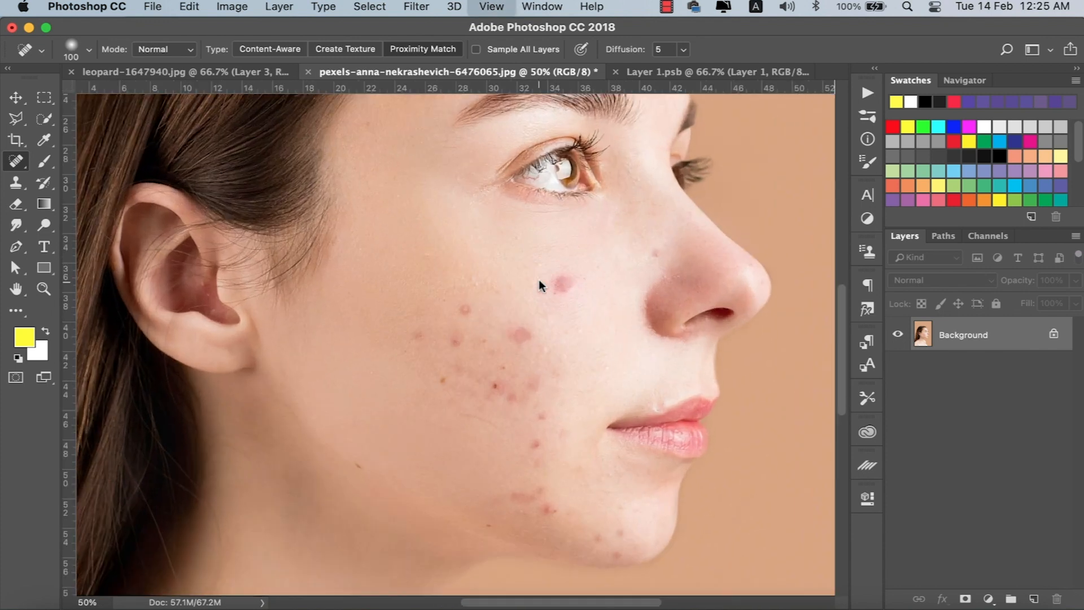
key(bracketright)
key(bracketright)
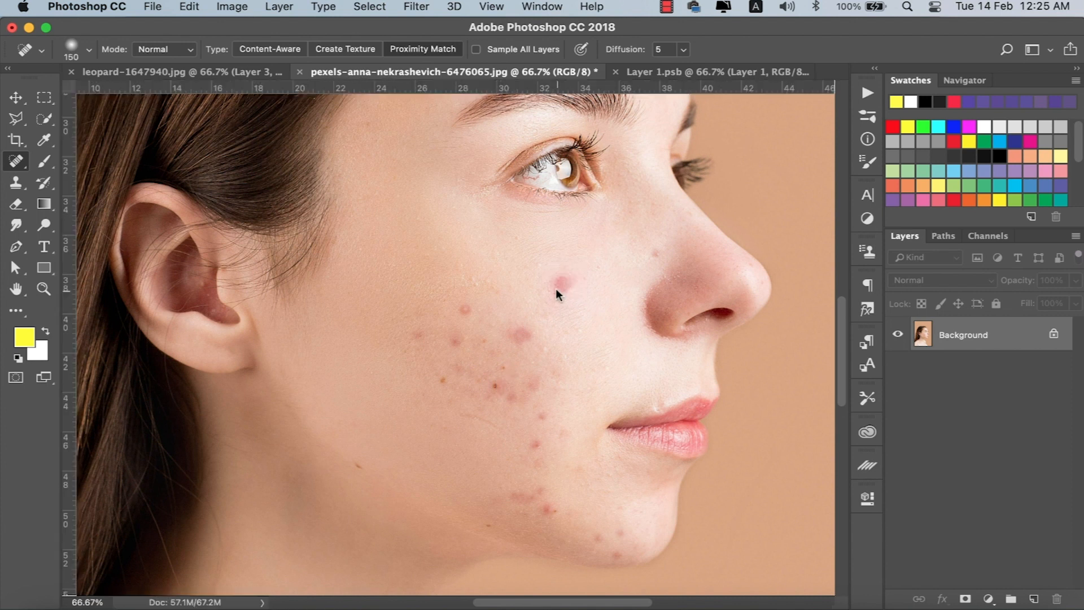
- Try the Healing Brush with an enlarged brush on a small cheek blemish
right_click(16, 161)
click(58, 175)
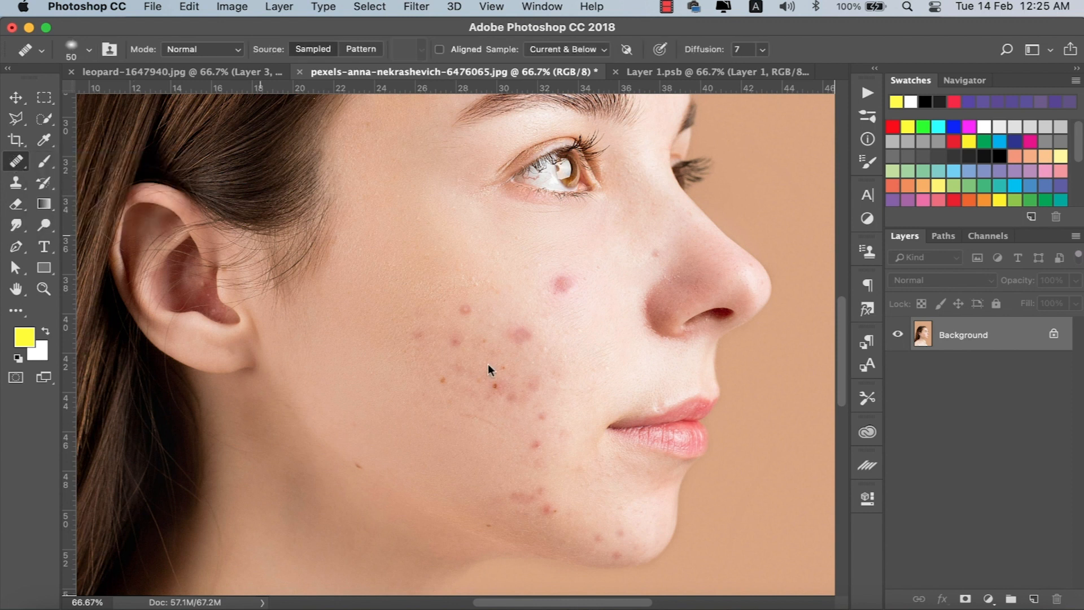
key(bracketright)
key(bracketright)
key(bracketright)
key(bracketright)
key(bracketright)
click(468, 310)
- Return to the Spot Healing Brush and set its type to Content-Aware
right_click(23, 163)
click(84, 161)
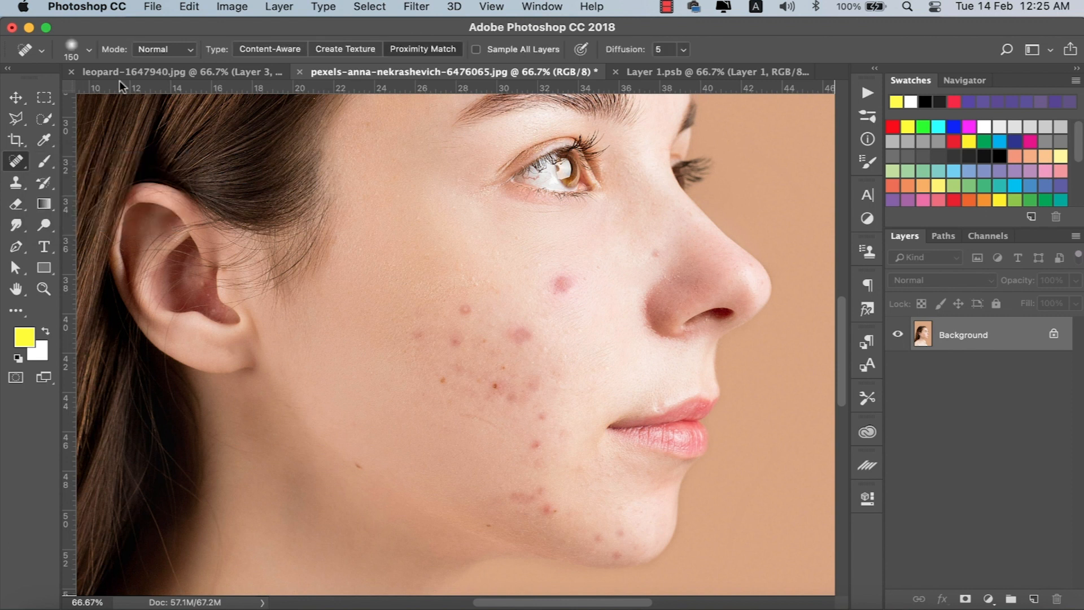
click(343, 49)
click(286, 48)
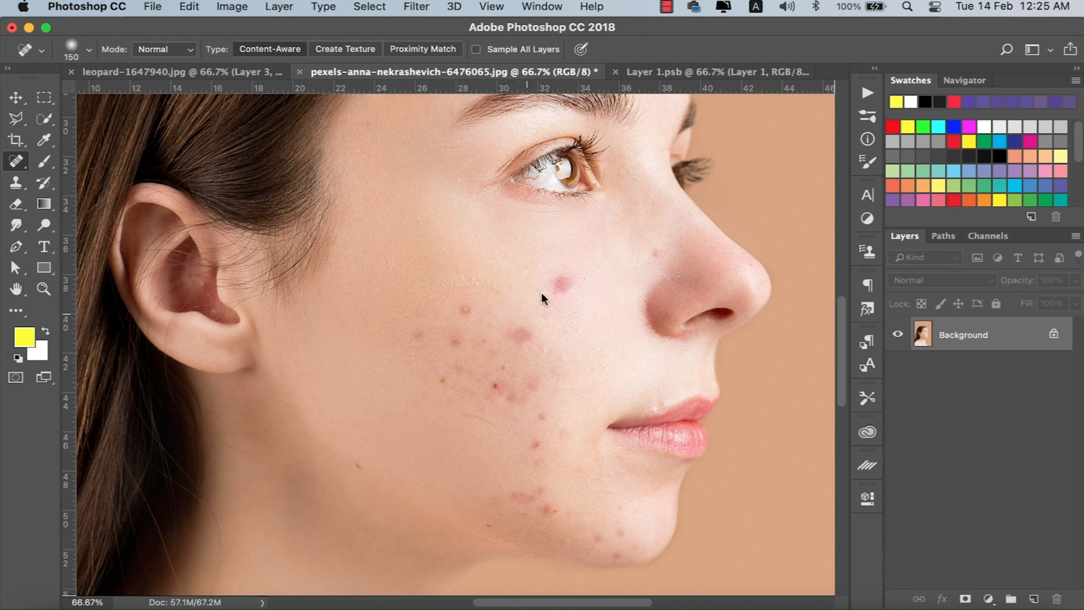
- Heal the large pink spot below the eye, and two smaller spots on the outer cheek with the brush size at 80
click(561, 285)
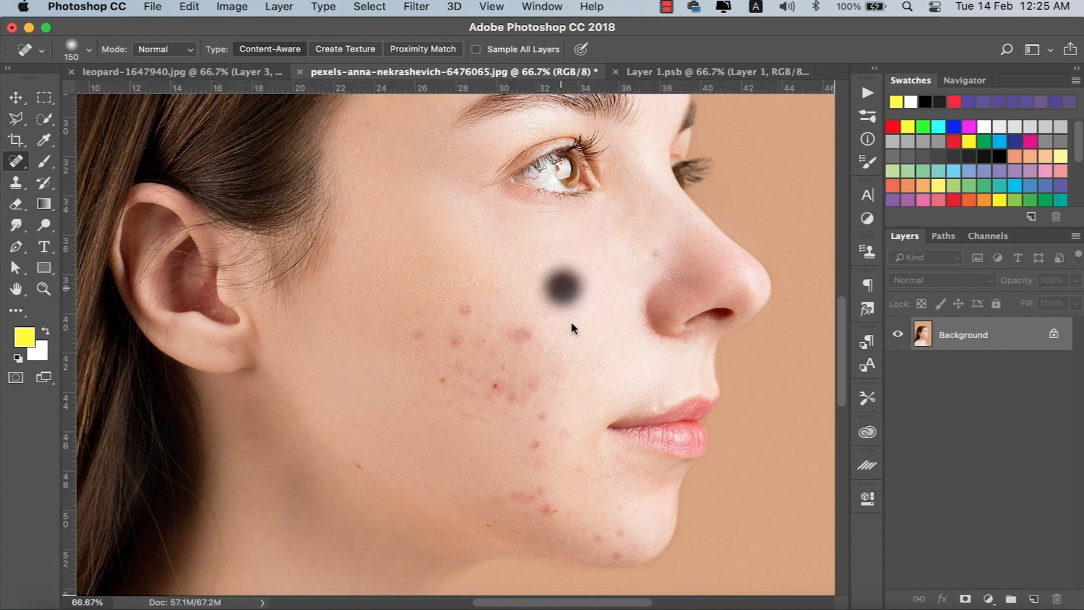
key(bracketleft)
key(bracketleft)
key(bracketleft)
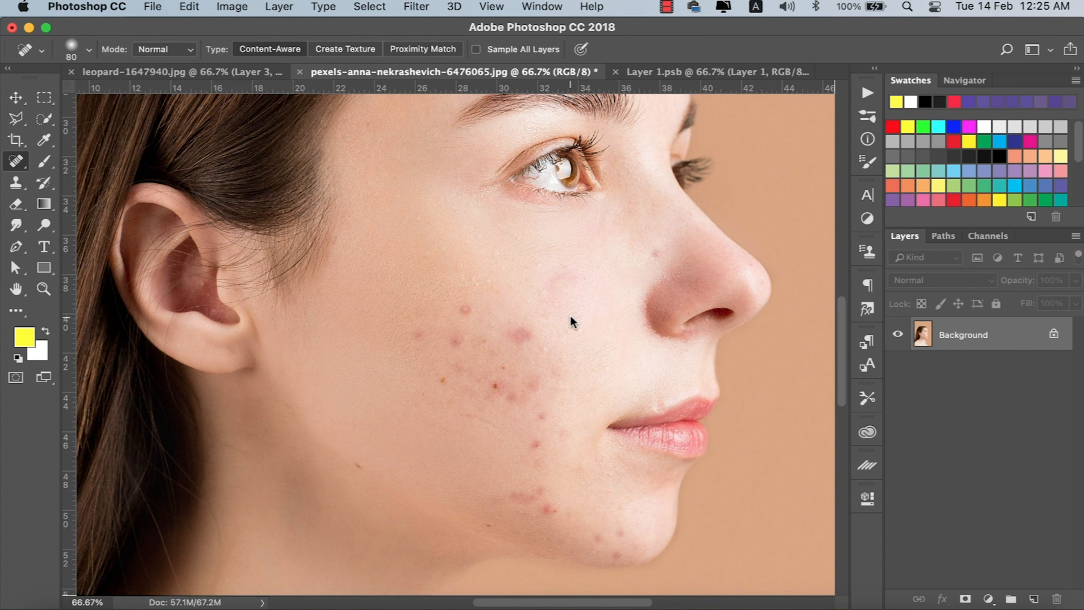
click(462, 308)
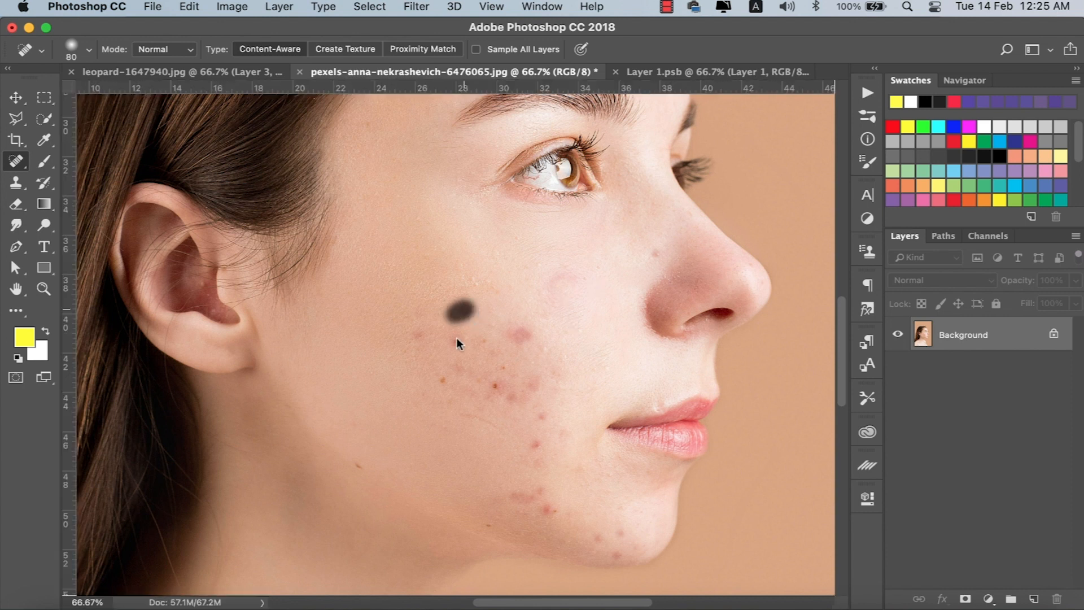
click(418, 336)
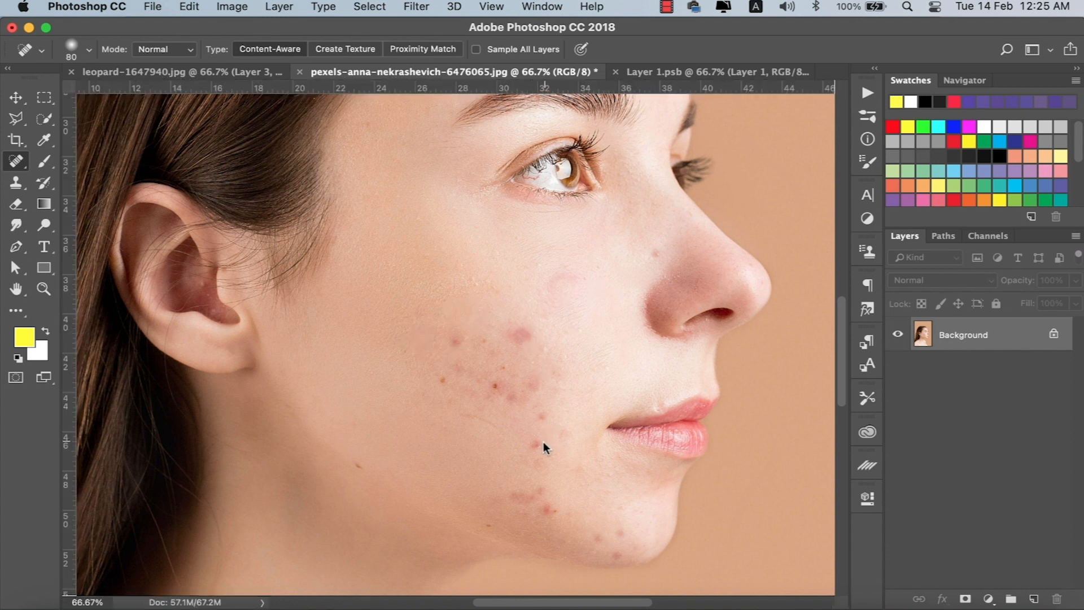
- Heal further spots on the middle and lower cheek, below the eye and beside the nose
drag(543, 442, 522, 452)
click(520, 336)
drag(570, 276, 550, 289)
click(655, 252)
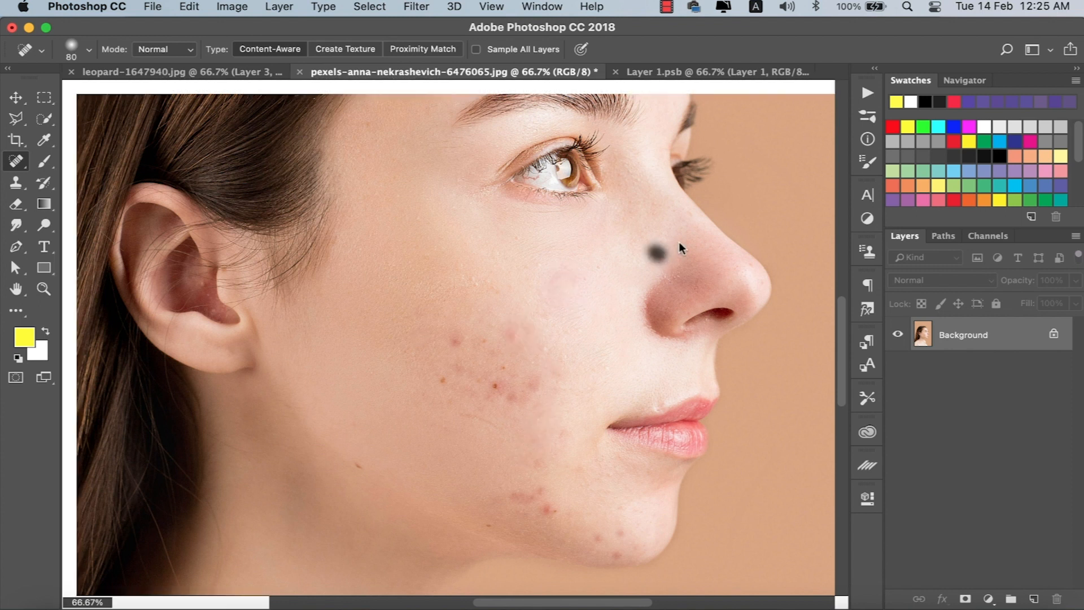
click(483, 338)
click(496, 387)
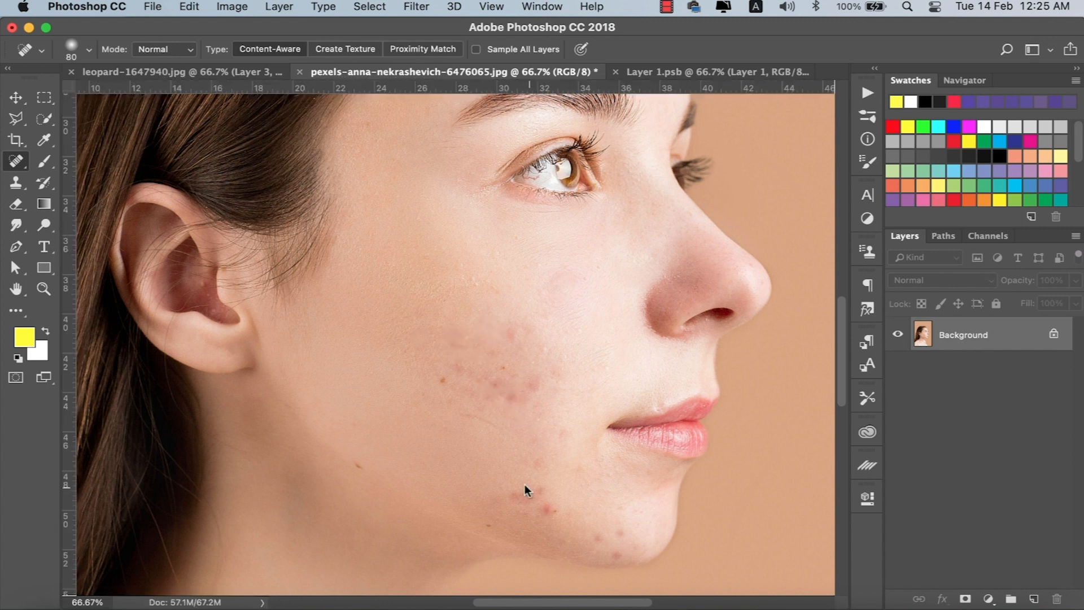
- Patch the marks in the middle of the cheek with clean skin using the Patch tool, and clear the selection
right_click(18, 163)
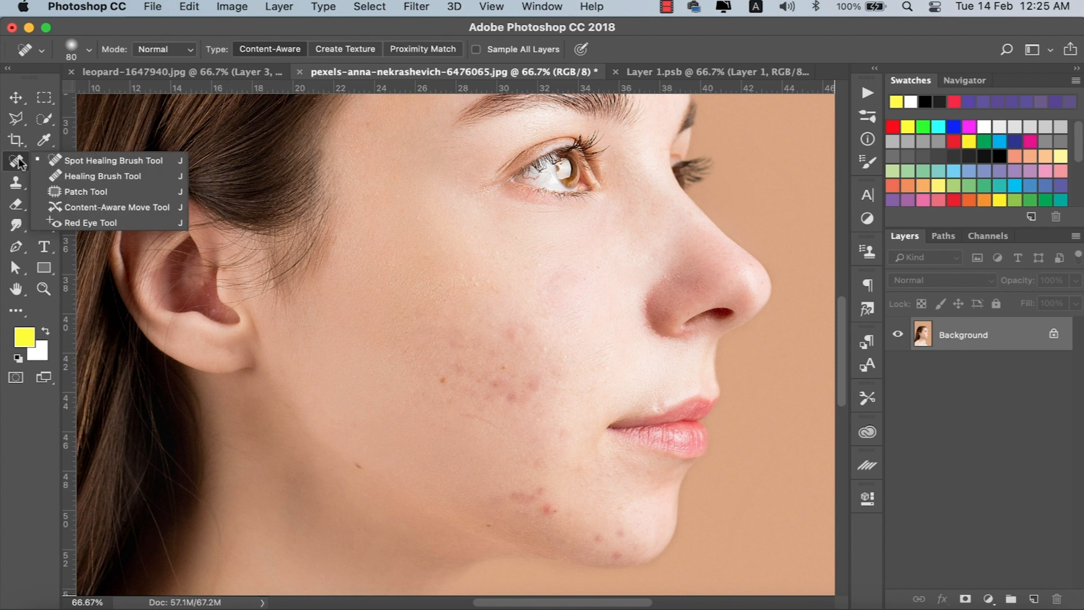
click(85, 191)
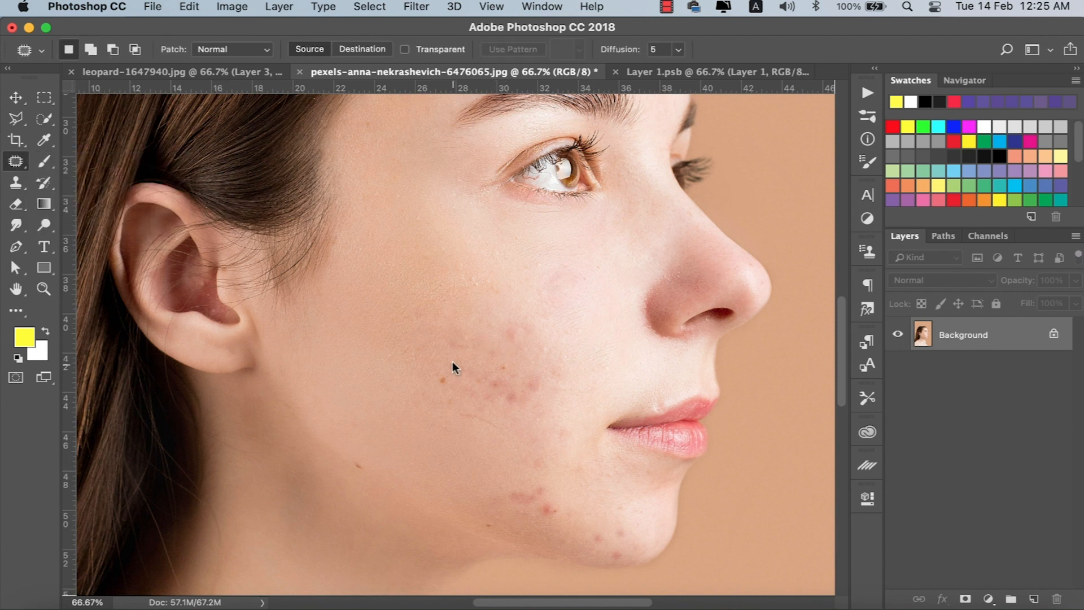
drag(456, 361, 418, 282)
key(super+d)
mouse_move(543, 371)
mouse_down()
mouse_move(509, 367)
mouse_move(397, 277)
mouse_up()
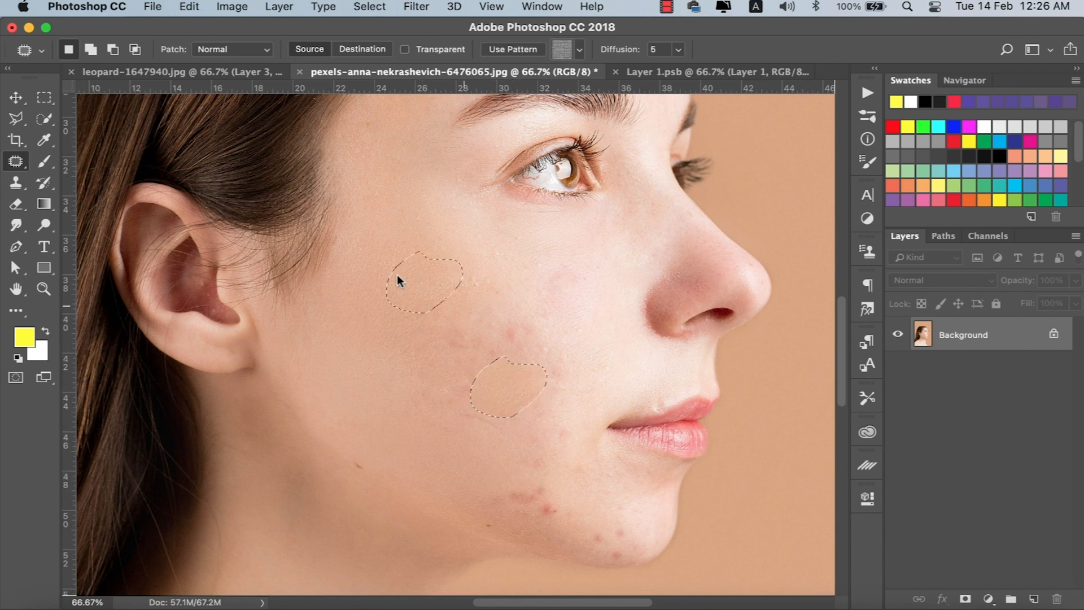
key(super+d)
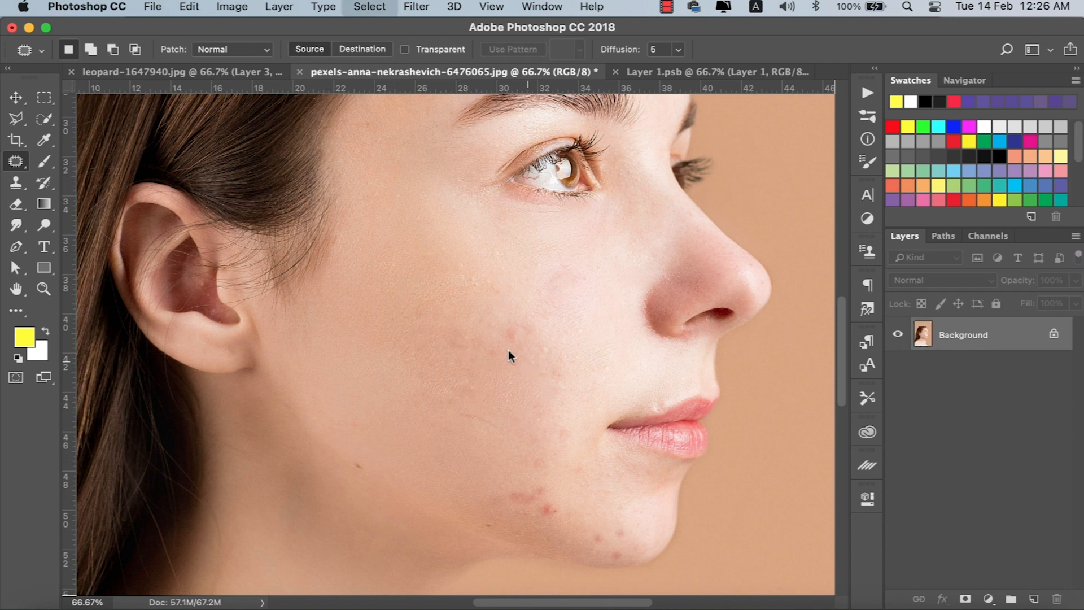
- Patch the remaining redness on the cheek and the spots above the jaw with clean skin, clearing each selection
mouse_move(519, 319)
mouse_down()
mouse_move(474, 335)
mouse_move(480, 374)
mouse_move(534, 354)
mouse_move(534, 324)
mouse_move(481, 329)
mouse_move(417, 294)
mouse_up()
key(super+d)
drag(483, 305, 488, 338)
drag(436, 276, 437, 277)
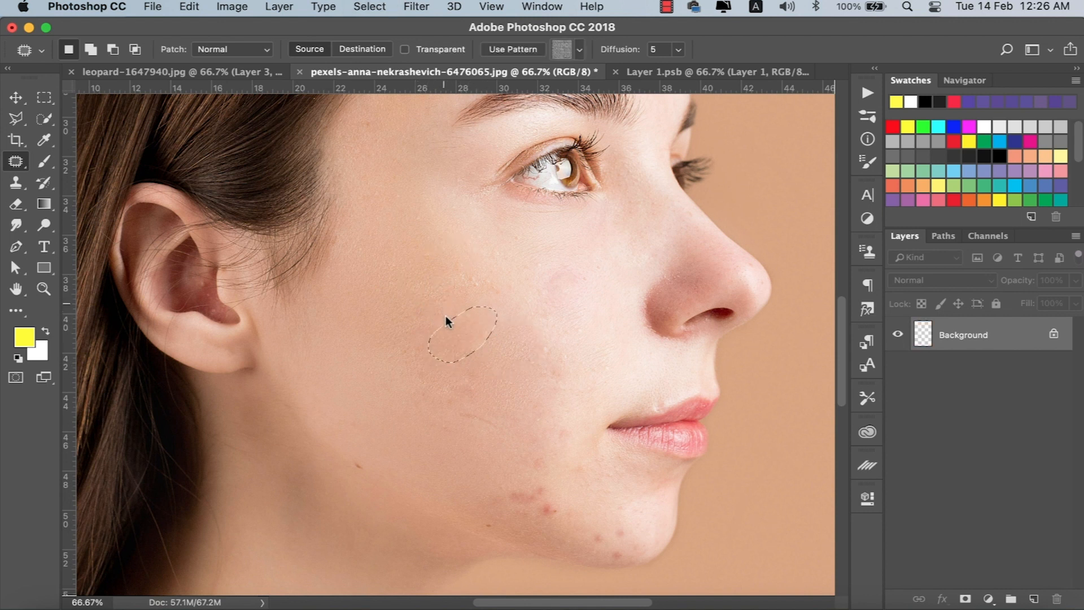
key(super+d)
mouse_move(543, 471)
mouse_down()
mouse_move(527, 518)
mouse_move(563, 502)
mouse_move(526, 499)
mouse_move(448, 449)
mouse_up()
key(super+d)
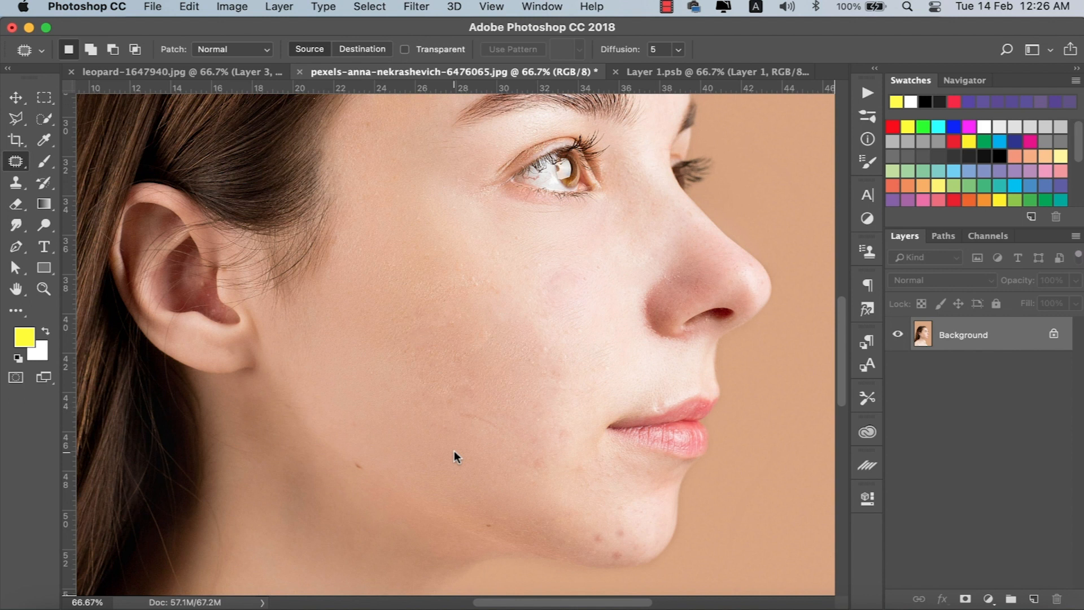
- Choose the Brush tool and reduce its size to 300
drag(52, 170, 85, 163)
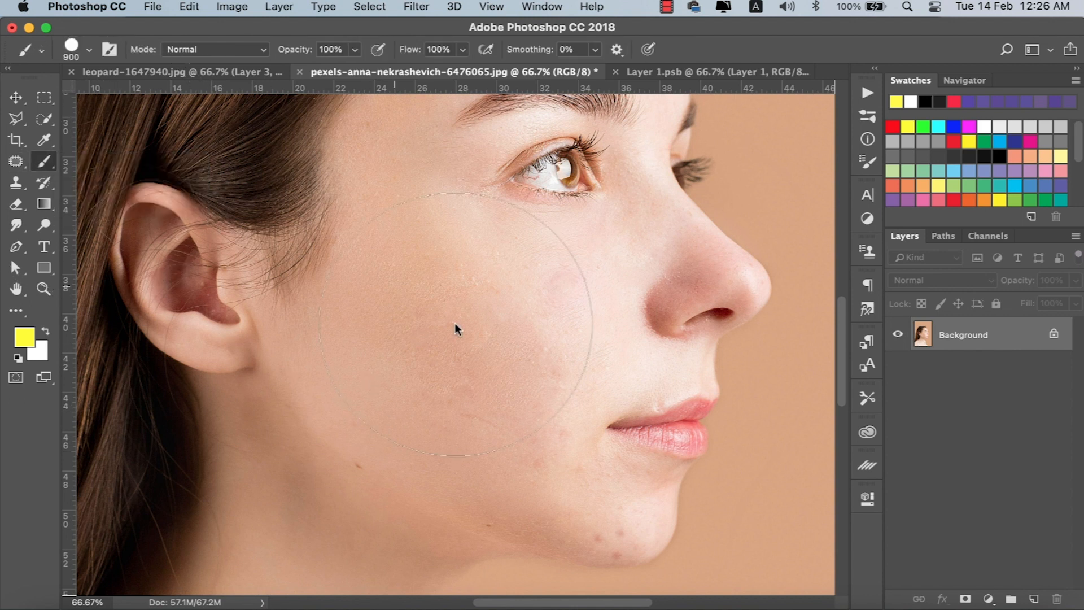
key(bracketleft)
key(bracketleft)
key(bracketleft)
key(bracketleft)
key(bracketleft)
key(bracketleft)
- Pick the Soft Round brush from General Brushes, dab yellow on the cheek as a test and undo the dab
right_click(534, 287)
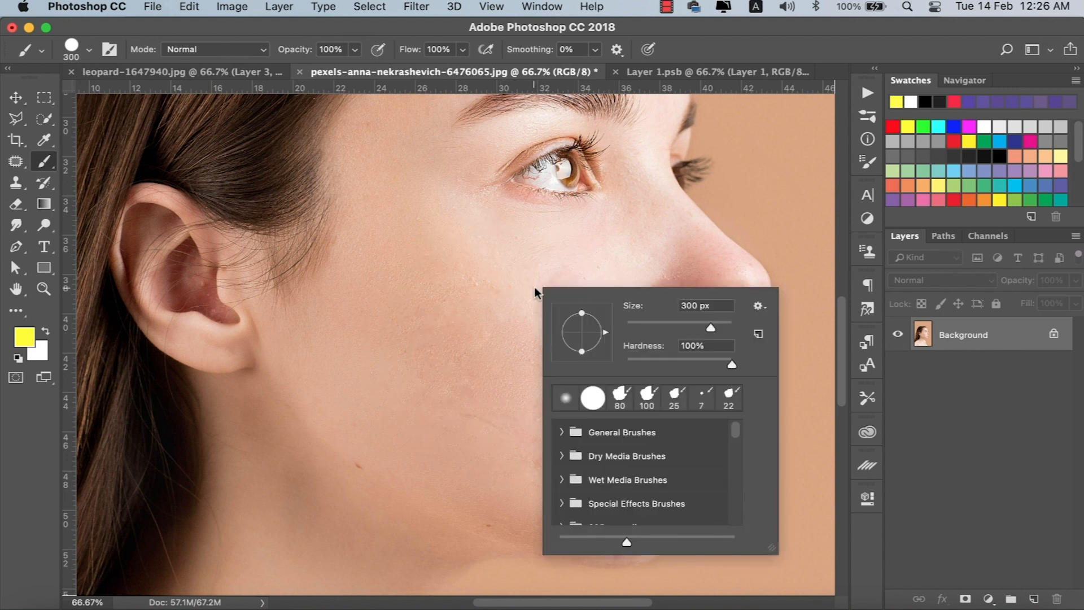
click(573, 437)
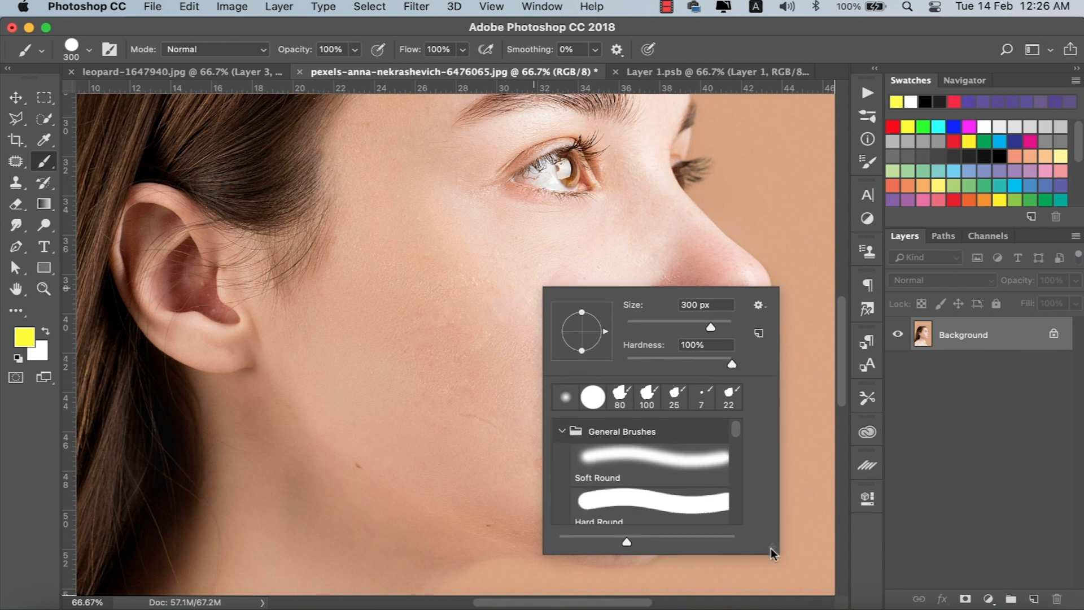
drag(771, 547, 805, 594)
click(617, 459)
click(448, 317)
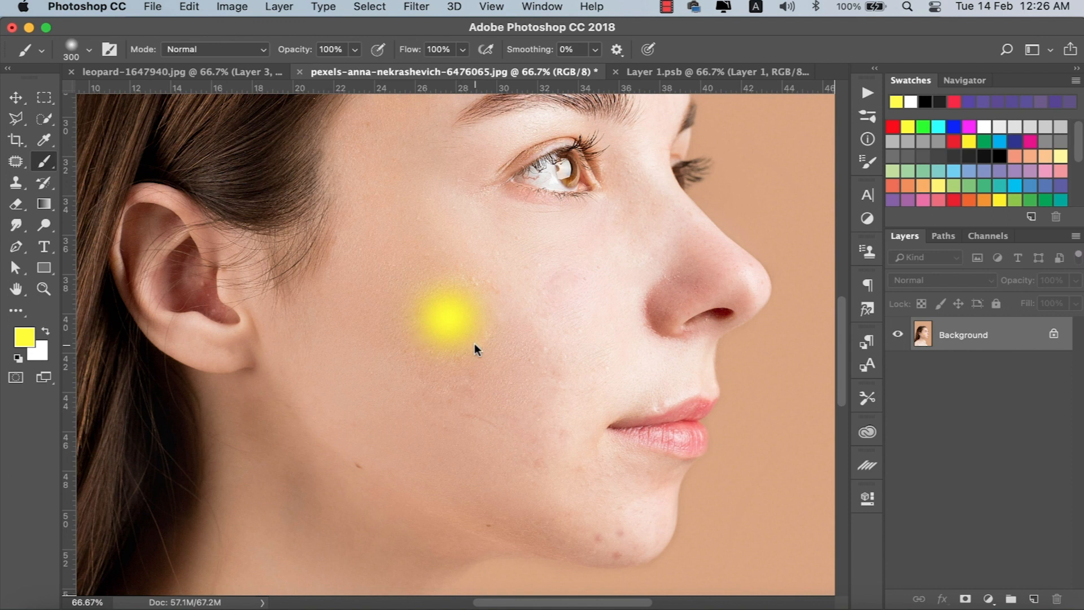
key(super+z)
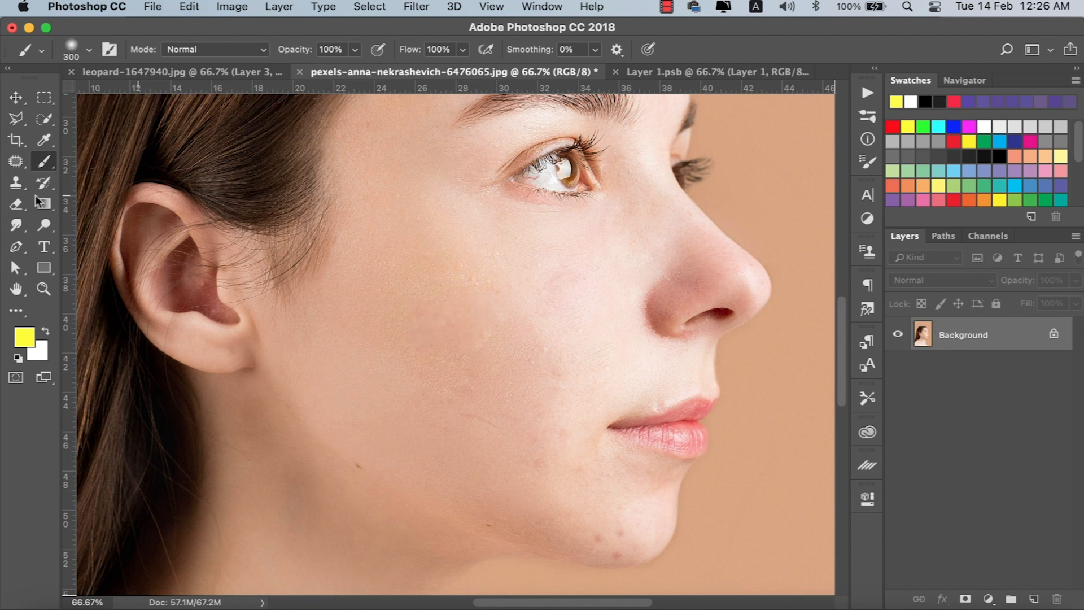
- Sample the cheek's skin tone as the foreground colour and paint over the cheek with the soft brush at size 900
click(44, 146)
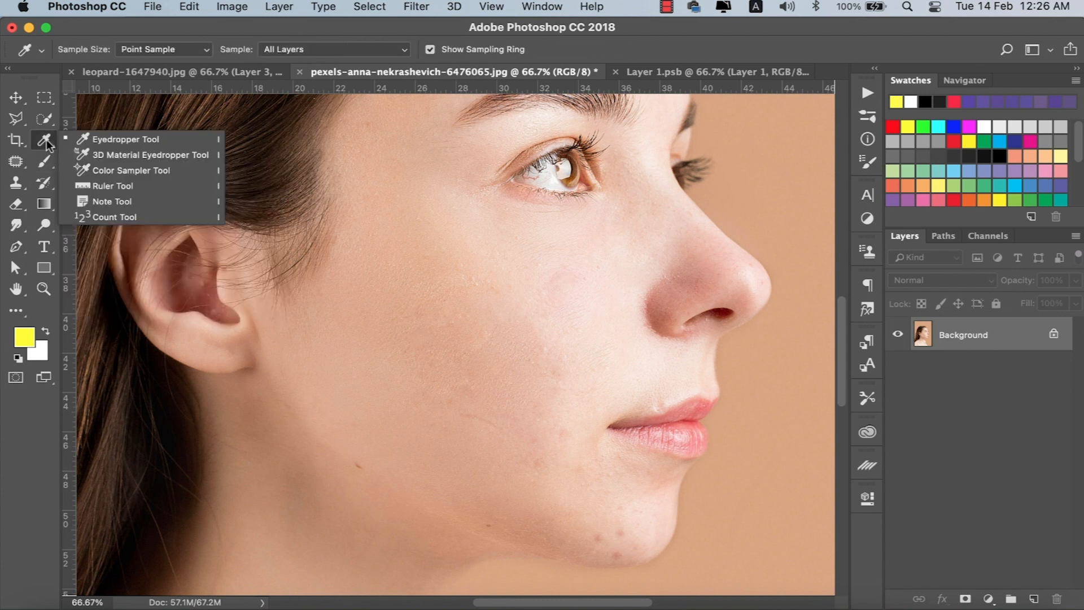
click(502, 342)
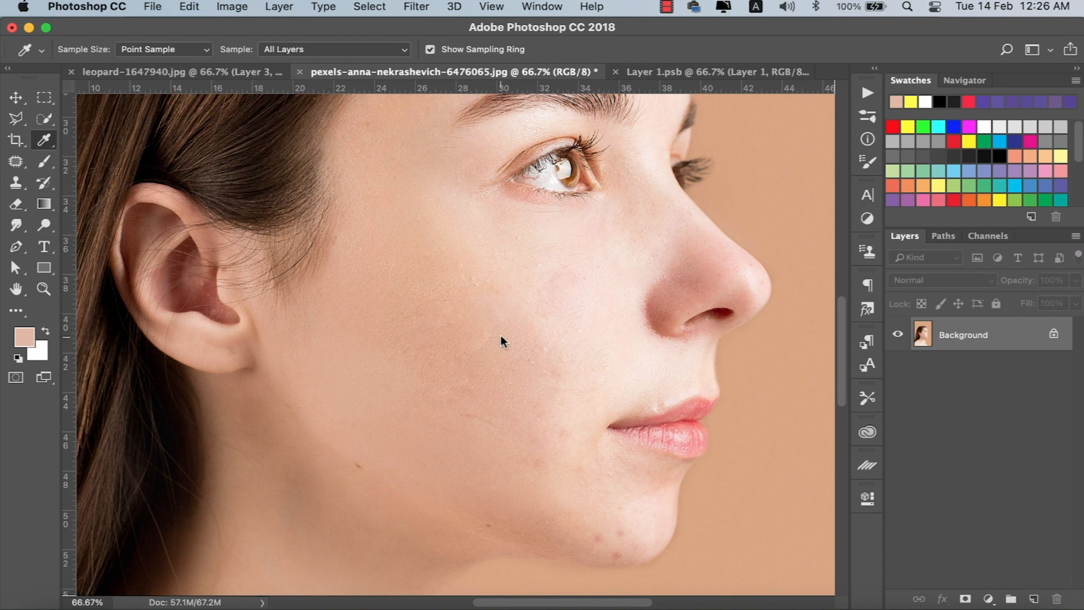
key(b)
key(bracketright)
key(bracketright)
key(bracketright)
mouse_move(504, 329)
mouse_down()
mouse_move(483, 343)
mouse_move(495, 345)
mouse_move(573, 533)
mouse_move(540, 337)
mouse_move(471, 438)
mouse_move(456, 435)
mouse_move(486, 451)
mouse_move(406, 349)
mouse_up()
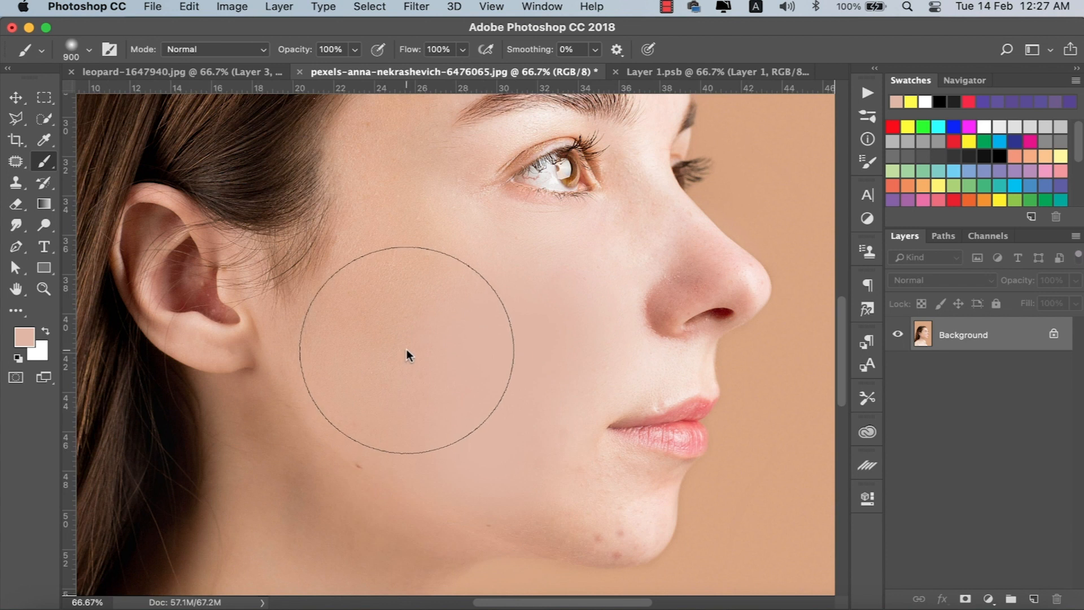
- Compare the portrait with and without the last skin-tone stroke by repeatedly undoing and redoing it
key(super+minus)
key(super+minus)
key(super+minus)
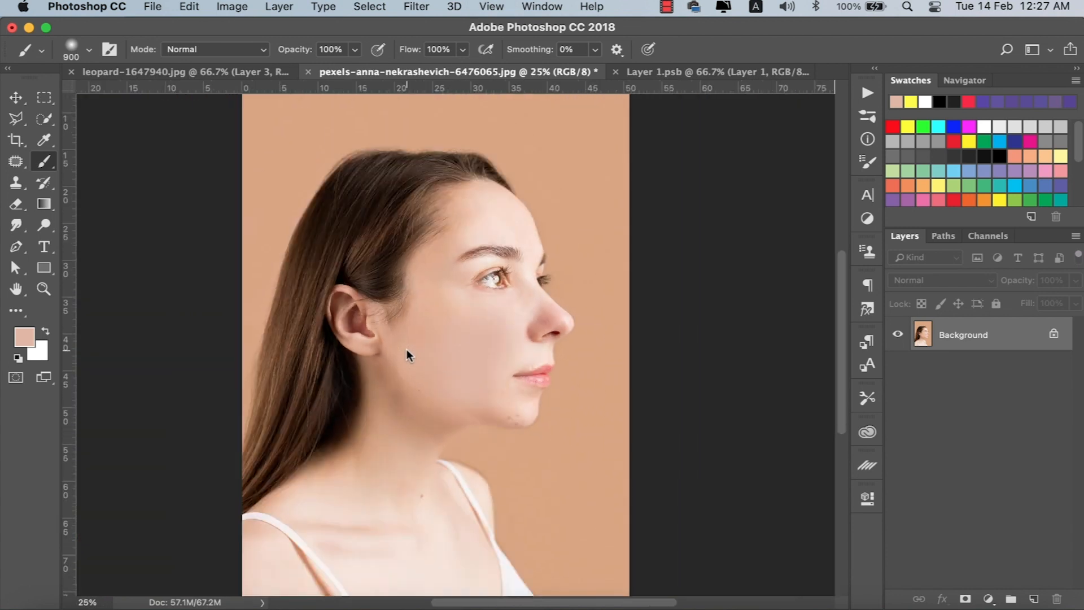
key(super+minus)
key(super+plus)
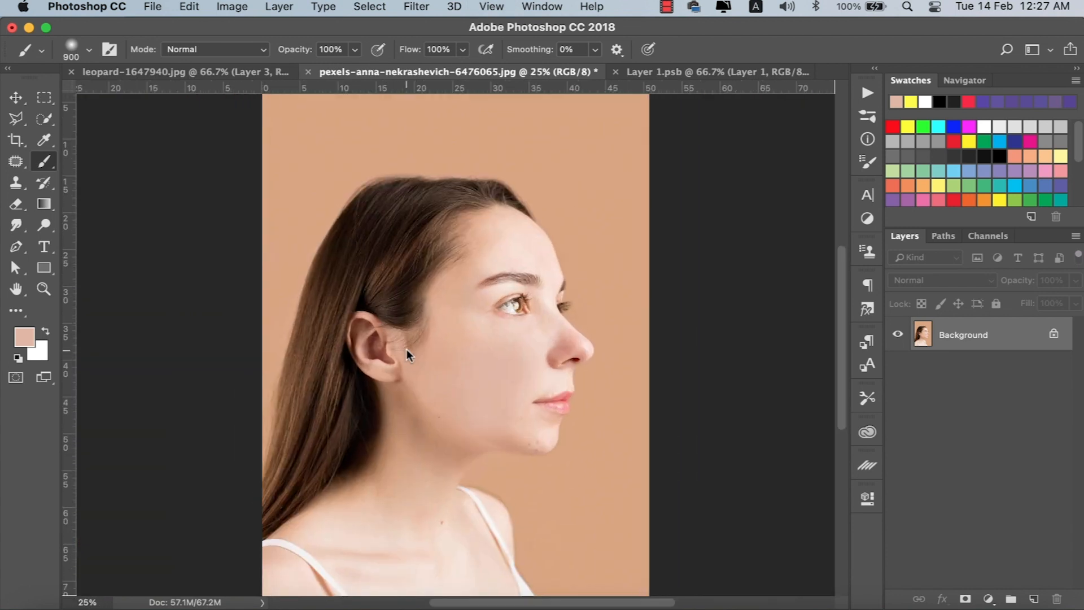
key(super+z)
key(super+z)
key(super+z)
key(super+z)
key(super+z)
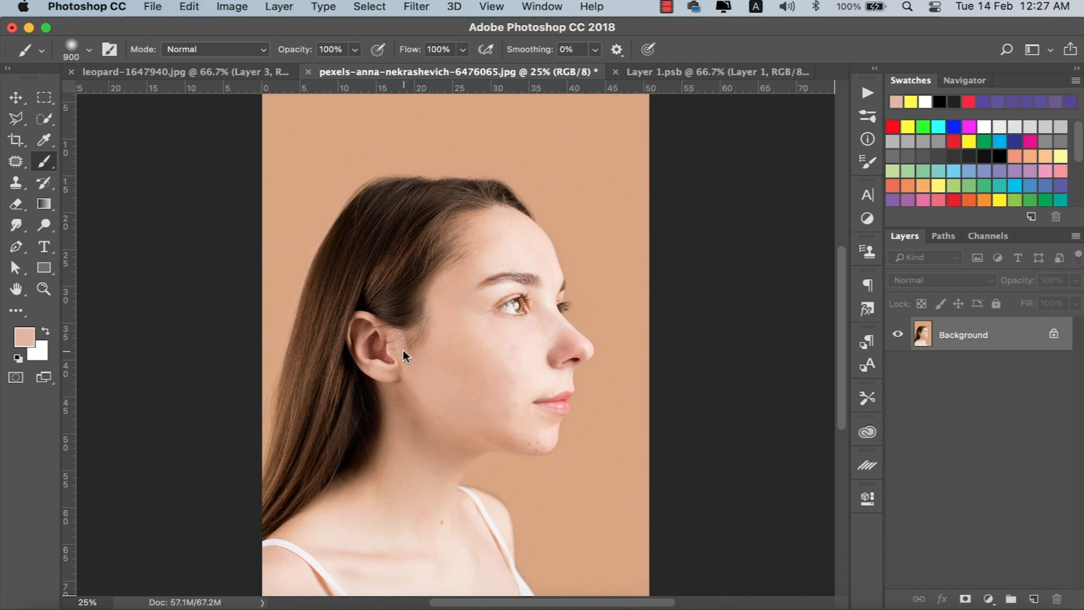
key(super+z)
key(super+z)
key(super+z)
click(666, 8)
click(685, 49)
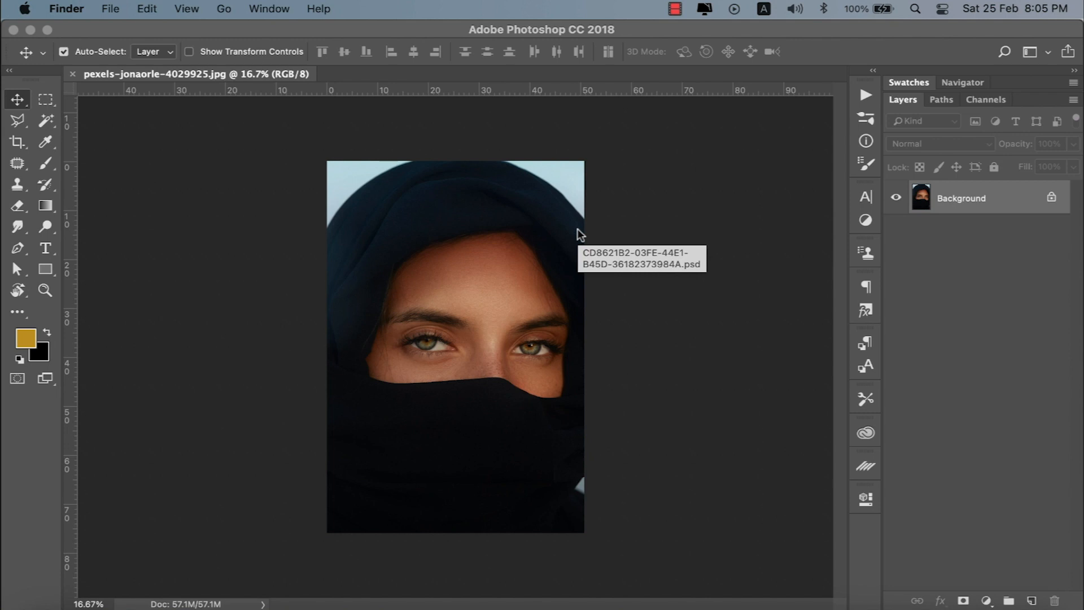
- Set the foreground colour to white (ffffff)
click(25, 341)
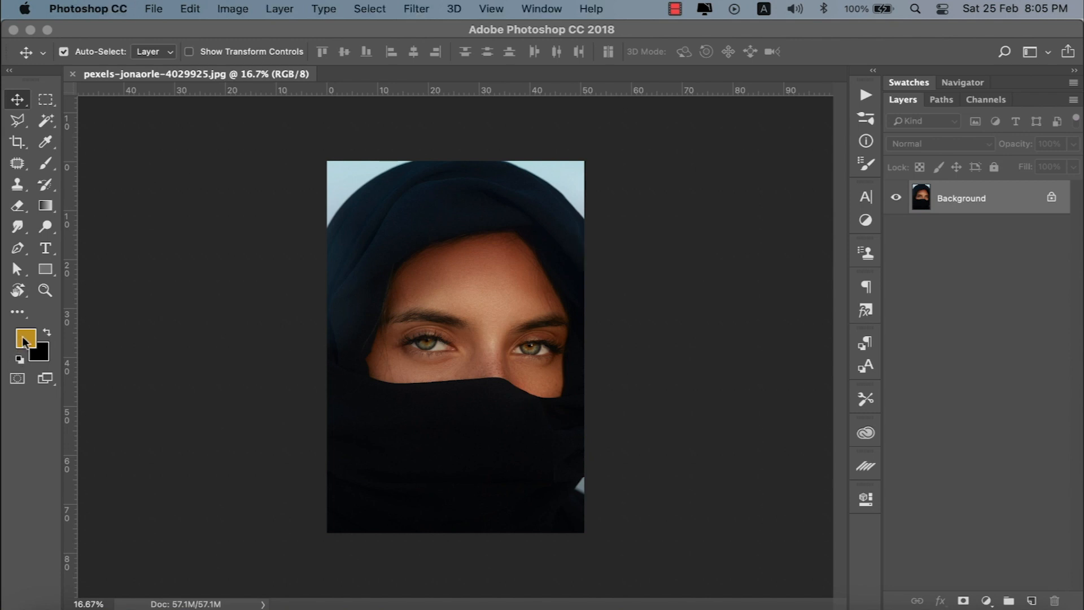
click(24, 341)
drag(496, 280, 456, 255)
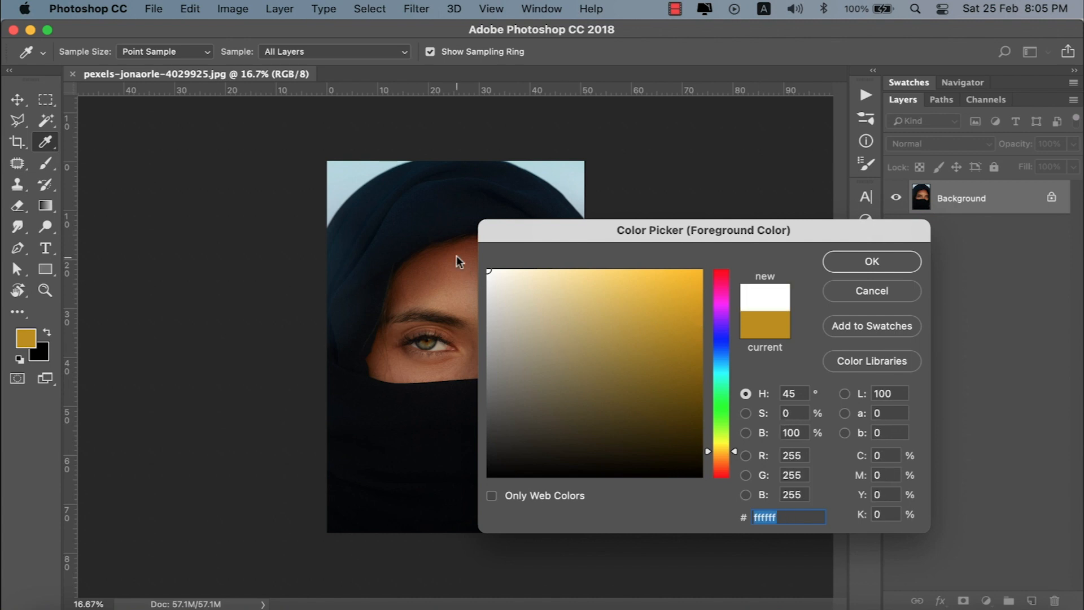
click(872, 261)
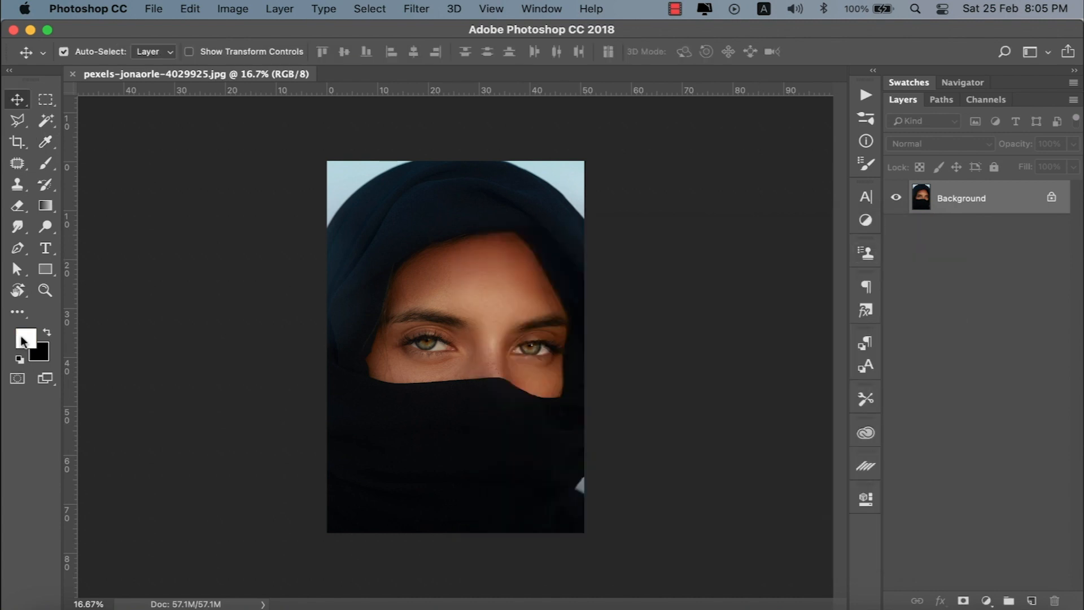
- Confirm black (000000) as the background colour and add a new empty layer above the portrait
click(42, 354)
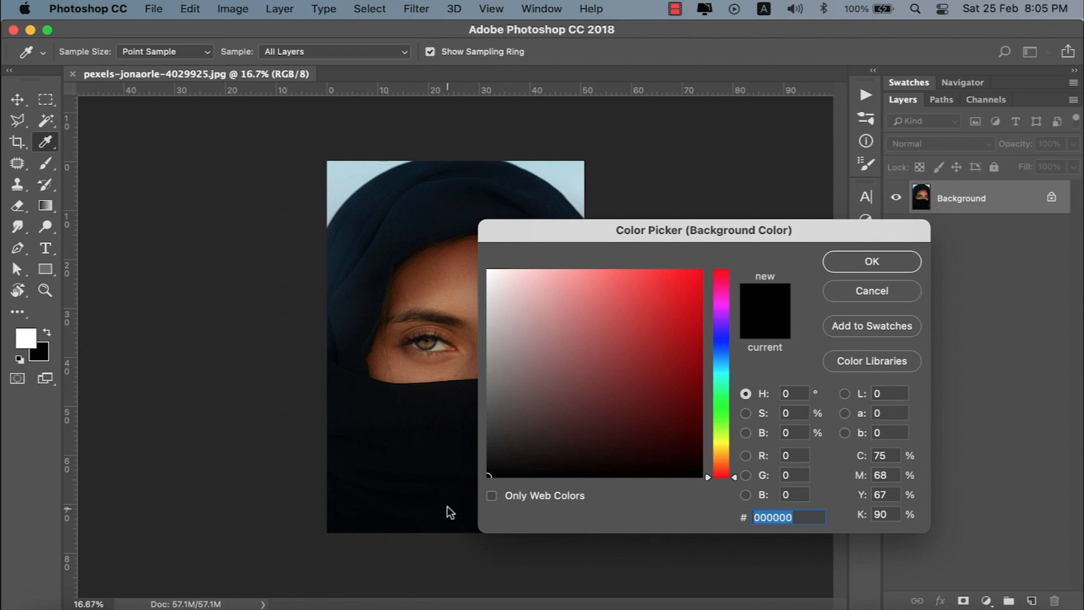
key(Return)
key(v)
click(1033, 601)
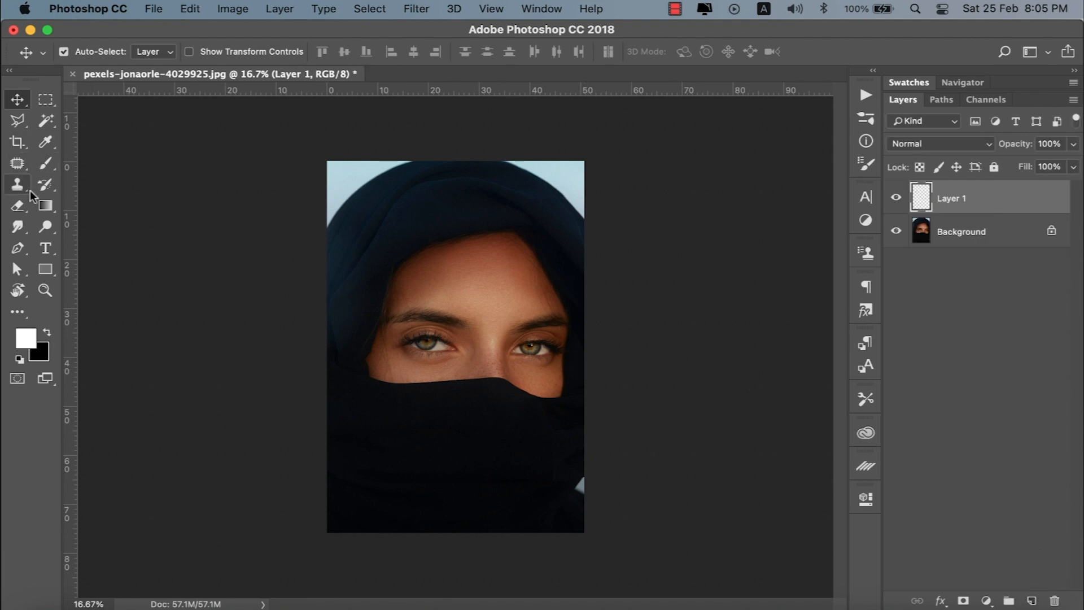
- Activate the Brush tool and look through the brush tip shapes and the General and Dry Media brush presets
click(48, 163)
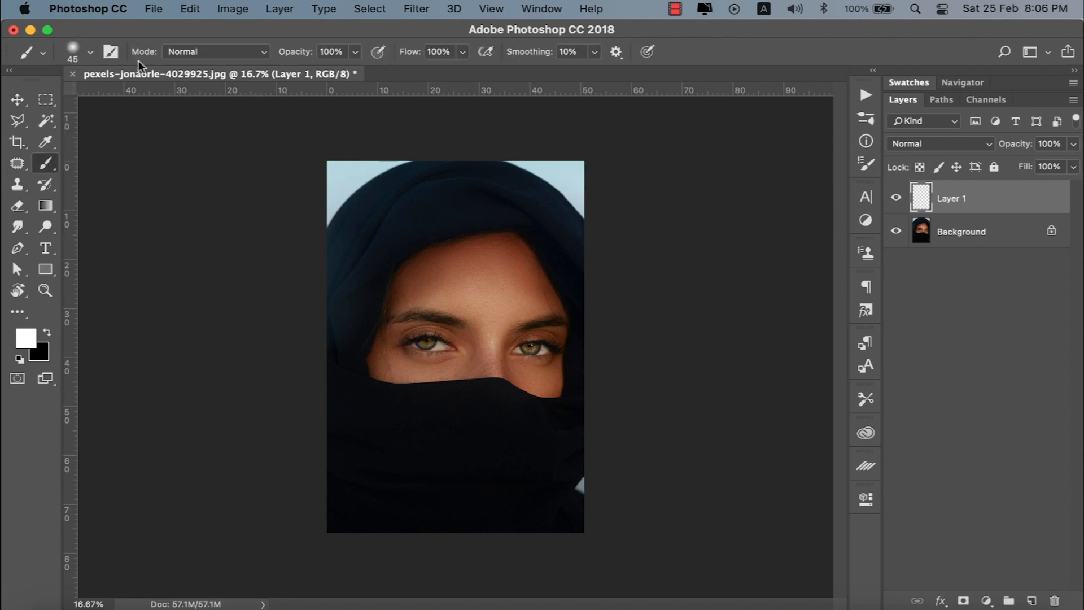
click(110, 52)
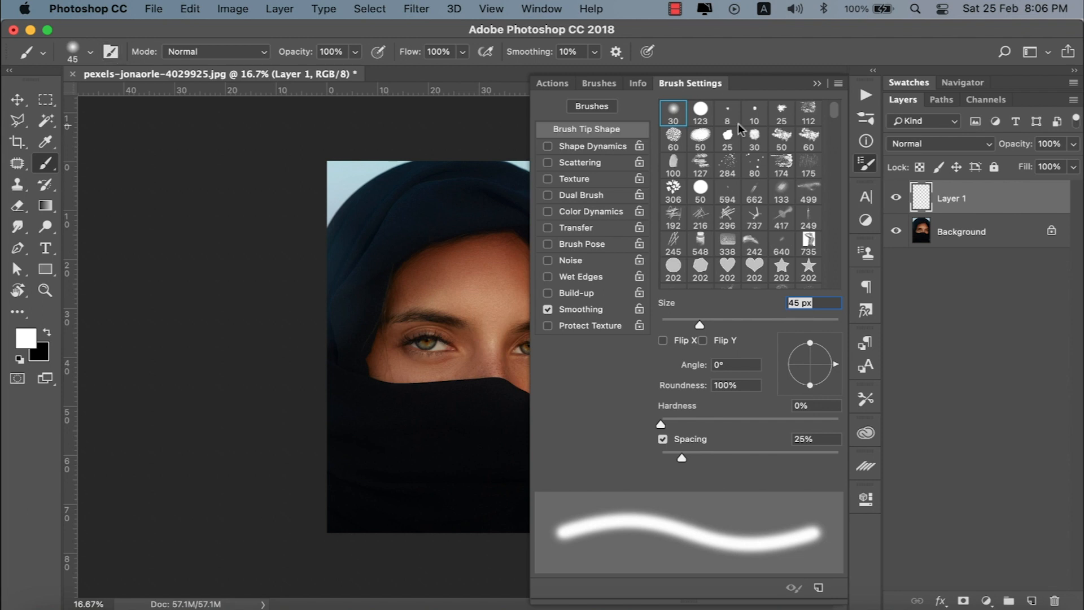
scroll(737, 123, down, 5)
scroll(737, 123, up, 5)
click(597, 83)
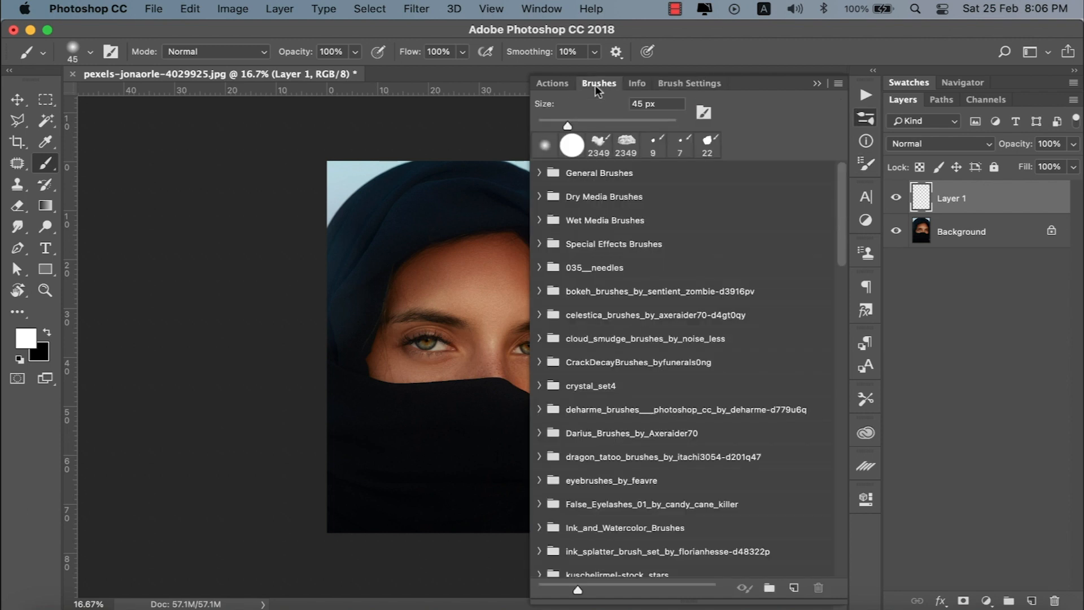
click(540, 173)
scroll(553, 387, down, 3)
scroll(554, 387, up, 3)
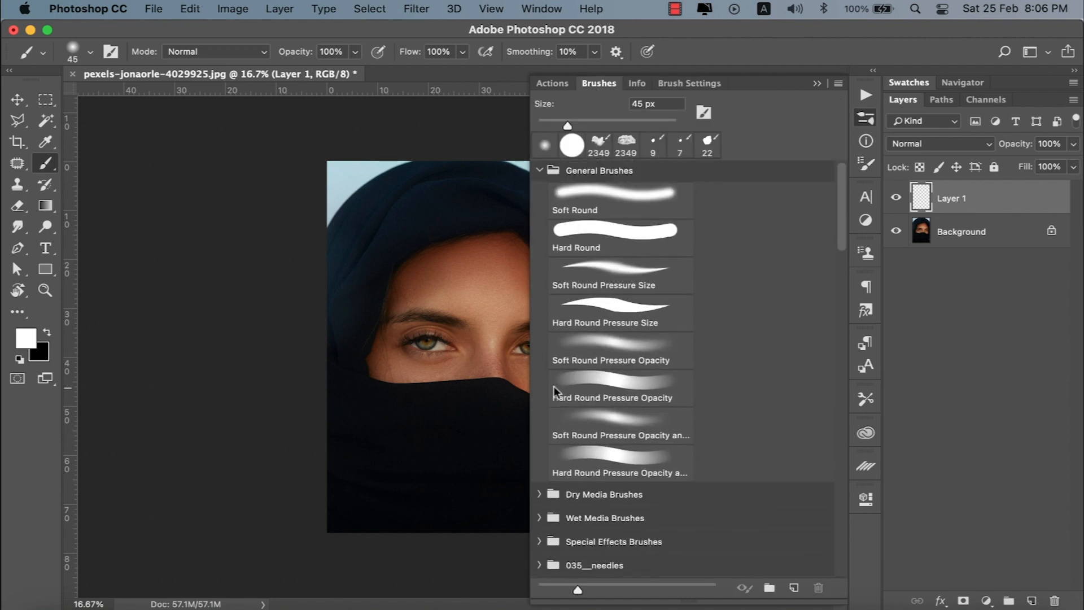
click(538, 489)
scroll(681, 458, down, 5)
scroll(601, 421, down, 2)
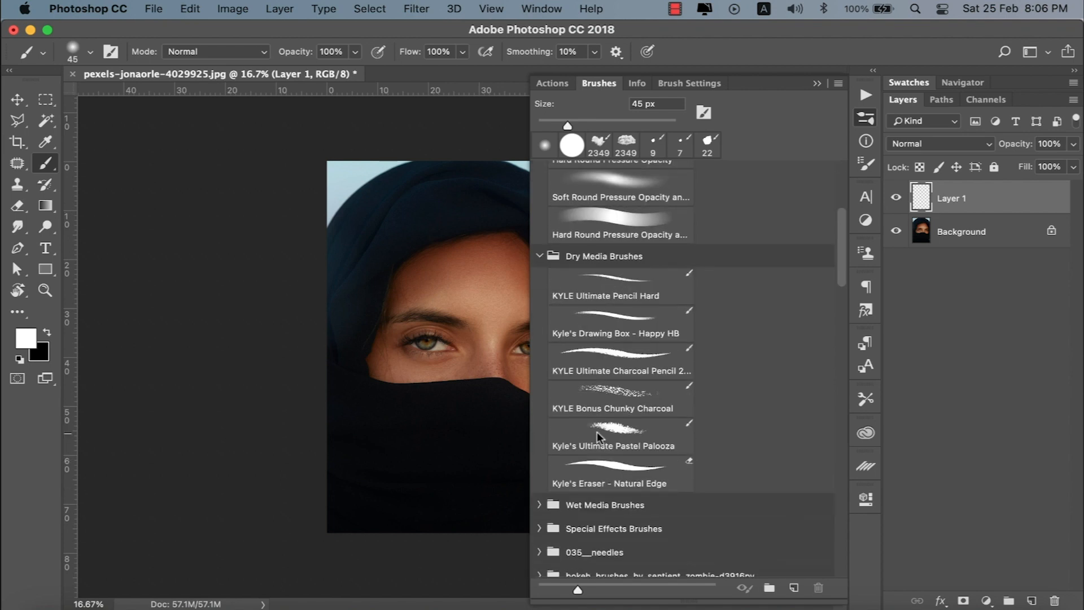
scroll(598, 431, up, 7)
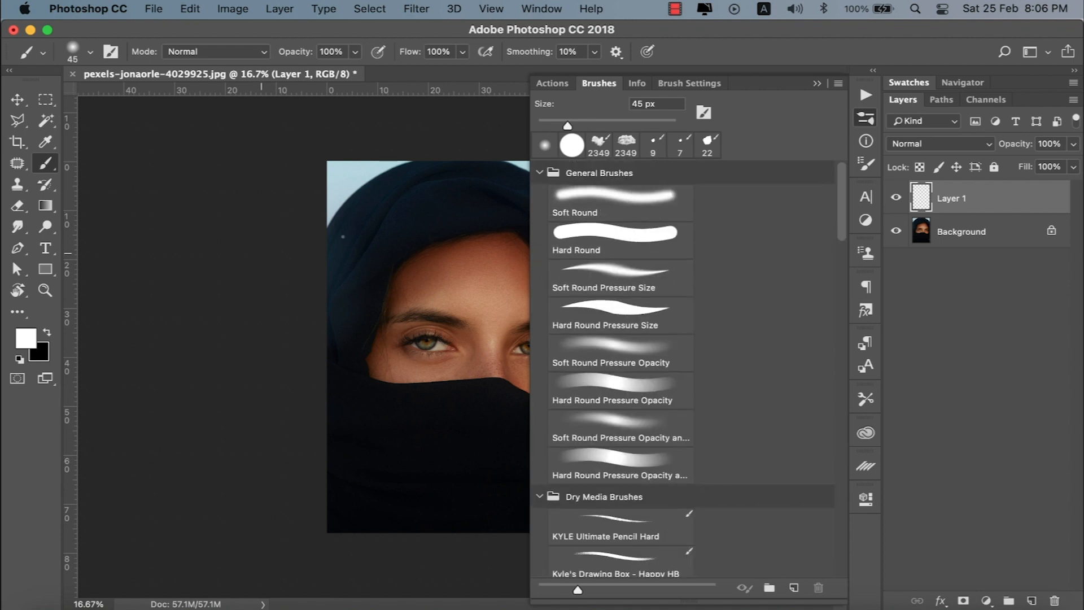
- Choose the Hard Round preset from General Brushes
key(super+plus)
scroll(419, 222, right, 5)
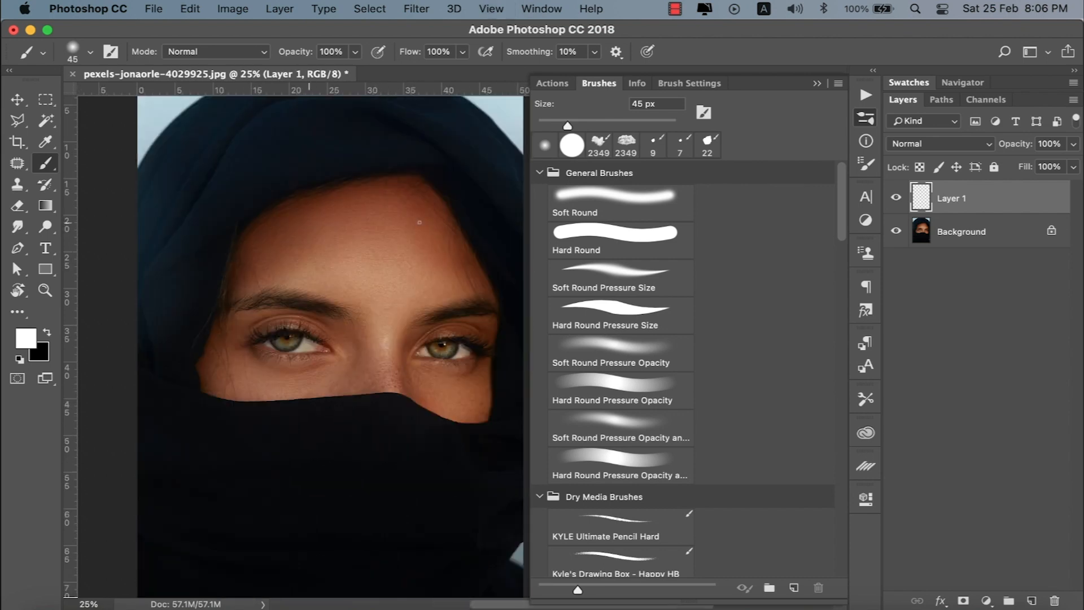
scroll(419, 222, left, 2)
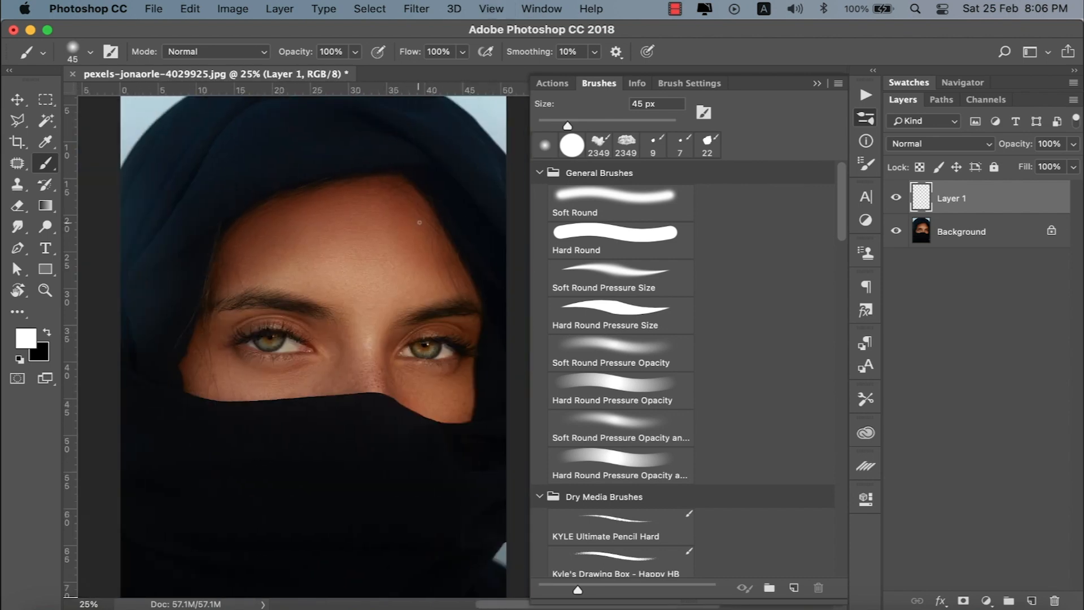
scroll(418, 222, right, 2)
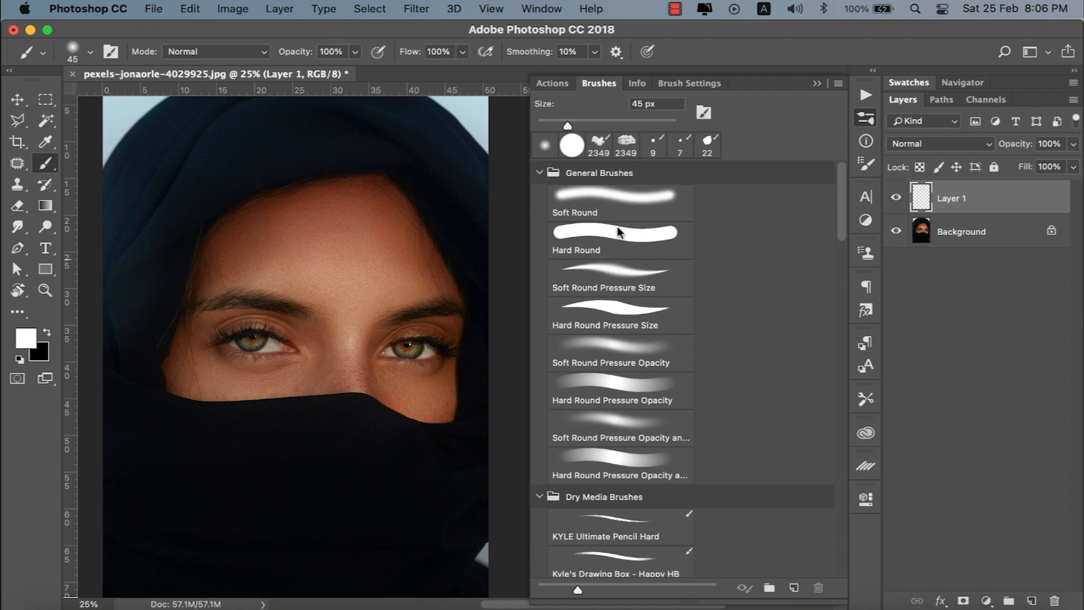
click(576, 234)
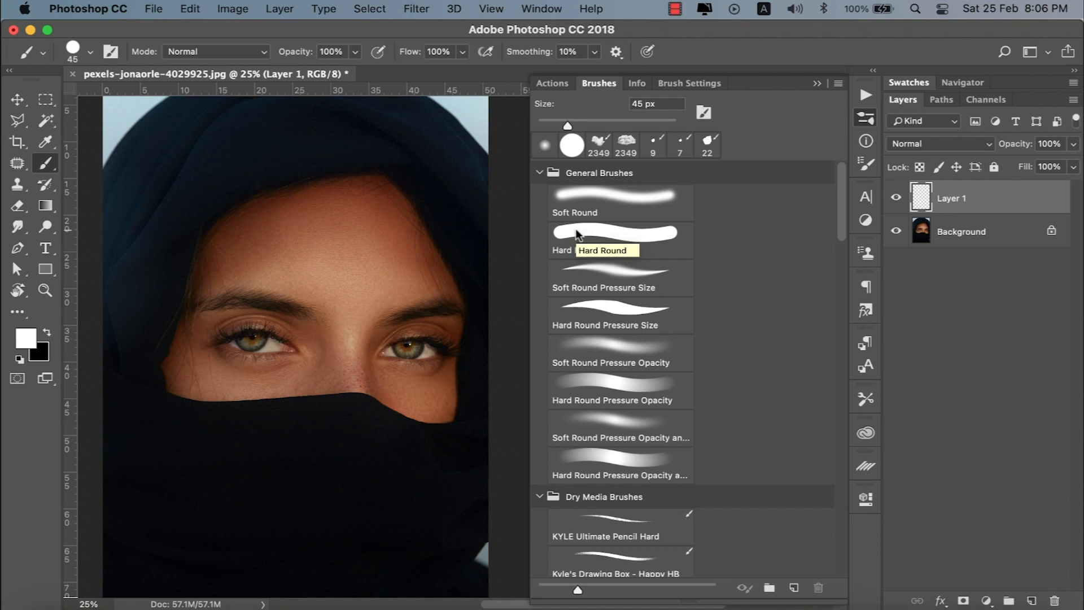
- Compare the available brush tip shapes with the named brush presets in the brush library
click(110, 52)
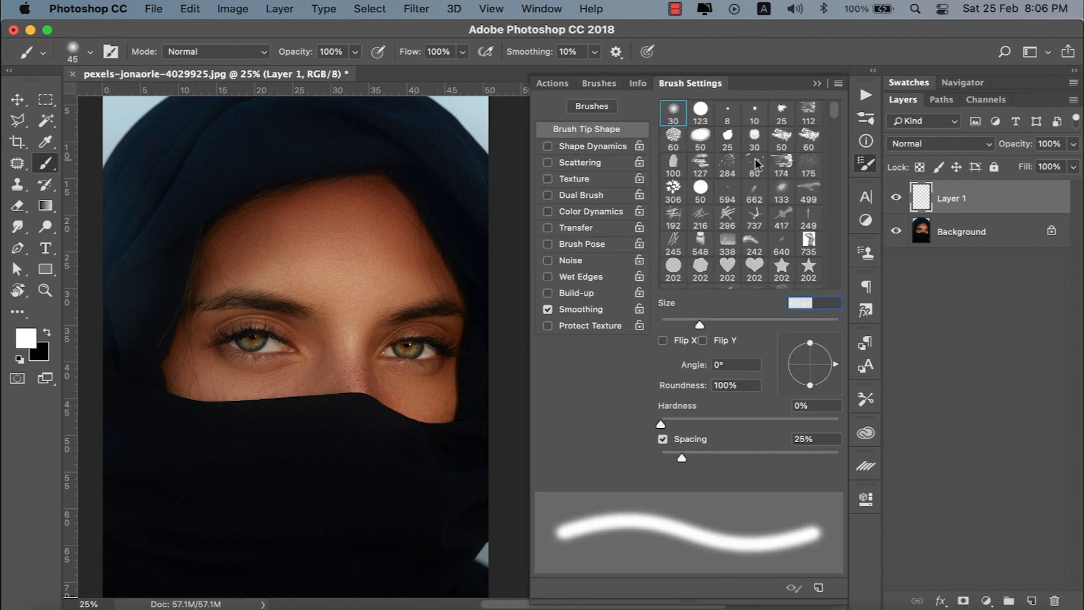
scroll(756, 163, down, 5)
scroll(757, 163, down, 10)
scroll(757, 163, up, 15)
click(597, 83)
scroll(631, 302, down, 3)
scroll(631, 303, up, 3)
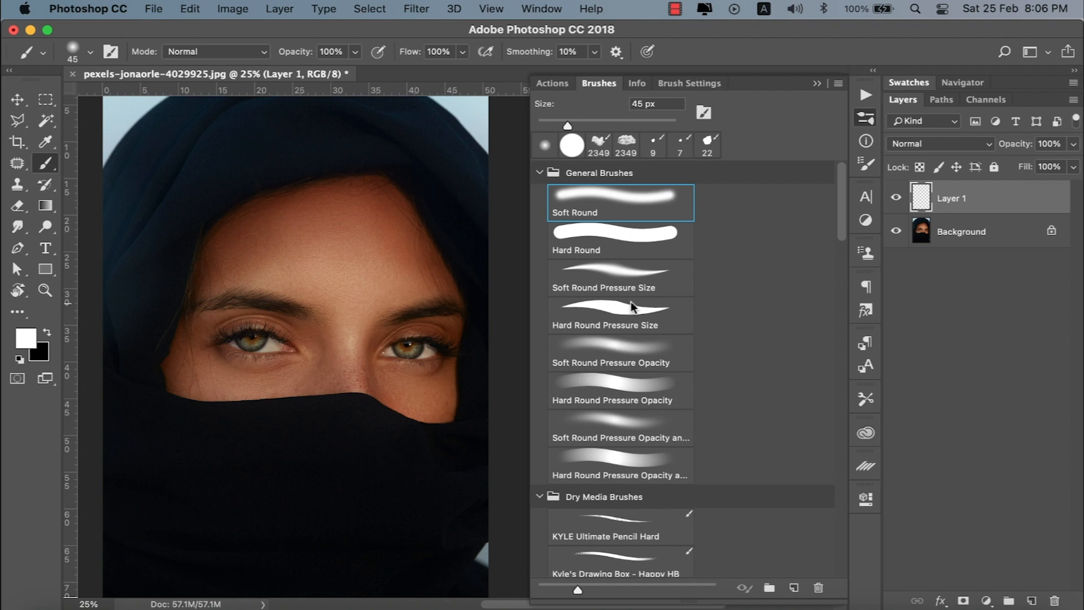
scroll(666, 426, down, 10)
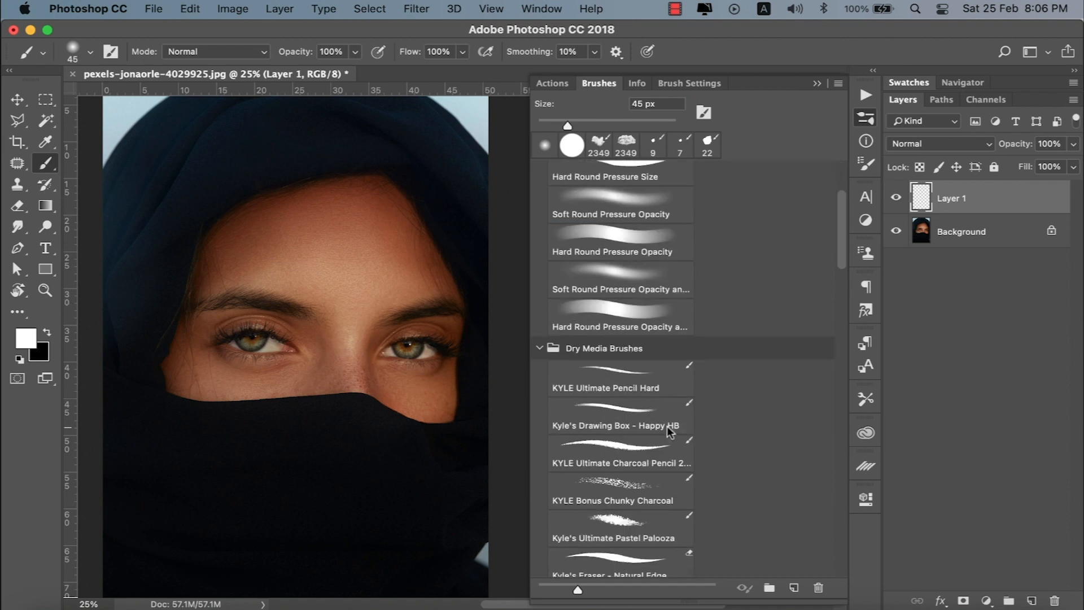
scroll(666, 425, up, 10)
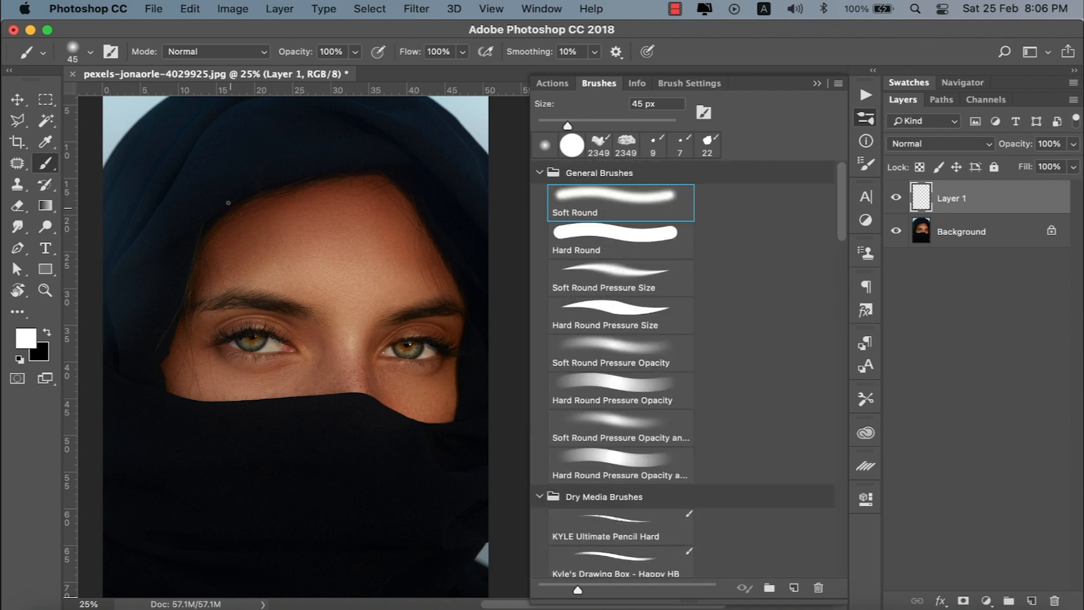
- Browse the presets in the quick brush picker opened over the portrait and dismiss it
right_click(217, 142)
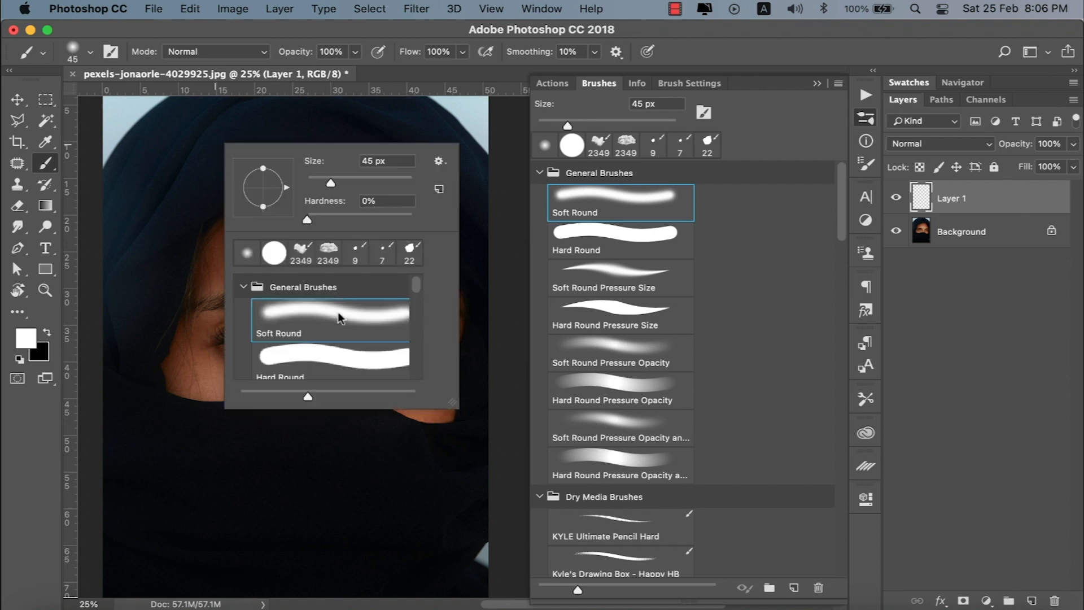
scroll(331, 337, down, 8)
scroll(331, 337, up, 8)
click(227, 131)
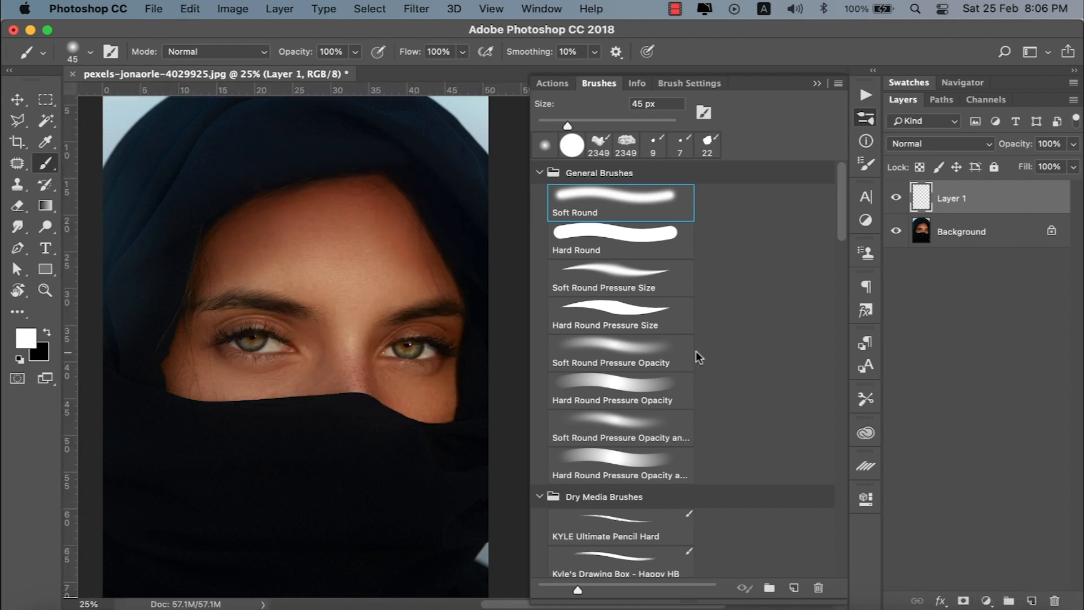
- Choose the Hard Round brush and set the foreground colour to a bright, saturated orange
click(584, 234)
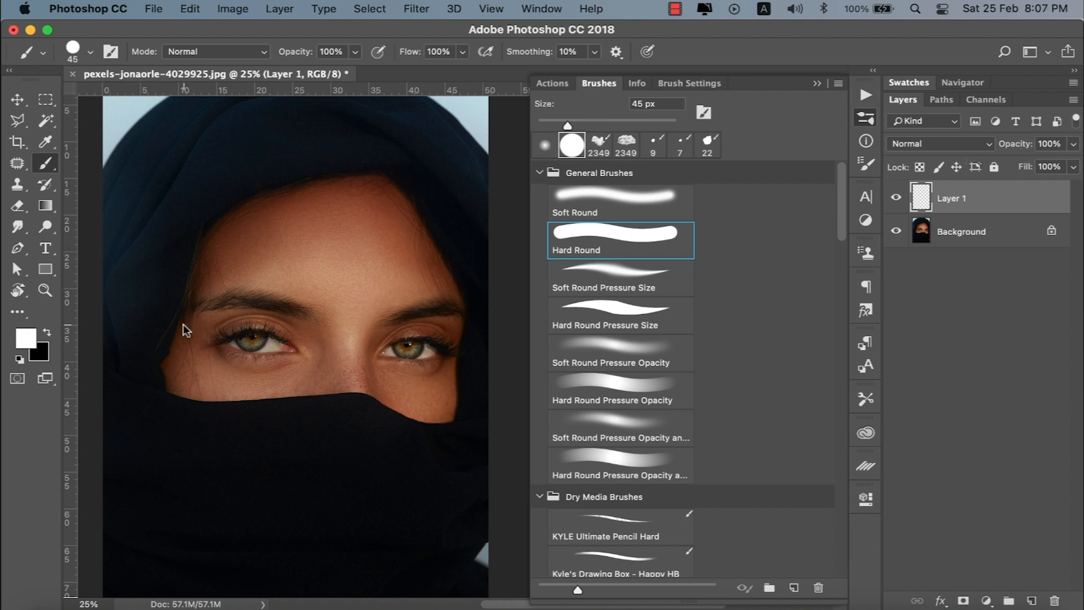
click(19, 344)
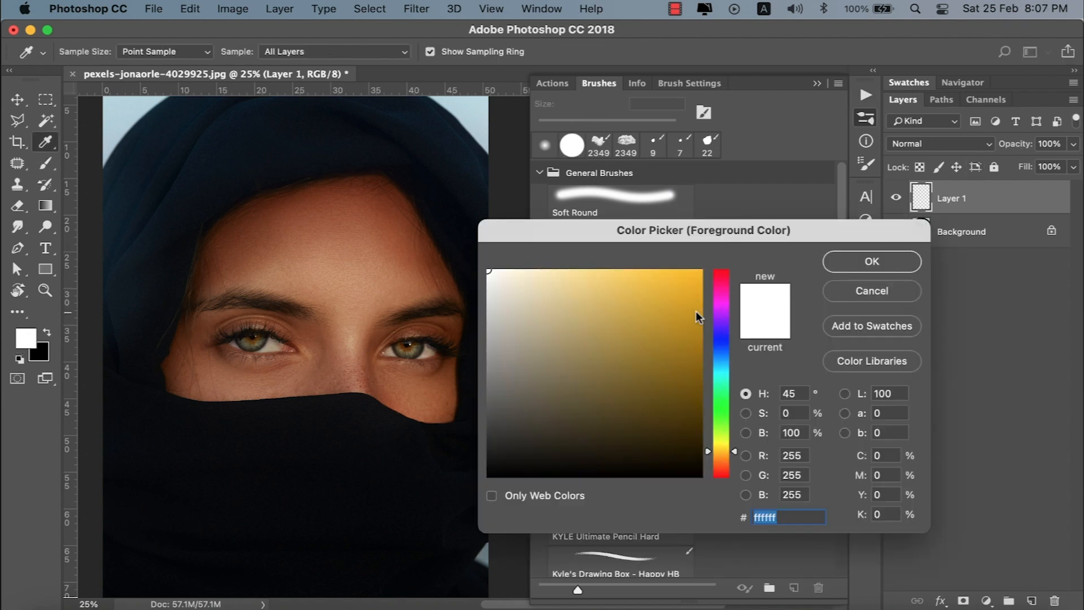
click(412, 347)
click(701, 271)
click(872, 259)
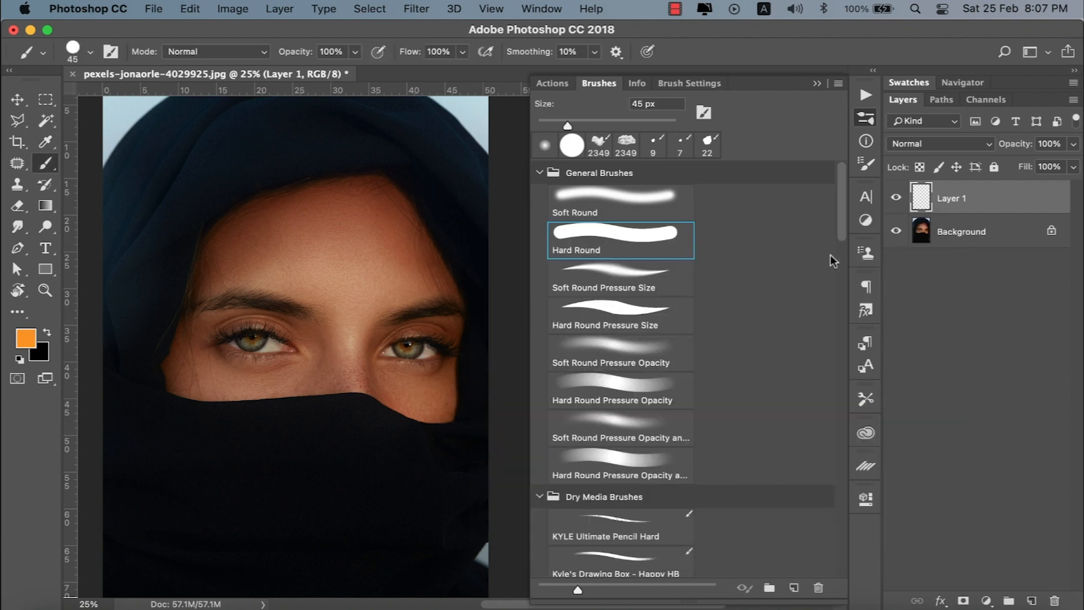
- Paint a closed orange outline around the face opening with the 45 px hard brush, following the veil's edge
key(super+minus)
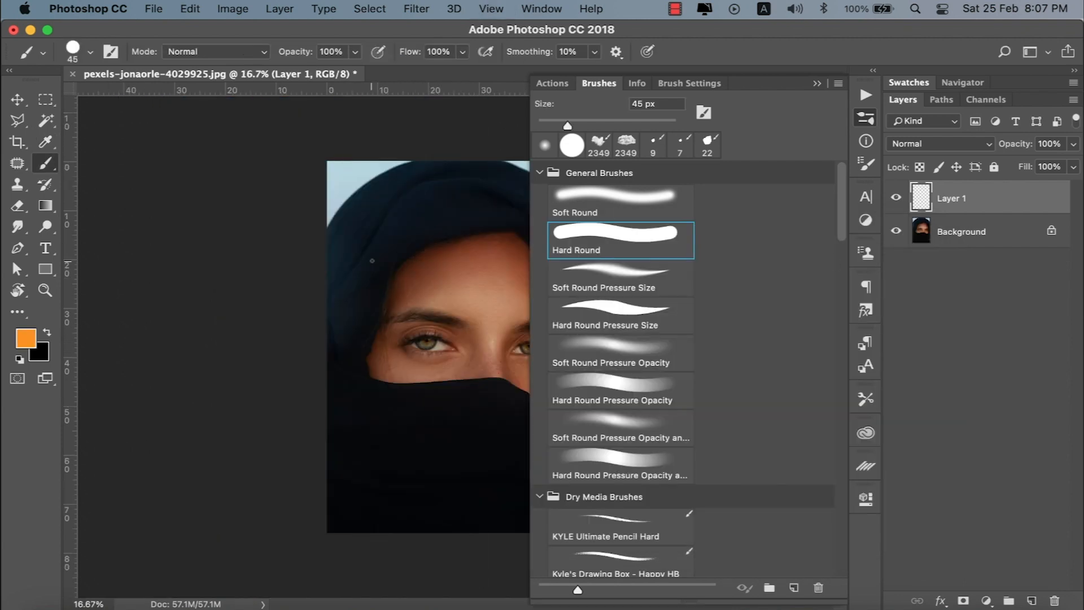
click(816, 84)
key(super+plus)
key(super+minus)
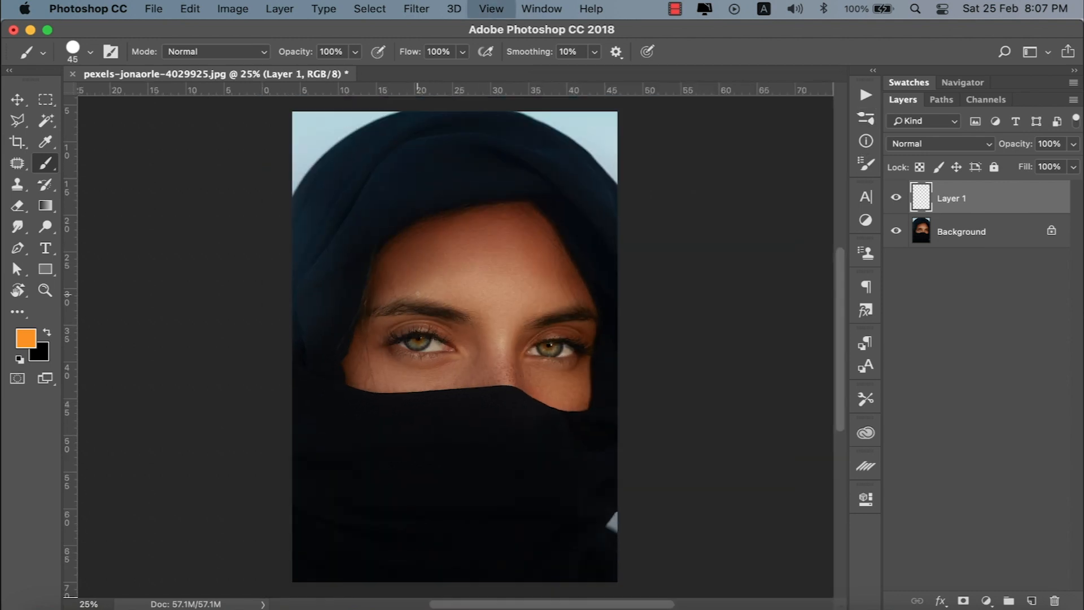
key(super+plus)
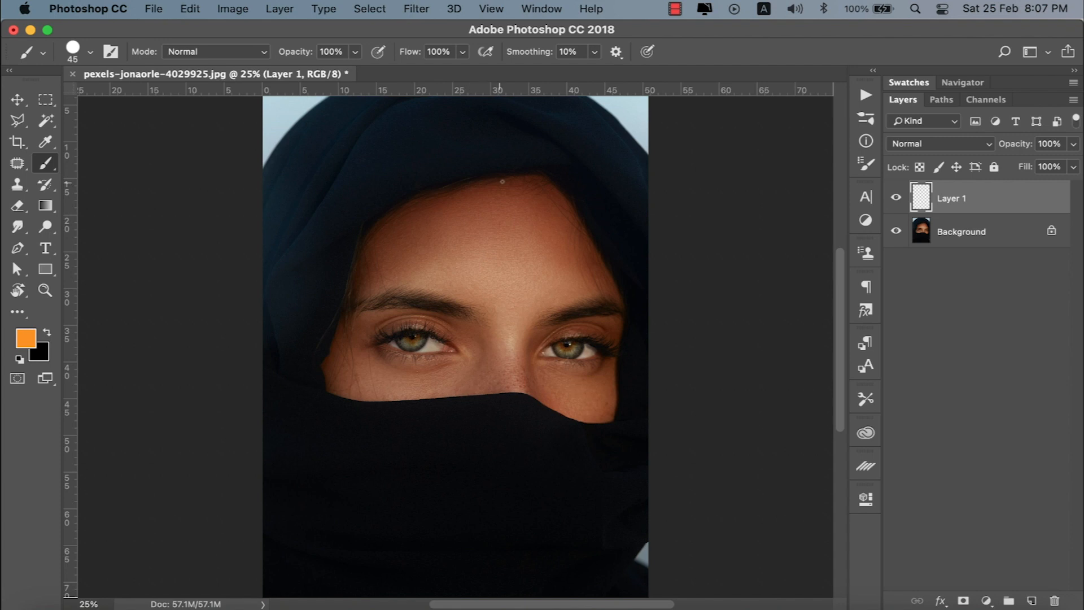
mouse_move(542, 168)
mouse_down()
mouse_move(422, 188)
mouse_move(364, 224)
mouse_move(319, 356)
mouse_move(341, 398)
mouse_move(528, 395)
mouse_move(596, 423)
mouse_move(616, 413)
mouse_move(620, 319)
mouse_move(600, 255)
mouse_move(548, 171)
mouse_up()
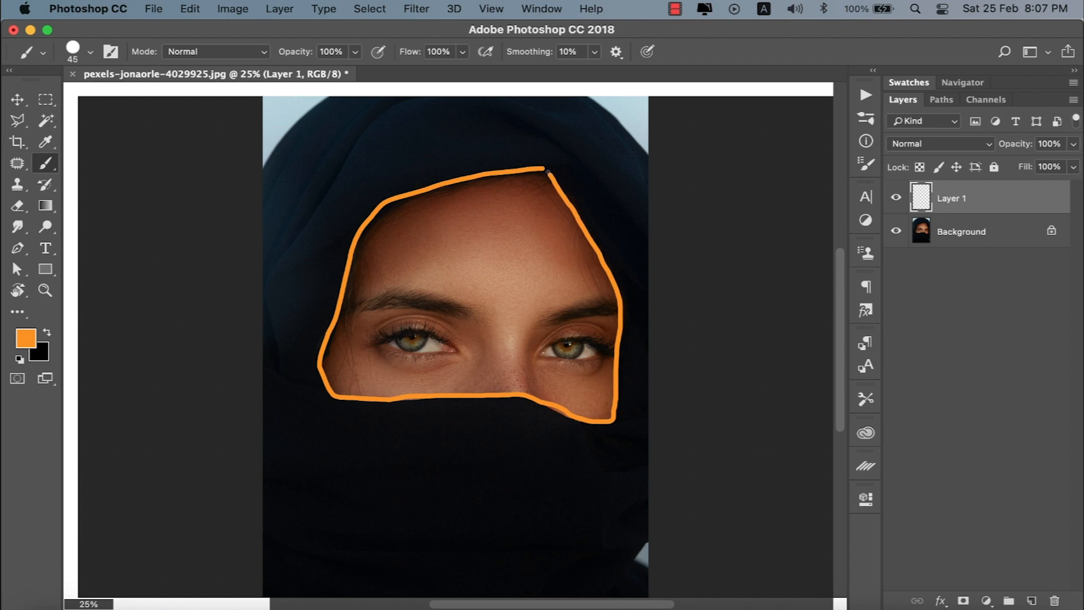
- Paint an orange line along the hood's upper-left fold, running down to the image edge
key(super+minus)
key(super+plus)
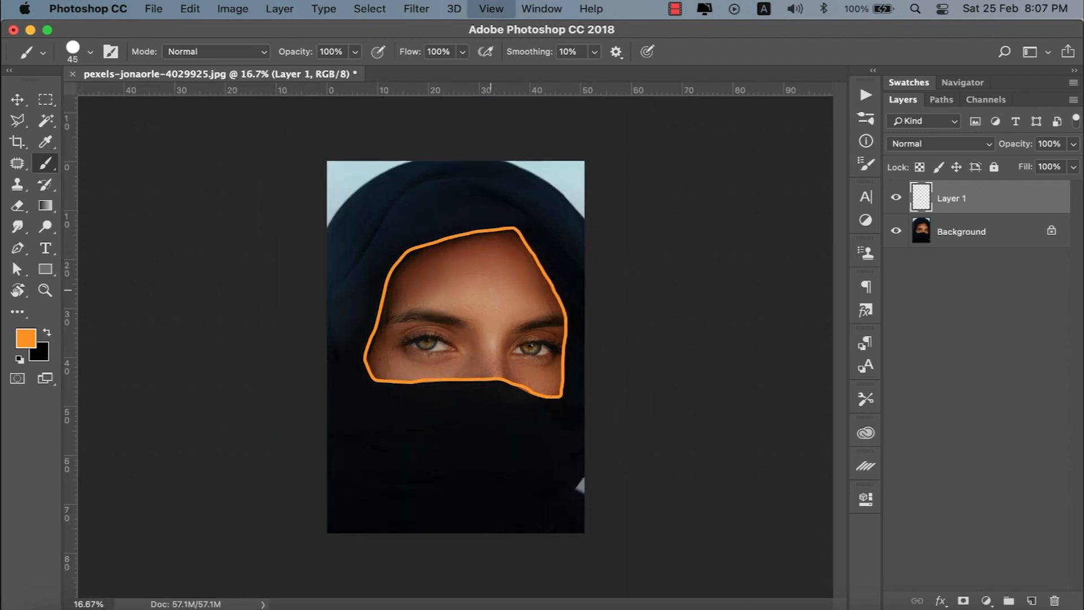
scroll(426, 198, up, 5)
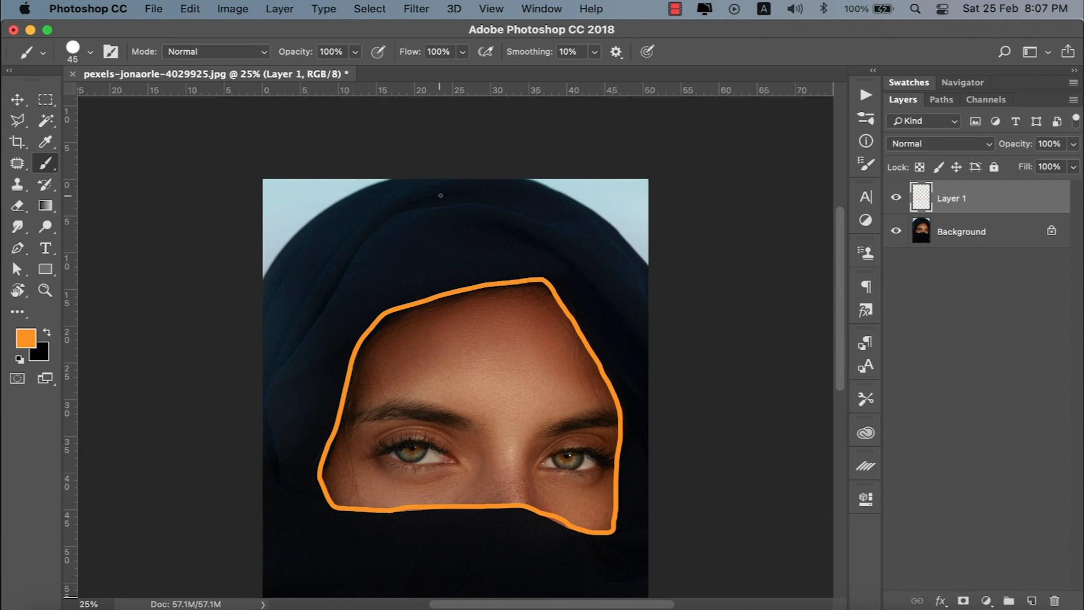
mouse_move(426, 199)
mouse_down()
mouse_move(364, 249)
mouse_move(249, 379)
mouse_up()
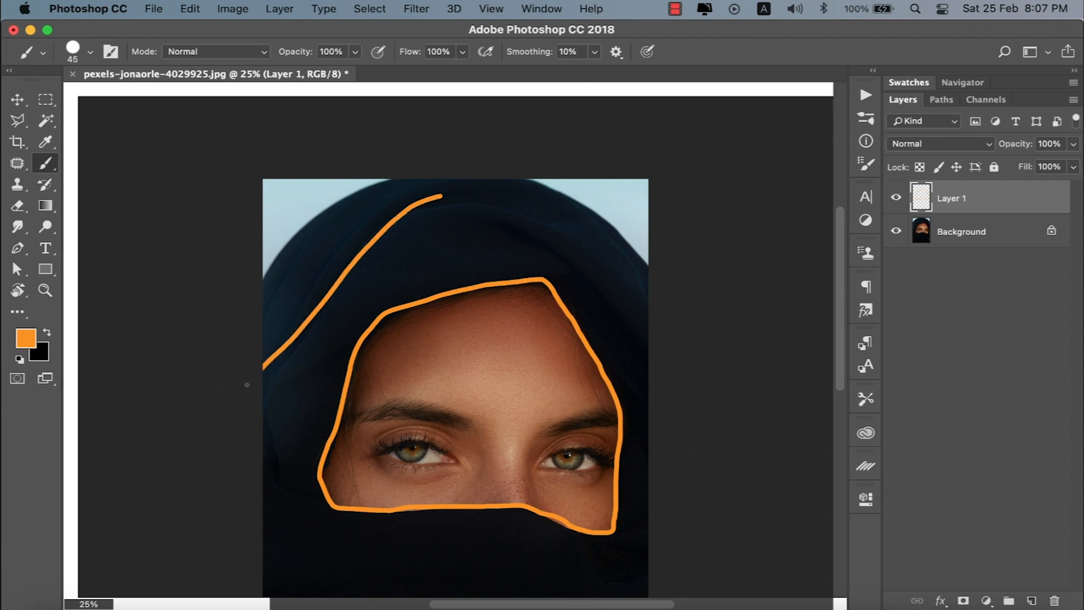
- Reduce the brush to 14 px and paint thin orange lines along both sides of the hood and the veil's lower left
key(super+r)
key(bracketleft)
key(bracketleft)
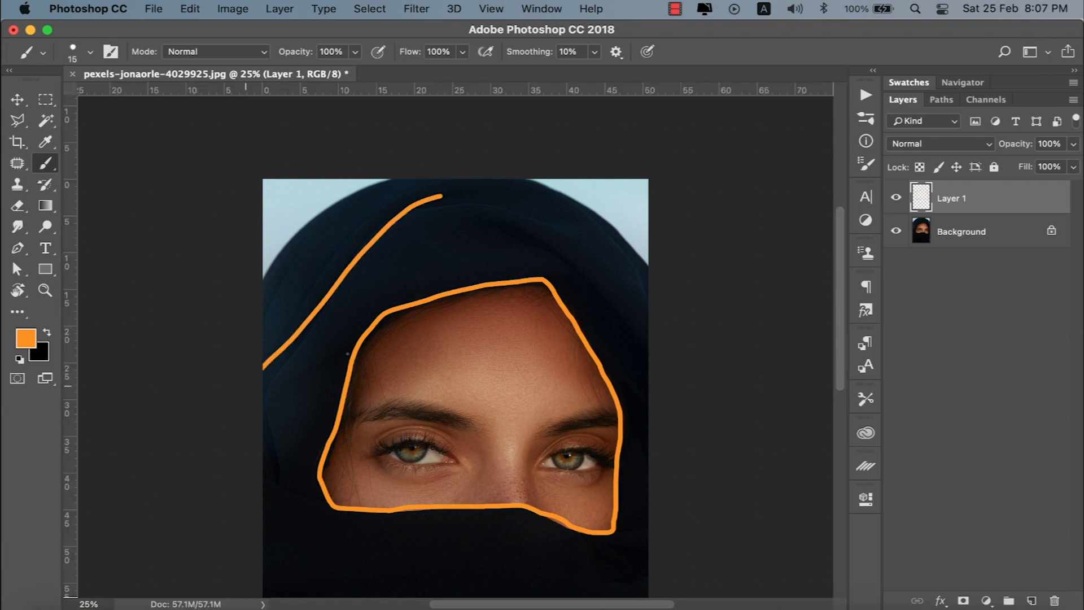
right_click(504, 228)
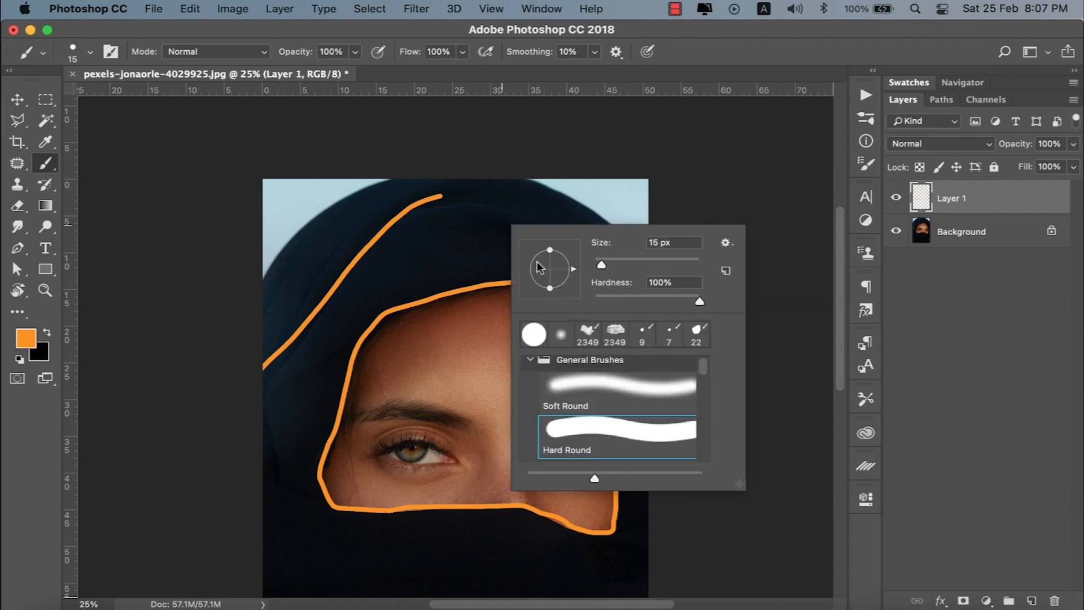
mouse_move(599, 265)
mouse_down()
mouse_move(618, 264)
mouse_move(601, 261)
mouse_up()
click(501, 225)
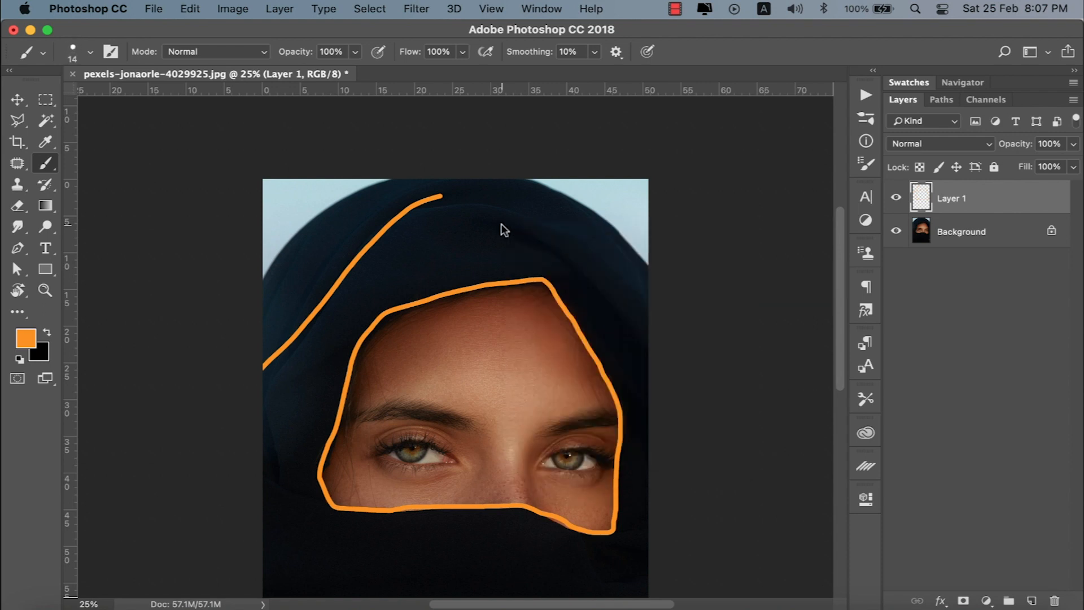
drag(501, 225, 552, 258)
drag(297, 247, 268, 301)
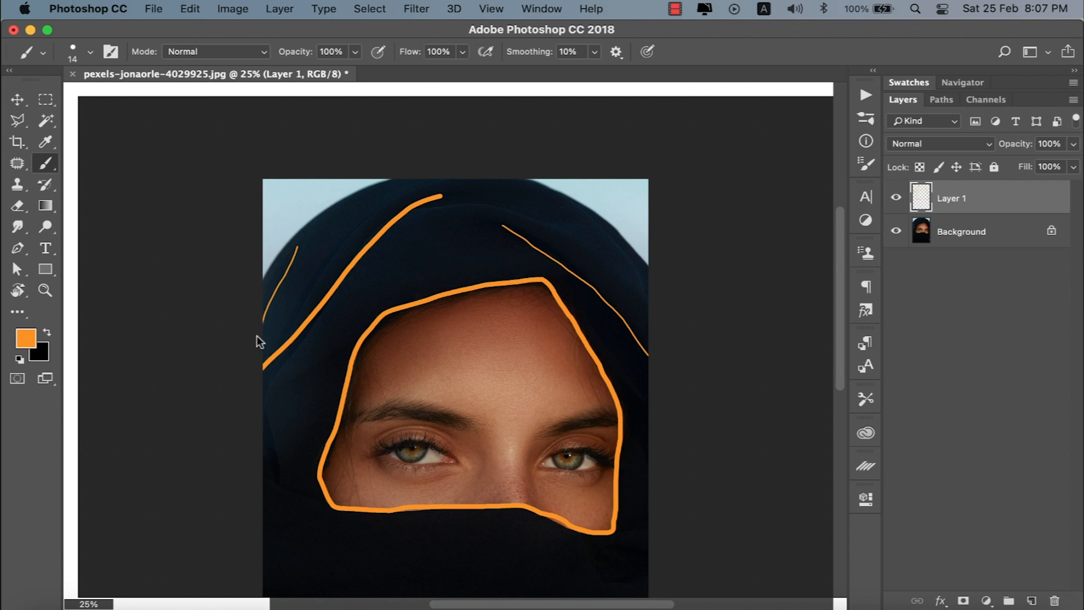
scroll(331, 357, down, 5)
drag(267, 496, 348, 526)
- Enlarge the brush to 30 px and paint orange fold lines on the lower veil and a short one left of the face outline
key(bracketright)
key(bracketright)
mouse_move(423, 497)
mouse_down()
mouse_move(586, 499)
mouse_move(537, 582)
mouse_up()
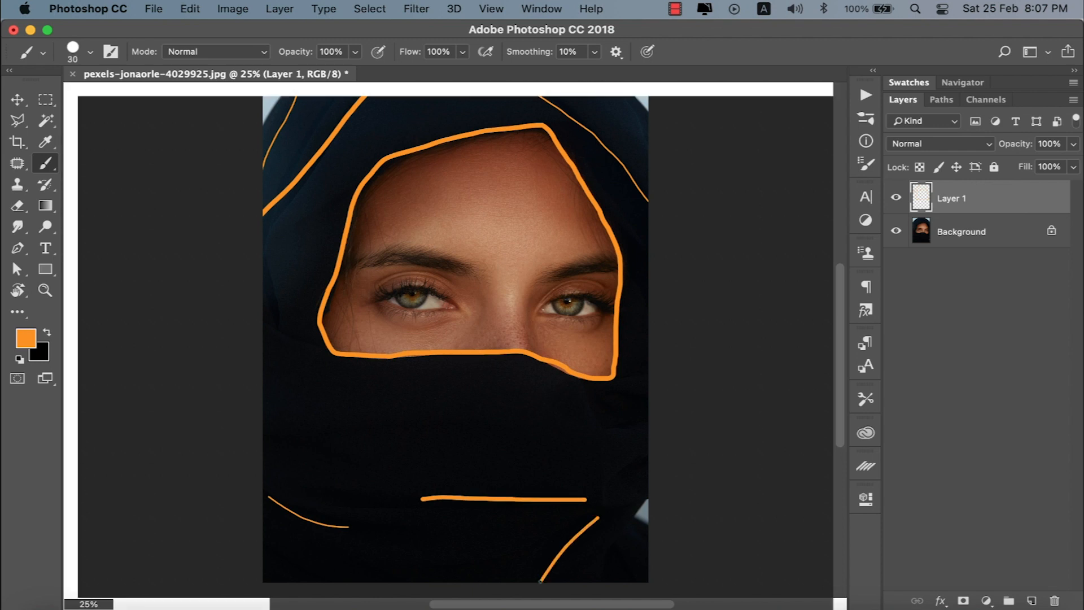
key(cmd+minus)
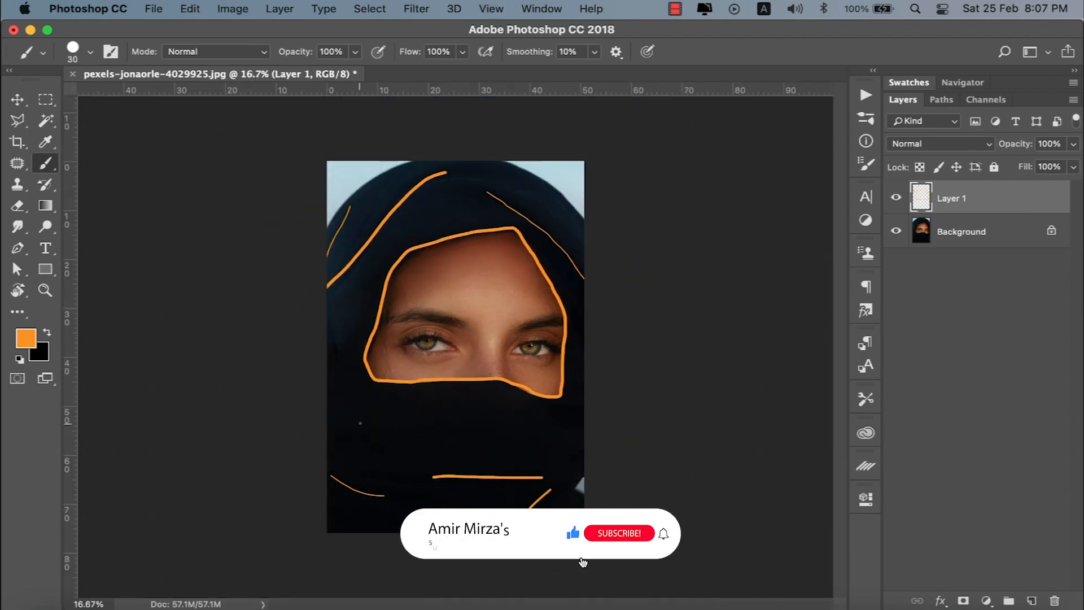
drag(377, 281, 347, 300)
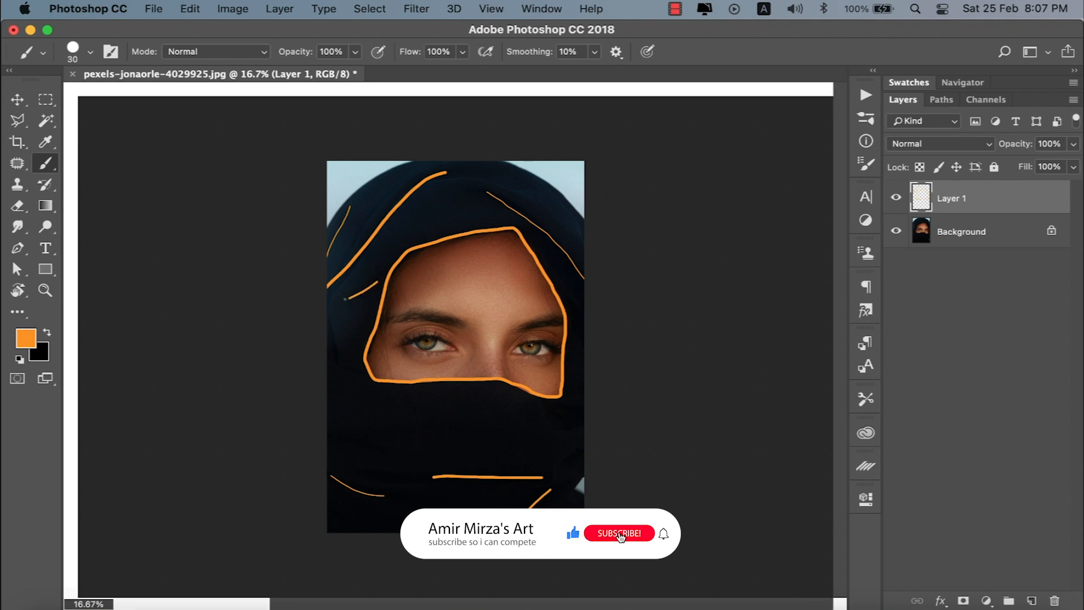
- Select the Kyle's Drawing Box - Happy HB brush from the Dry Media Brushes and enlarge it to 60 px
right_click(347, 390)
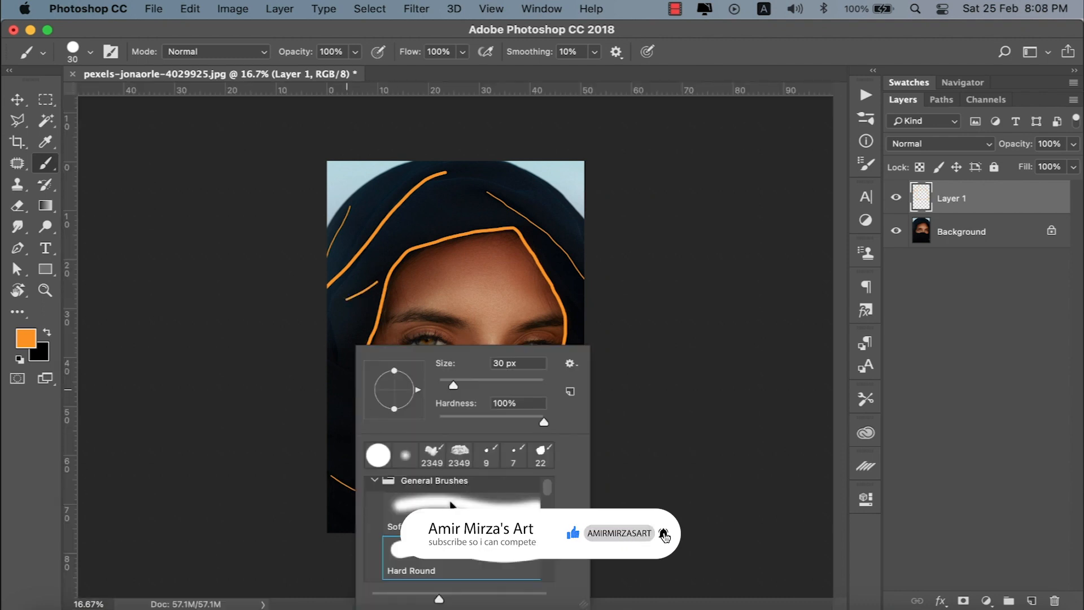
click(374, 480)
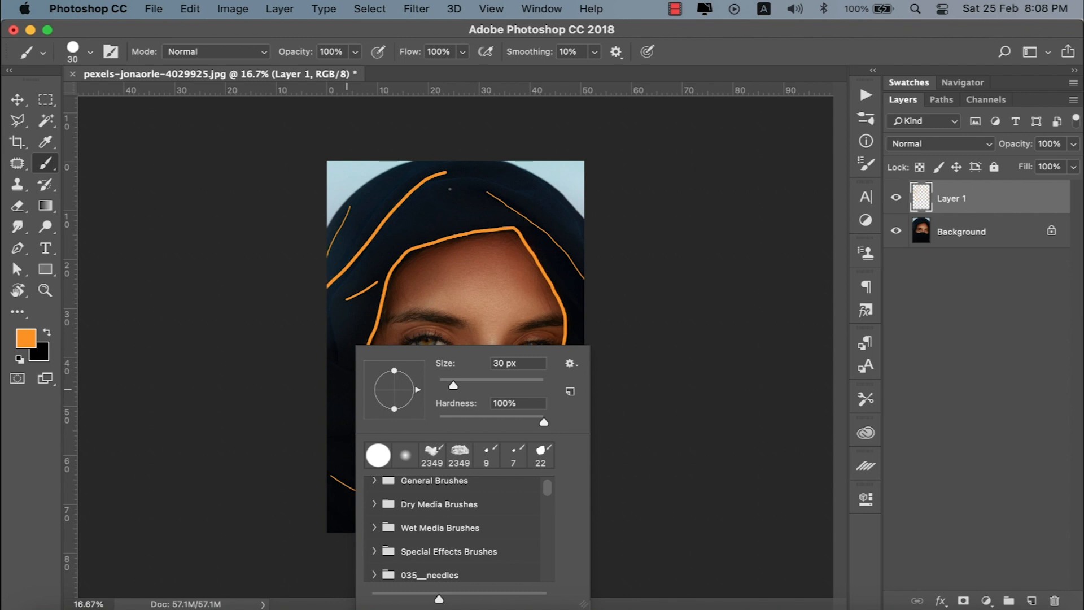
right_click(449, 188)
click(477, 347)
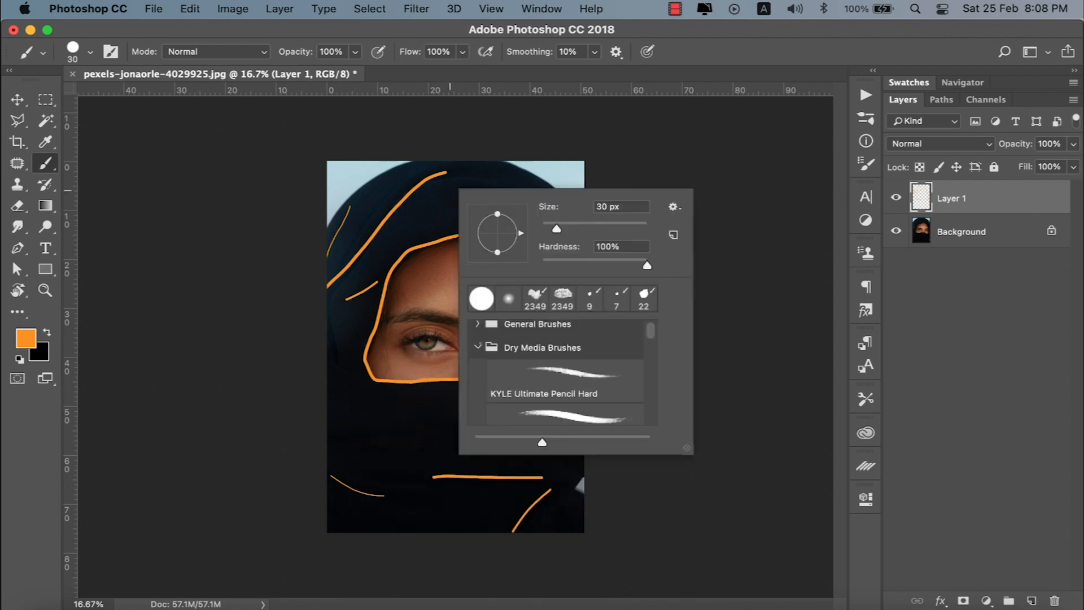
click(548, 414)
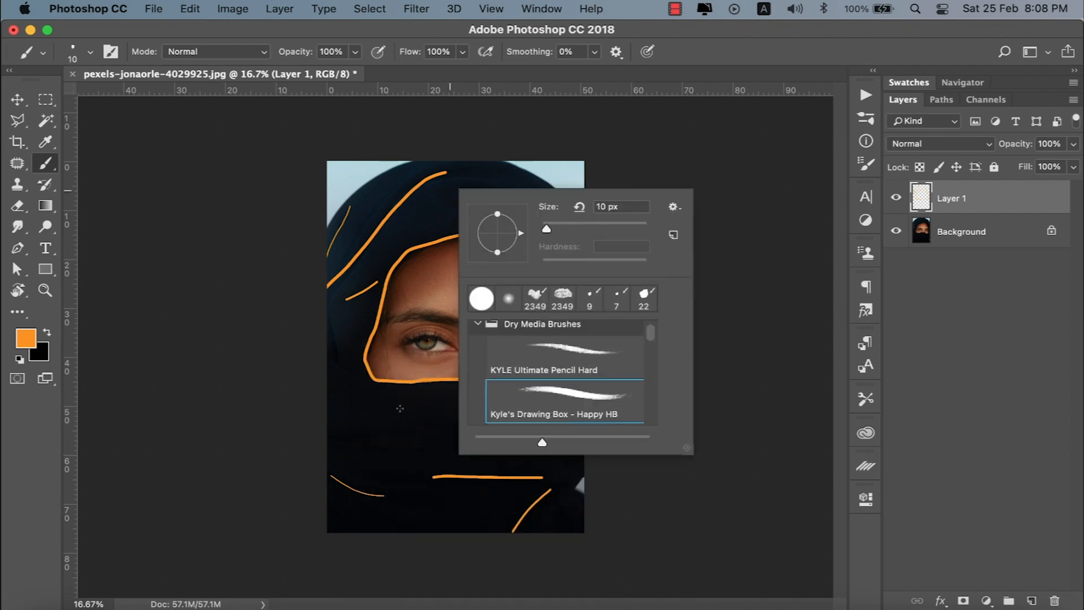
click(400, 409)
key(bracketright)
key(bracketright)
key(bracketright)
key(bracketright)
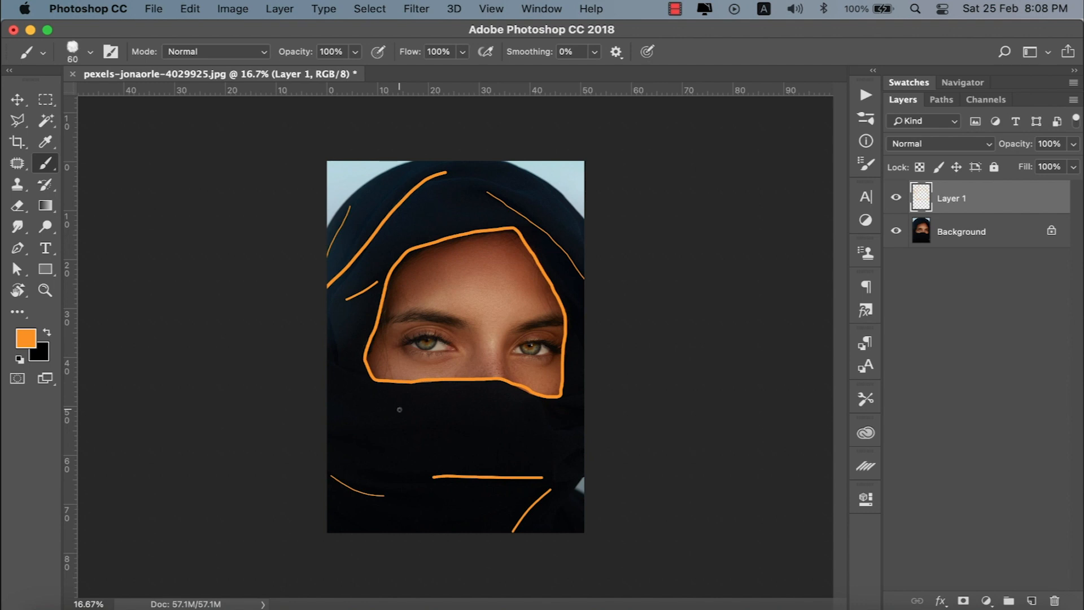
- Try orange test marks with the Happy HB brush on the lower veil and undo them
click(363, 428)
key(super+z)
mouse_move(370, 439)
mouse_down()
mouse_move(588, 469)
mouse_move(632, 460)
mouse_up()
key(super+z)
key(super+r)
- Select the KYLE Bonus Chunky Charcoal brush and set its size to 336 px
click(864, 99)
click(866, 118)
scroll(632, 271, down, 5)
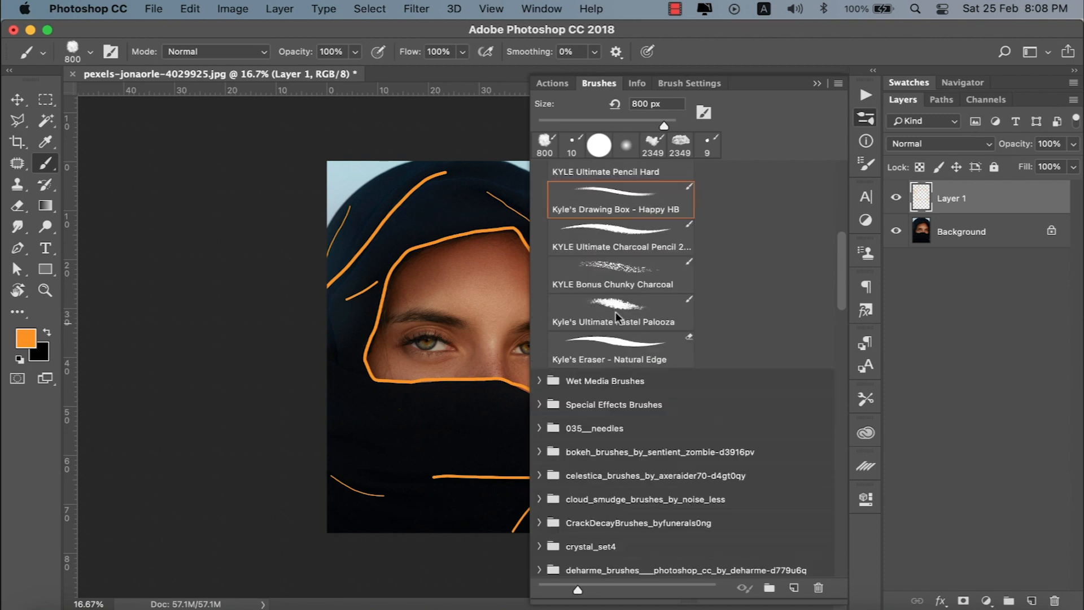
click(617, 276)
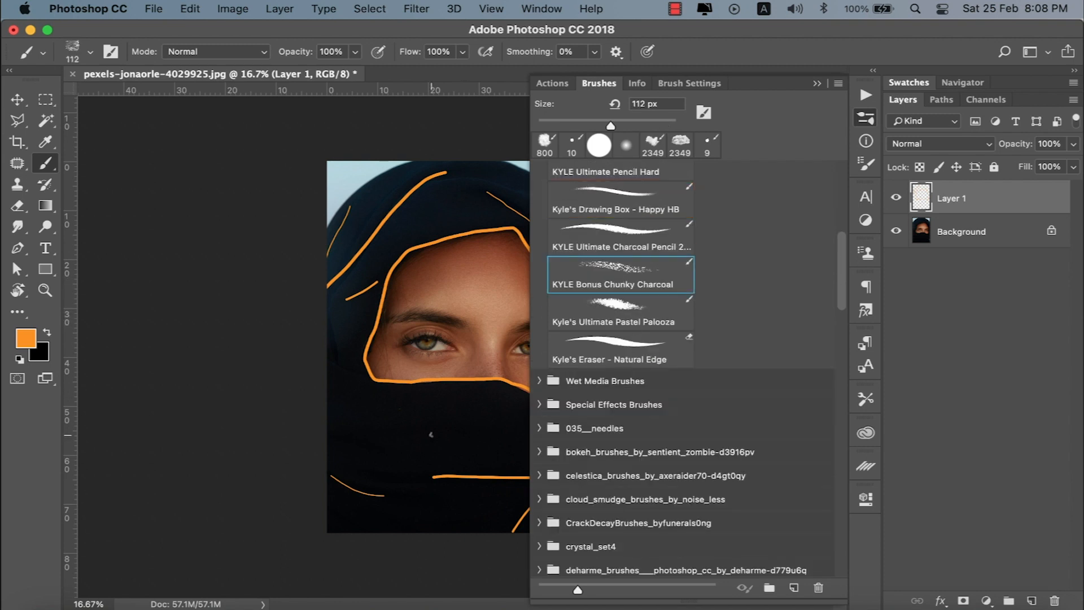
click(652, 121)
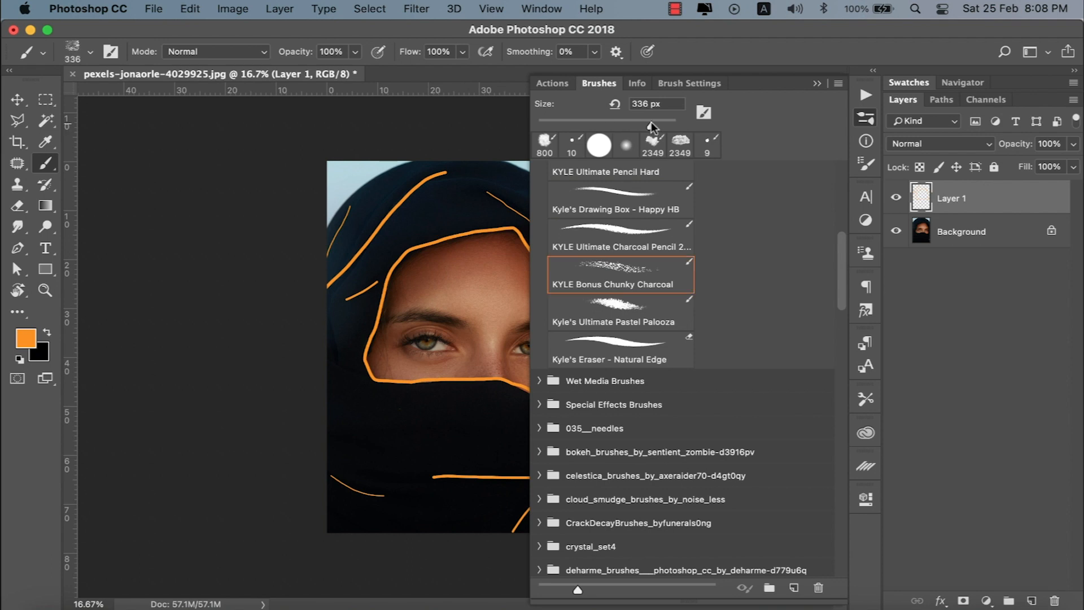
- Paint a short horizontal orange test stroke across the veil with the charcoal brush and undo it
drag(398, 423, 492, 428)
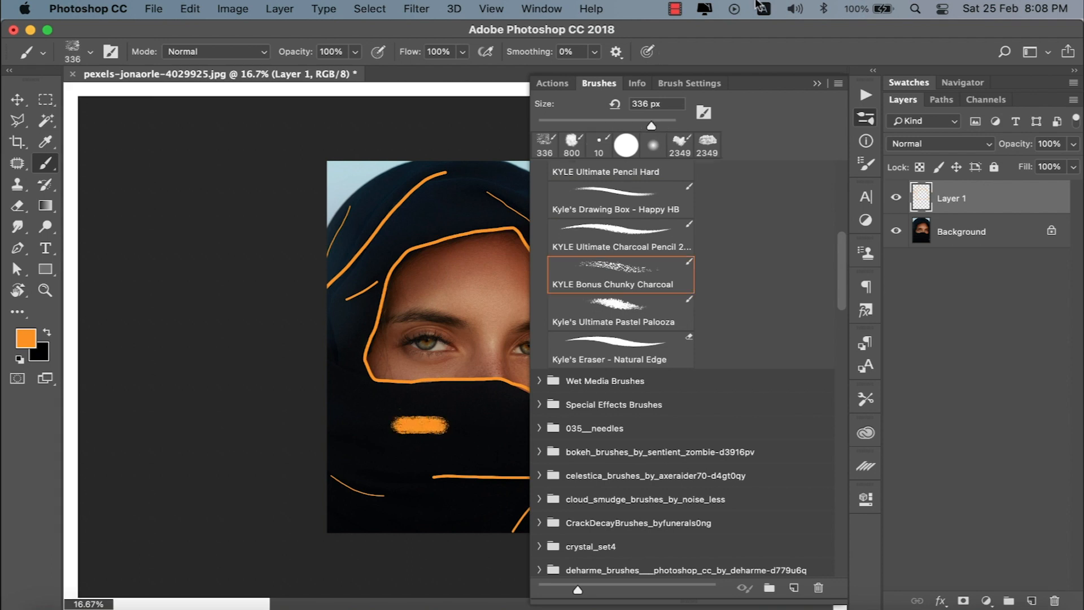
click(816, 82)
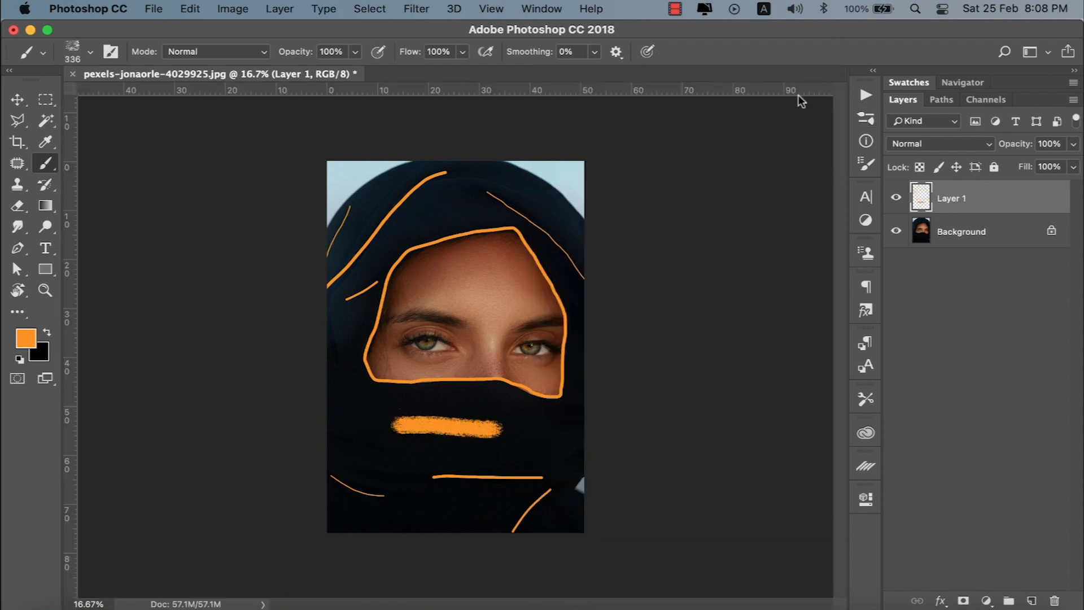
key(super+z)
- Enlarge the charcoal brush to 1200 px and stamp orange speckle patches around the veil, the hood's side and the upper-right corner
key(bracketright)
key(bracketright)
key(bracketright)
key(bracketright)
key(bracketright)
key(bracketright)
click(352, 402)
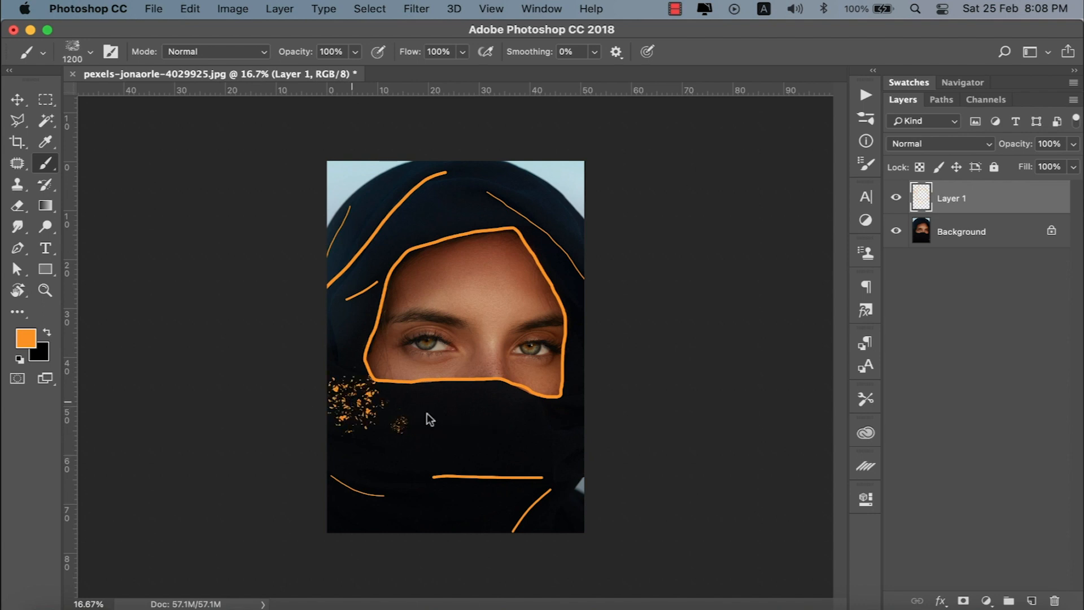
click(542, 435)
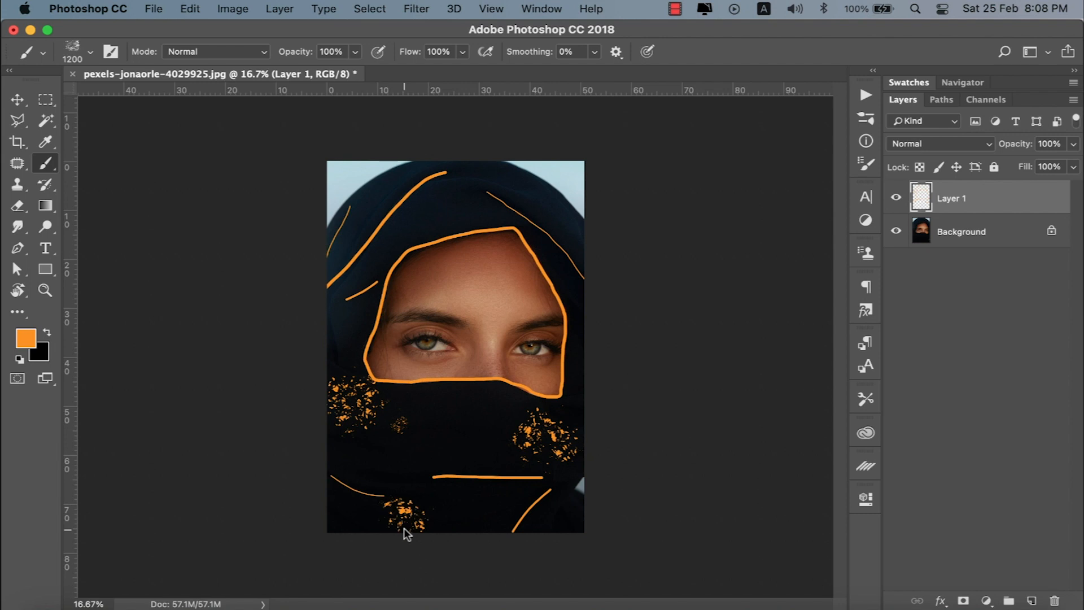
click(561, 174)
click(326, 330)
- Sample the skin tone from the forehead and stamp speckle patches in it on the veil and the hood's upper-left fold
click(45, 144)
click(489, 286)
key(b)
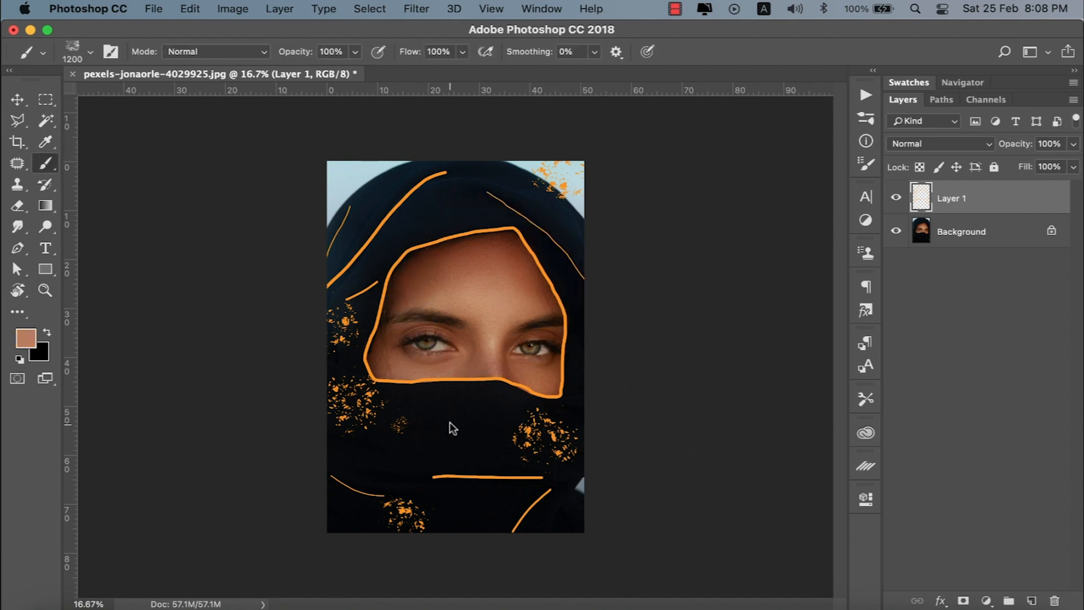
click(429, 442)
click(496, 508)
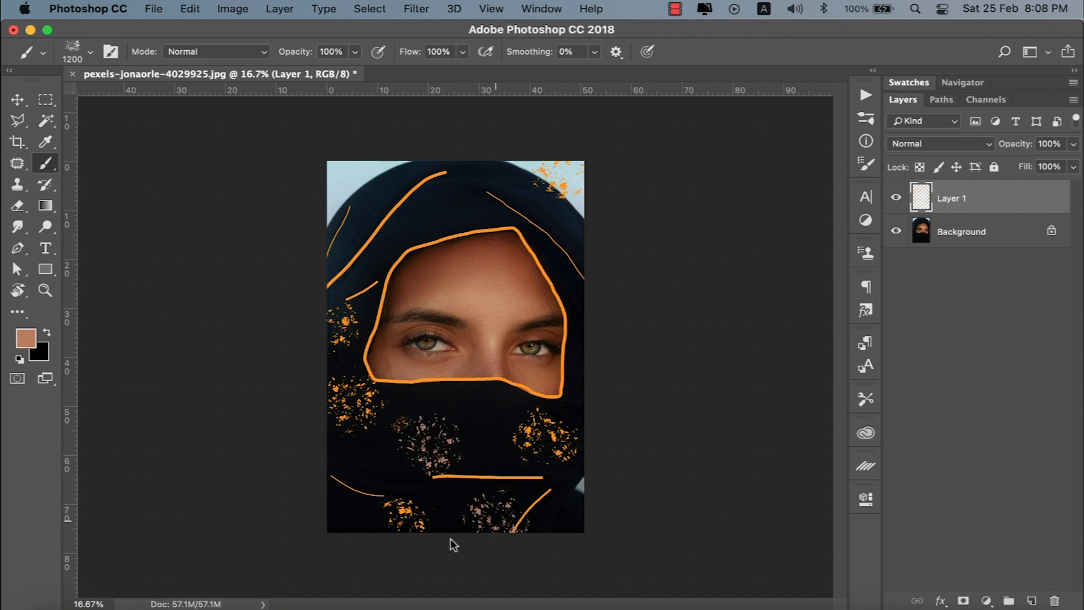
click(328, 530)
click(386, 201)
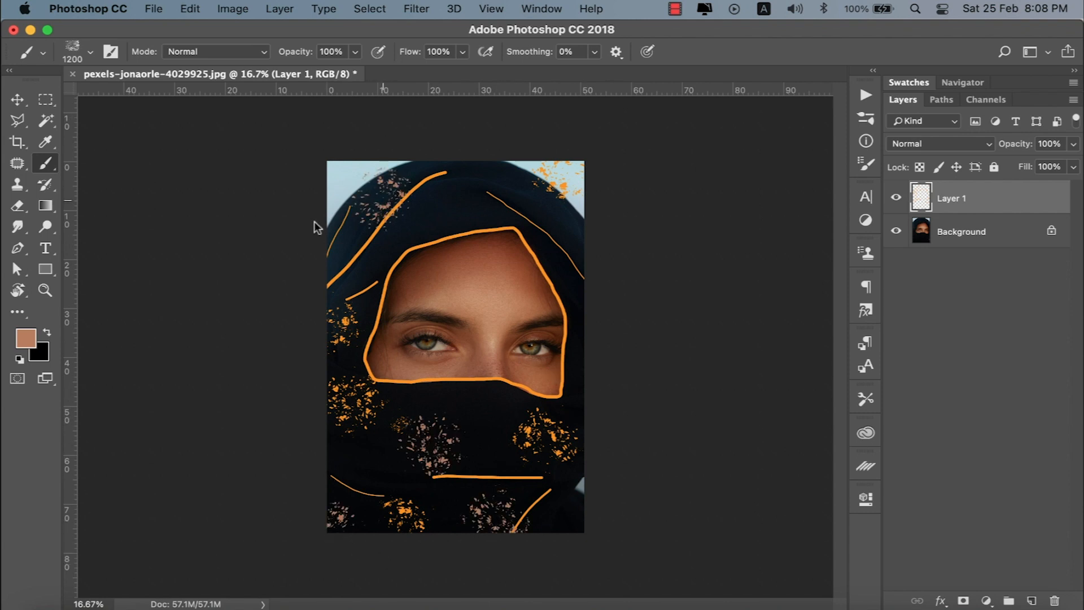
- Sample the dark colour of the veil and stamp subtle speckles over the hood and veil, undoing the last stamp
click(46, 146)
click(444, 418)
key(b)
drag(562, 171, 578, 231)
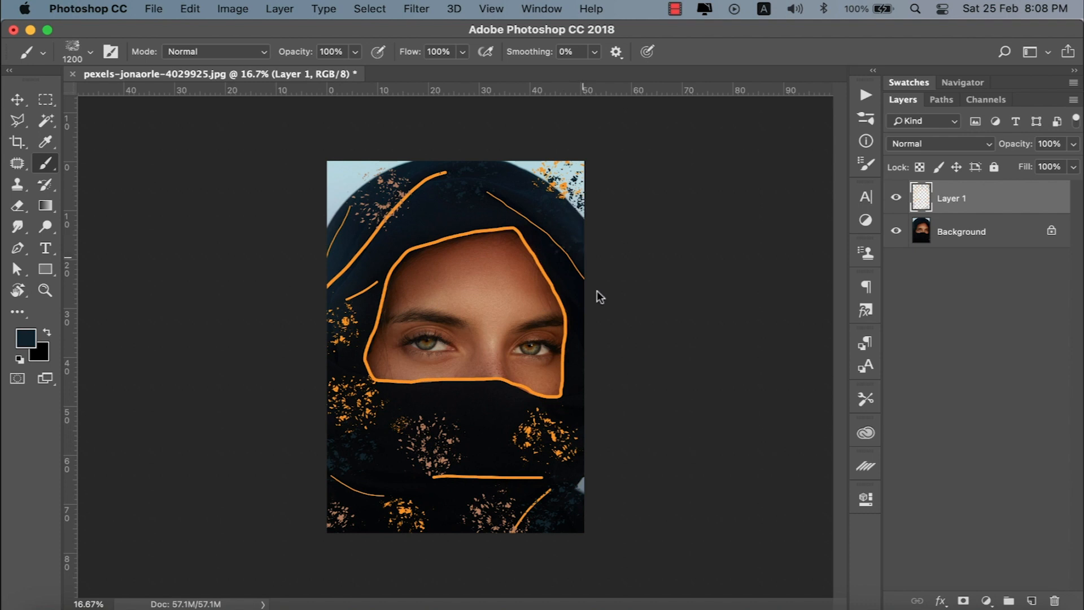
drag(434, 438, 429, 435)
click(500, 253)
key(super+z)
- Hide and show Layer 1 twice to compare the portrait with and without the painted artwork
click(895, 197)
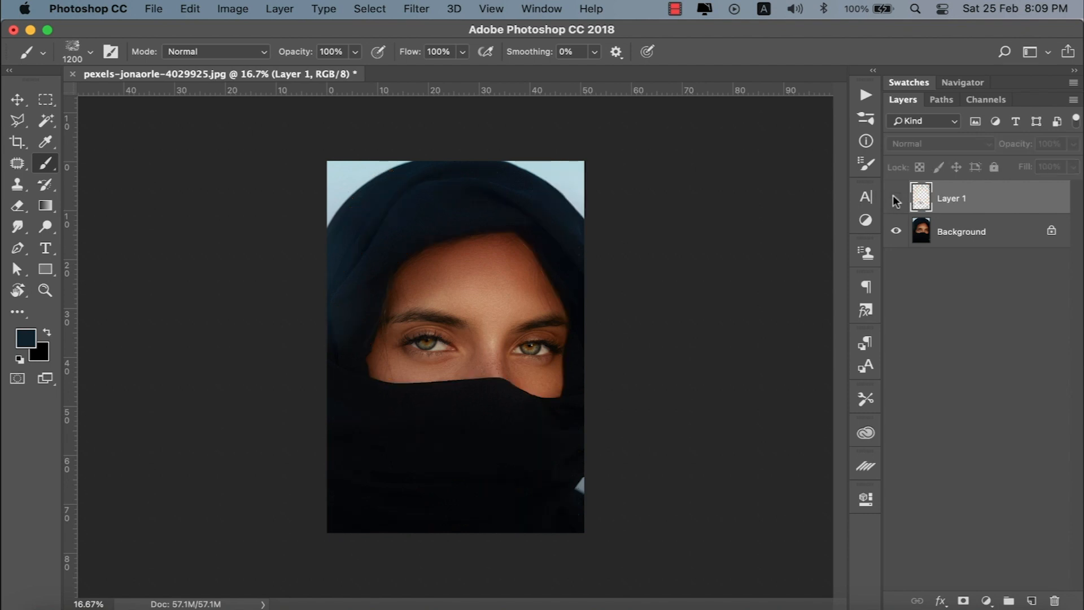
click(895, 198)
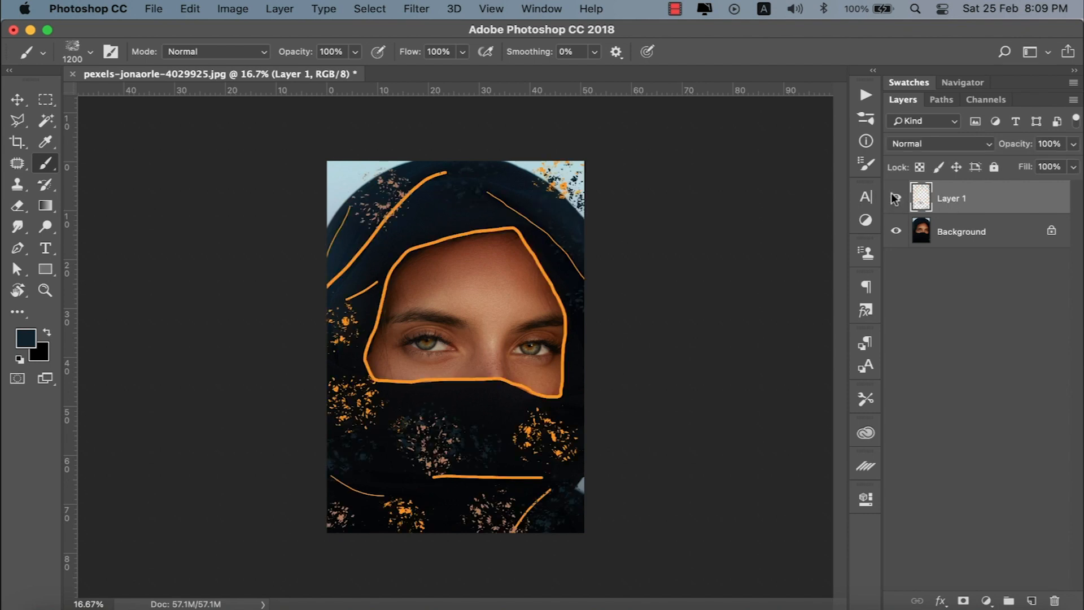
click(895, 198)
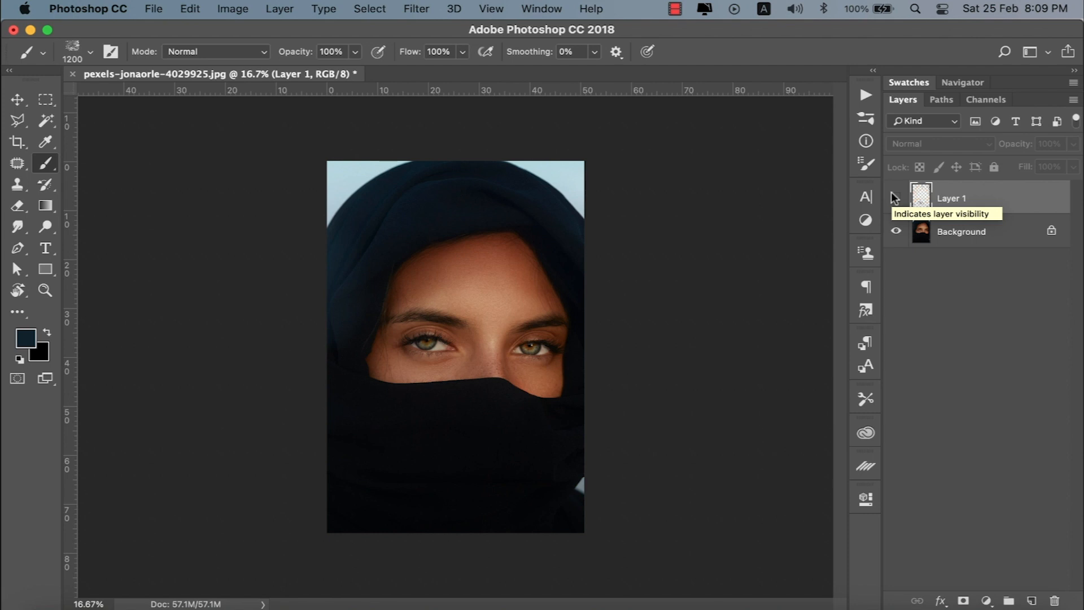
click(894, 198)
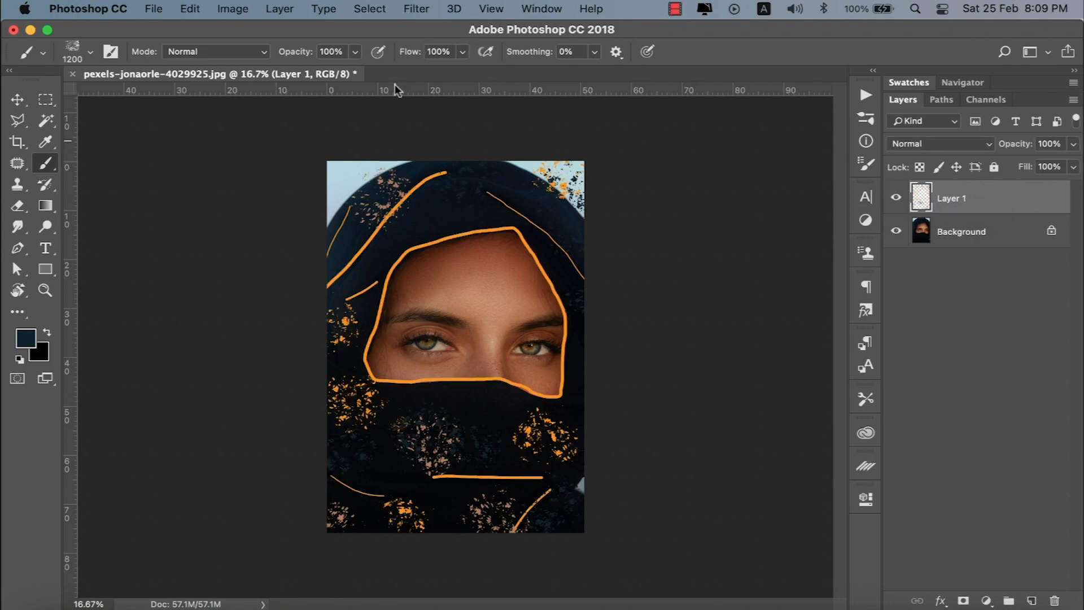
- Lower the brush opacity to 41%
click(355, 52)
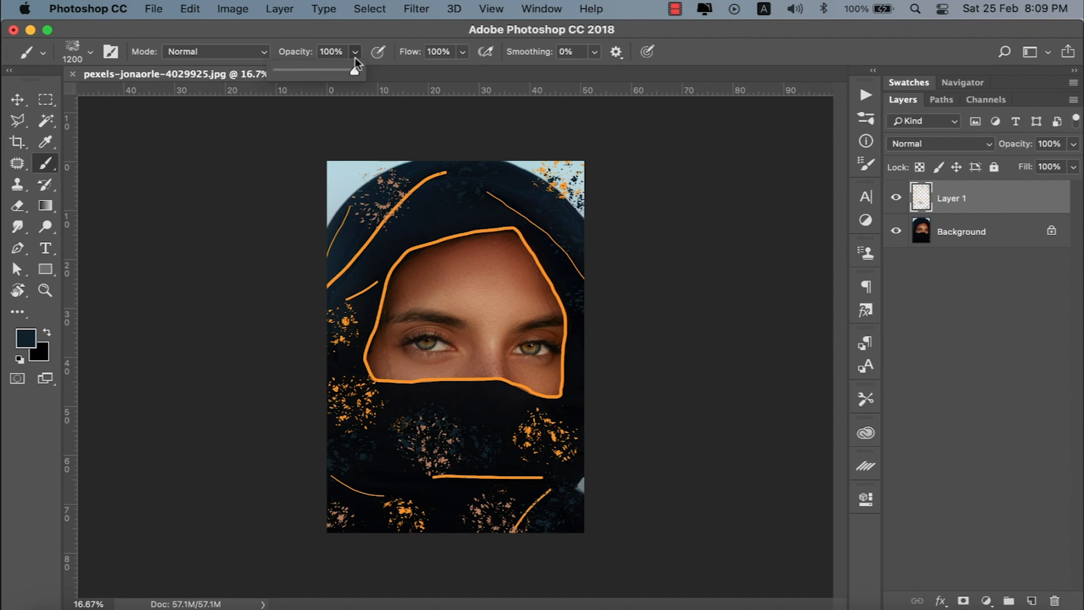
click(308, 69)
right_click(460, 235)
key(Escape)
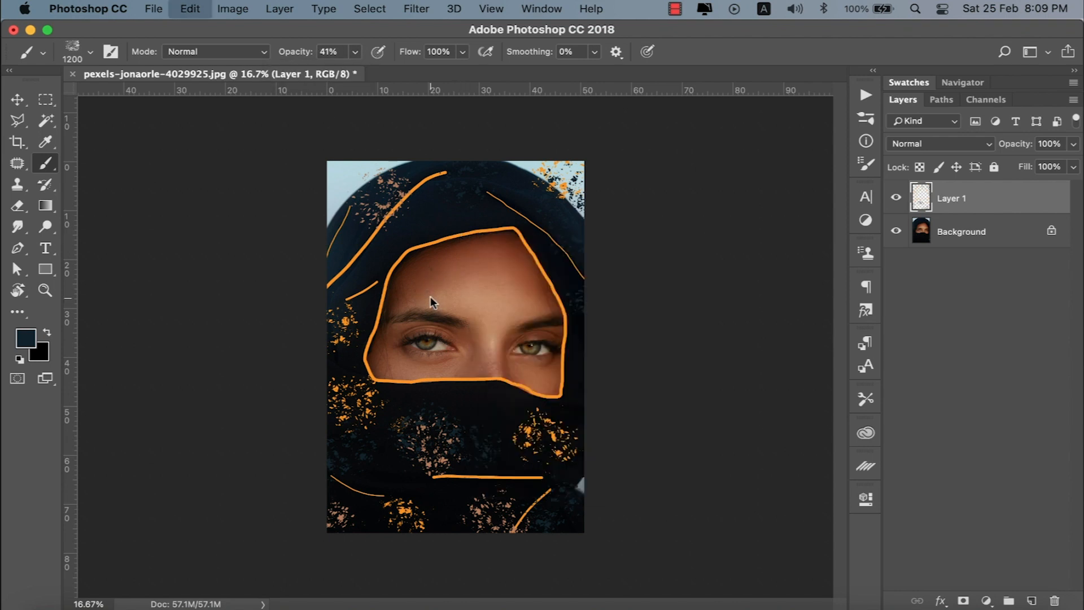
- Sample the brown skin tone from the forehead and add a new empty layer above Layer 1 for painting
key(i)
click(500, 281)
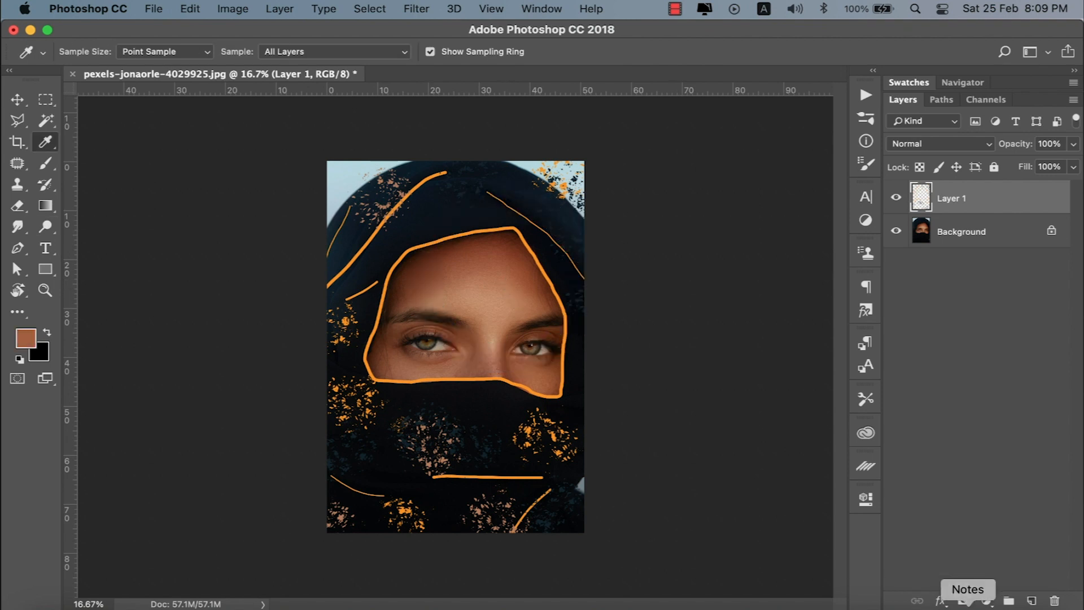
click(1031, 600)
key(b)
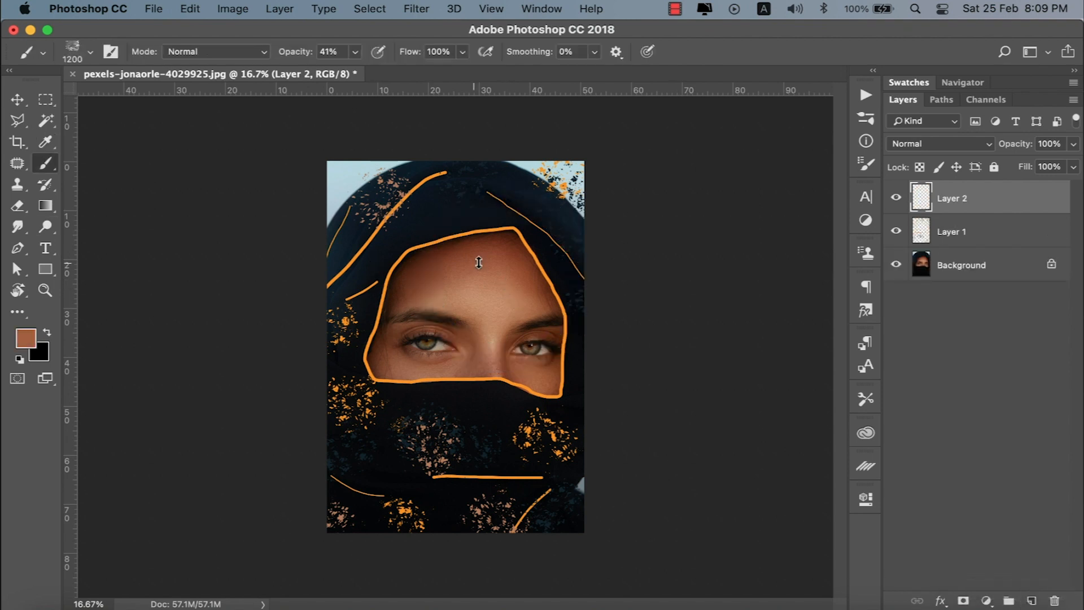
- Switch to the Hard Round brush and stamp a translucent 1200 px brown circle on the veil
right_click(479, 262)
scroll(578, 407, up, 5)
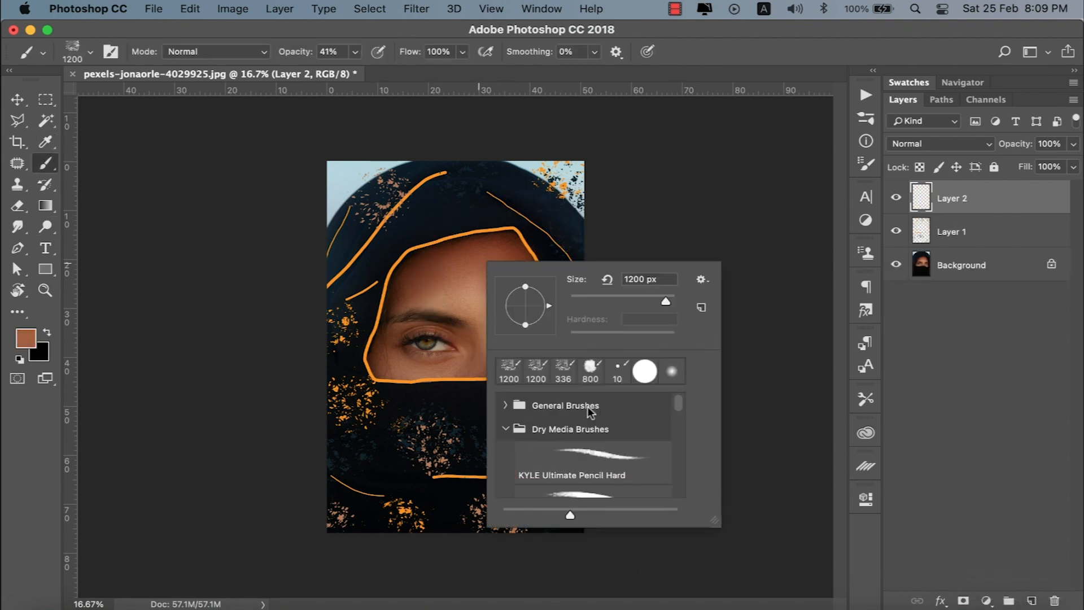
click(505, 405)
click(564, 467)
click(437, 432)
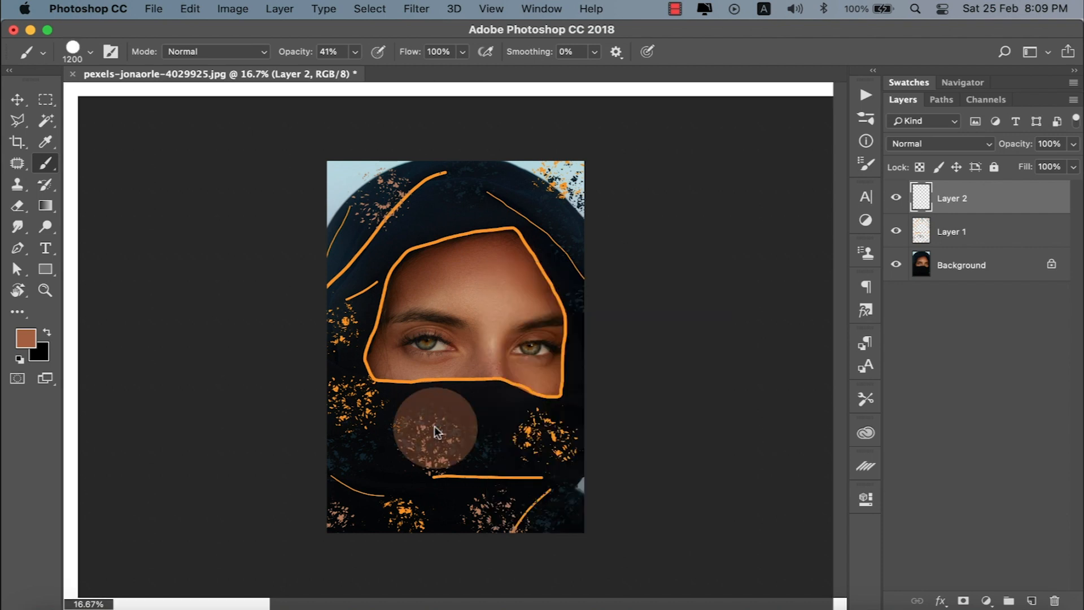
- Enlarge the brush to 2300 px, stamp a translucent brown circle over the face, and undo the stamp
key(bracketright)
key(bracketright)
key(bracketright)
key(bracketright)
key(bracketright)
key(bracketright)
key(bracketright)
key(bracketright)
key(bracketright)
key(bracketright)
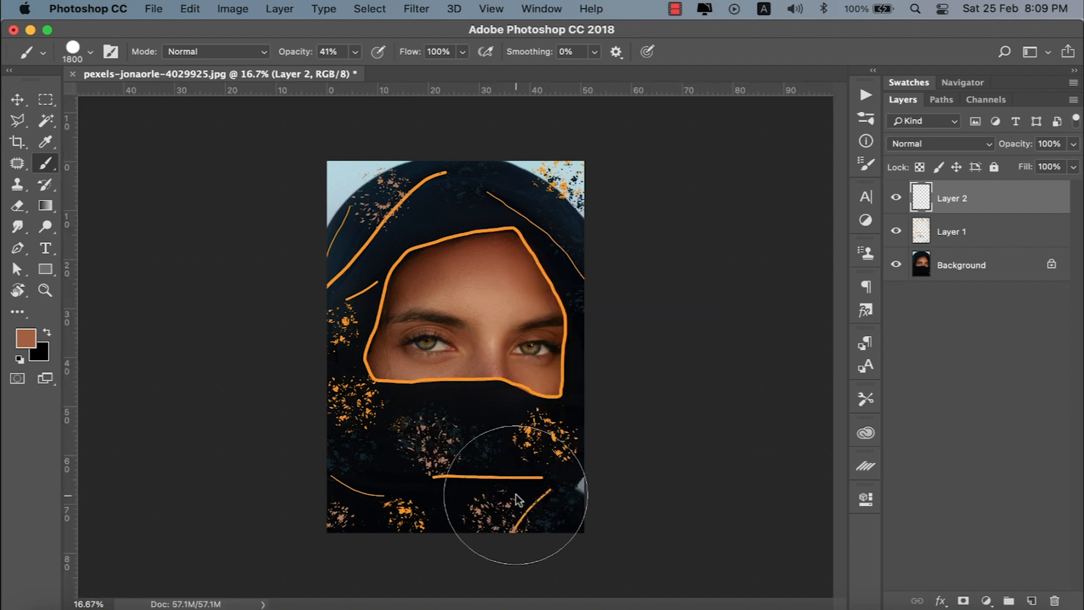
click(436, 325)
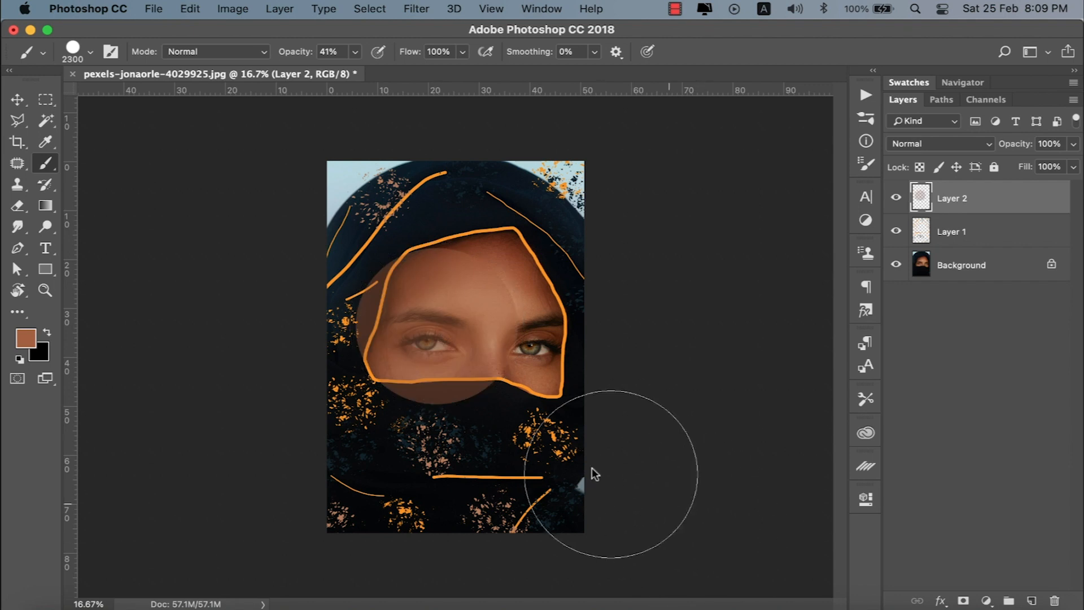
key(super+z)
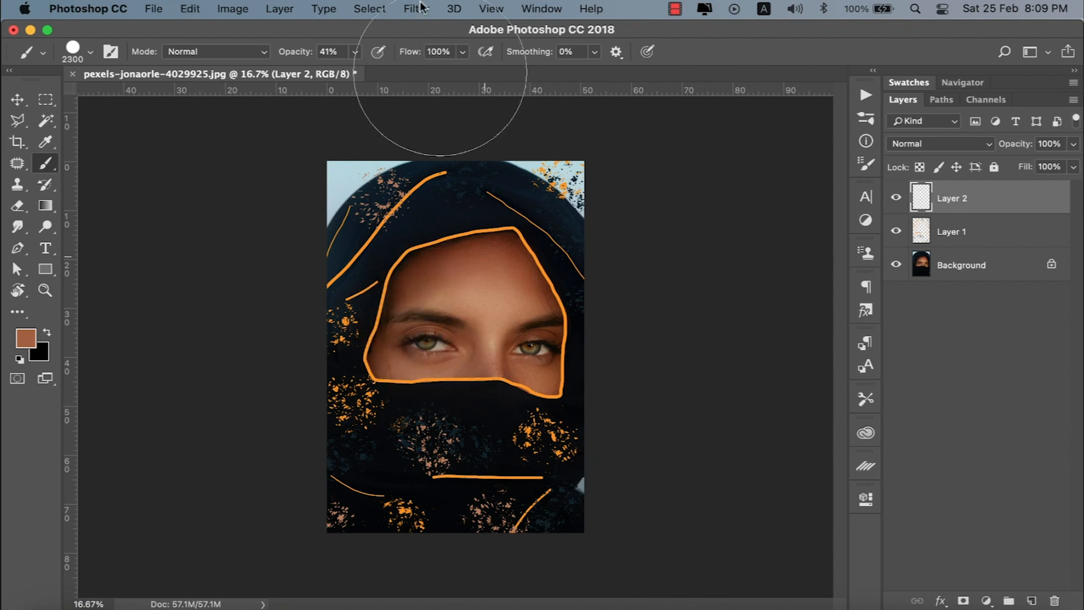
- Set the brush opacity to 100%, stamp a solid brown circle over the veil, and undo it
click(352, 52)
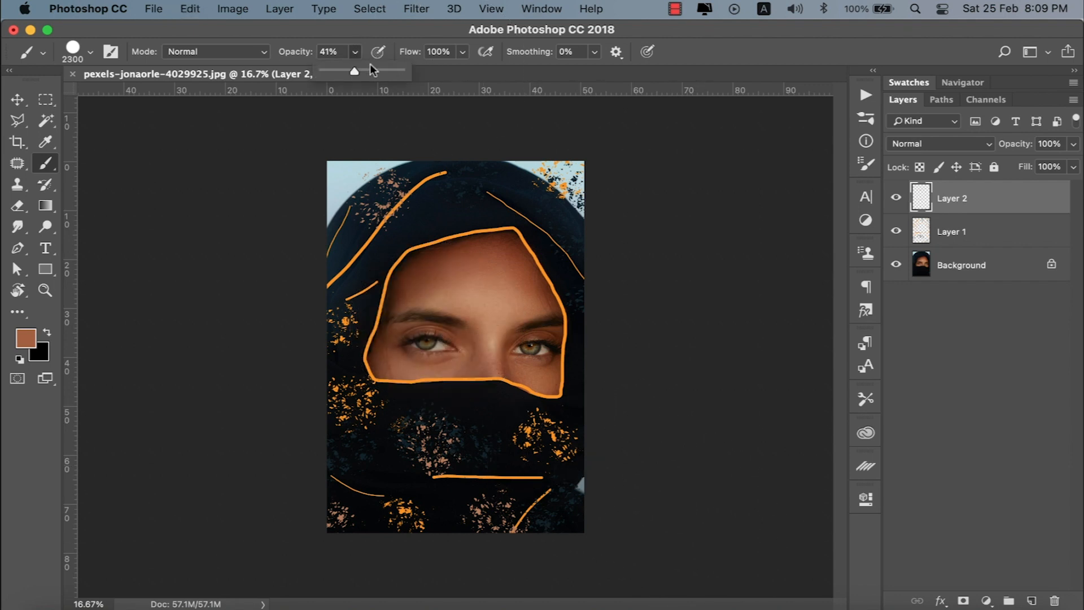
drag(395, 68, 403, 72)
click(454, 432)
click(454, 429)
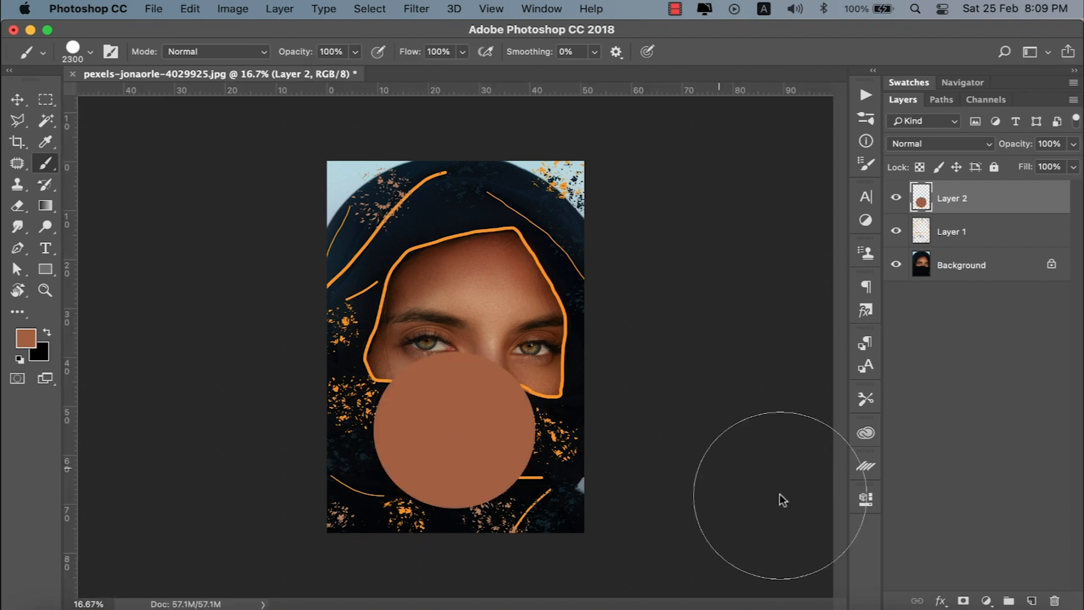
key(super+z)
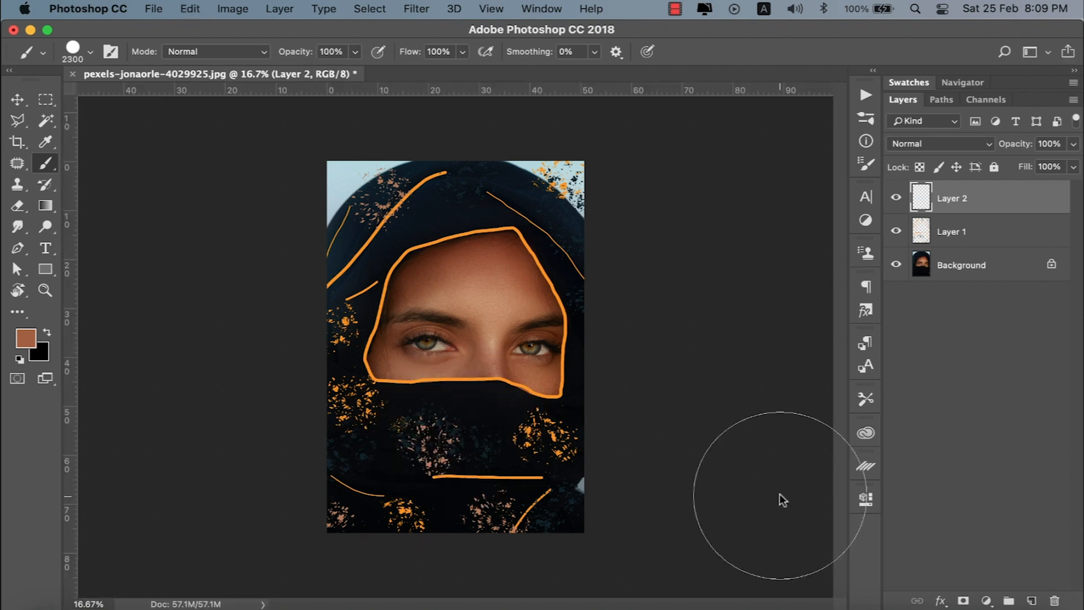
- Set the brush flow to 5%, paint faint brown over the veil, and undo the stroke
click(456, 52)
click(388, 69)
mouse_move(448, 446)
mouse_down()
mouse_move(444, 387)
mouse_move(447, 421)
mouse_up()
key(super+z)
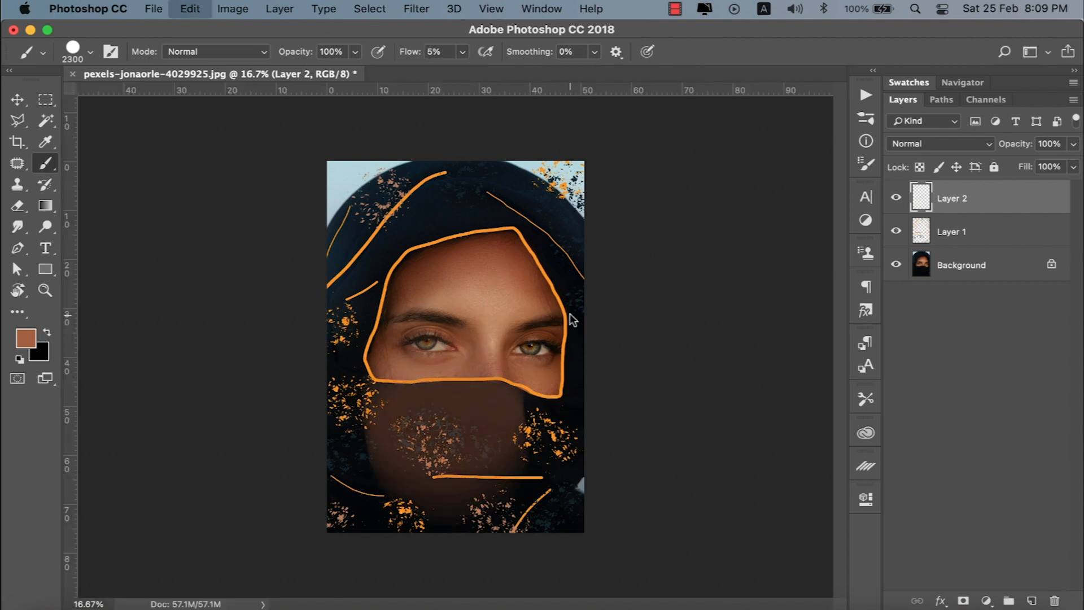
- Build up brown paint over the image's lower-right area with the low-flow brush and undo it
mouse_move(587, 508)
mouse_down()
mouse_move(484, 443)
mouse_move(578, 500)
mouse_move(531, 478)
mouse_move(548, 517)
mouse_move(527, 496)
mouse_move(581, 516)
mouse_move(557, 508)
mouse_move(552, 475)
mouse_move(632, 493)
mouse_up()
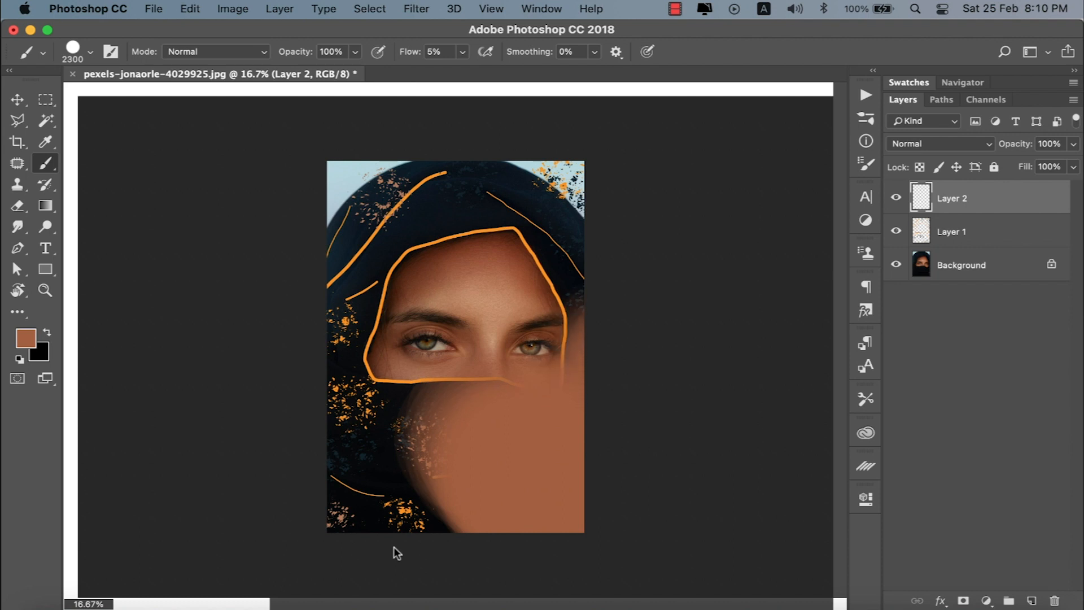
key(super+r)
key(super+z)
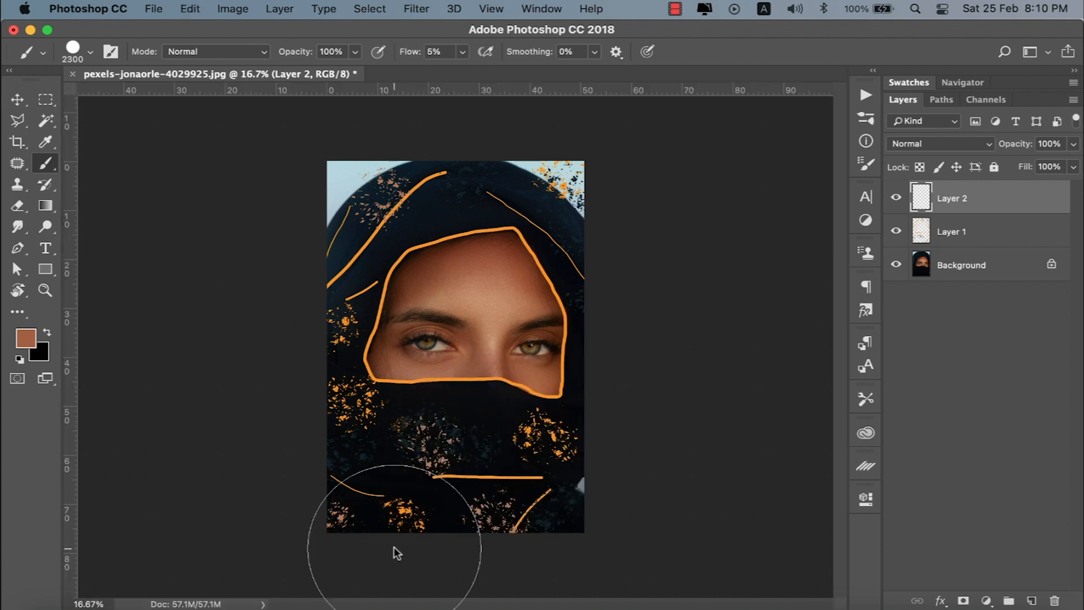
- Add a horizontal text layer containing a first name on the dark veil below the face
click(18, 100)
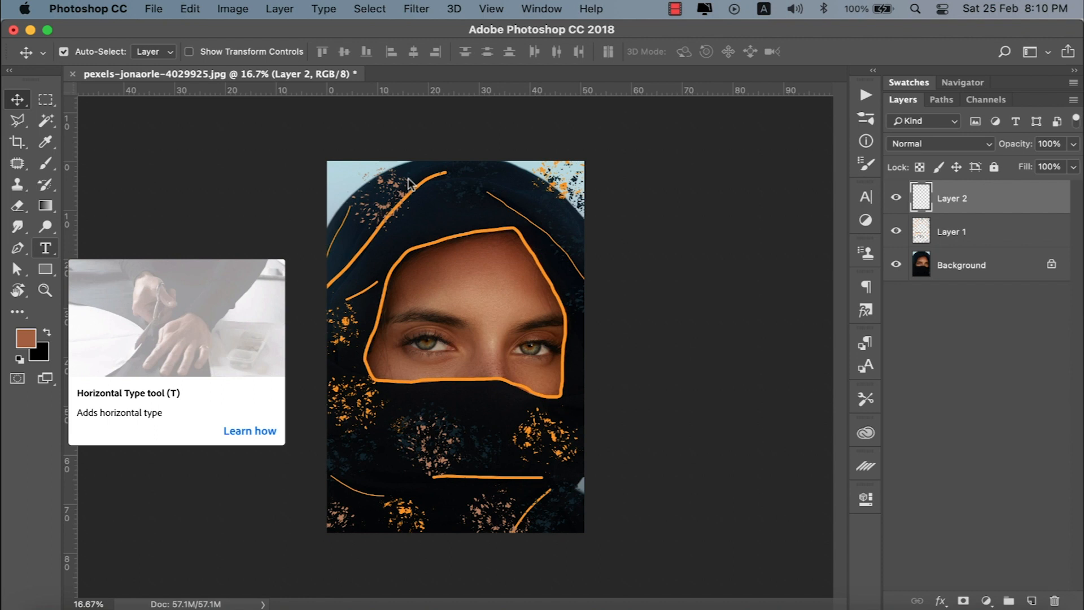
key(t)
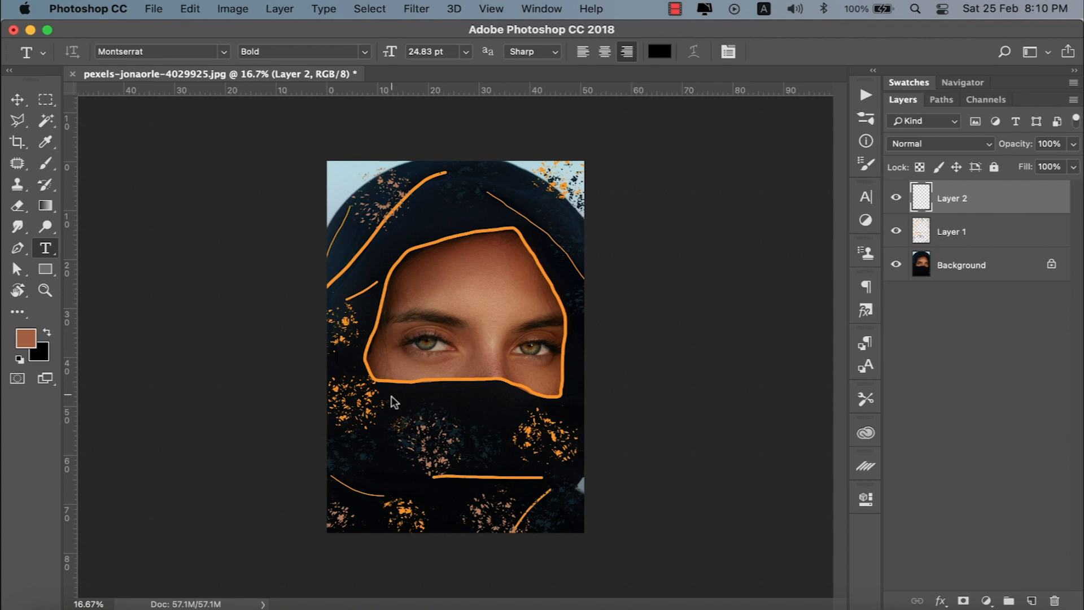
right_click(50, 250)
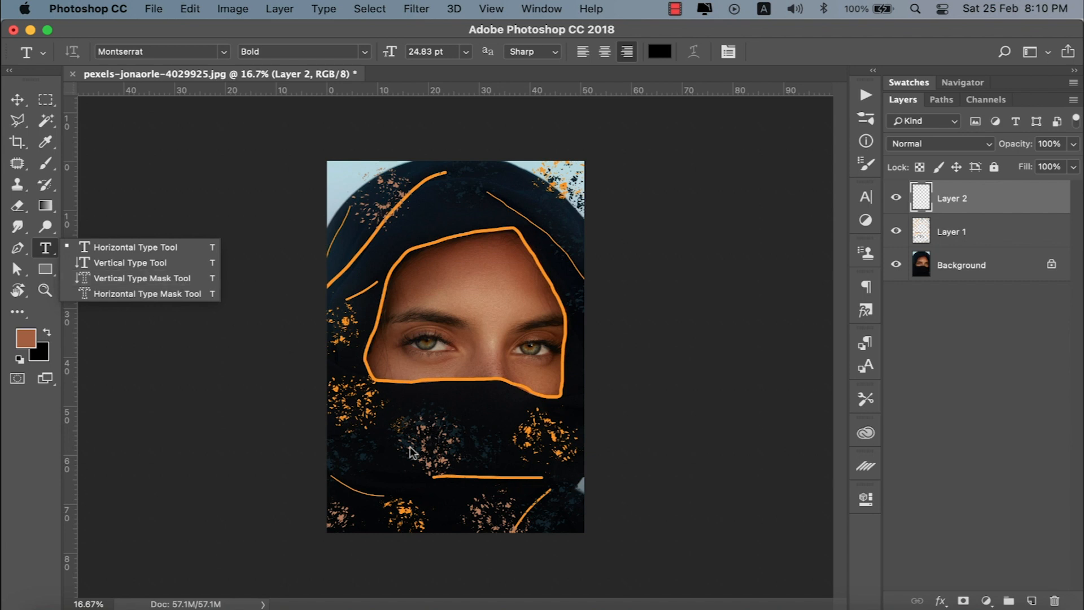
click(380, 409)
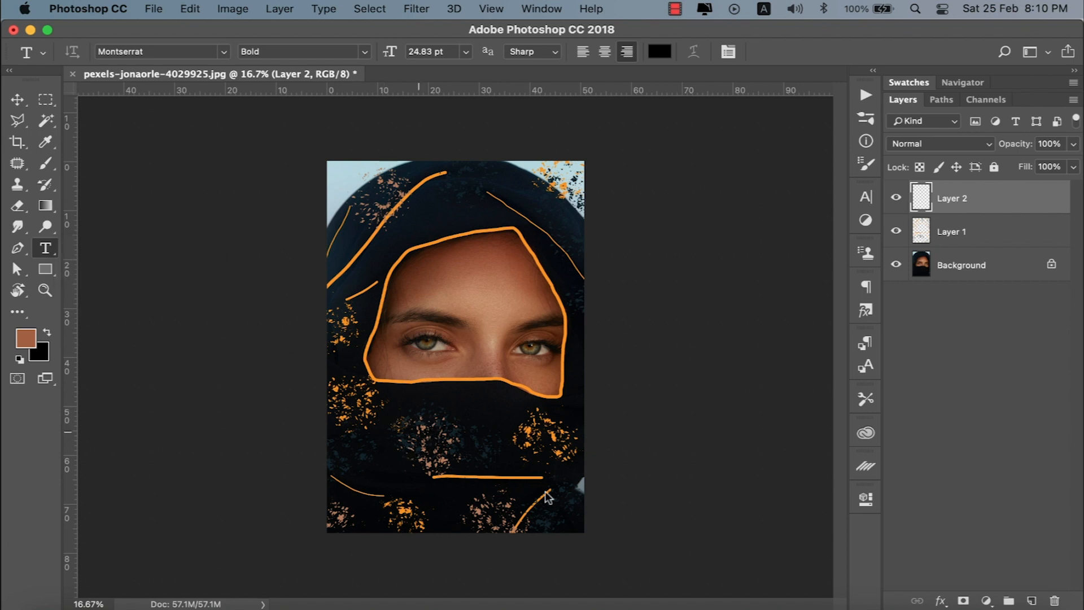
click(390, 422)
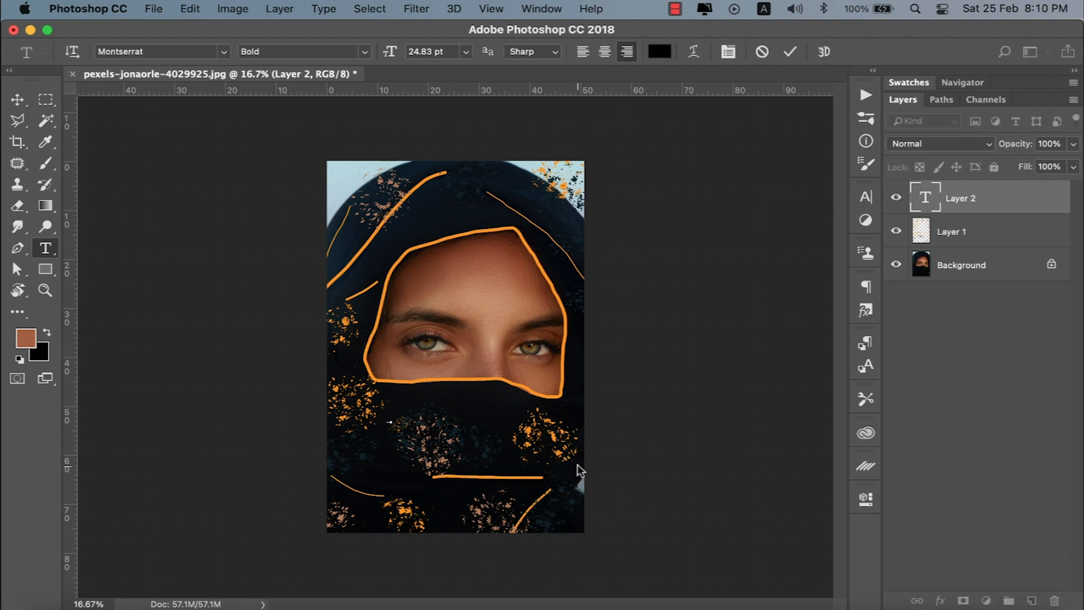
click(789, 51)
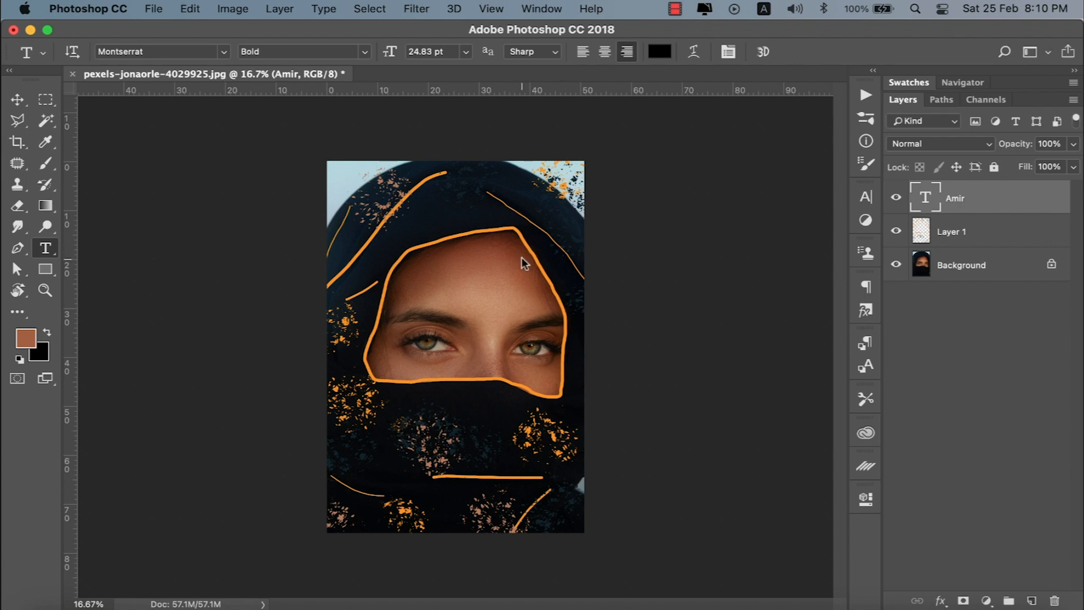
- Set the font size of the name text to 72 pt
click(865, 196)
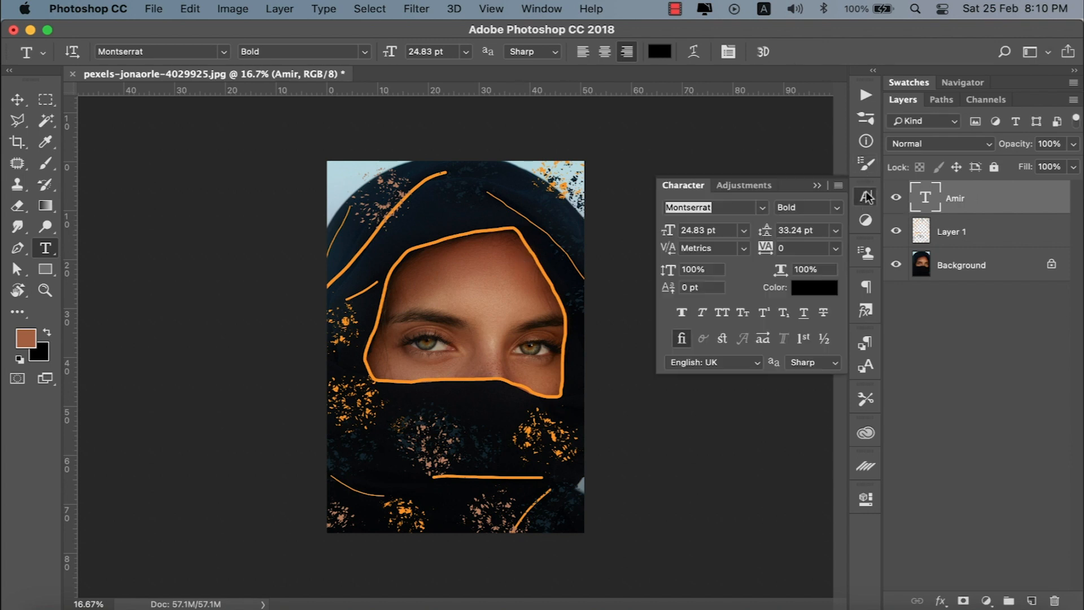
click(744, 231)
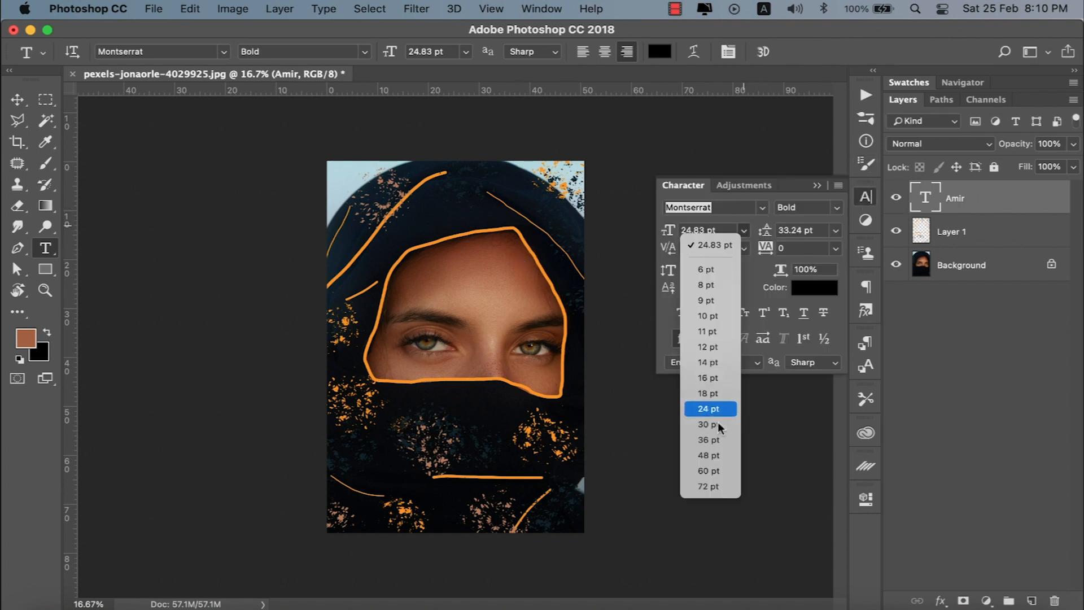
click(712, 487)
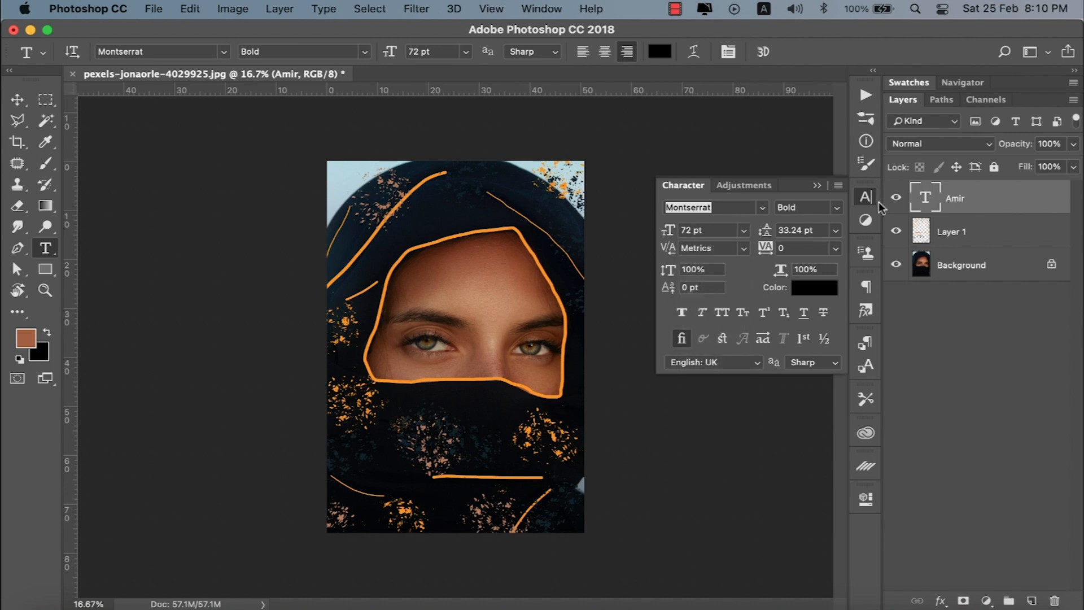
double_click(923, 202)
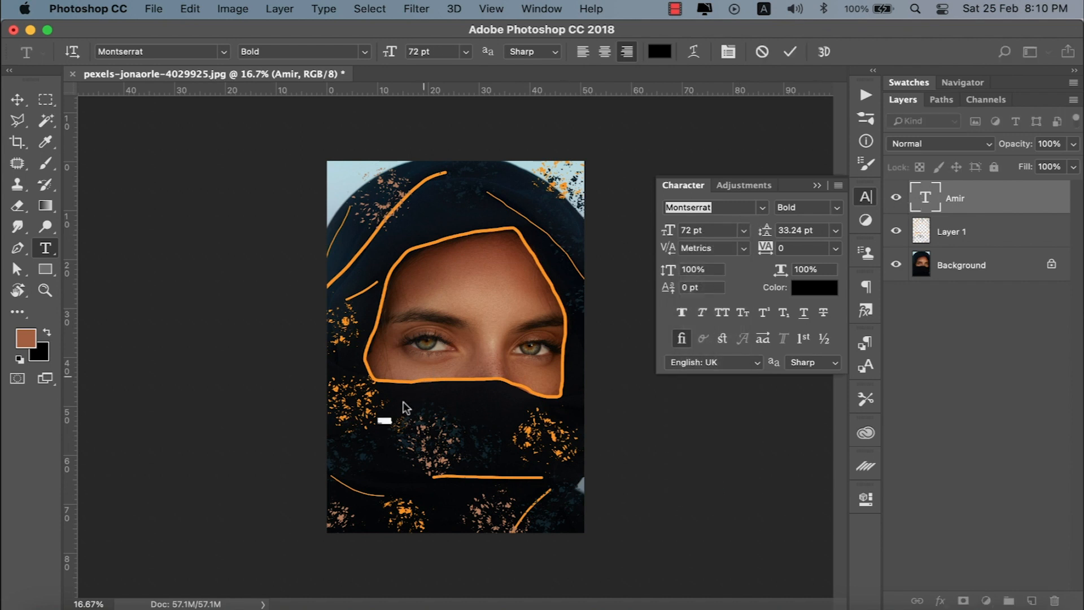
click(788, 52)
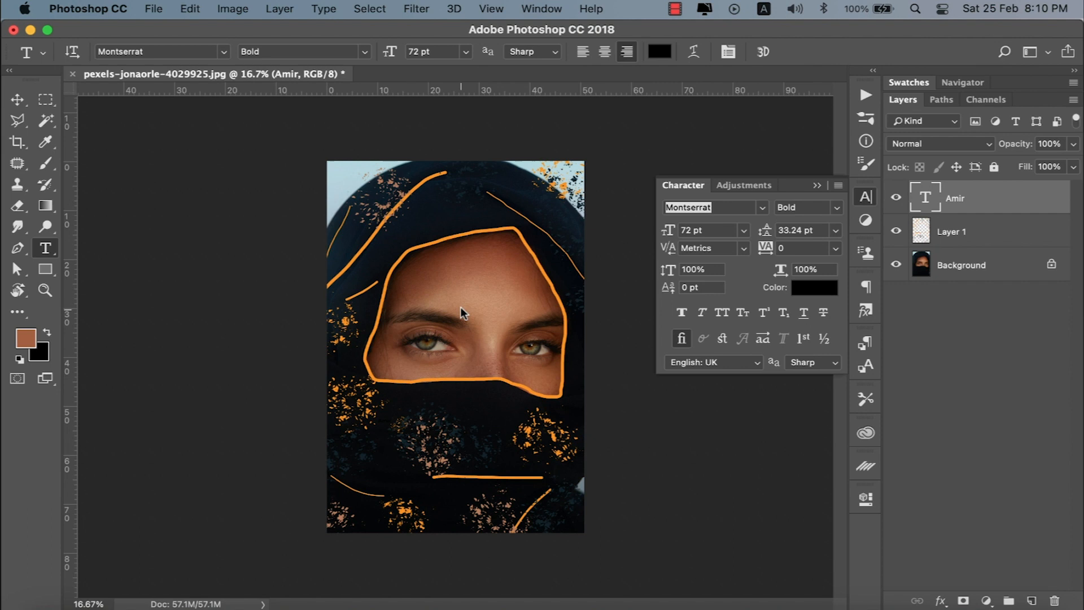
- Scale the name text up to about 1174 pt so it spans the lower face
key(super+t)
drag(394, 417, 568, 276)
key(Return)
- Recolour all of the name text to orange ff9400, sampled from the painted outline around the face
click(546, 395)
key(super+a)
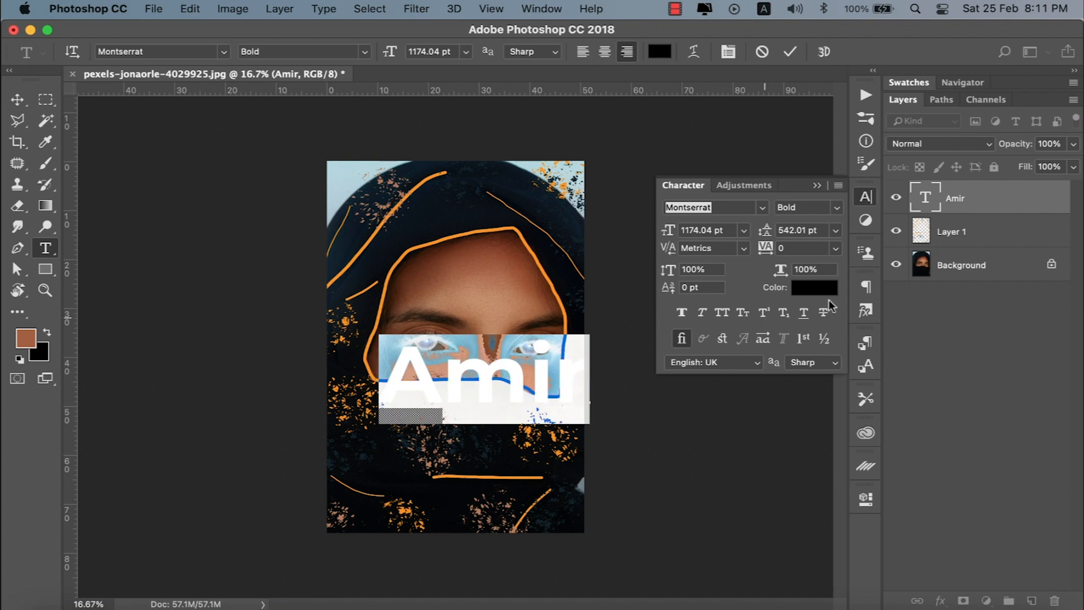
click(818, 292)
drag(668, 304, 754, 255)
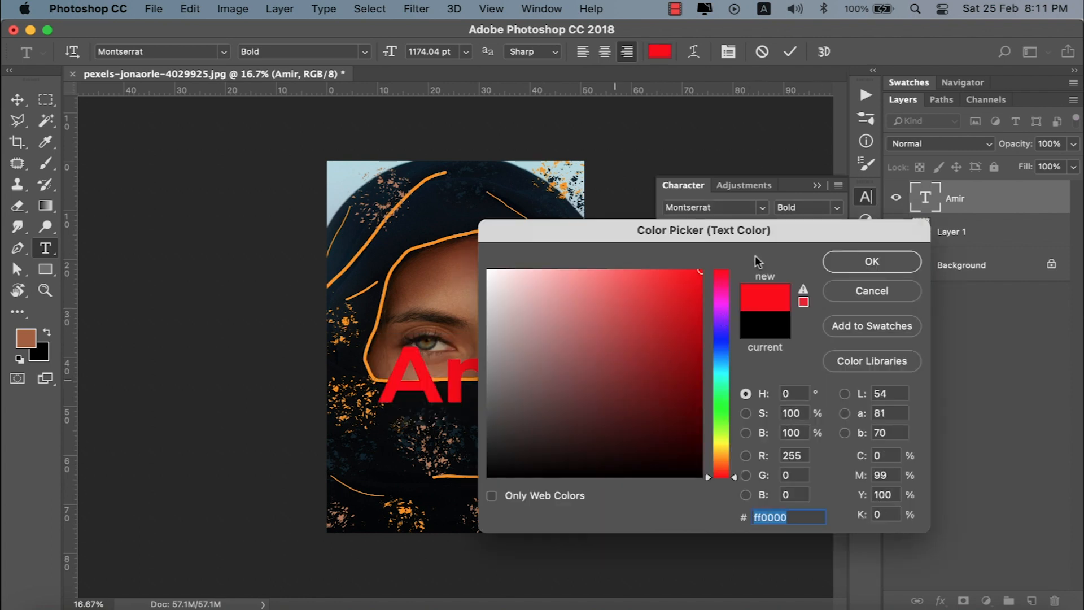
click(384, 294)
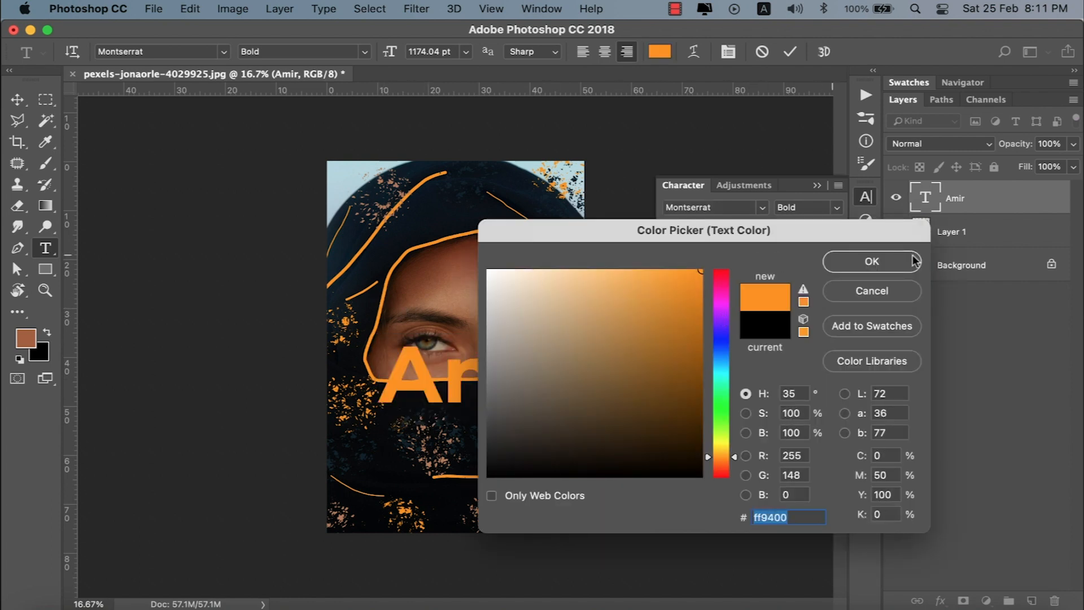
click(903, 261)
- Replace the name with the word "VOgue" in the same text layer
click(521, 376)
key(super+a)
text(B)
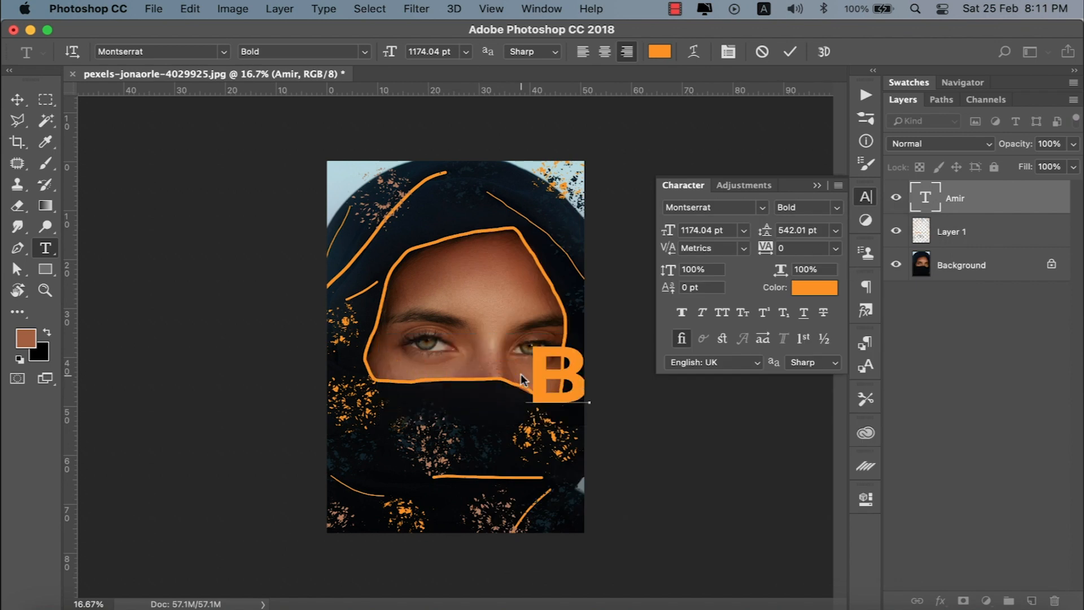
key(BackSpace)
text(VOgue)
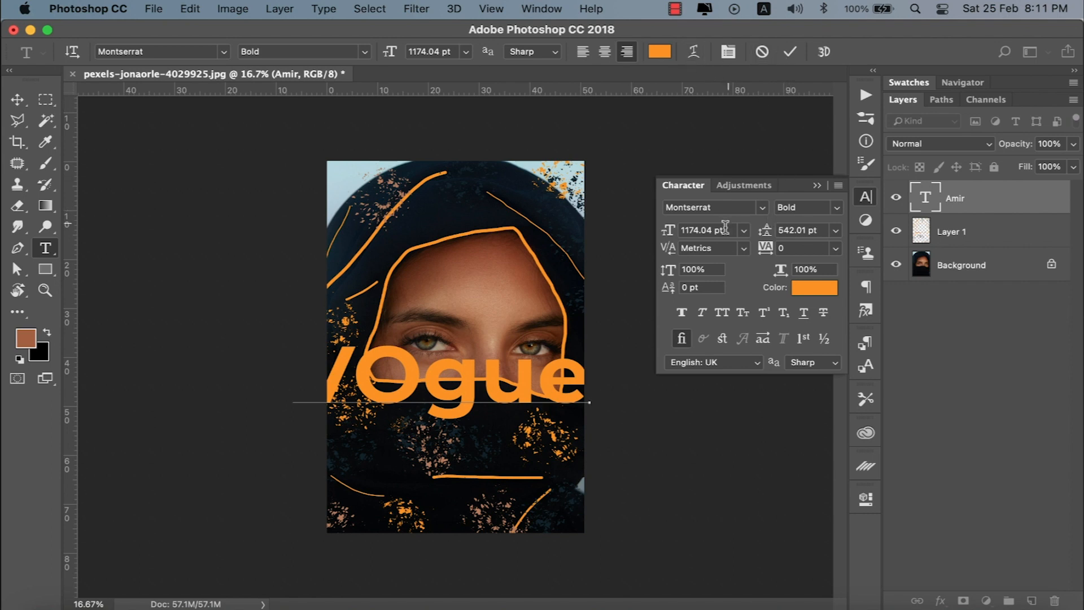
click(788, 52)
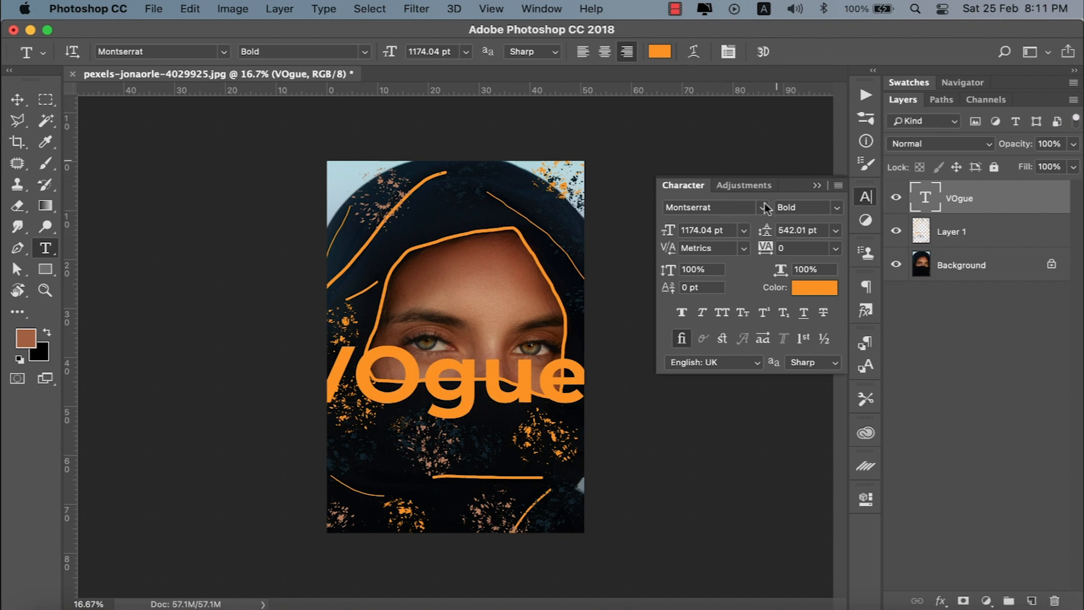
- Reset the VOgue text's size to 72 pt and scale it up to about 686 pt over the veil
click(743, 230)
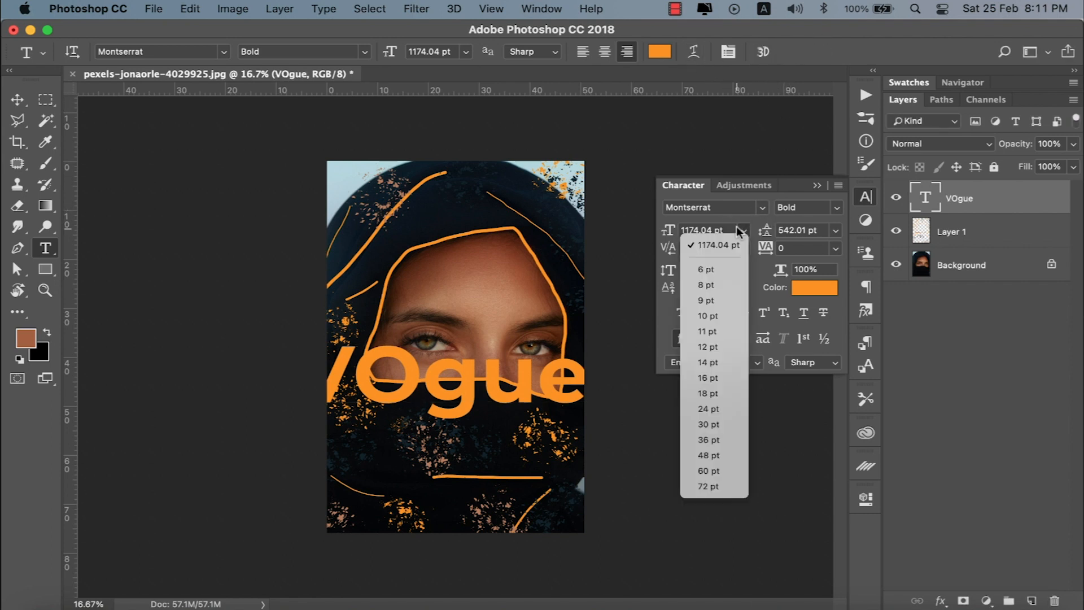
click(711, 483)
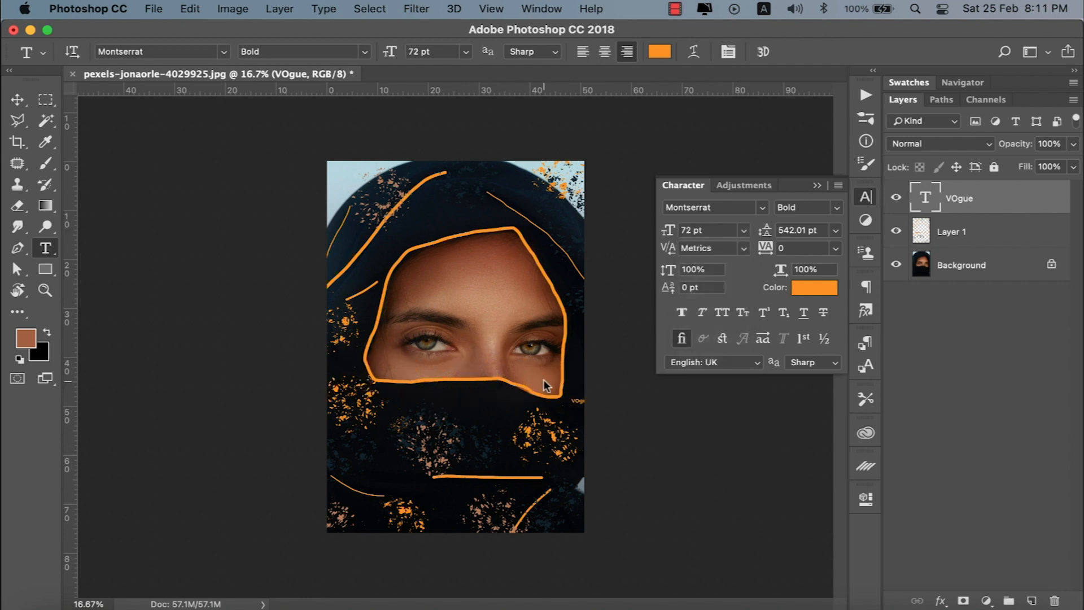
key(super+t)
drag(564, 405, 424, 483)
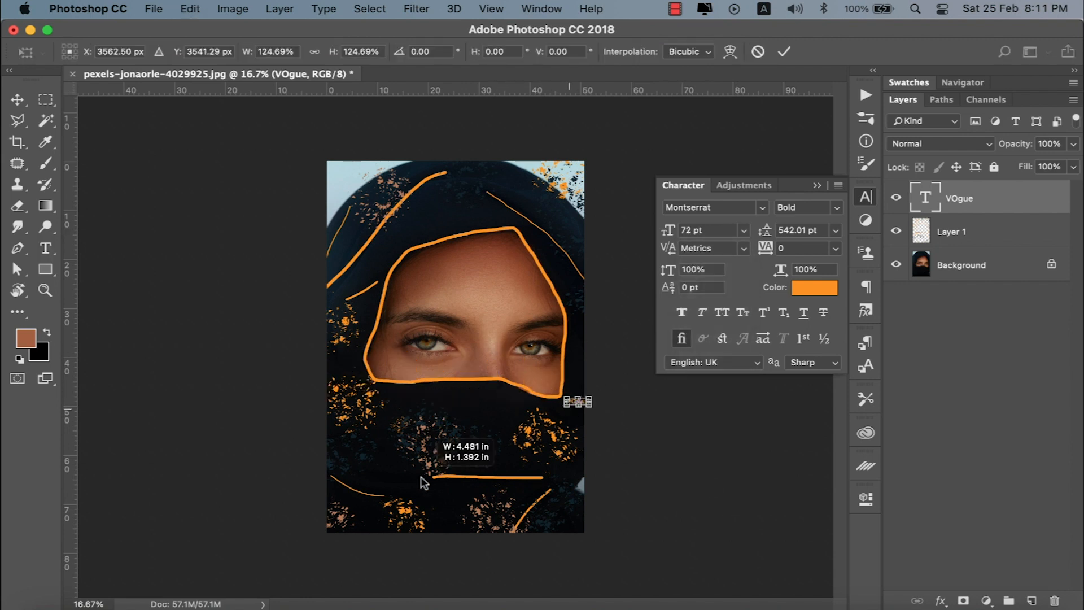
key(Return)
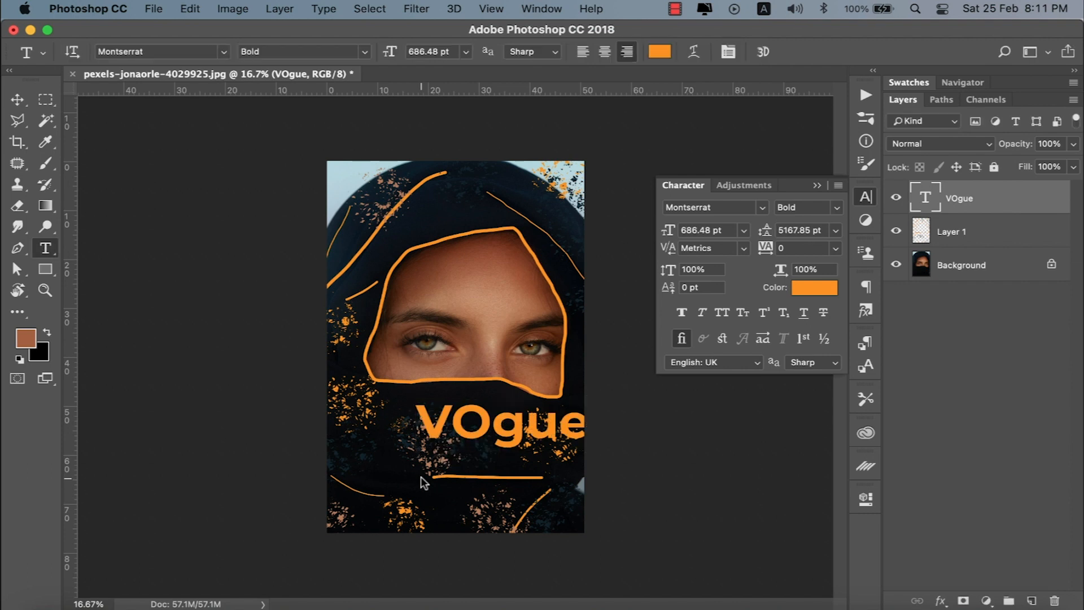
- Move the VOgue text left and slightly down so it sits fully inside the image on the veil
key(v)
key(shift+Left)
key(shift+Left)
key(shift+Left)
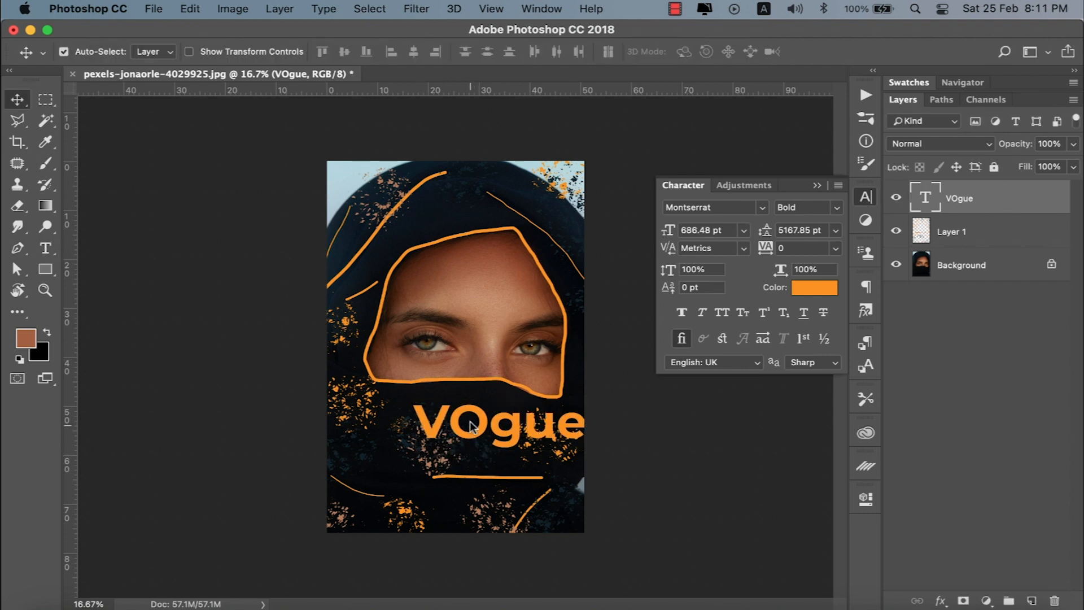
drag(469, 422, 452, 440)
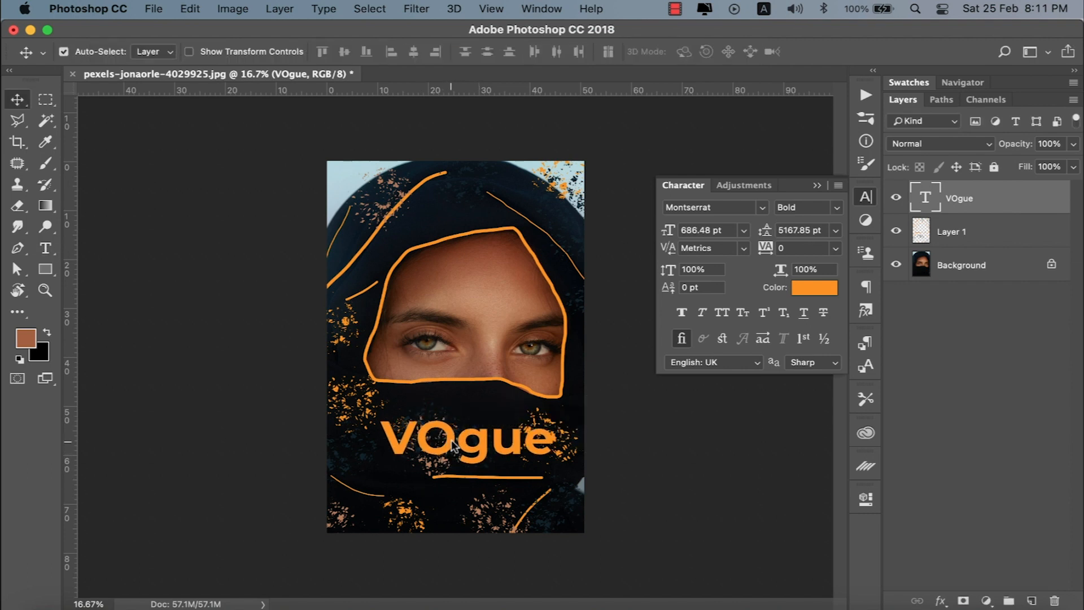
- Correct the word to "Vogue" by replacing the capital O with a lowercase o
key(t)
click(452, 443)
key(BackSpace)
text(i)
key(BackSpace)
text(o)
key(super+Return)
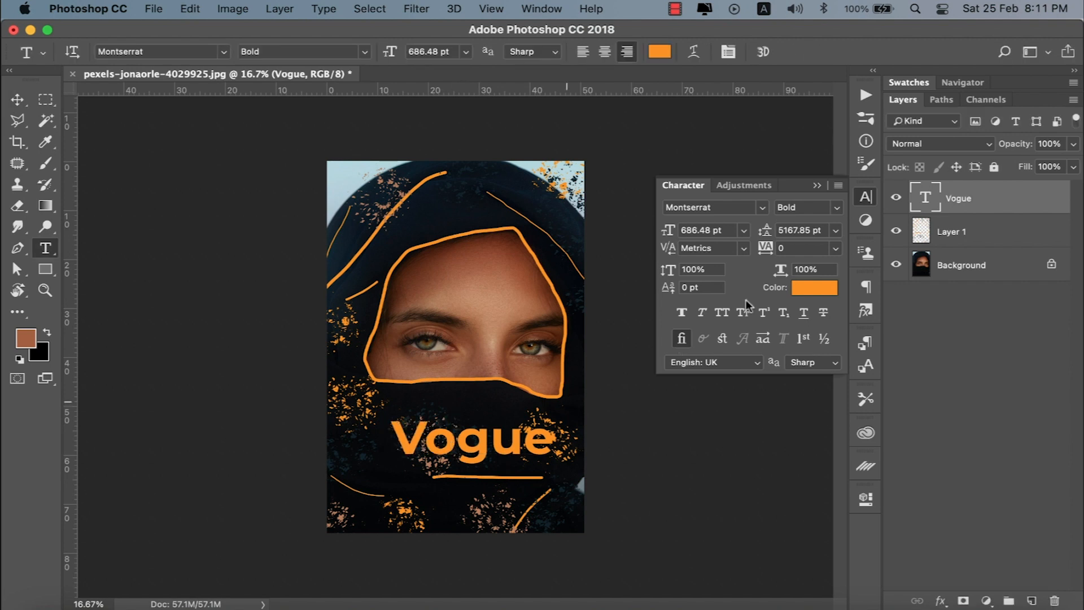
- Try to change the Vogue text's font to Myriad Pro
click(761, 208)
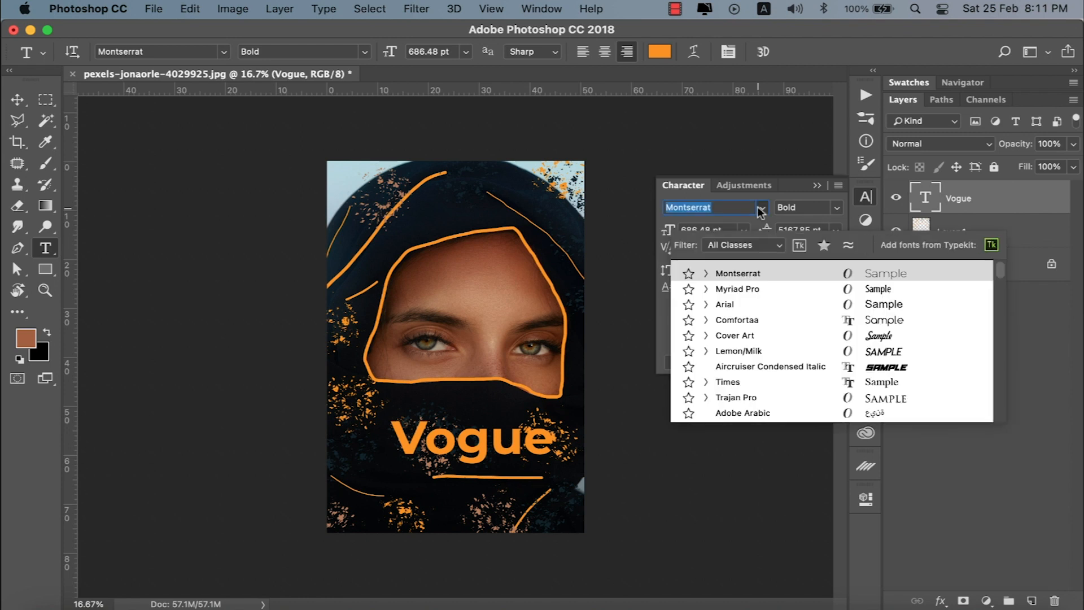
click(749, 289)
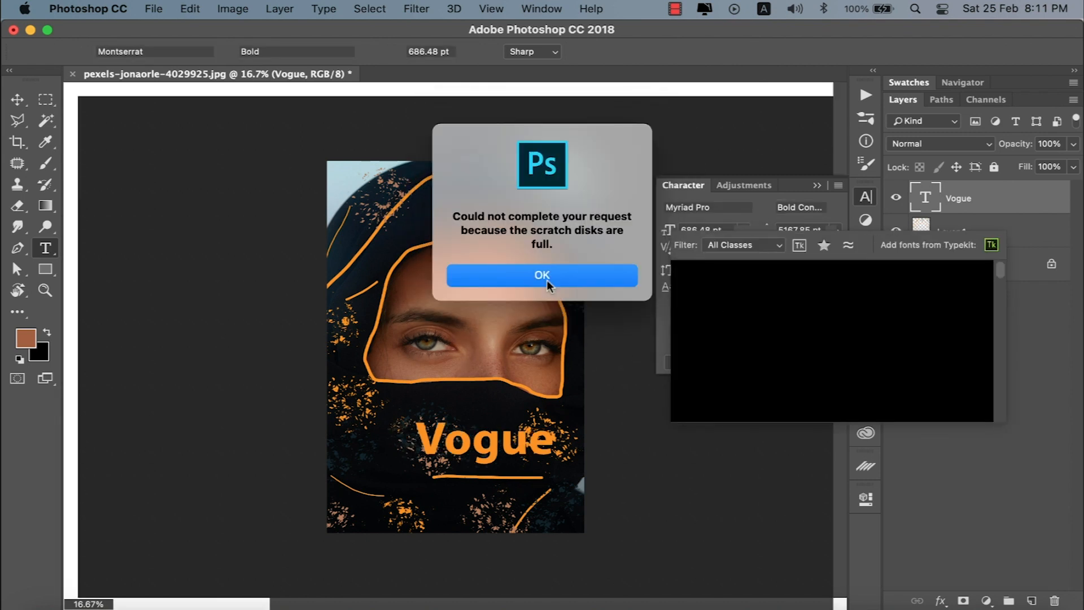
click(675, 8)
click(704, 52)
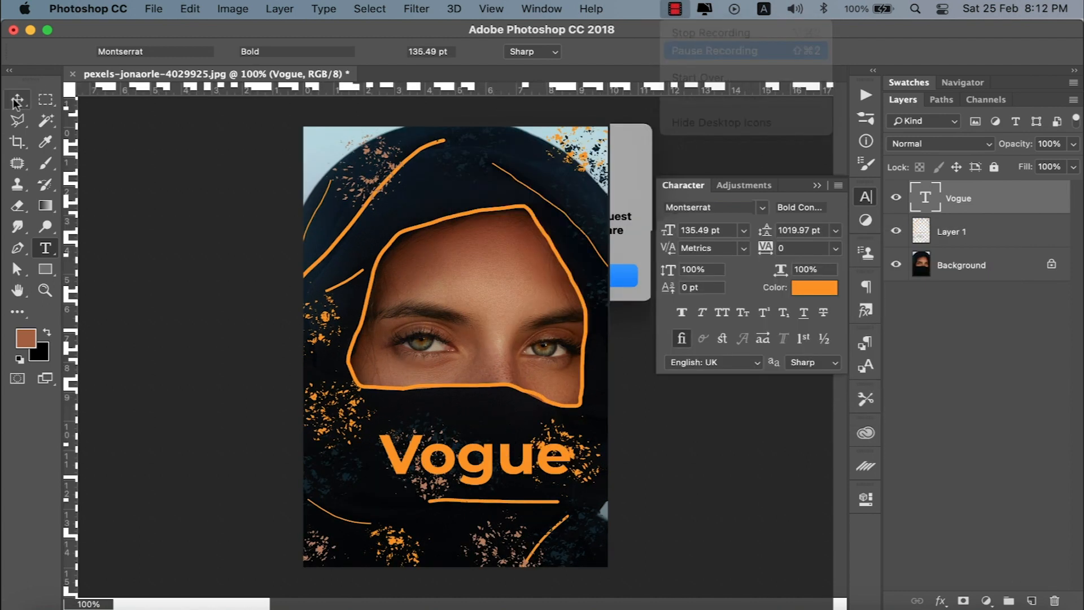
- Shift the Vogue text slightly left on the veil and change its font to Times
click(17, 100)
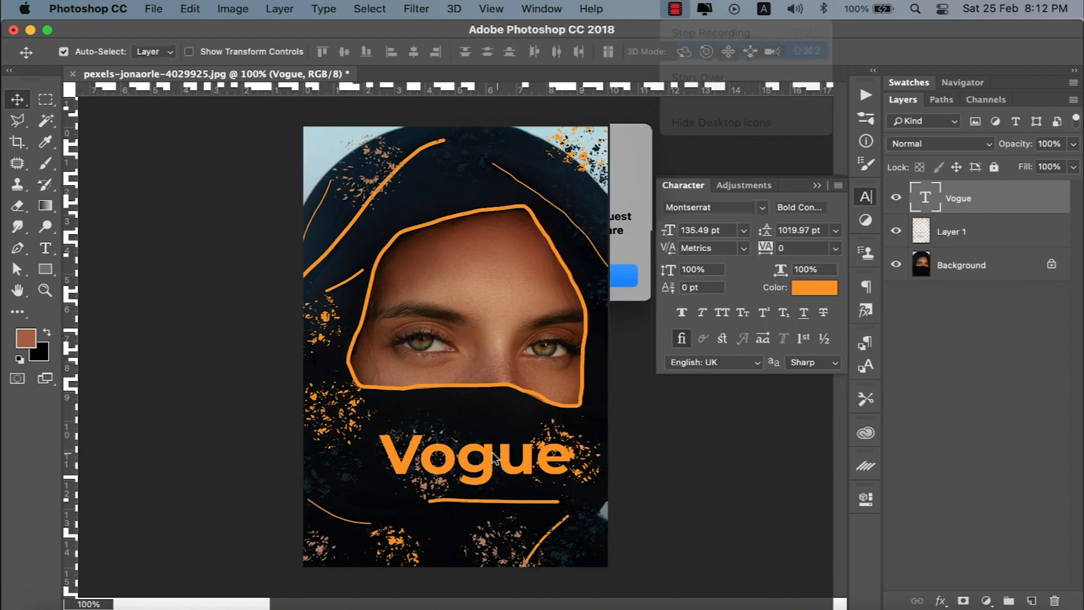
drag(508, 460, 486, 460)
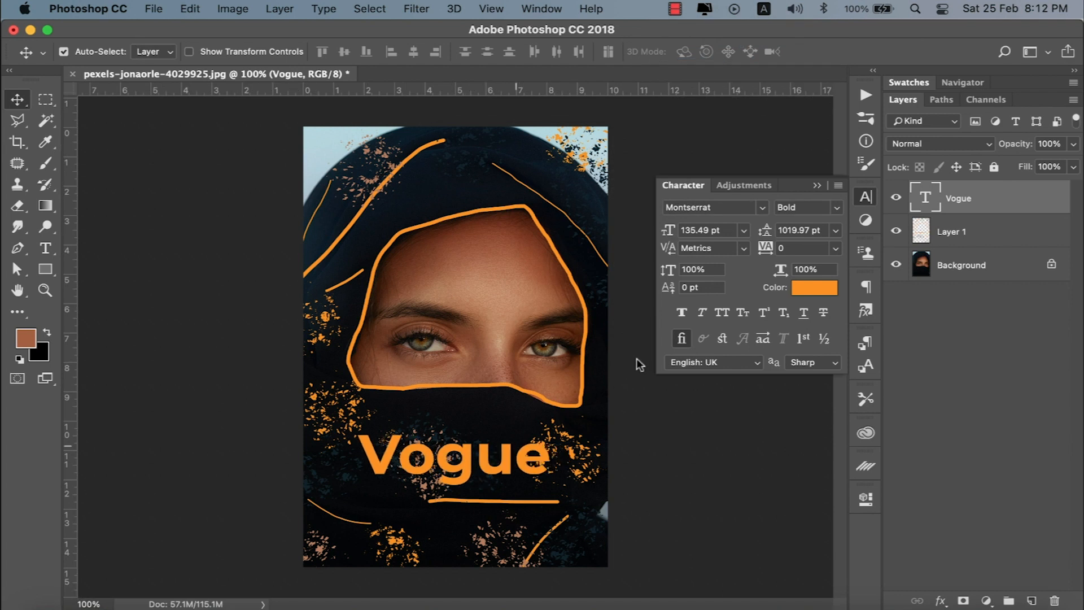
click(742, 206)
click(762, 207)
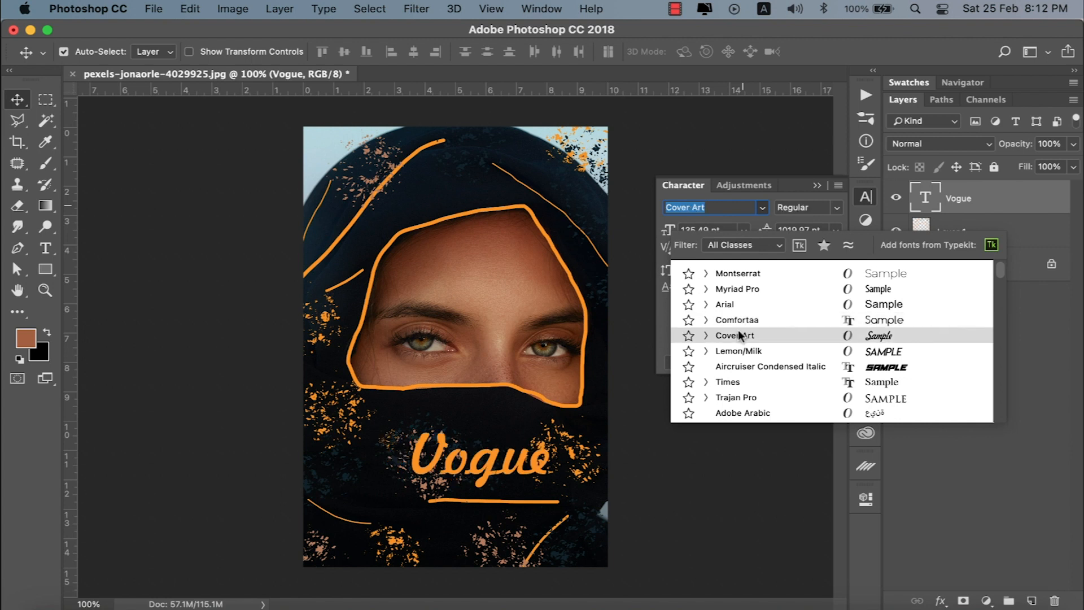
click(737, 381)
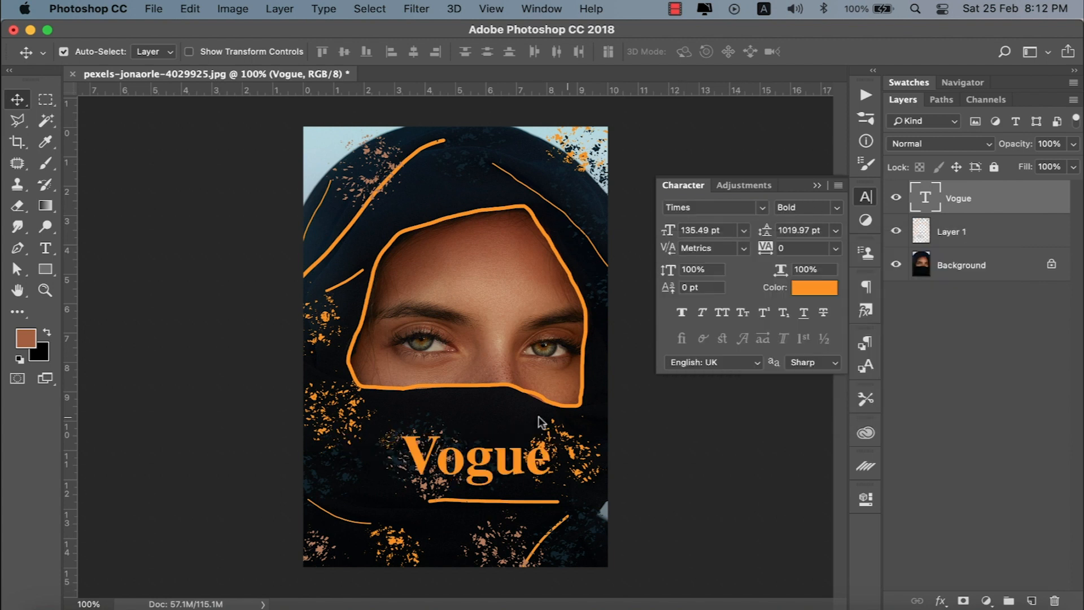
- Enlarge the Vogue text to about 190 pt and nudge it vertically into place above the short orange underline
key(super+t)
drag(399, 426, 339, 404)
key(Return)
key(shift+Down)
key(shift+Down)
key(shift+Down)
key(shift+Down)
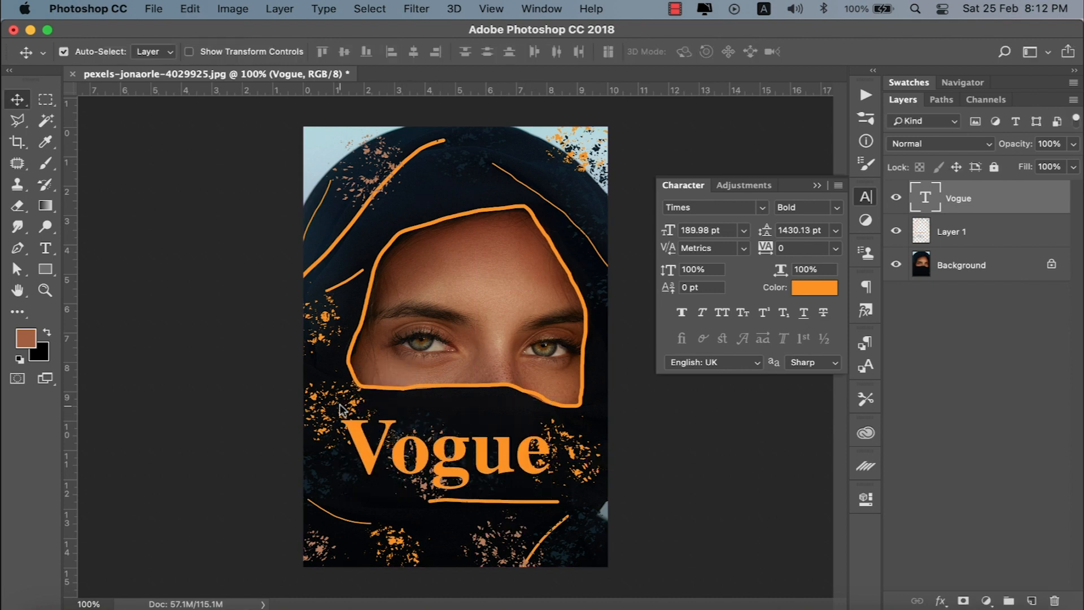
key(shift+Up)
key(shift+Up)
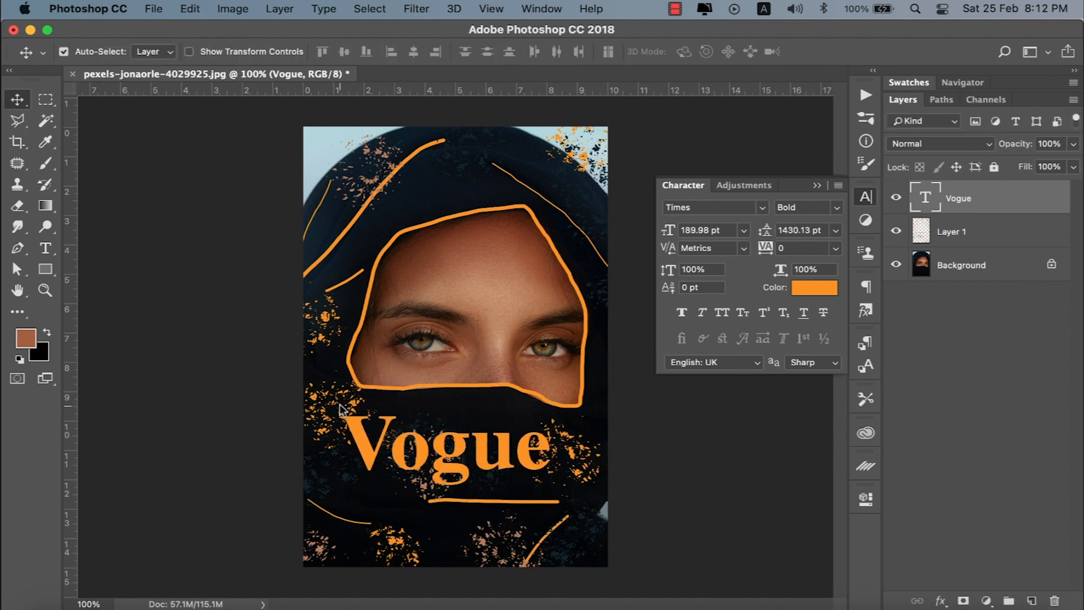
- Add Gradient Overlay, Drop Shadow and Bevel & Emboss layer effects to the Vogue text
right_click(983, 194)
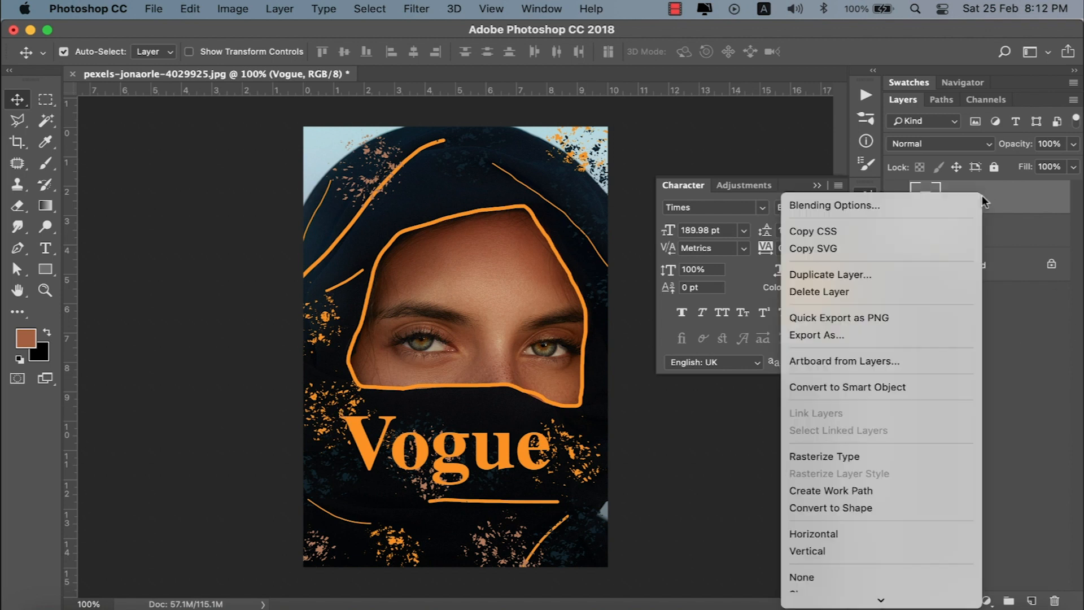
click(910, 204)
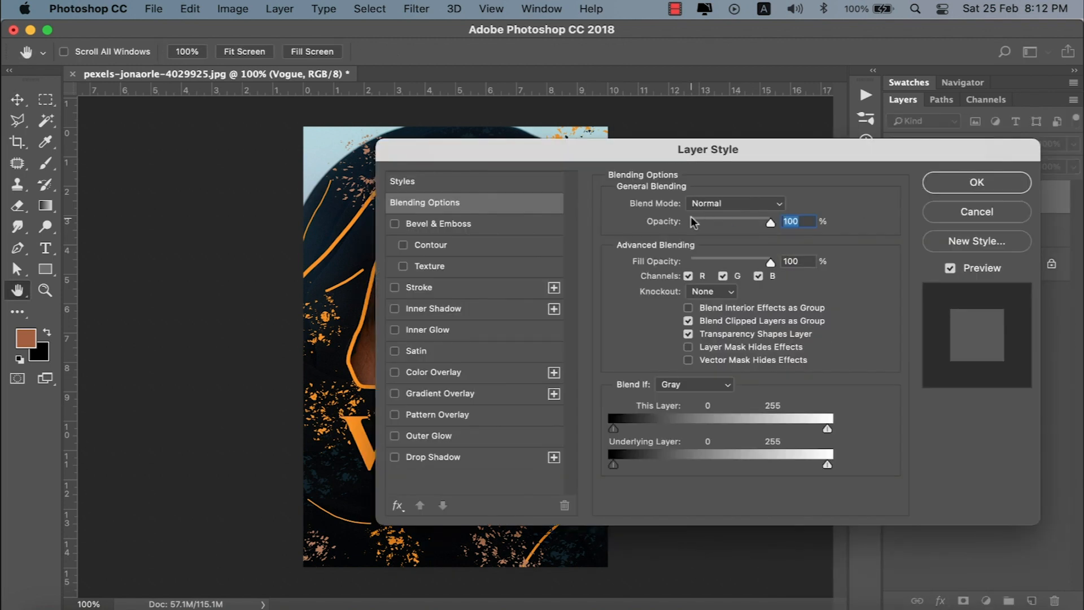
drag(528, 162, 792, 116)
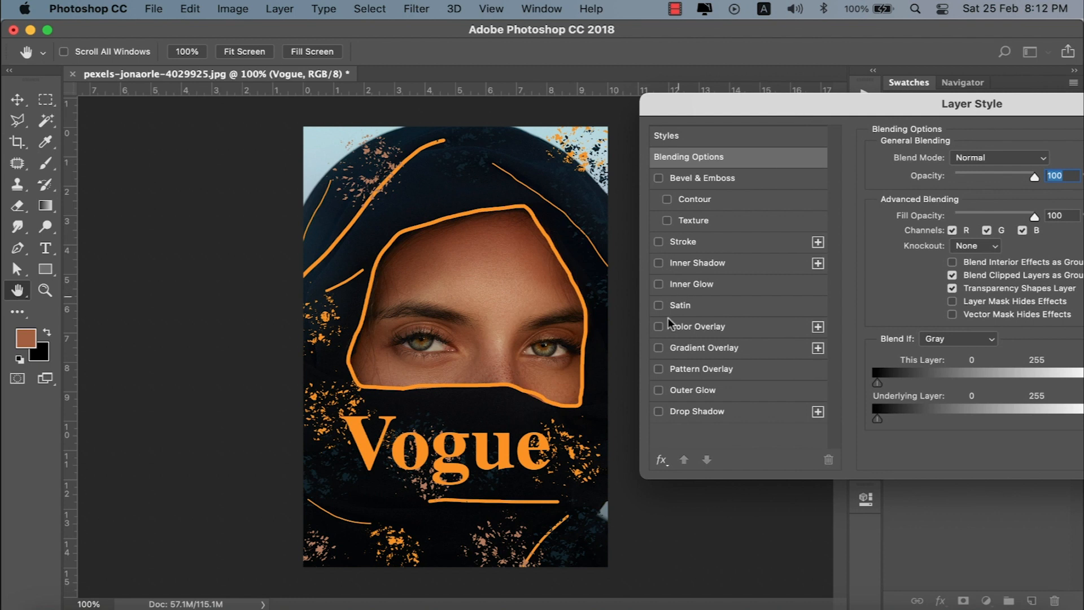
click(658, 347)
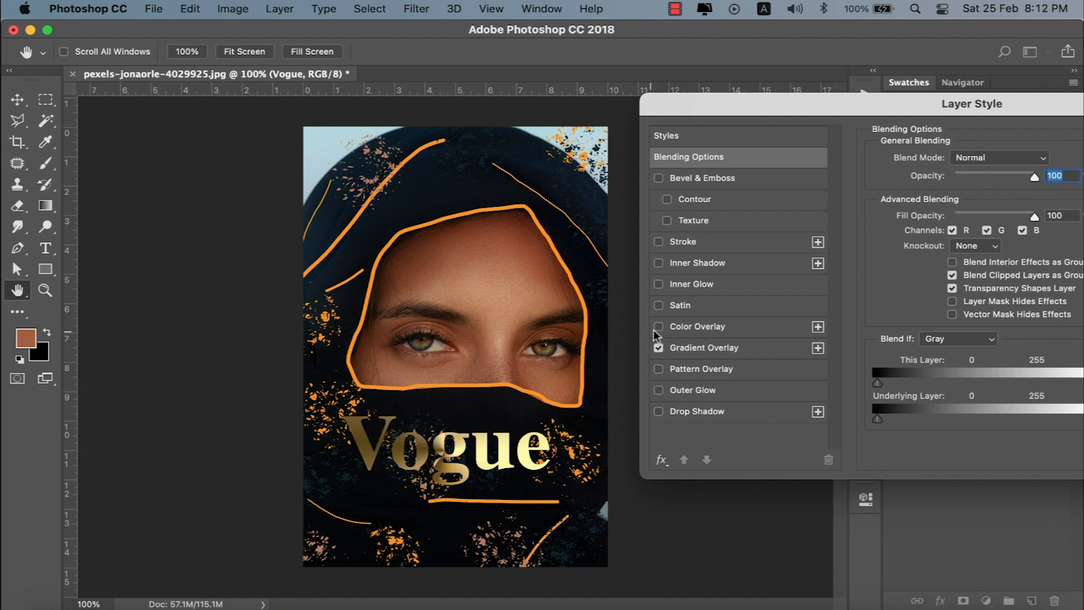
click(659, 327)
click(659, 328)
click(658, 412)
click(659, 177)
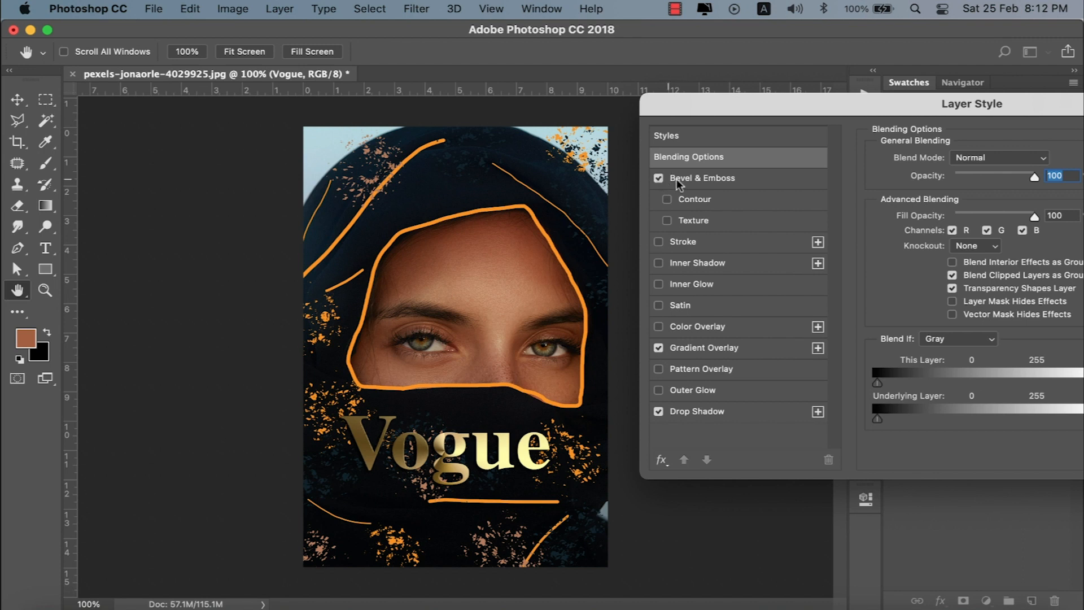
- Set the Bevel & Emboss size on the Vogue text to 0 px and nudge the text slightly down
click(676, 179)
click(960, 224)
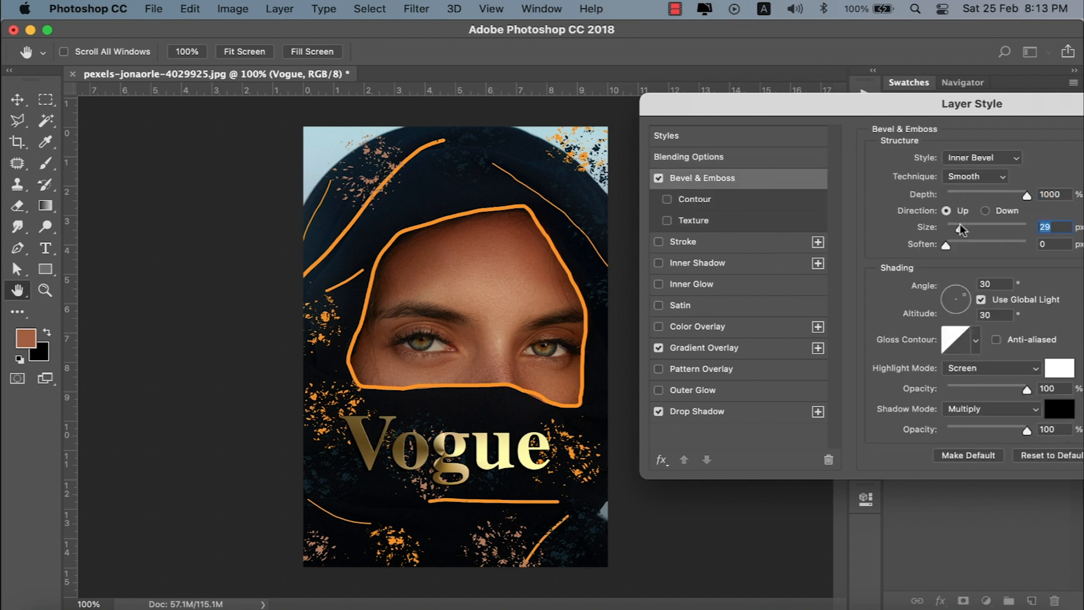
drag(960, 223, 946, 223)
drag(892, 101, 749, 114)
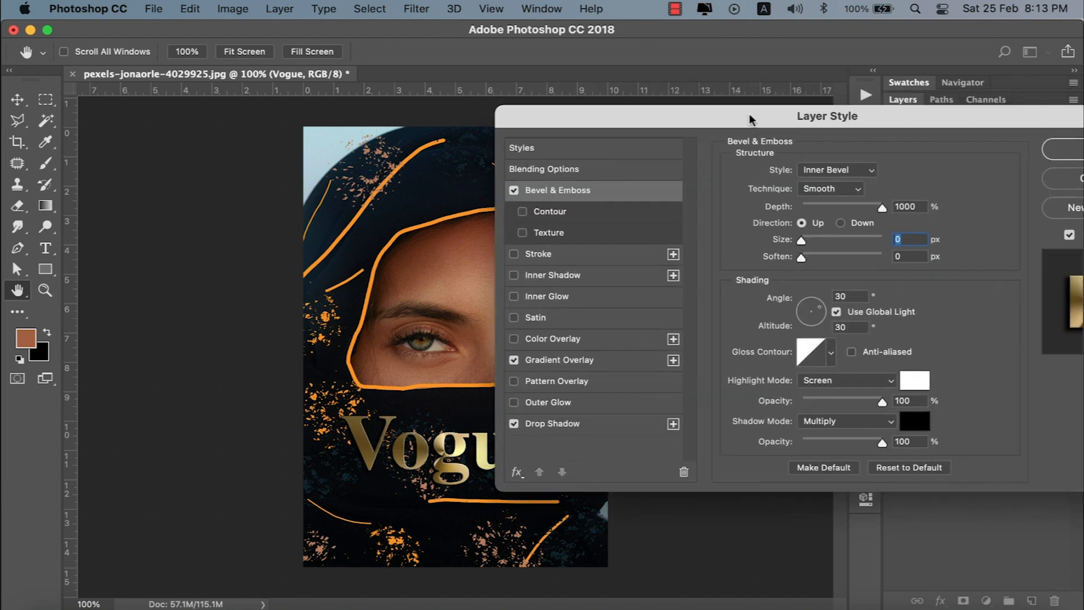
click(1065, 150)
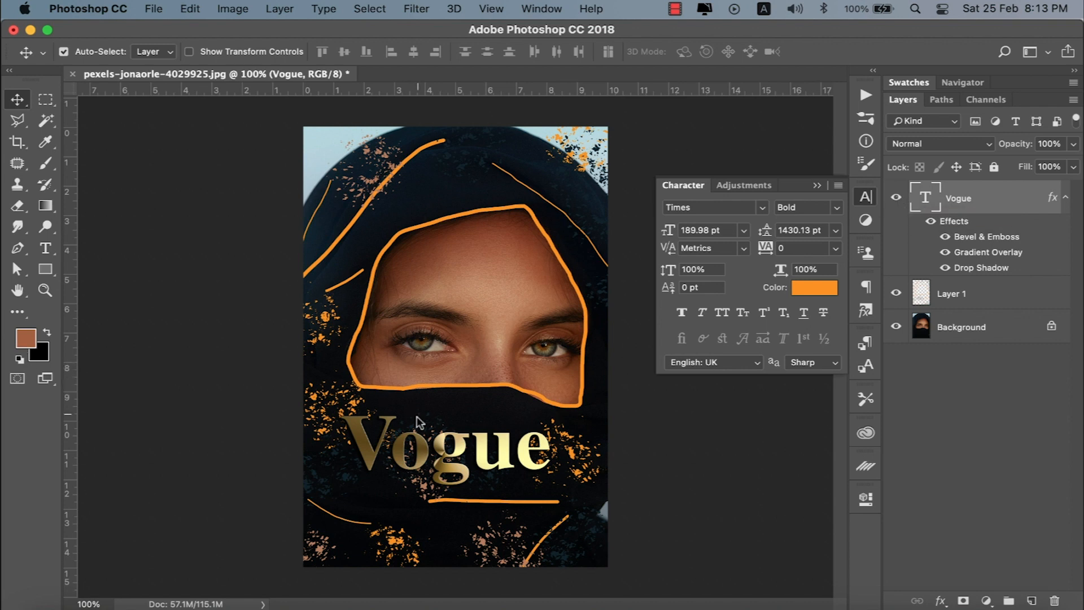
drag(422, 454, 425, 459)
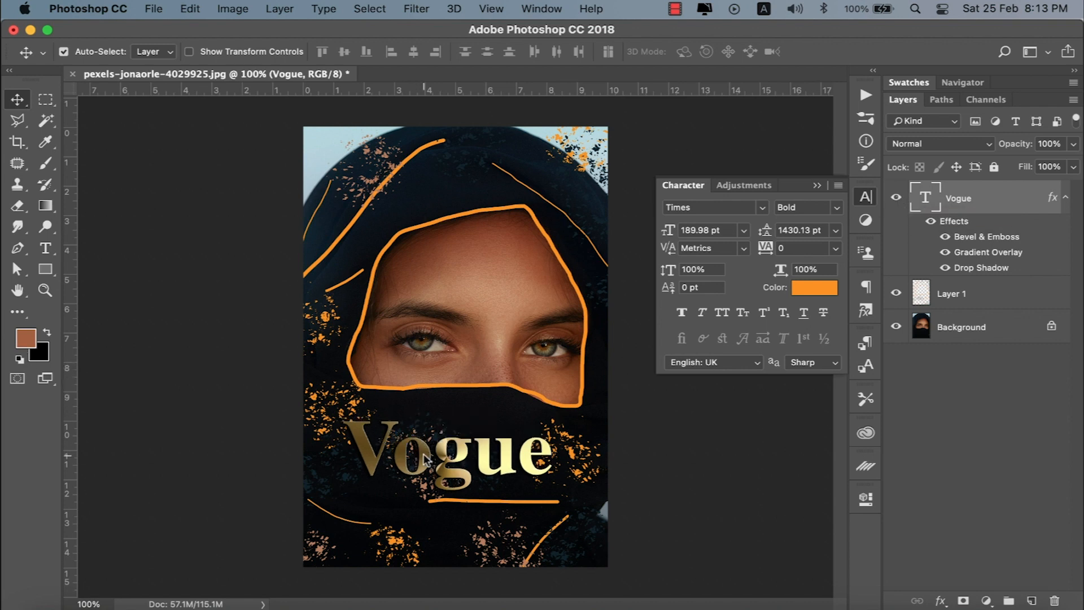
- Add the vertical text "Hello WOrld" near the portrait's upper left in orange Times Bold at 36 pt
click(46, 250)
click(107, 261)
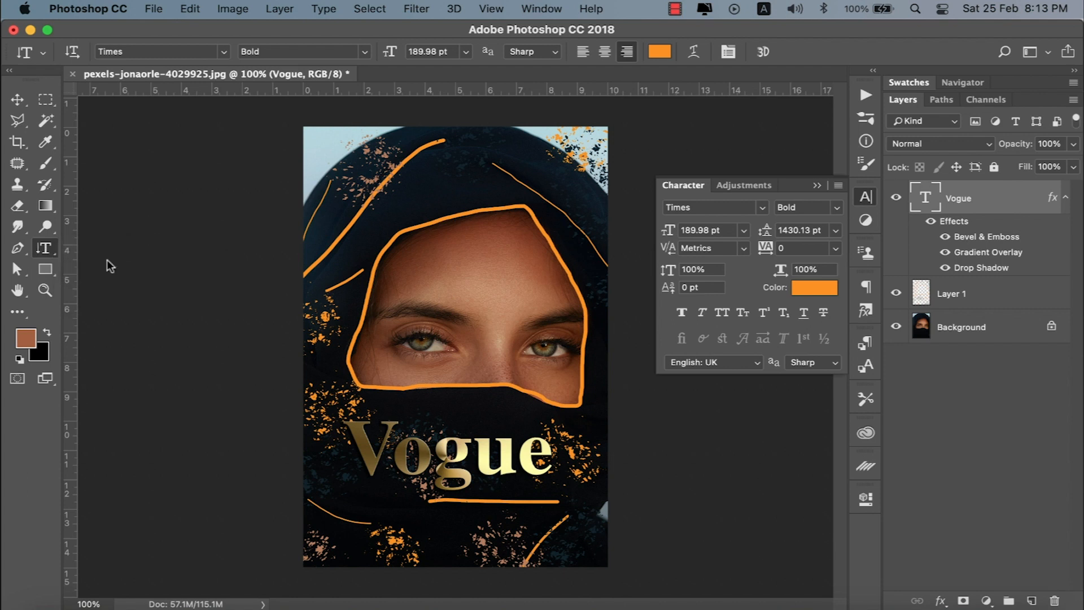
click(484, 327)
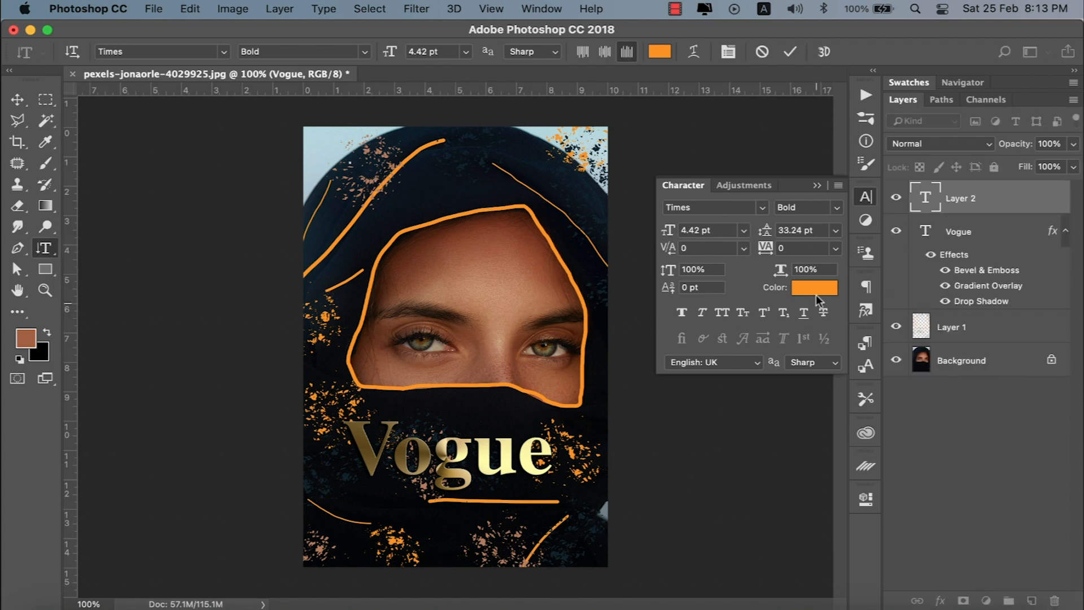
click(743, 231)
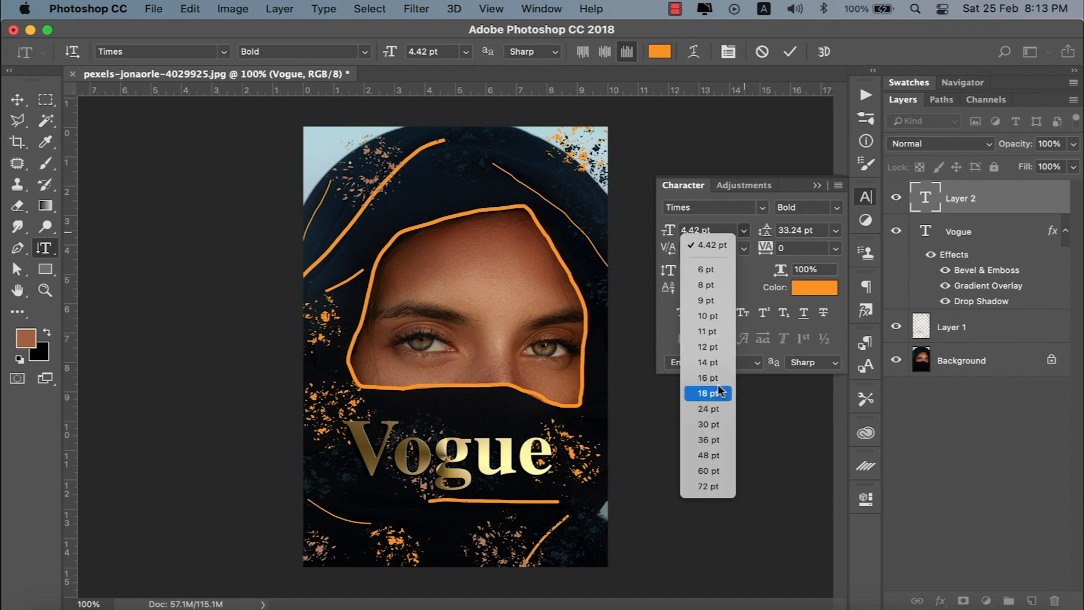
click(708, 440)
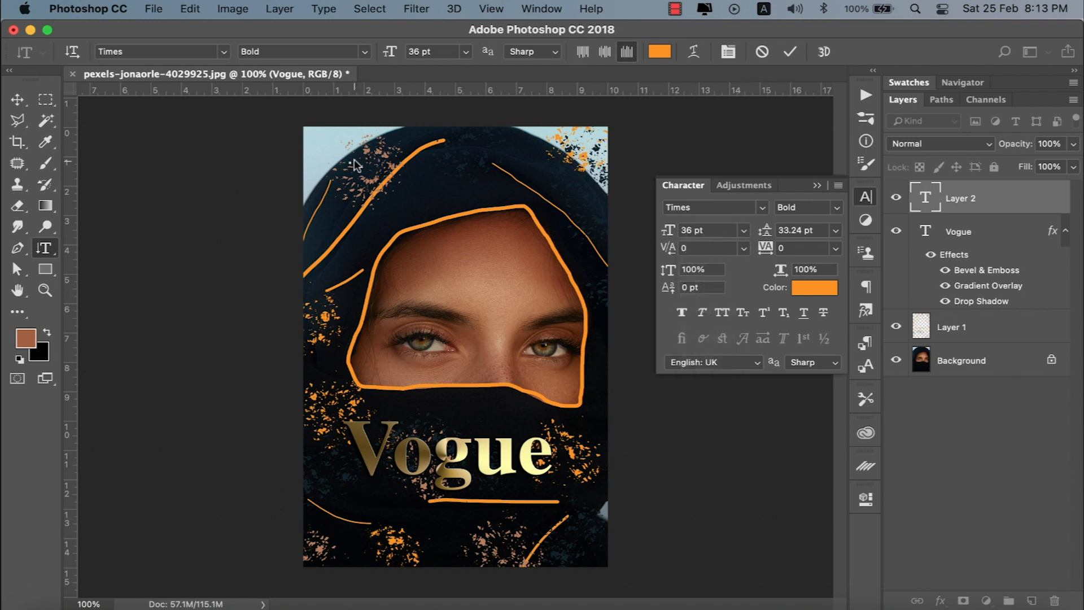
text(Hello)
click(790, 51)
- Move the vertical Hello WOrld text down to stand just left of the Vogue title on the veil
key(v)
drag(353, 162, 334, 478)
click(348, 394)
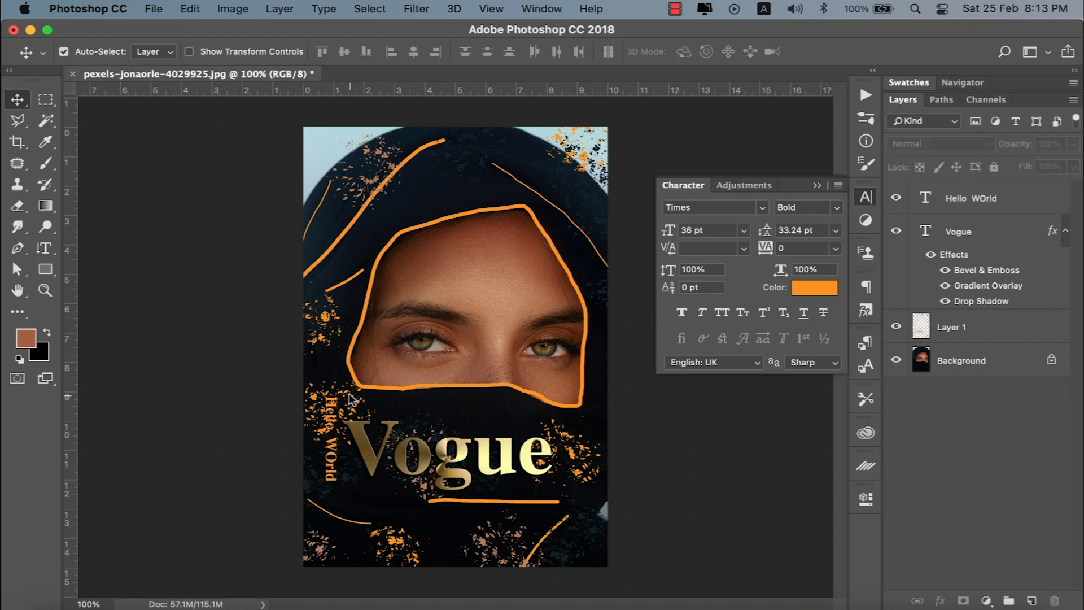
- Erase the orange splatter behind the Hello WOrld text and part of the thin line below it on Layer 1
click(983, 338)
key(e)
mouse_move(330, 412)
mouse_down()
mouse_move(319, 419)
mouse_move(324, 404)
mouse_up()
click(320, 515)
click(18, 100)
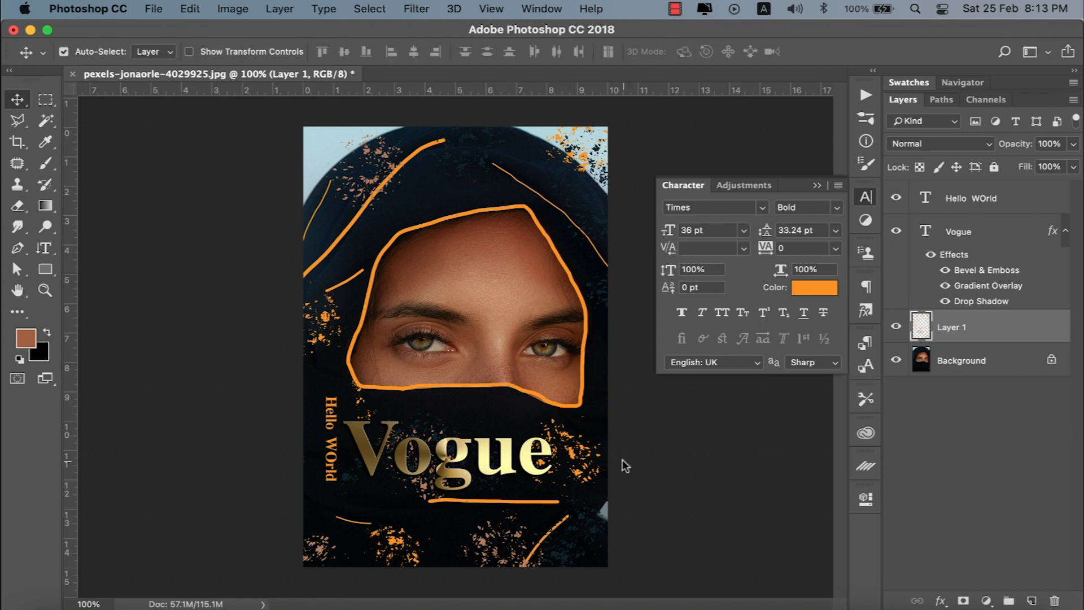
- Shift the Vogue text slightly right, away from the vertical Hello WOrld text
drag(441, 457, 450, 457)
click(816, 185)
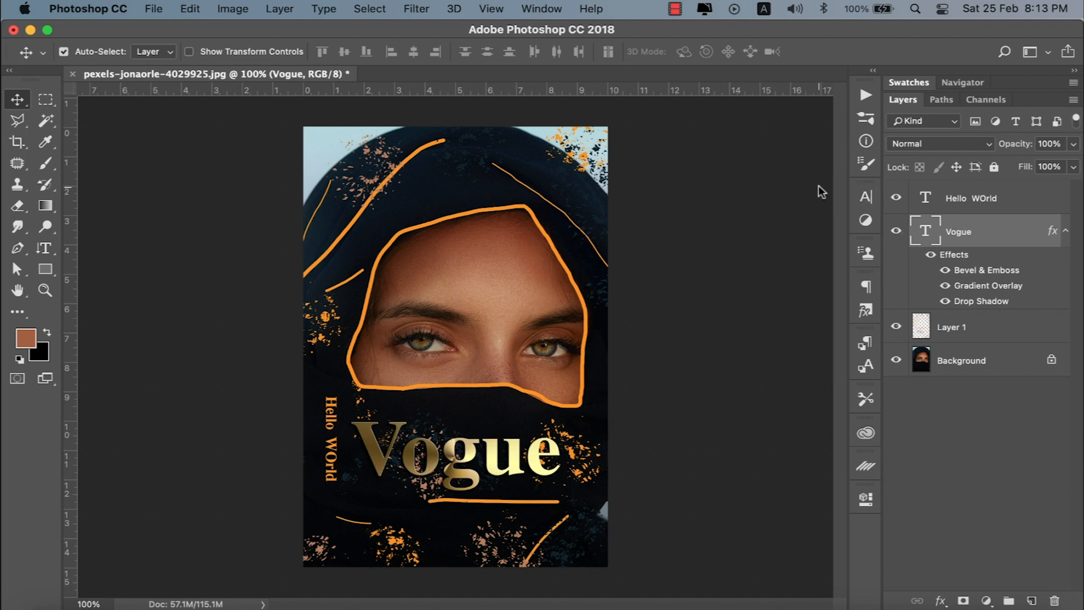
click(677, 8)
click(686, 50)
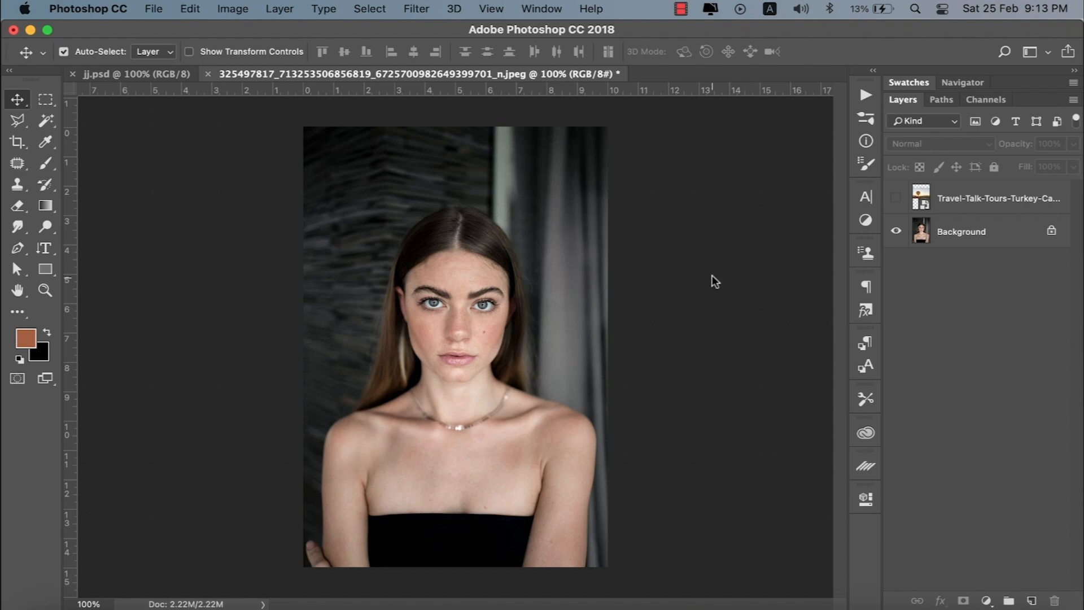
- Show the hot-air balloon layer over the woman's portrait to preview it and hide it again
click(897, 199)
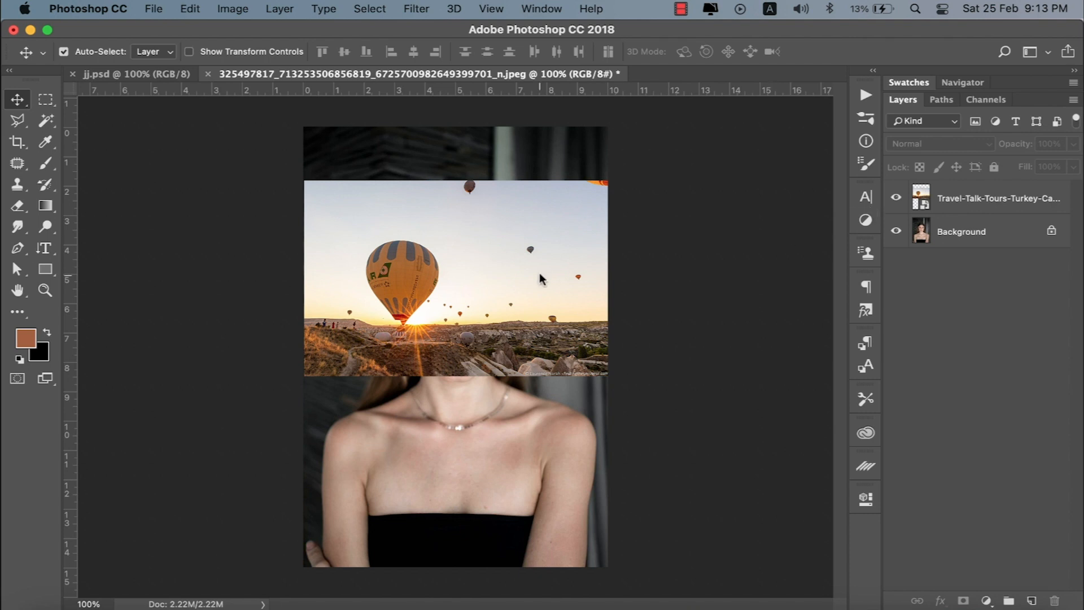
click(895, 197)
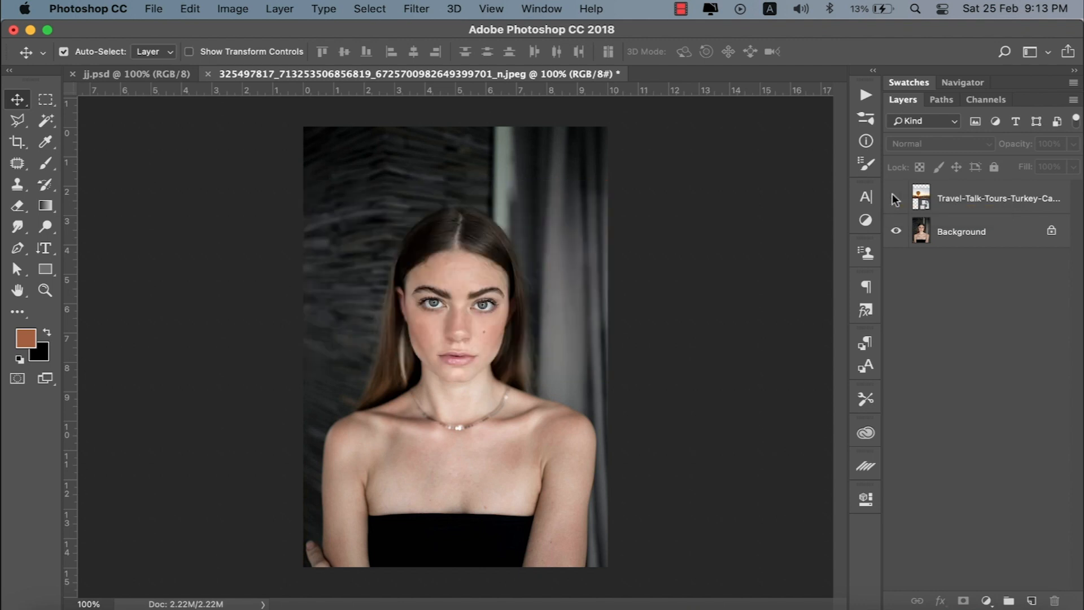
- Select the Background layer and reduce the Quick Selection brush to 90 px
click(932, 239)
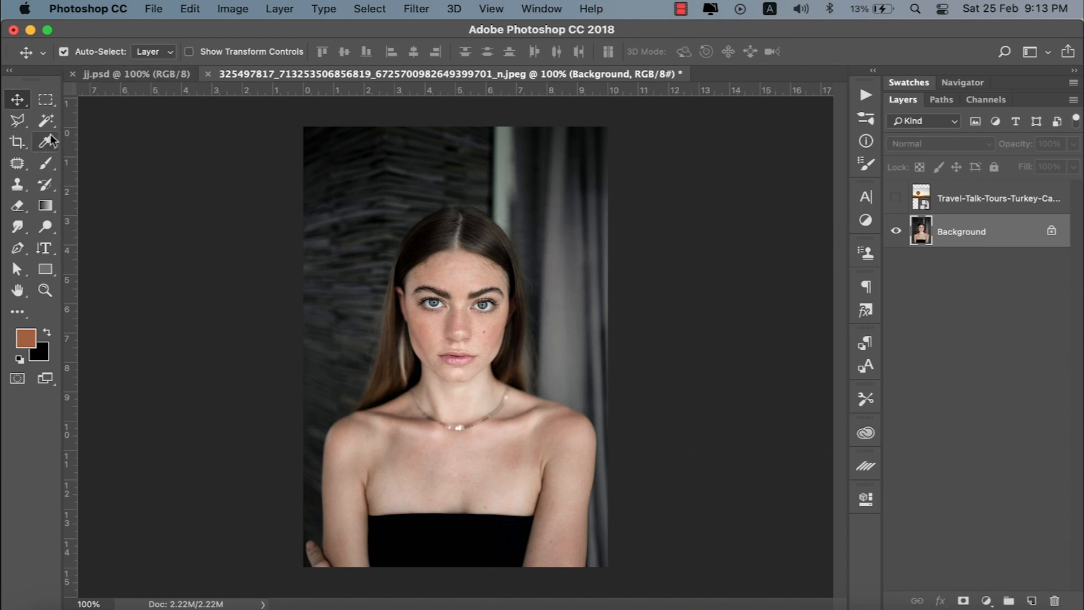
drag(49, 123, 93, 120)
key(bracketleft)
key(bracketleft)
key(bracketleft)
key(bracketleft)
key(bracketleft)
key(bracketleft)
key(bracketleft)
key(bracketleft)
key(bracketleft)
key(bracketleft)
key(bracketleft)
key(bracketleft)
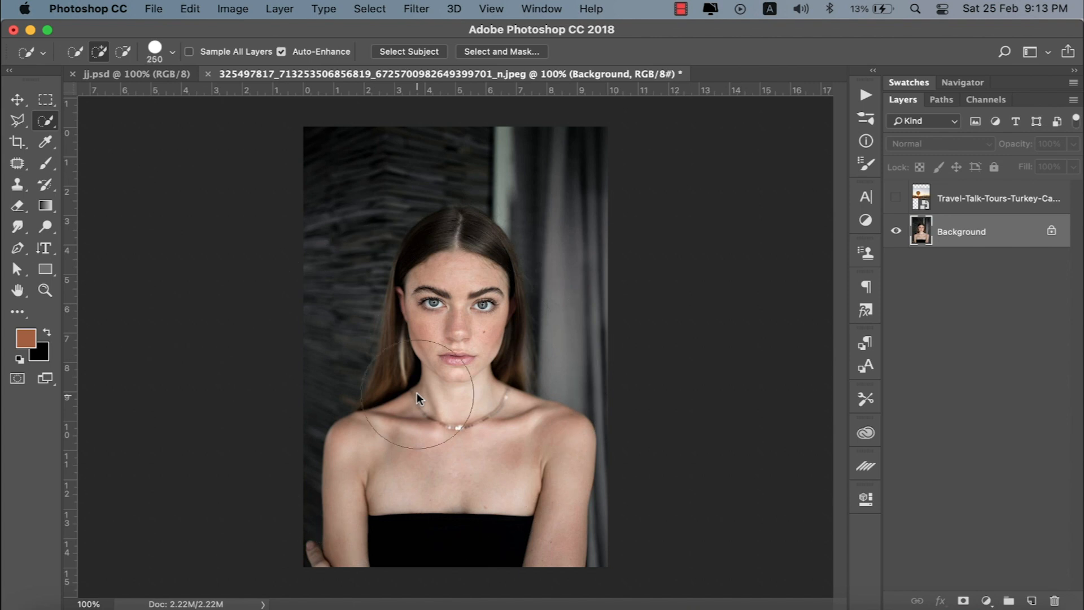
- Try a Quick Selection over the woman's head, hair and body and deselect it
mouse_move(417, 391)
mouse_down()
mouse_move(460, 324)
mouse_move(458, 291)
mouse_up()
mouse_move(453, 249)
mouse_down()
mouse_move(440, 245)
mouse_move(447, 232)
mouse_move(466, 236)
mouse_move(490, 306)
mouse_up()
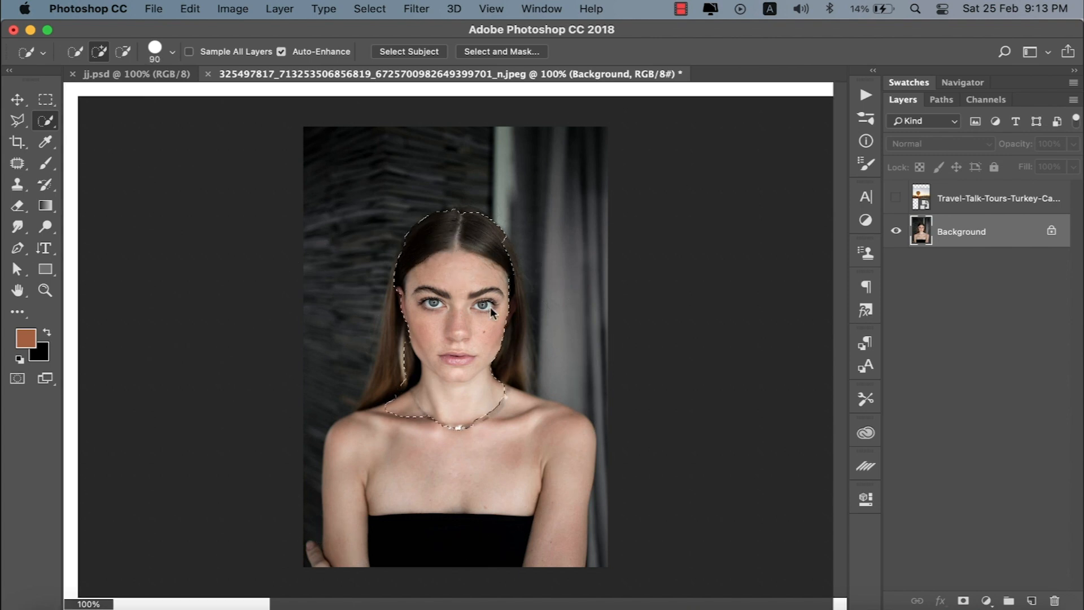
mouse_move(494, 343)
mouse_down()
mouse_move(512, 424)
mouse_move(562, 448)
mouse_move(529, 458)
mouse_move(483, 523)
mouse_move(377, 530)
mouse_move(351, 554)
mouse_up()
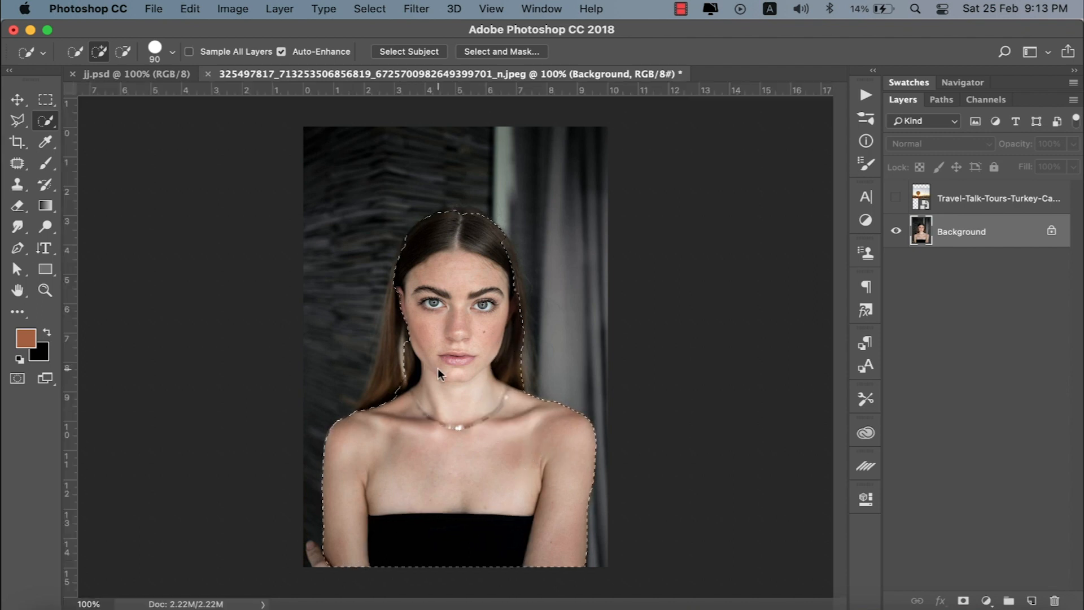
key(super+d)
- Select the woman automatically with the Select Subject command
click(381, 9)
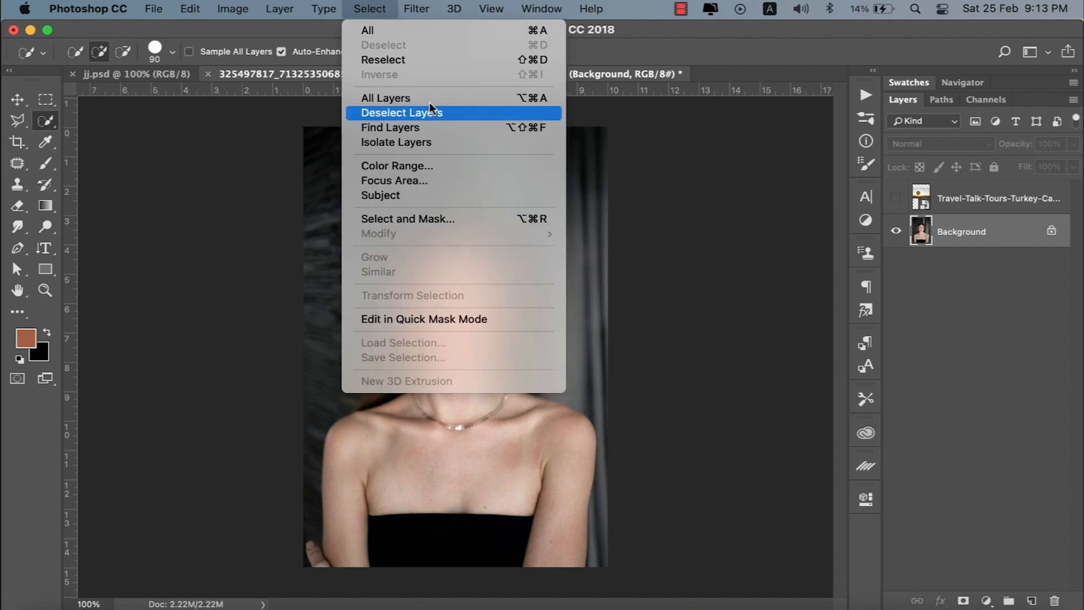
click(433, 198)
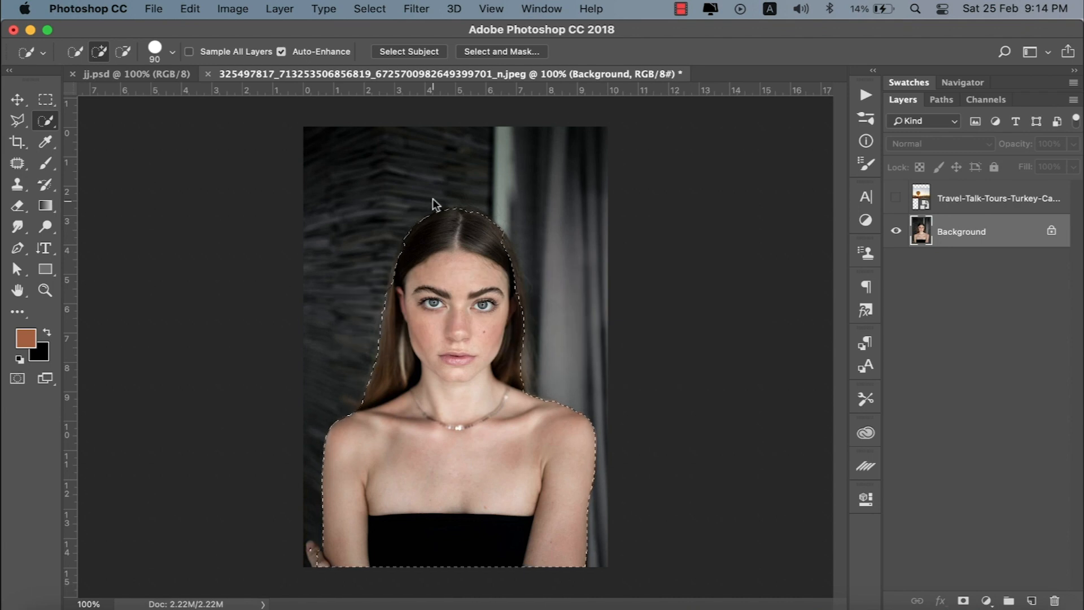
- Refine the selection along the hair on the portrait's right side and around the fingers at lower left with a 25 px Quick Selection brush
key(bracketleft)
key(bracketleft)
key(bracketleft)
key(bracketleft)
key(bracketleft)
key(bracketleft)
key(bracketleft)
drag(501, 240, 520, 333)
click(544, 337)
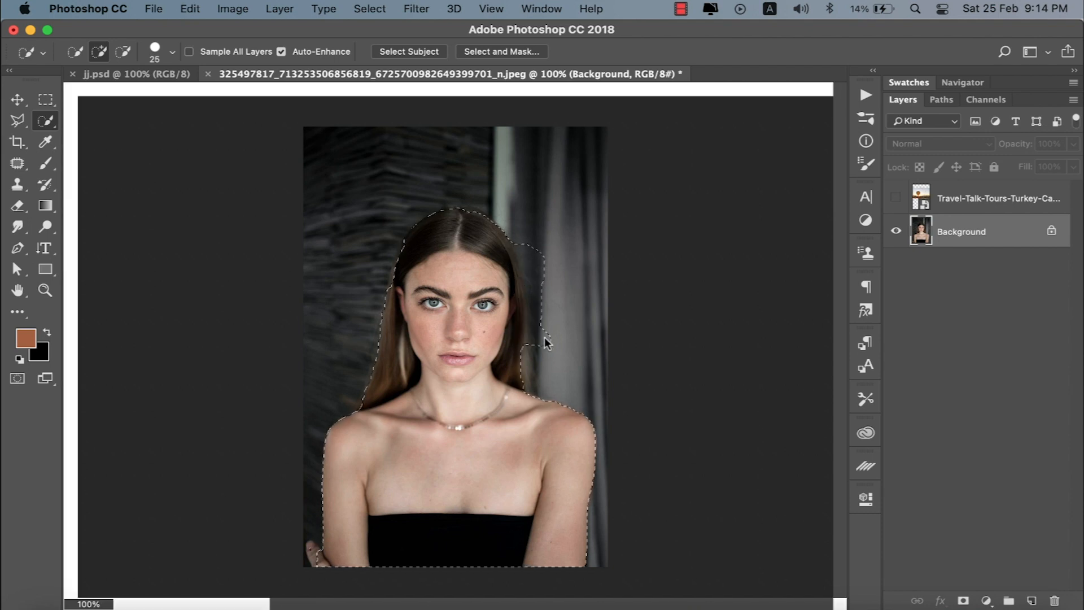
drag(543, 343, 536, 317)
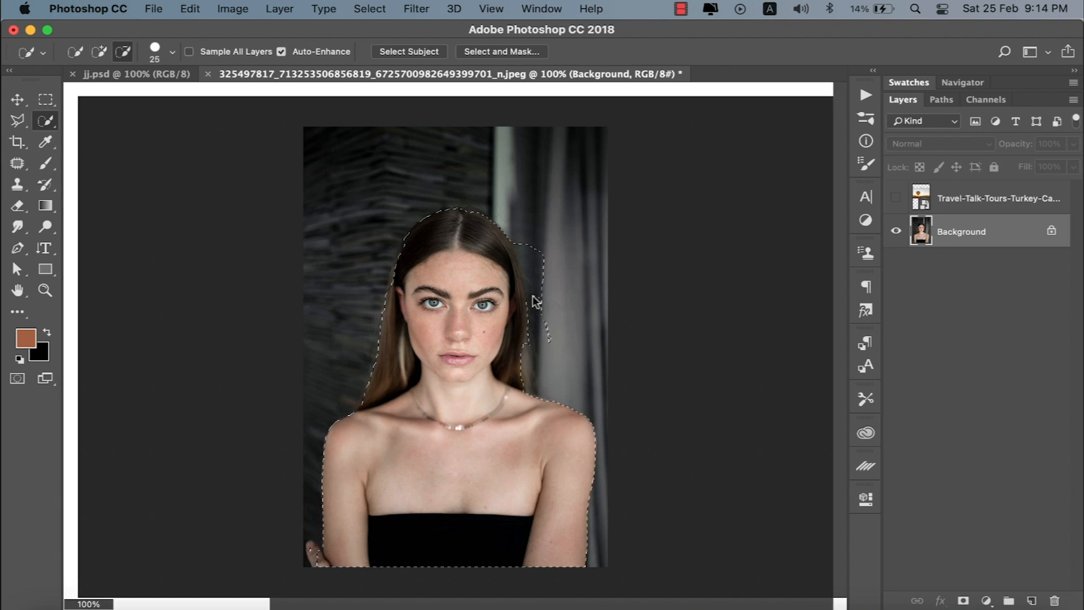
drag(531, 282, 518, 242)
drag(533, 342, 508, 331)
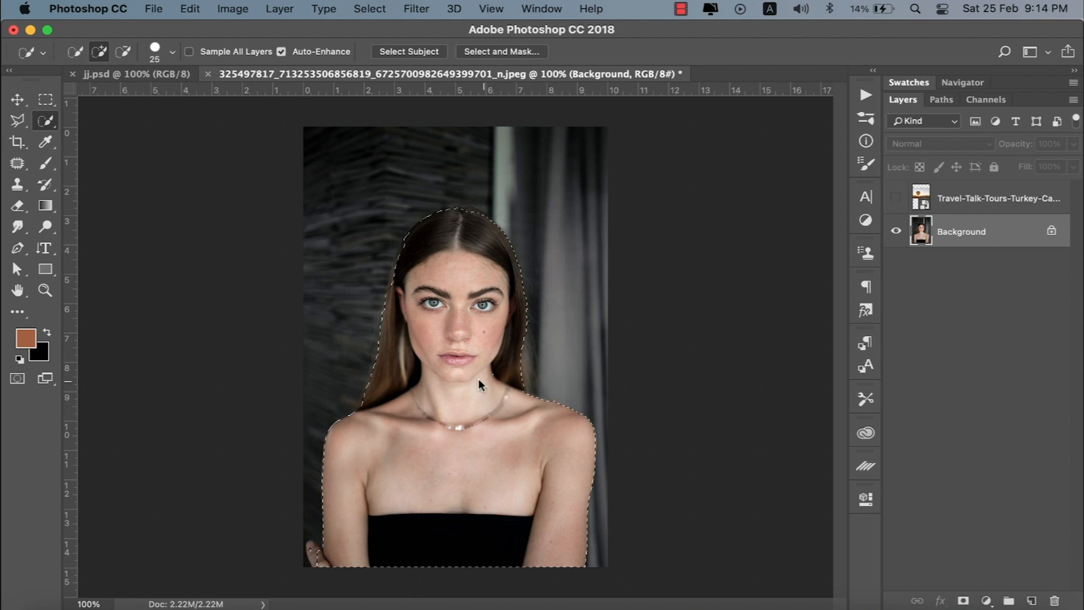
drag(314, 546, 320, 557)
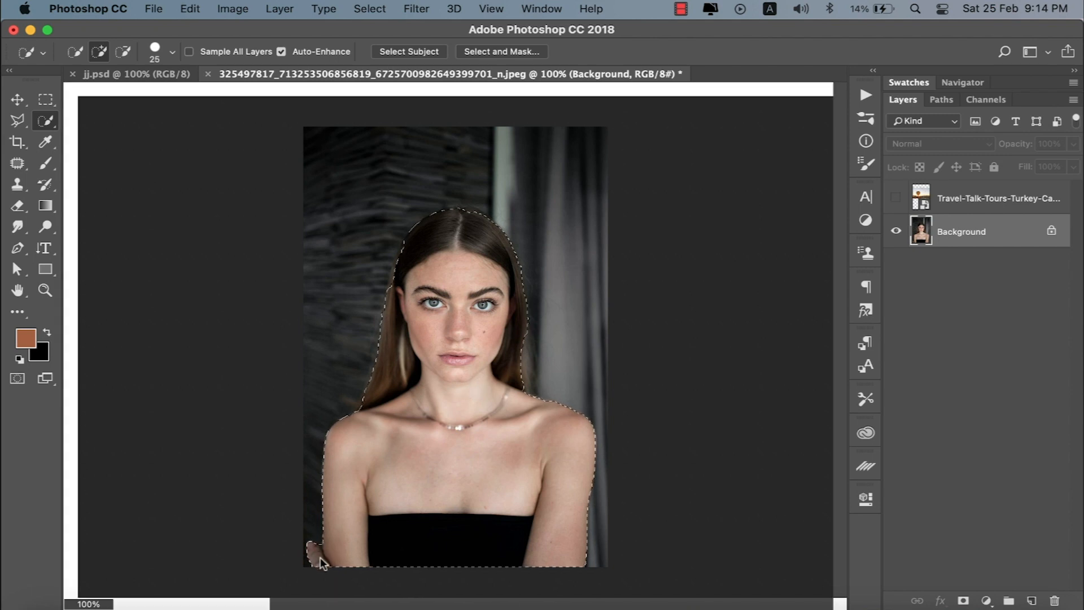
- Cut the selected woman onto her own layer and hide the Background layer
right_click(462, 412)
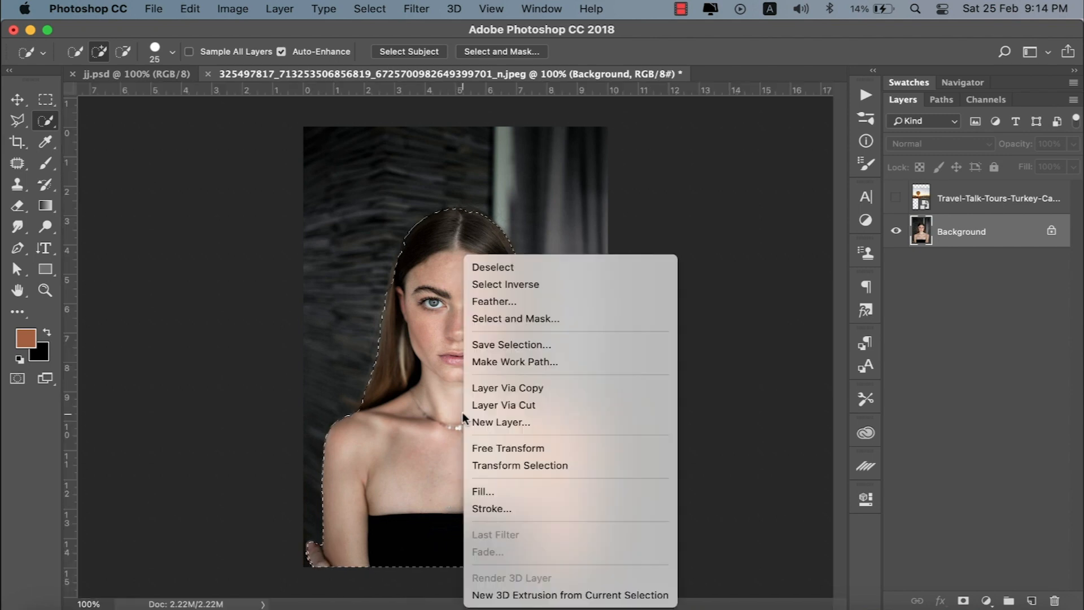
click(515, 402)
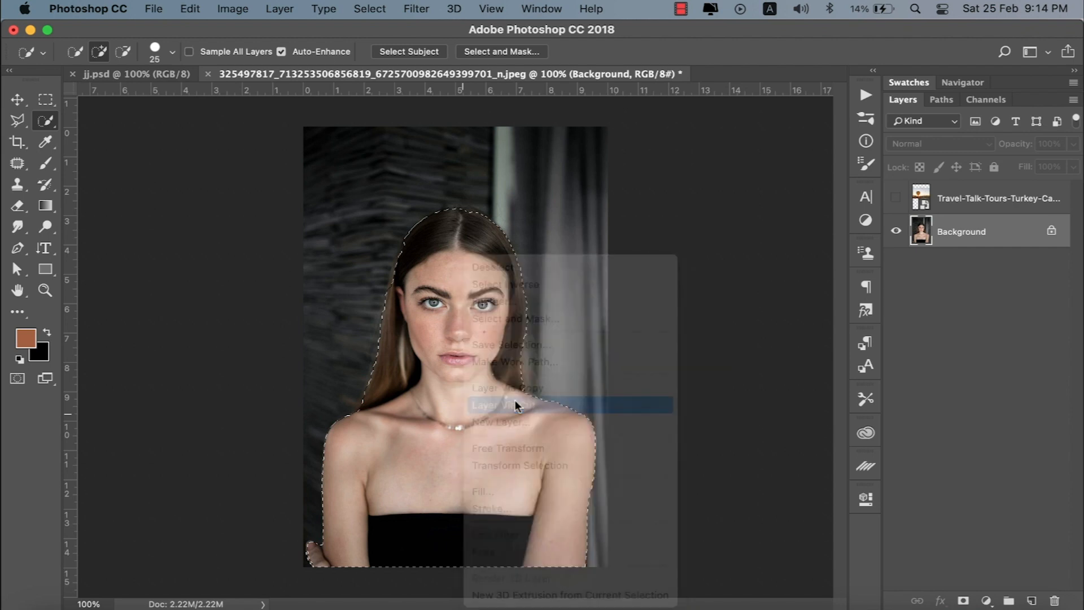
click(895, 263)
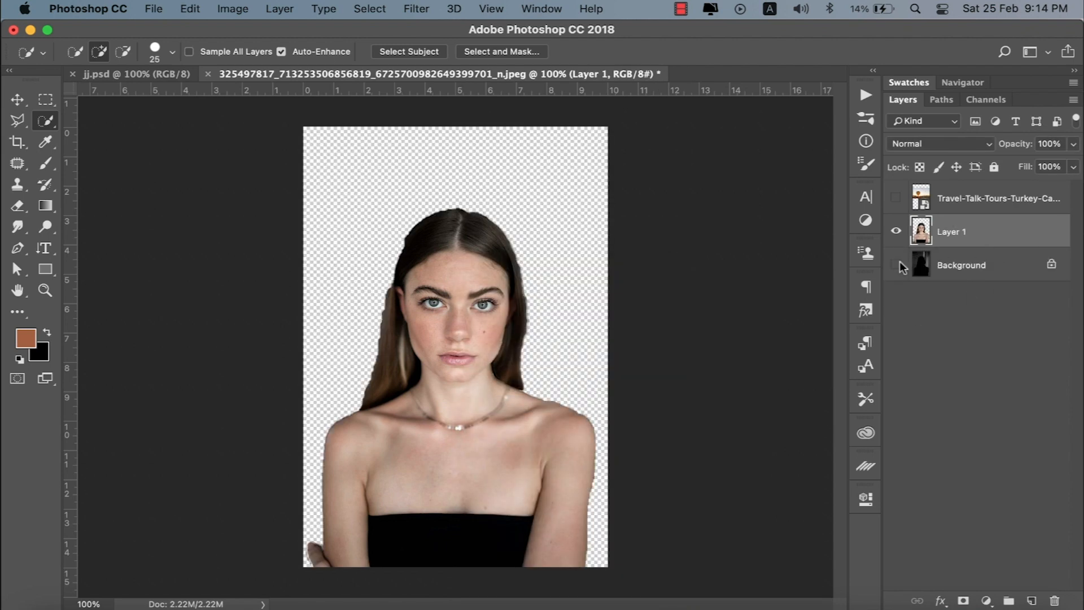
- Show the hot-air balloon layer and move the cut-out woman's Layer 1 above it
click(896, 198)
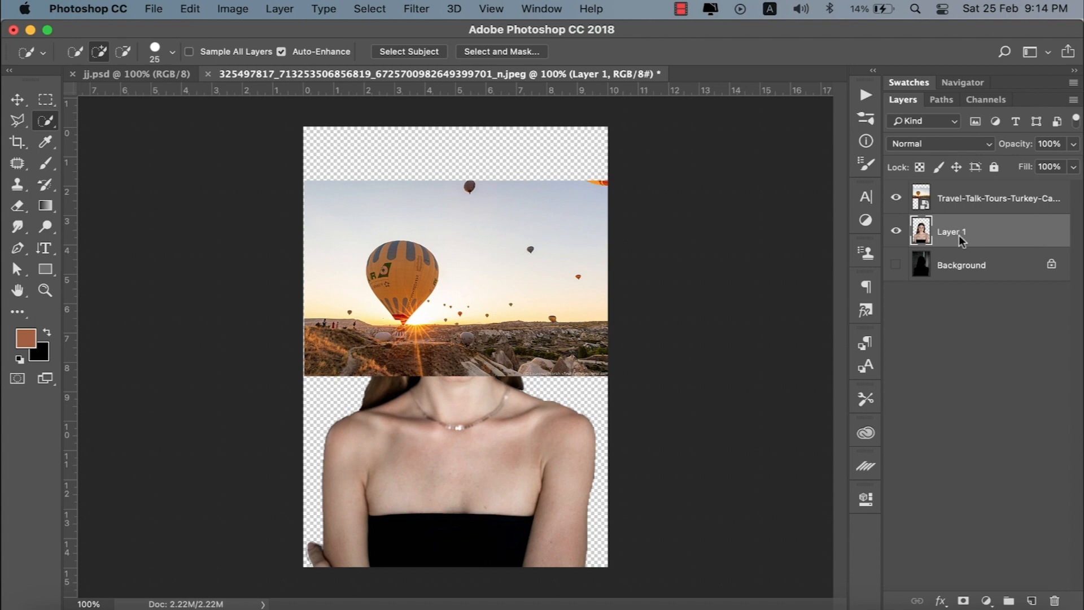
click(980, 207)
drag(1004, 239, 995, 187)
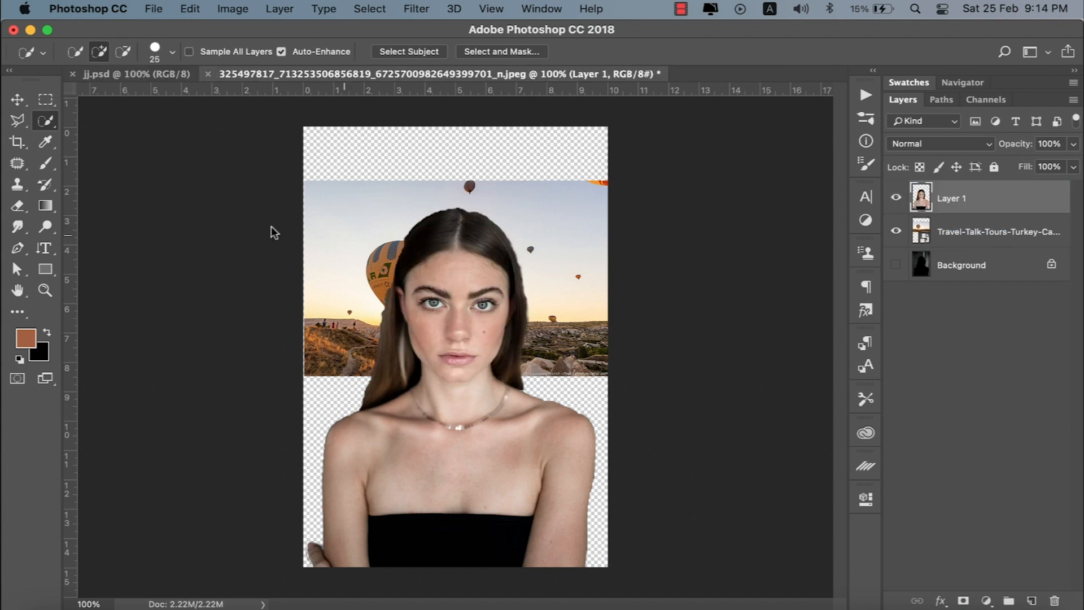
- Enlarge the hot-air balloon layer proportionally so its landscape reaches the canvas's upper edge and extends past both sides
key(v)
click(564, 286)
key(super+t)
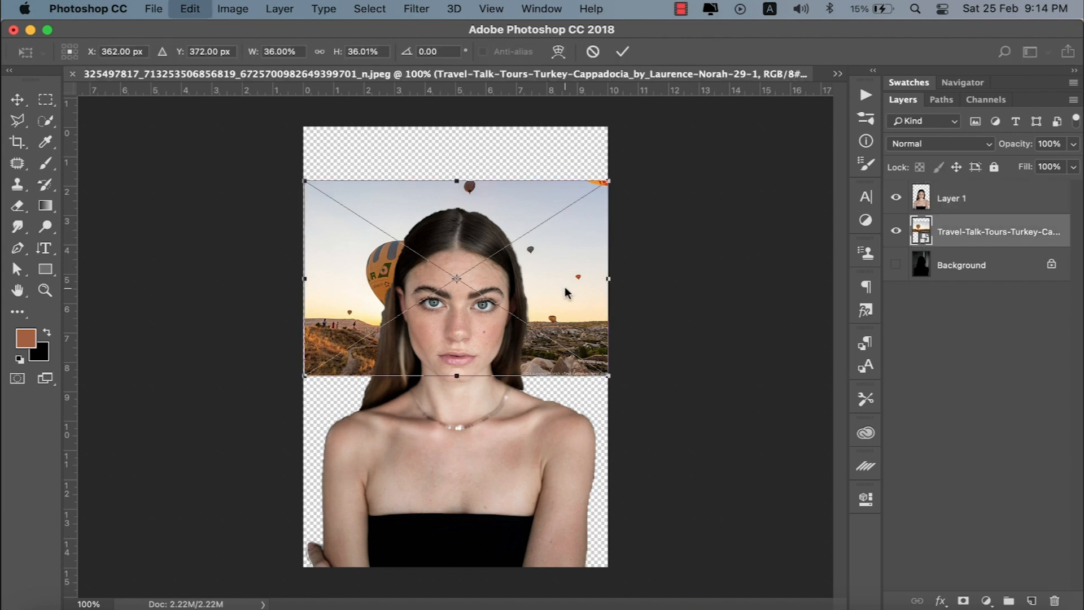
drag(609, 181, 690, 116)
drag(305, 375, 89, 465)
key(Return)
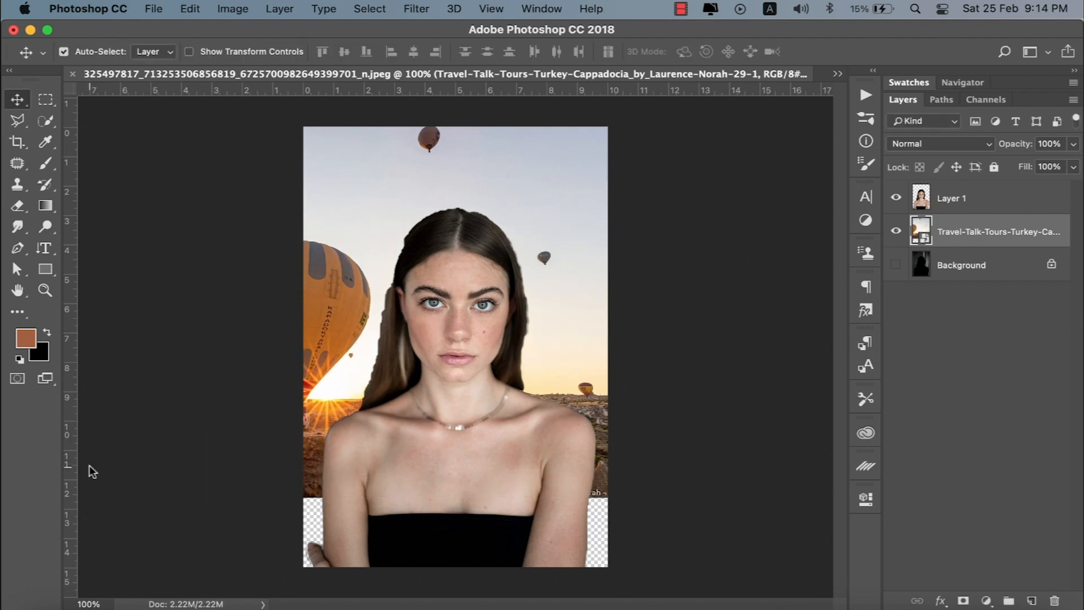
- Scale the cut-out woman on Layer 1 down slightly, keeping her head at about the same height
click(426, 517)
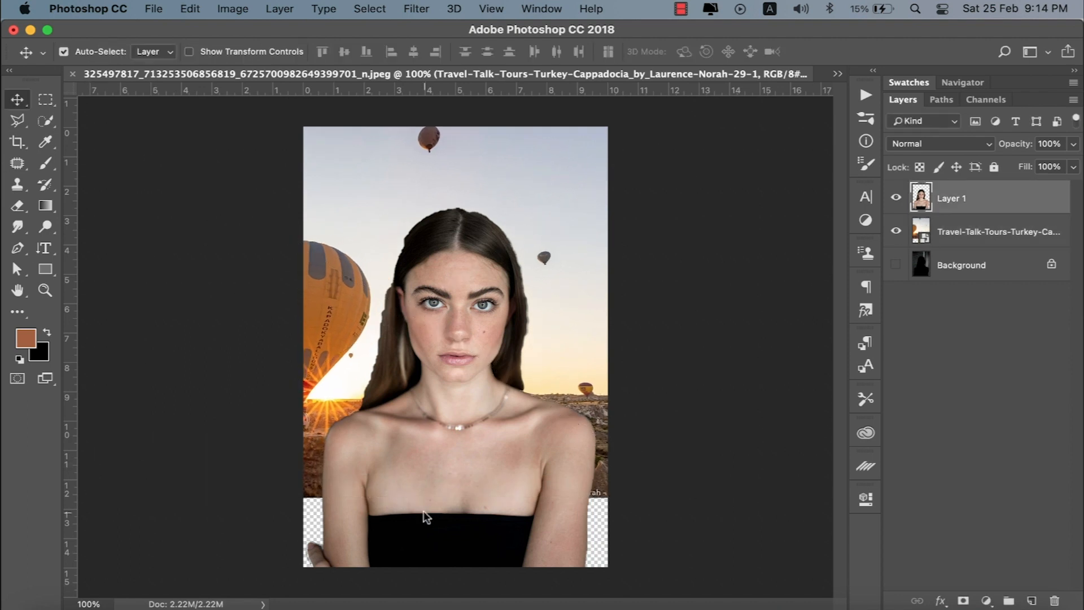
key(super+t)
drag(595, 570, 523, 531)
key(Return)
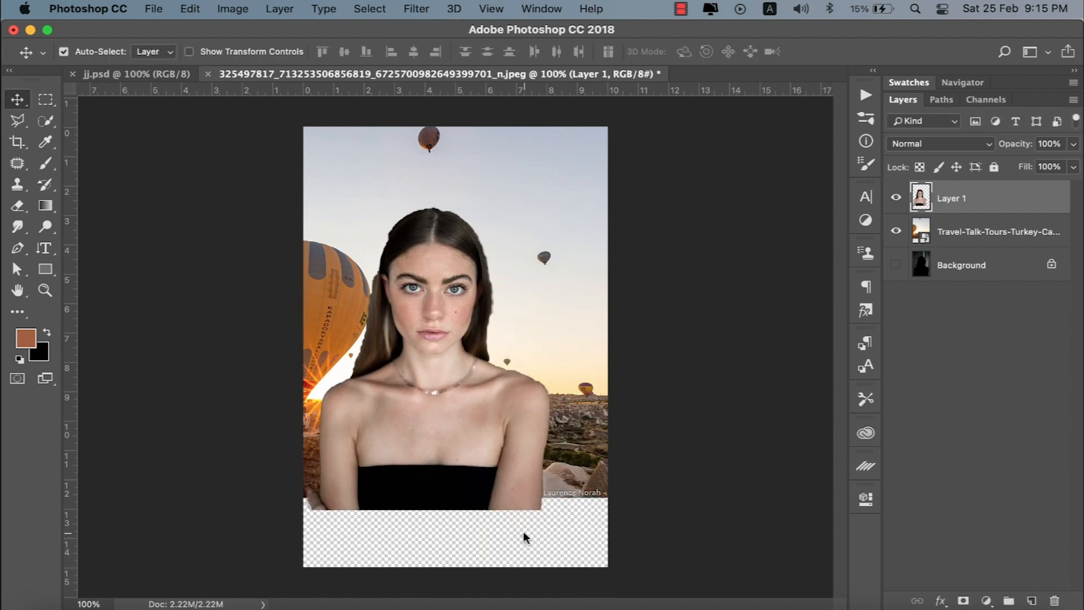
- Nudge the woman up and to the right until her cut-off lower edge lines up with the balloon picture's lower edge
key(shift+Up)
key(shift+Up)
key(shift+Right)
key(shift+Right)
key(shift+Right)
key(shift+Right)
key(shift+Right)
key(shift+Up)
key(shift+Up)
key(shift+Down)
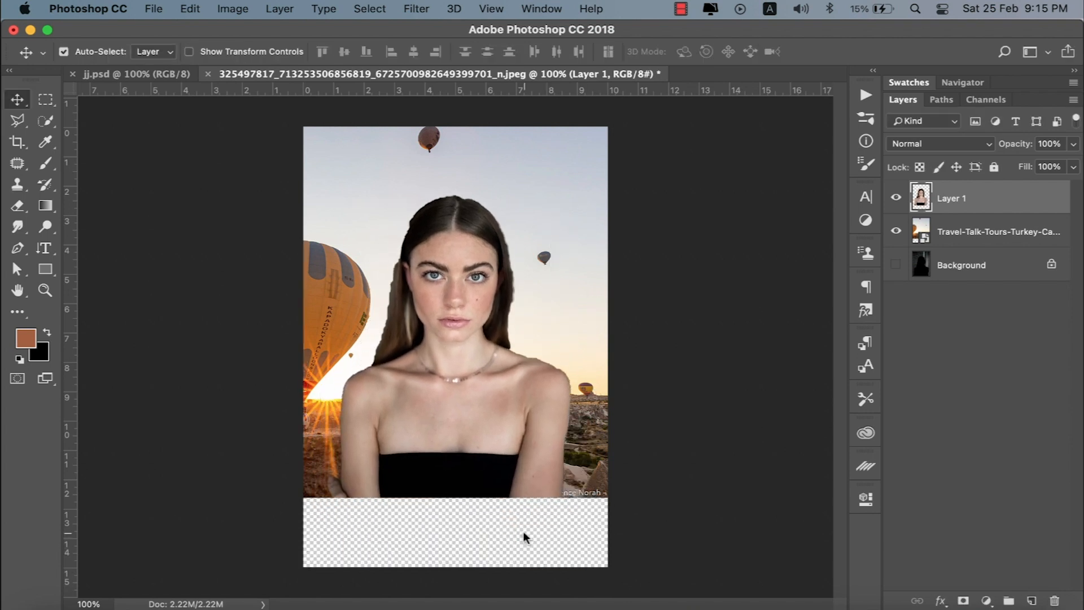
- Crop off the empty strip below the picture, clear the 5:7 ratio and widen the canvas on both sides over the balloon landscape
click(25, 145)
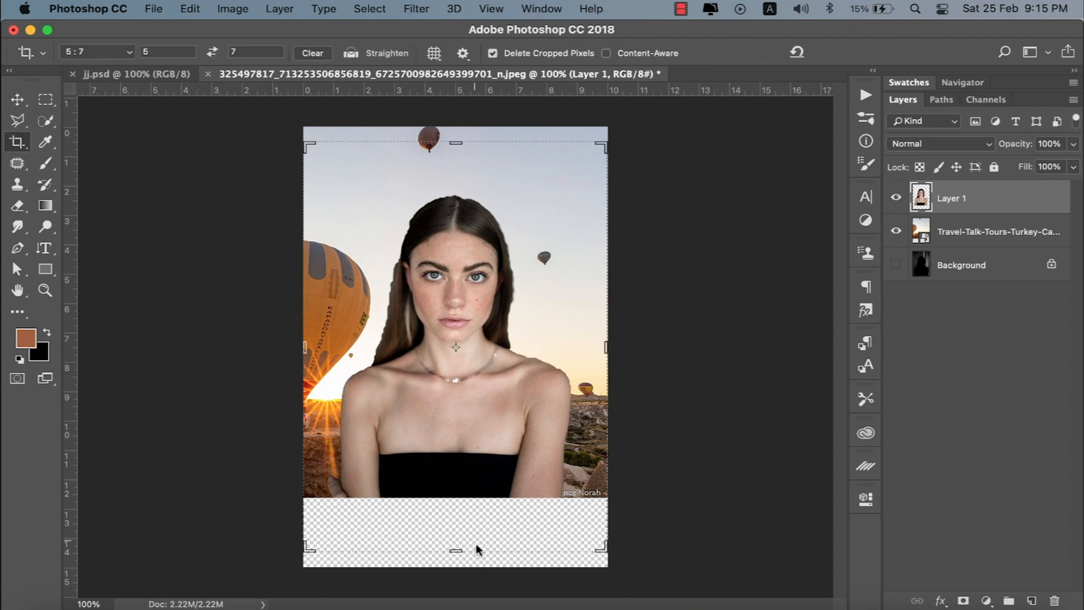
drag(456, 139, 455, 130)
drag(456, 557, 453, 531)
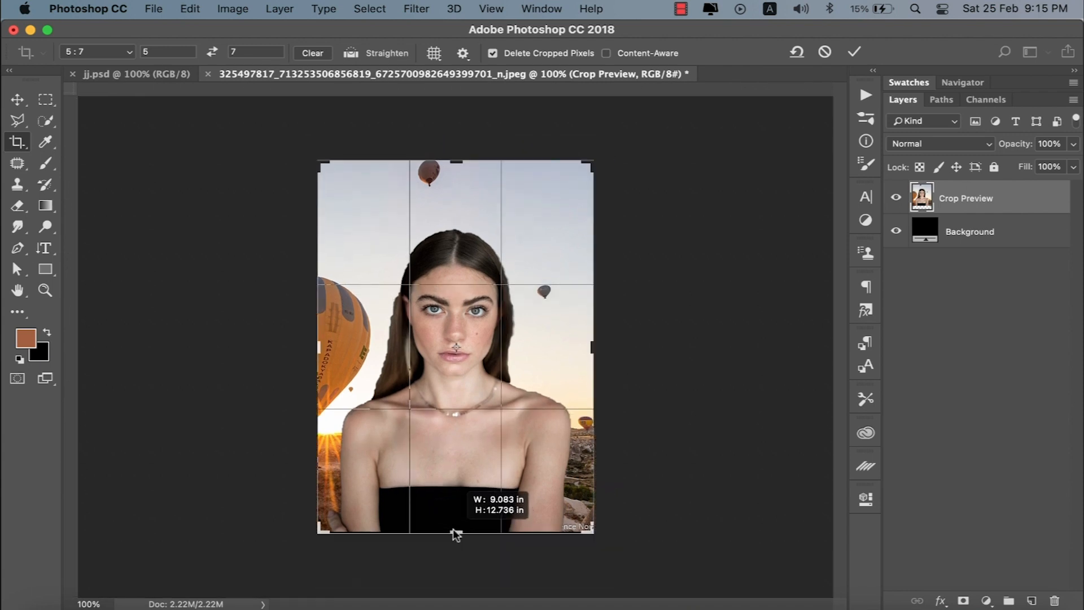
key(super+r)
click(311, 53)
drag(320, 347, 266, 337)
drag(644, 339, 690, 345)
key(Return)
- Nudge the hot-air balloon layer down to cover the transparent strip along the canvas's lower edge
key(v)
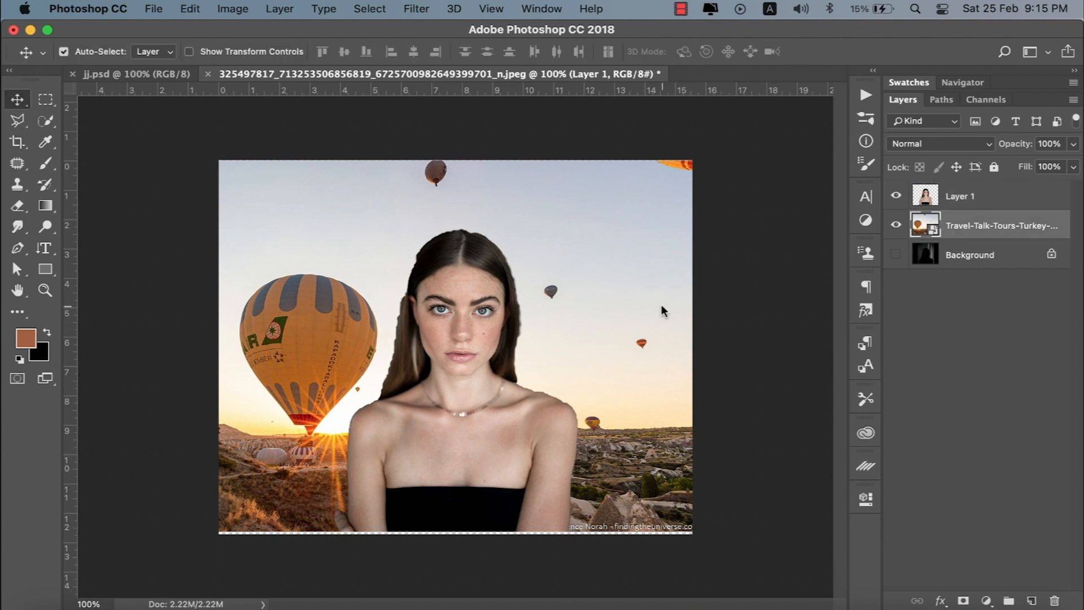
key(Down)
key(Down)
key(Down)
key(Down)
key(Down)
key(Down)
key(Down)
key(Down)
key(Down)
key(Down)
key(Down)
key(Down)
key(Down)
key(Down)
key(Down)
key(Down)
key(Down)
key(Down)
key(Down)
key(Down)
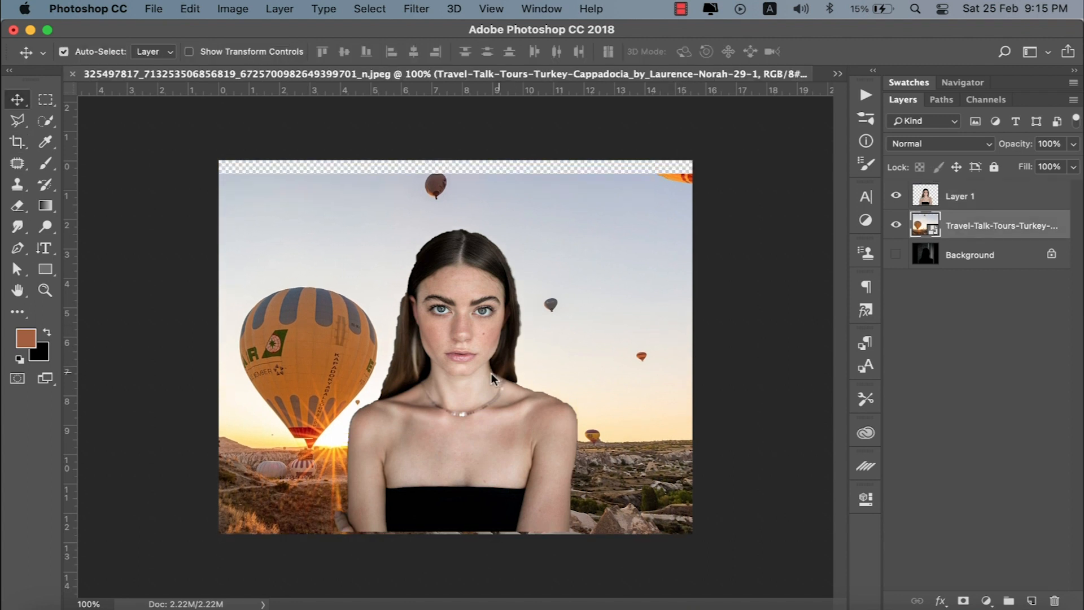
- Nudge the woman's layer down until her cut-off edge meets the canvas's lower edge
click(491, 376)
key(Down)
key(Down)
key(Down)
key(Down)
key(Down)
key(Down)
key(Down)
key(Down)
key(Down)
key(Down)
key(Down)
key(Down)
key(Down)
key(Down)
- Enlarge the hot-air balloon layer from its upper-right corner to fill the transparent strip along the canvas's upper edge
click(672, 335)
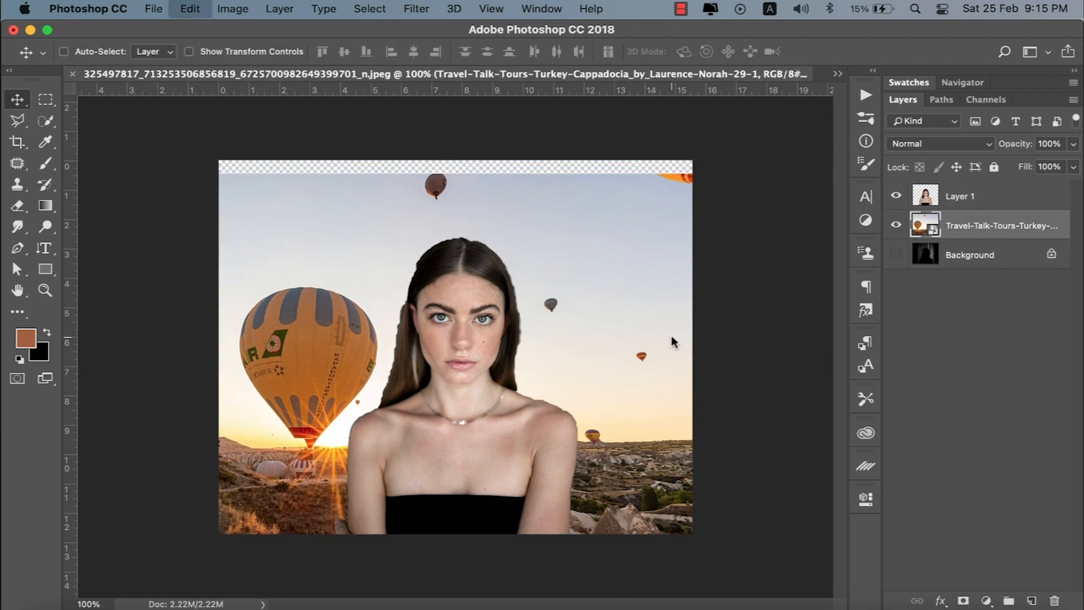
key(ctrl+t)
drag(699, 174, 740, 151)
key(Return)
- On Layer 1, erase the uneven hair edge beside the face on the portrait's right side with a 4 px Eraser
click(510, 442)
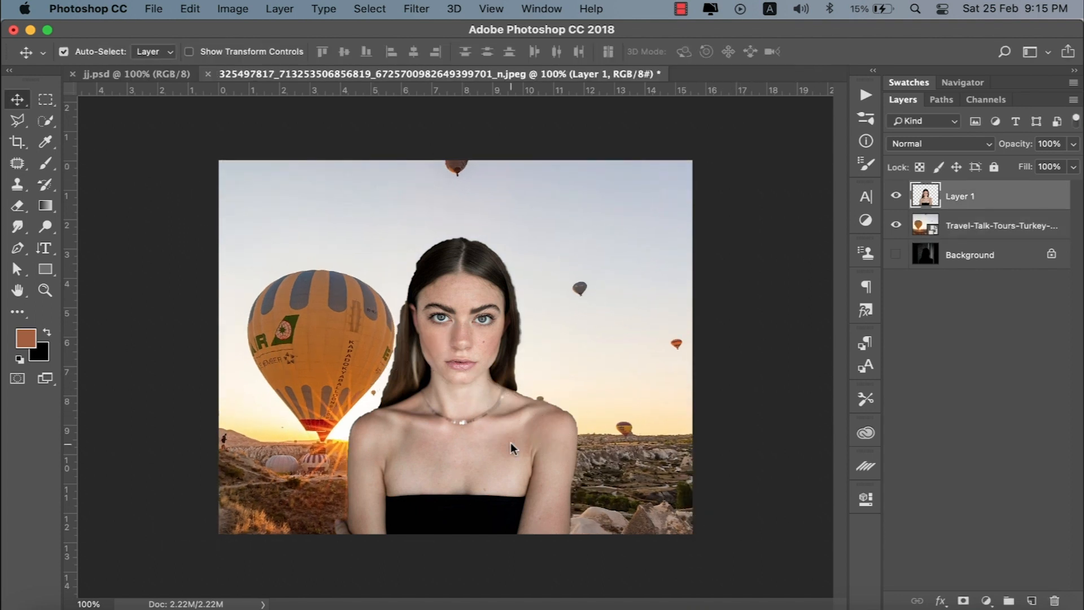
key(super+equal)
key(super+equal)
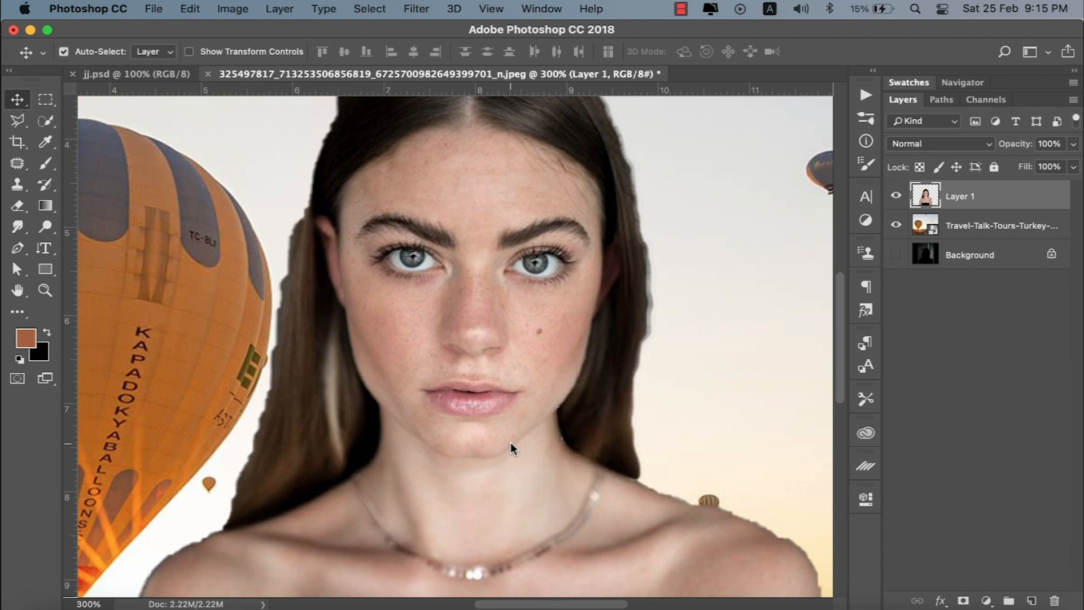
scroll(510, 442, left, 5)
scroll(510, 442, right, 10)
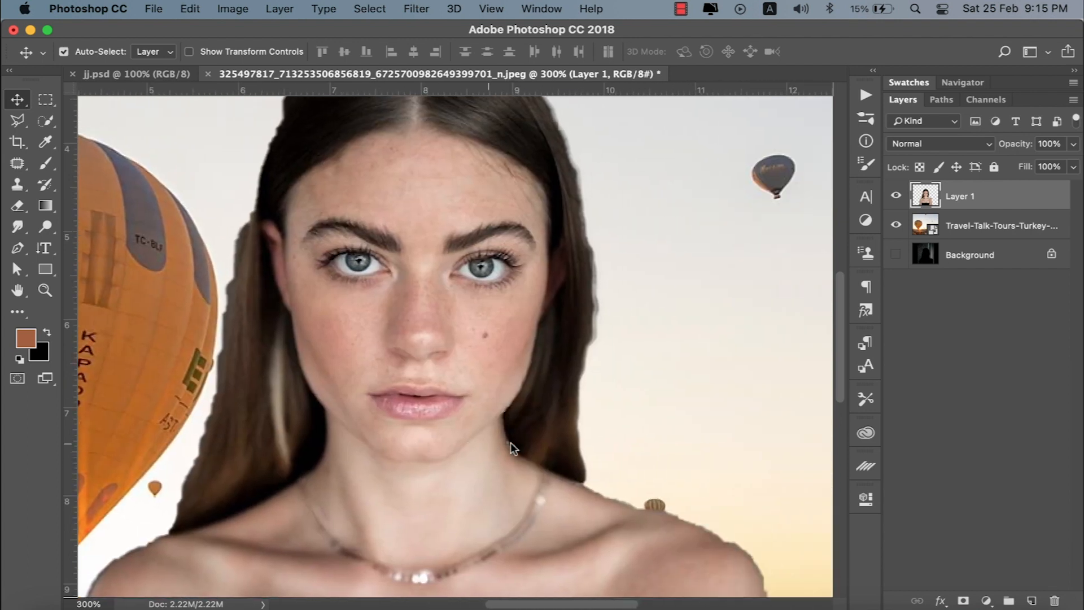
scroll(510, 442, up, 3)
key(super+minus)
key(super+minus)
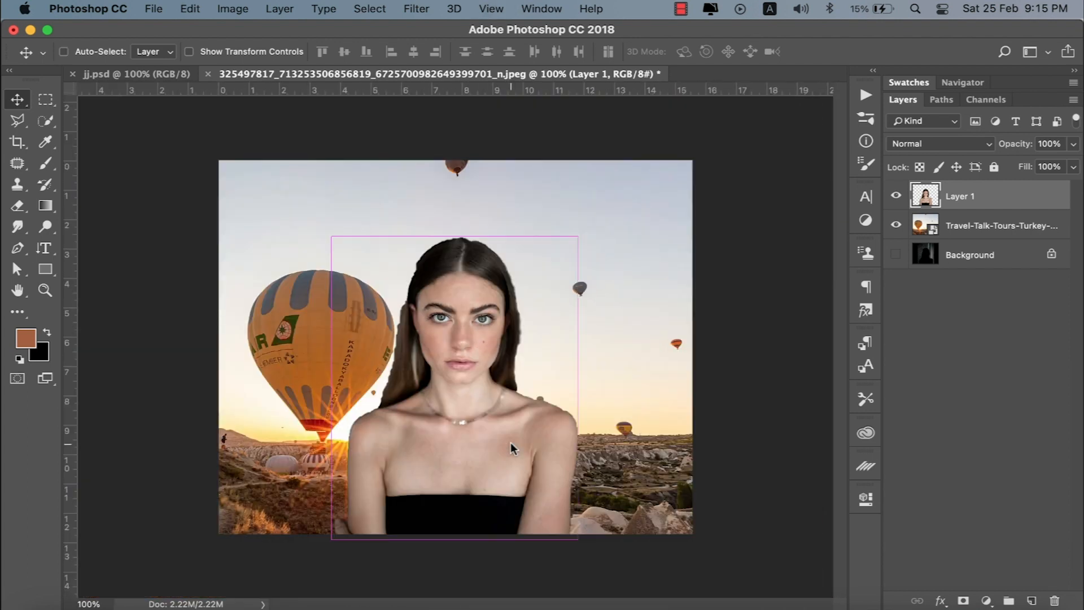
key(super+minus)
key(super+equal)
key(super+equal)
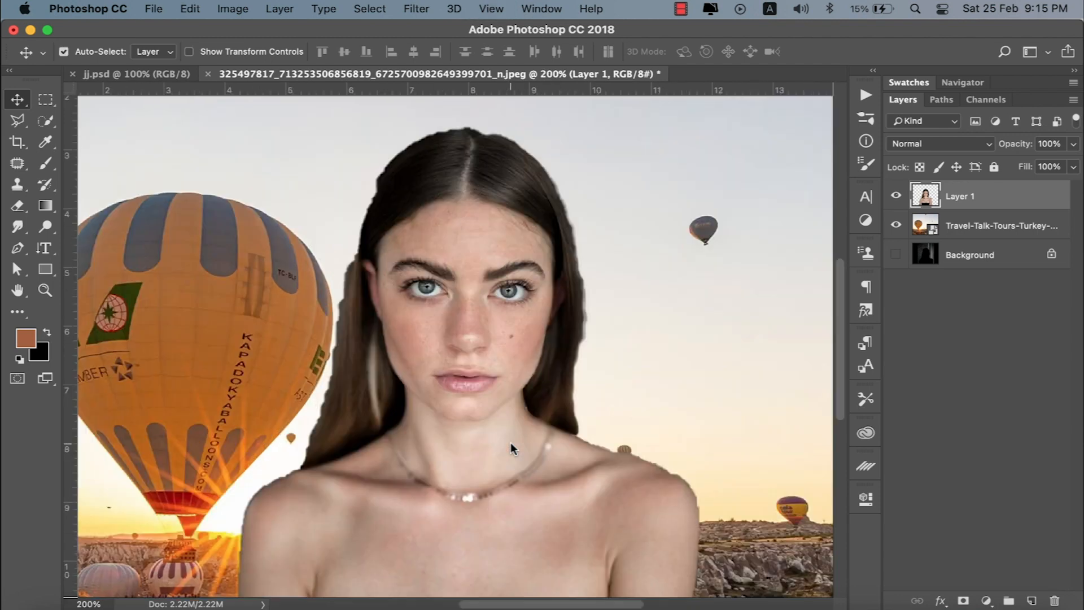
key(e)
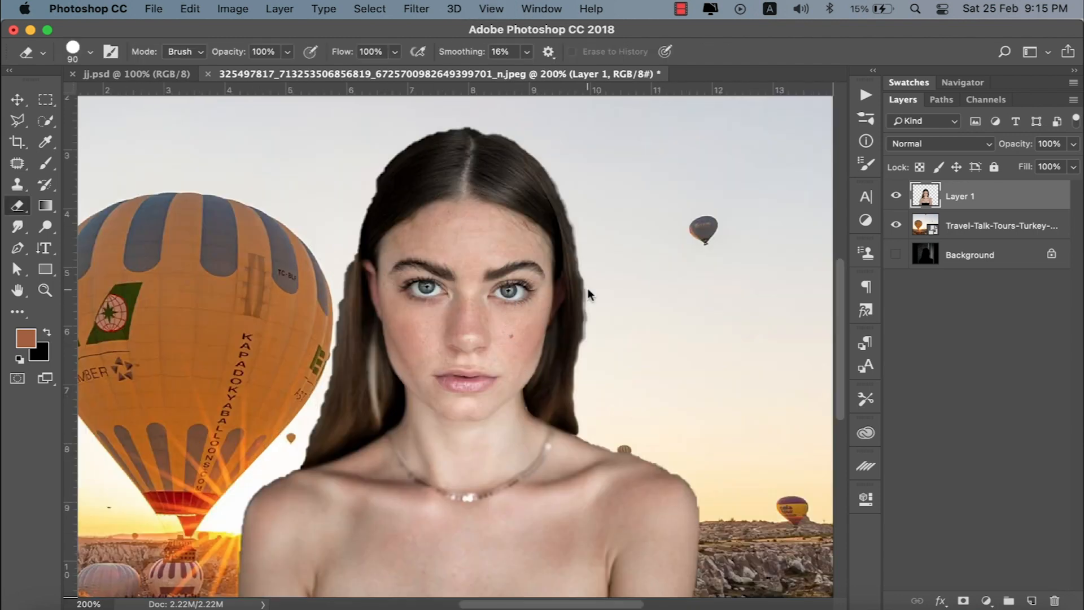
key(bracketleft)
key(bracketleft)
key(bracketleft)
key(bracketleft)
key(bracketleft)
key(bracketleft)
key(bracketleft)
key(bracketleft)
key(bracketleft)
key(bracketleft)
key(bracketleft)
key(bracketleft)
key(super+r)
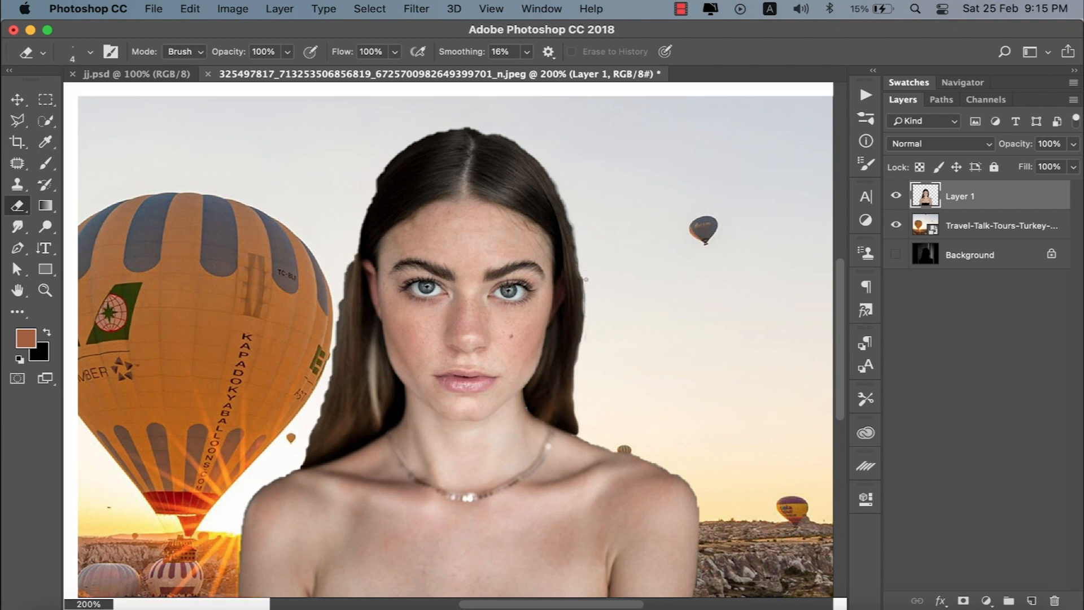
drag(584, 288, 588, 323)
key(super+r)
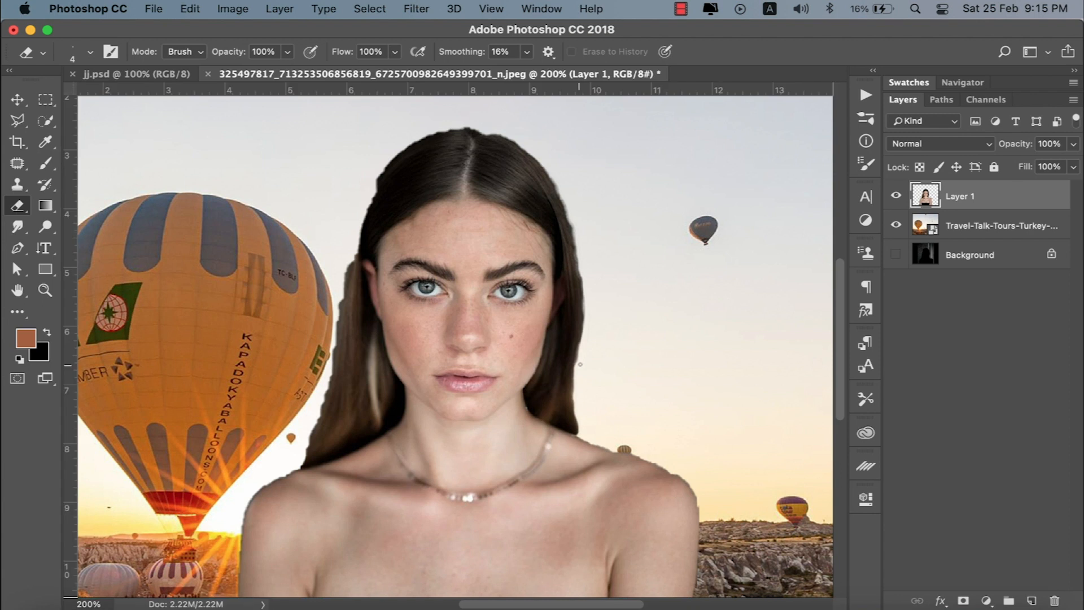
- Smooth the hair outline on the portrait's right side from temple to cheek with a 7 px Eraser
key(super+r)
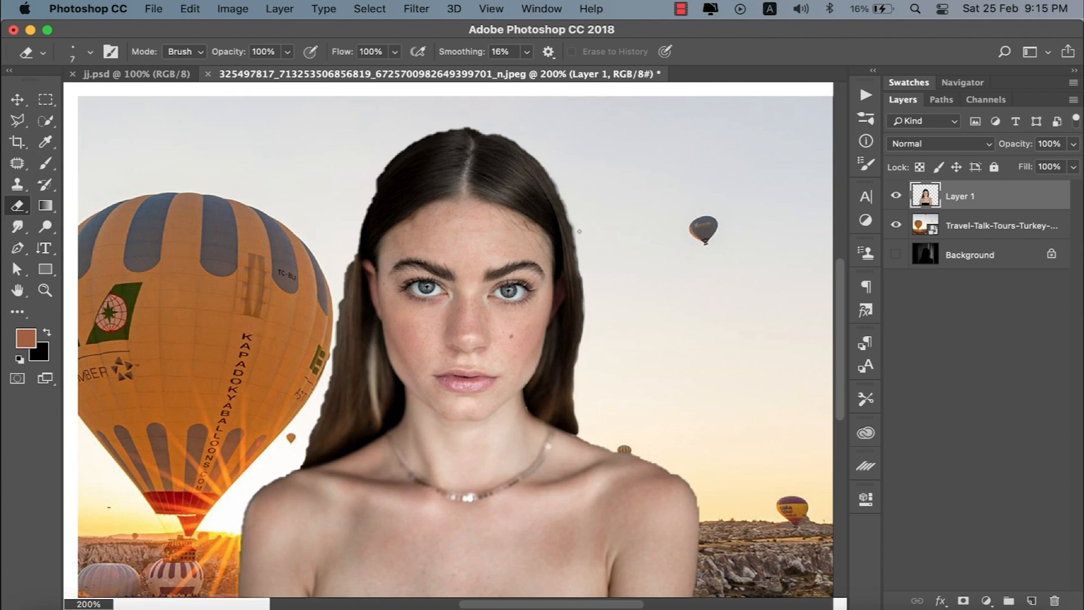
drag(567, 213, 586, 336)
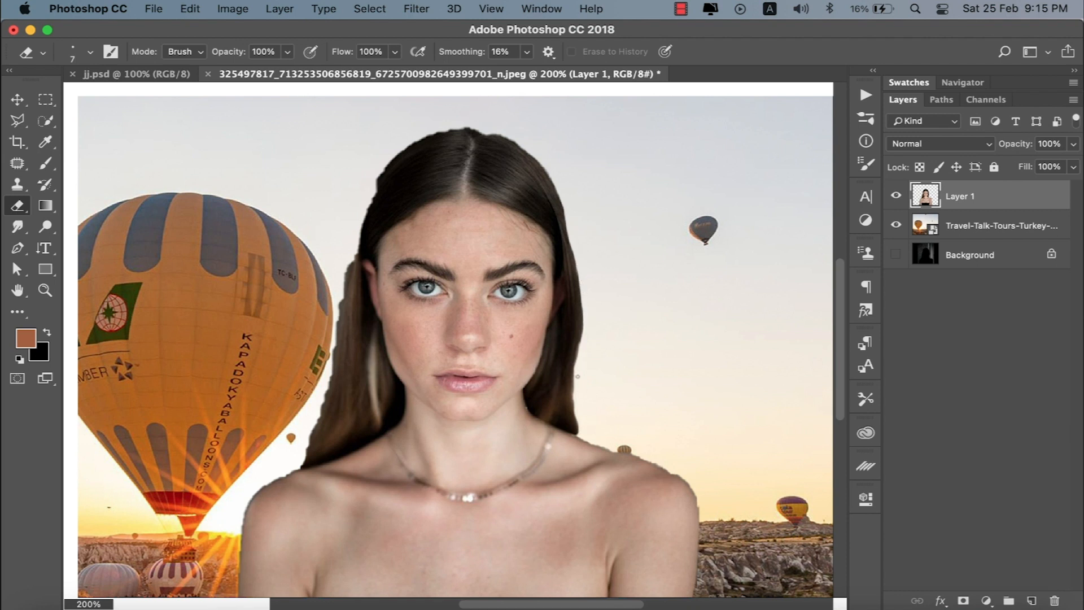
key(super+r)
- Erase the jagged hair outline on the portrait's left side, from the crown down to the shoulder, with the 7 px Eraser
key(super+minus)
key(super+minus)
key(super+minus)
key(super+minus)
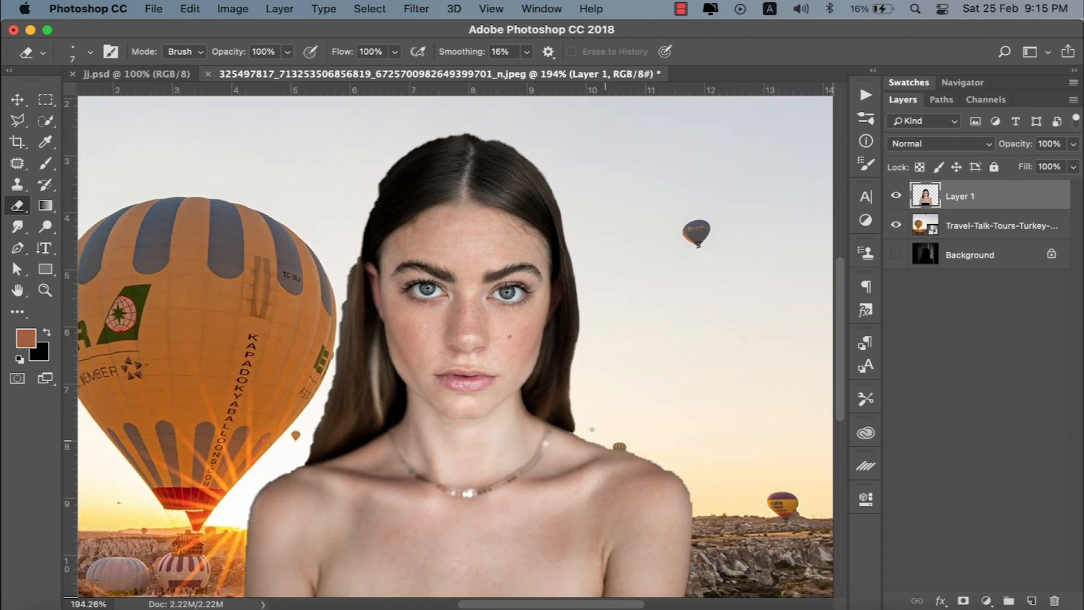
key(super+plus)
key(super+plus)
key(super+plus)
key(super+plus)
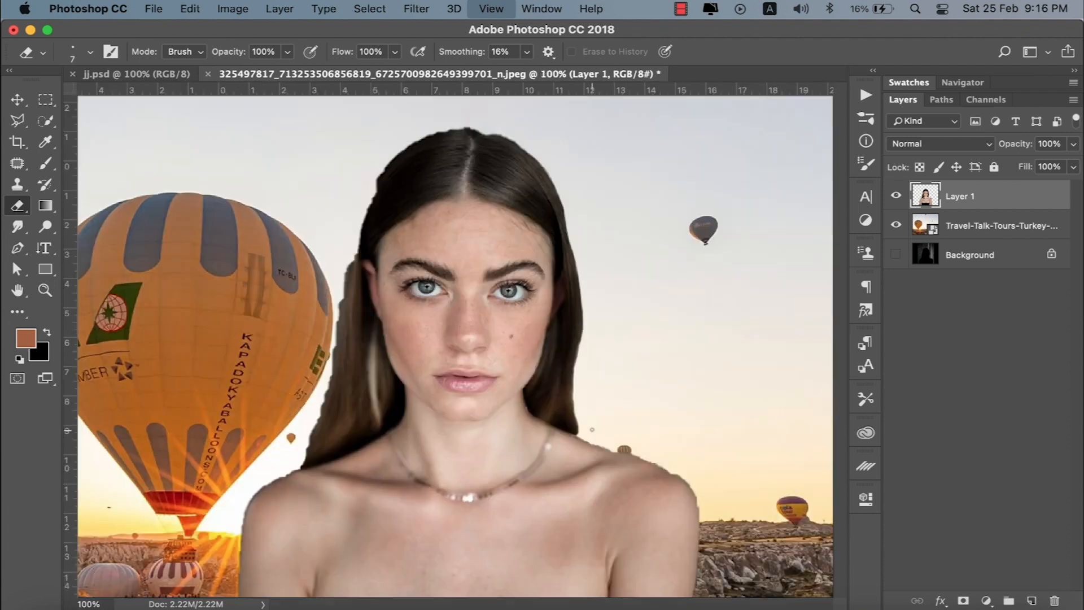
scroll(305, 174, up, 2)
scroll(305, 174, left, 1)
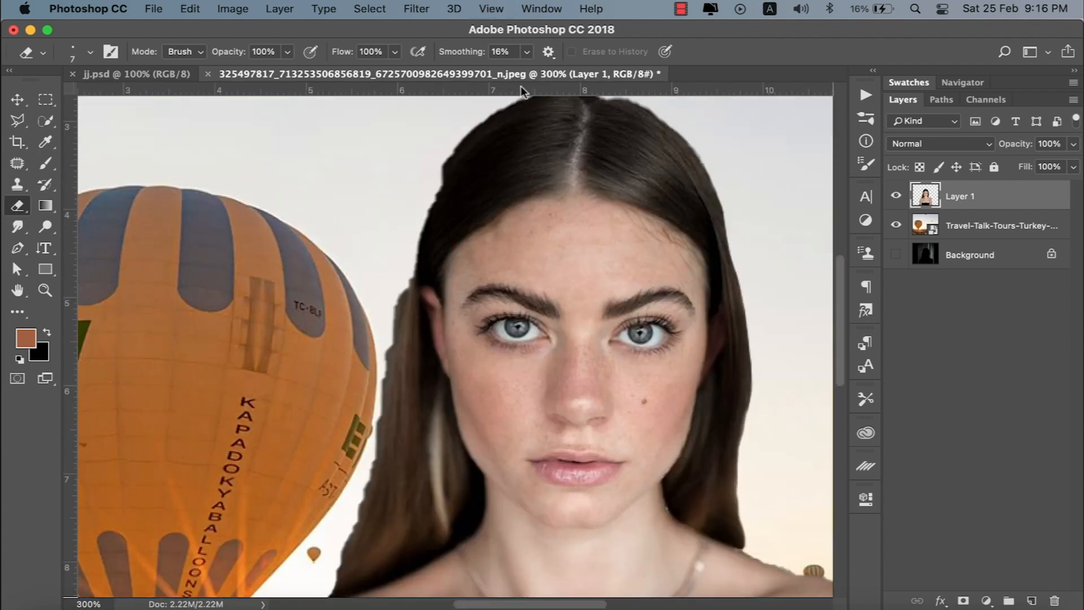
key(super+r)
mouse_move(470, 131)
mouse_down()
mouse_move(437, 191)
mouse_move(450, 151)
mouse_move(414, 266)
mouse_up()
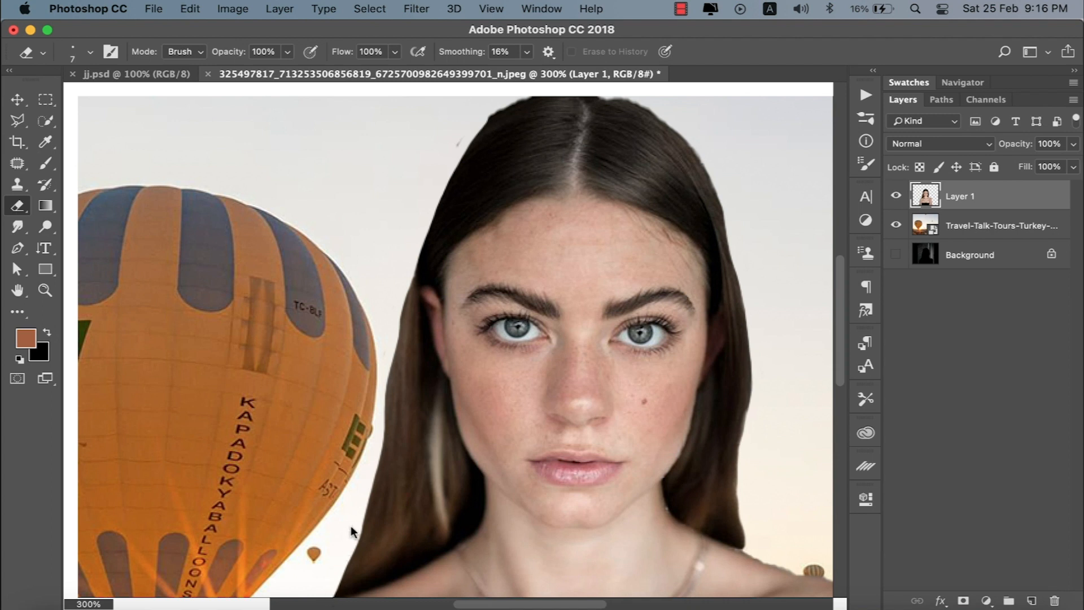
key(super+r)
key(super+1)
key(super+minus)
key(super+minus)
key(super+plus)
key(super+plus)
key(super+minus)
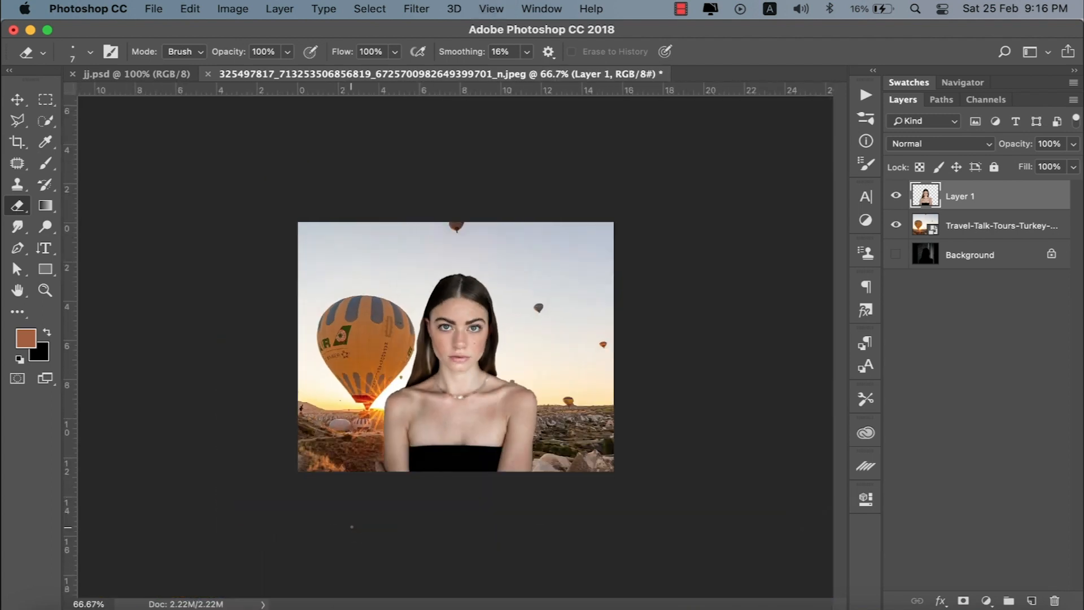
key(v)
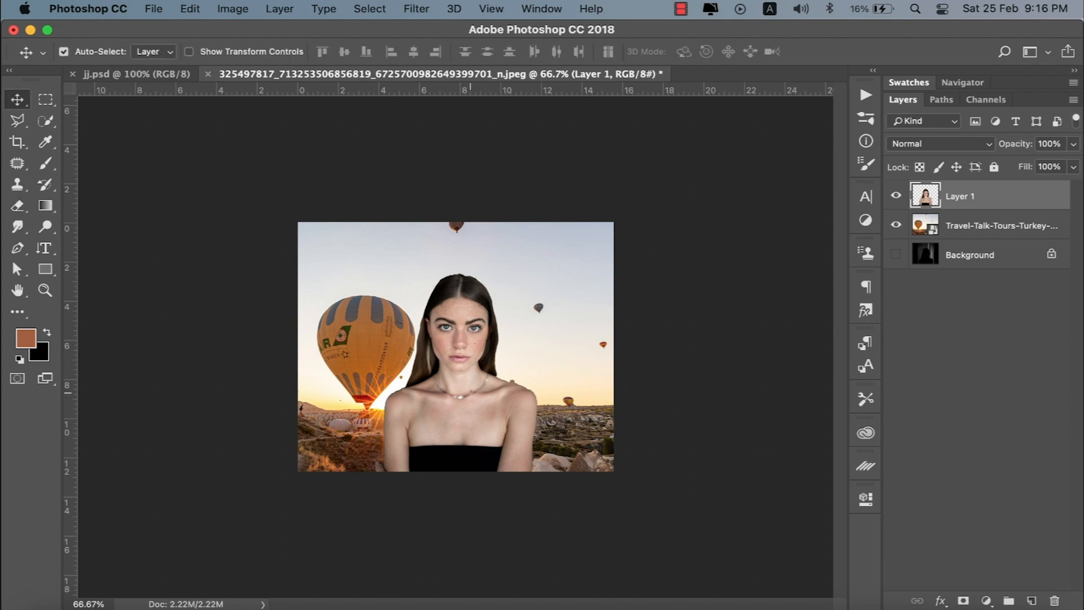
key(super+l)
mouse_move(631, 452)
mouse_down()
mouse_move(645, 448)
mouse_move(631, 447)
mouse_up()
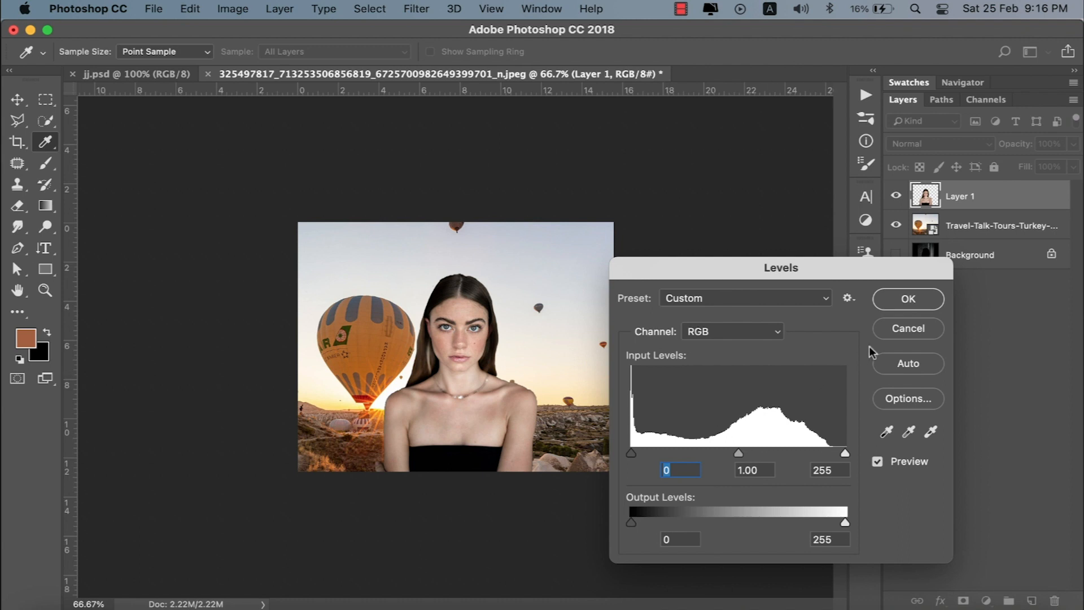
click(890, 334)
- Add a Curves adjustment layer above Layer 1 with curve points at input 61, output 39 and input 196, output 195
click(986, 600)
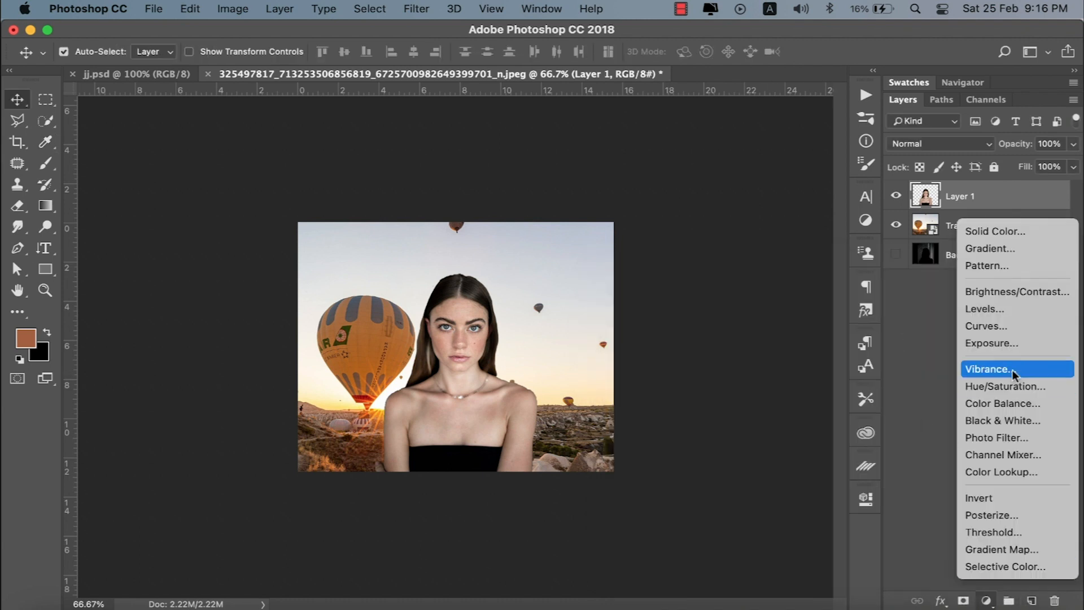
key(Escape)
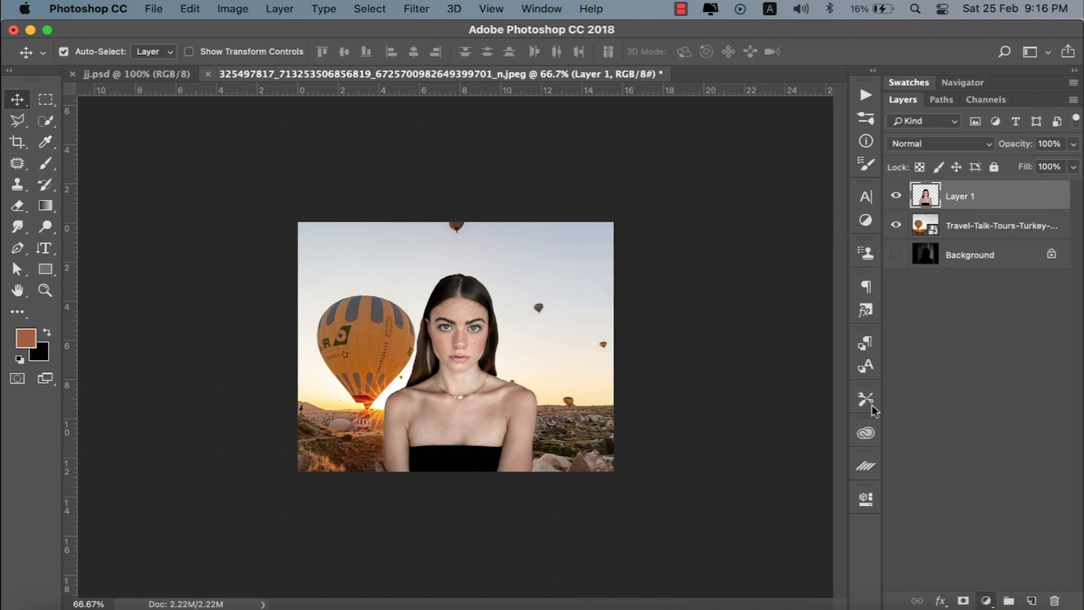
click(733, 473)
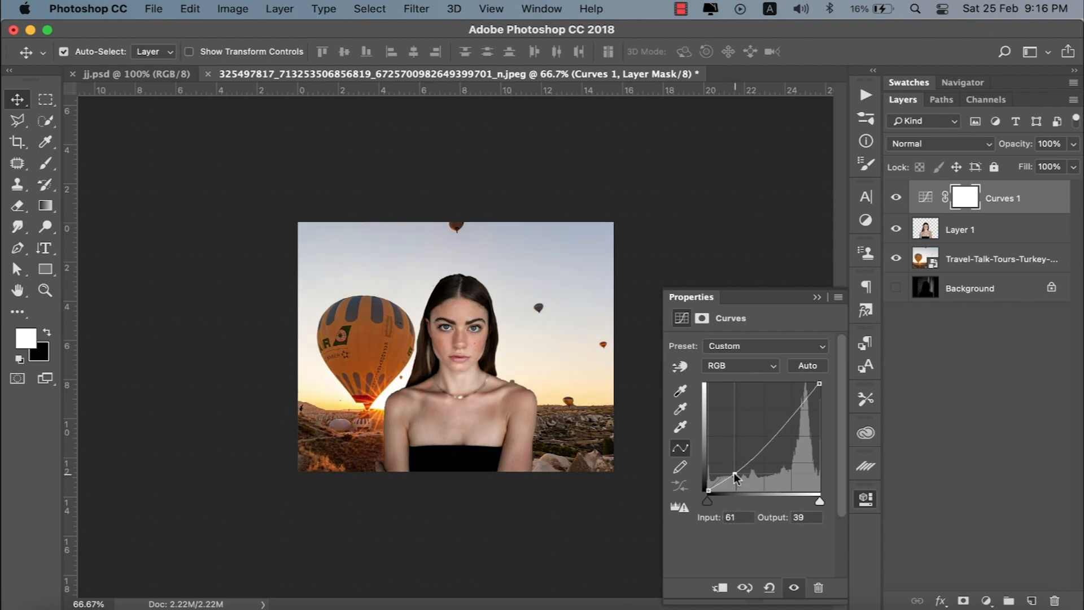
click(797, 415)
drag(797, 416, 794, 408)
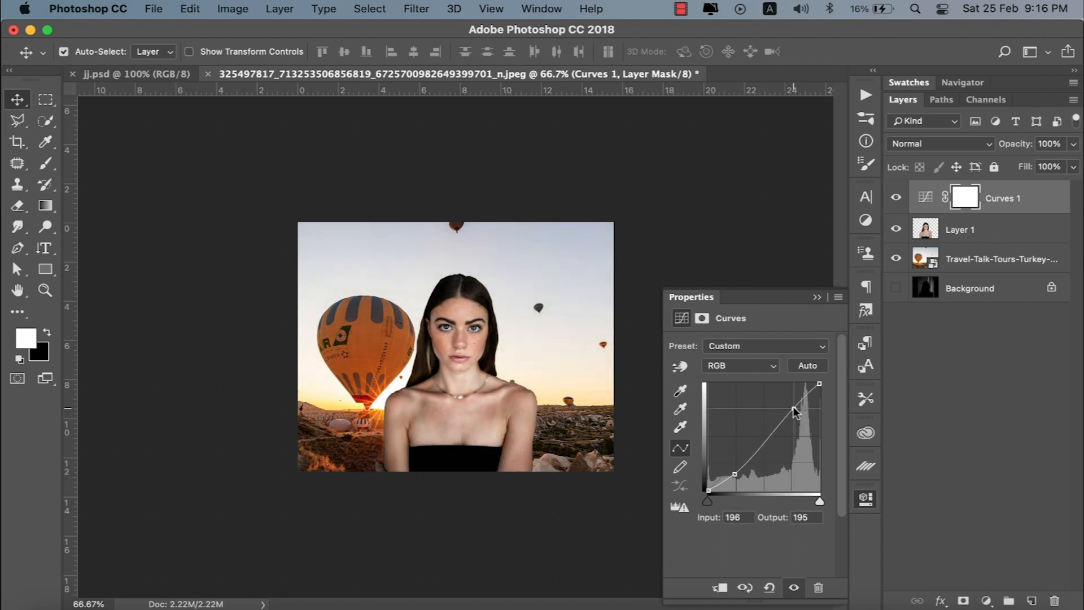
click(818, 296)
- Rasterize the hot-air balloon smart object layer
click(976, 262)
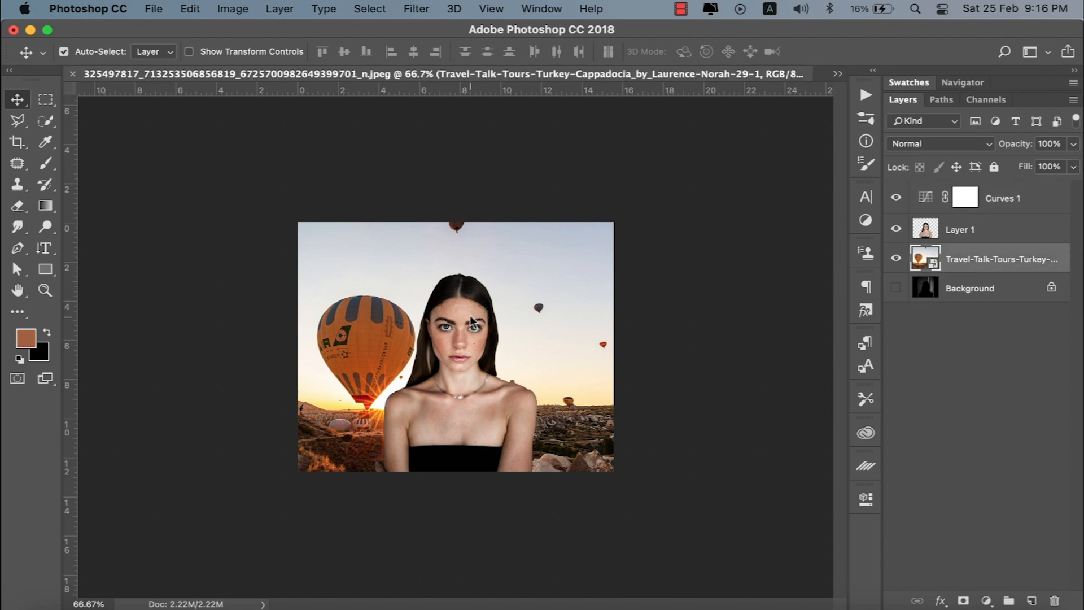
key(b)
click(511, 319)
key(Escape)
key(v)
- Apply a Gaussian Blur with a radius of 4.8 pixels to the hot-air balloon layer
click(417, 9)
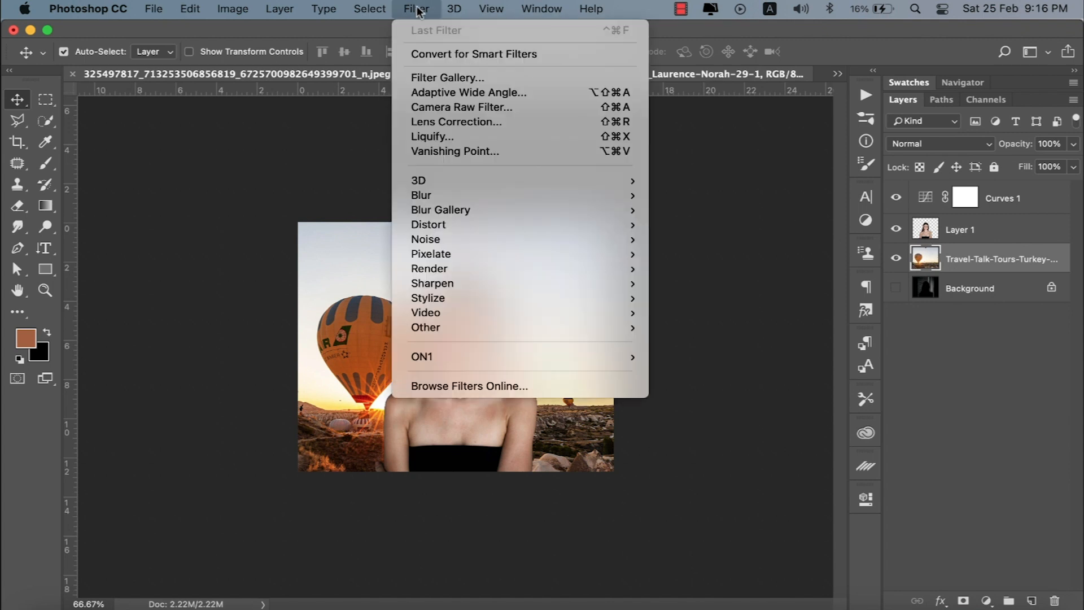
mouse_move(529, 199)
click(695, 252)
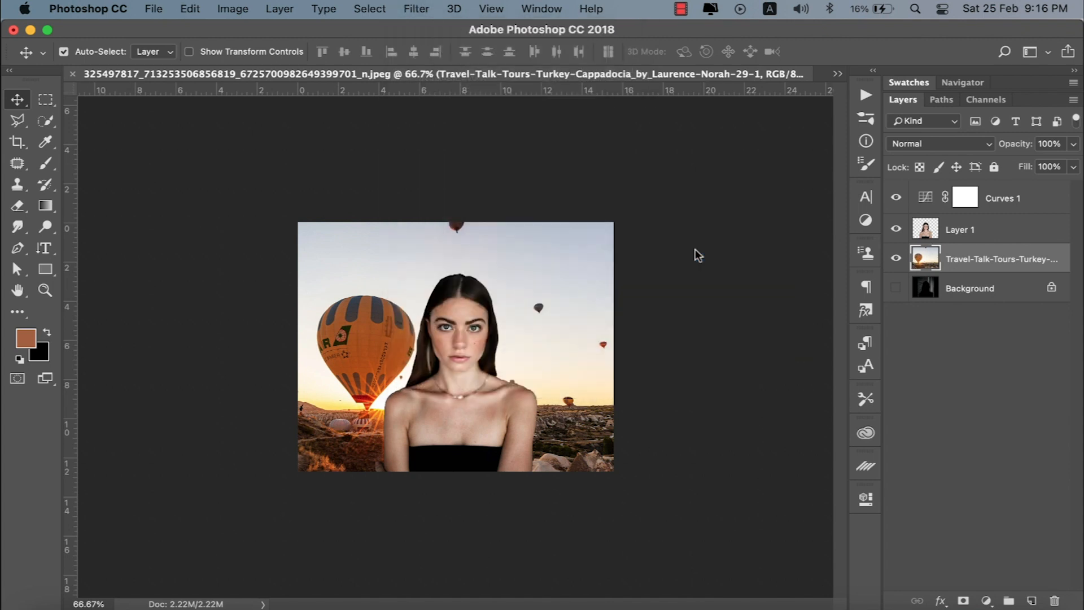
mouse_move(700, 422)
mouse_down()
mouse_move(709, 421)
mouse_move(688, 425)
mouse_up()
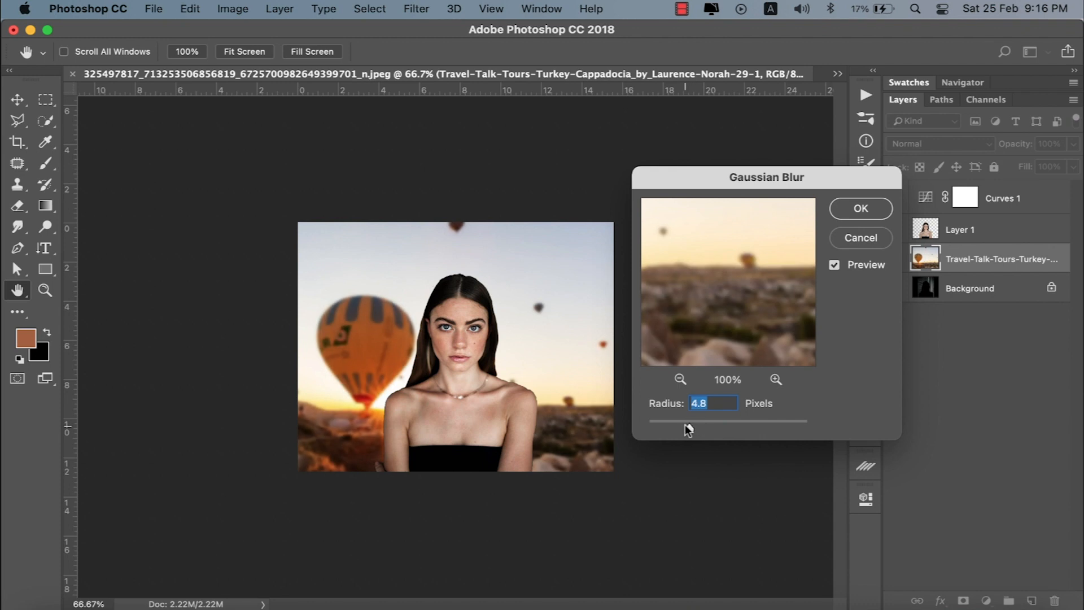
key(Return)
- Nudge the blurred hot-air balloon background a few pixels to the left
key(Left)
key(Left)
key(Left)
key(Left)
key(Left)
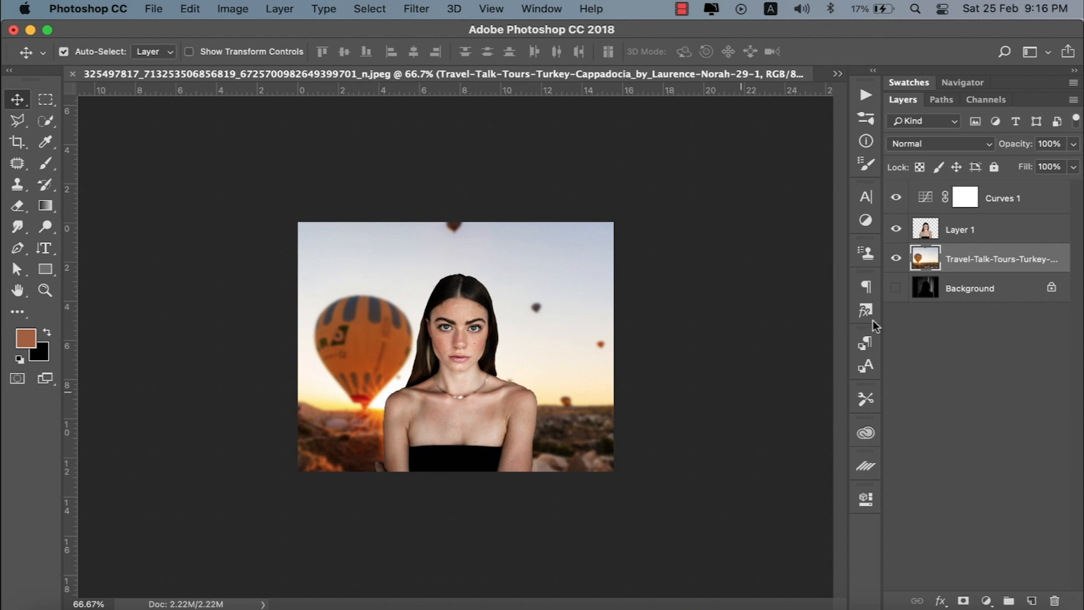
- Shift the cut-out woman on Layer 1 to the right, away from the large balloon
click(960, 233)
key(shift+Right)
key(shift+Right)
key(shift+Right)
key(shift+Right)
key(shift+Right)
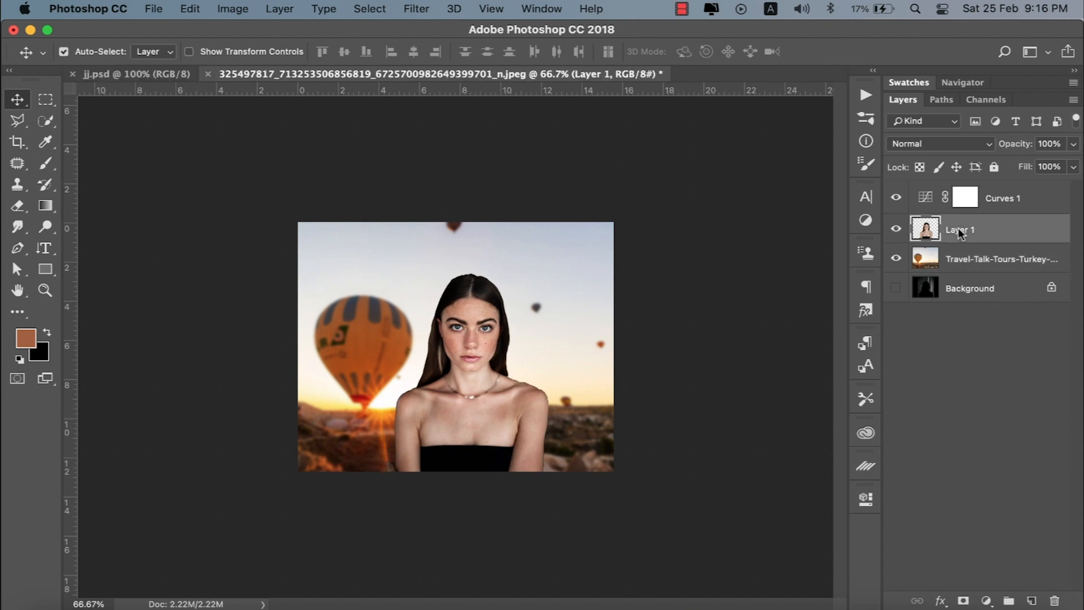
key(shift+Right)
key(shift+Right)
key(shift+Left)
key(shift+Right)
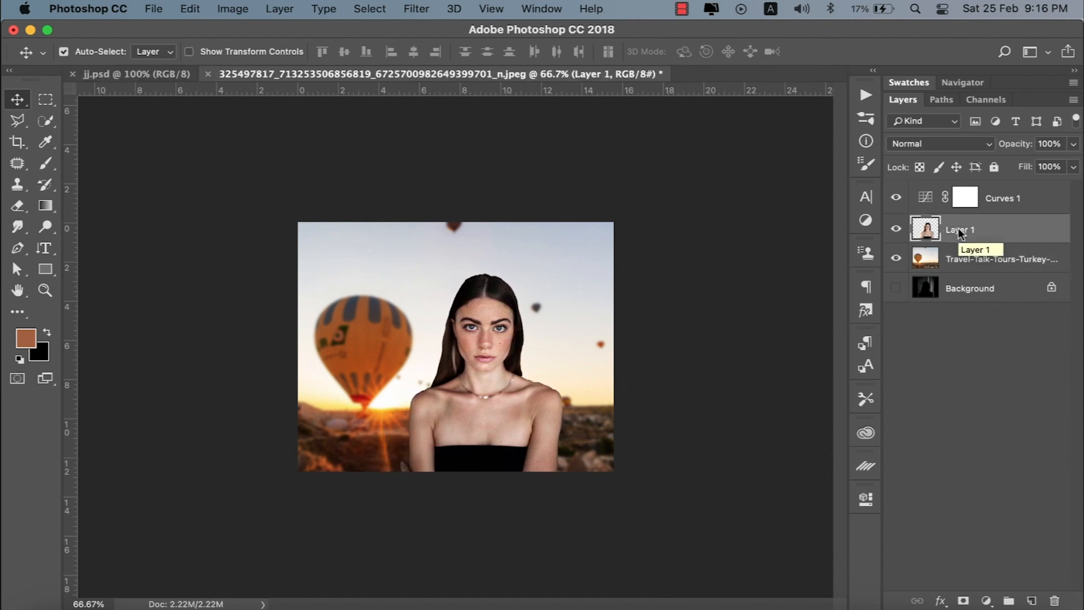
- Add the text "Turkey" in orange Times Bold over the sky and enlarge it to about 190 pt
click(42, 247)
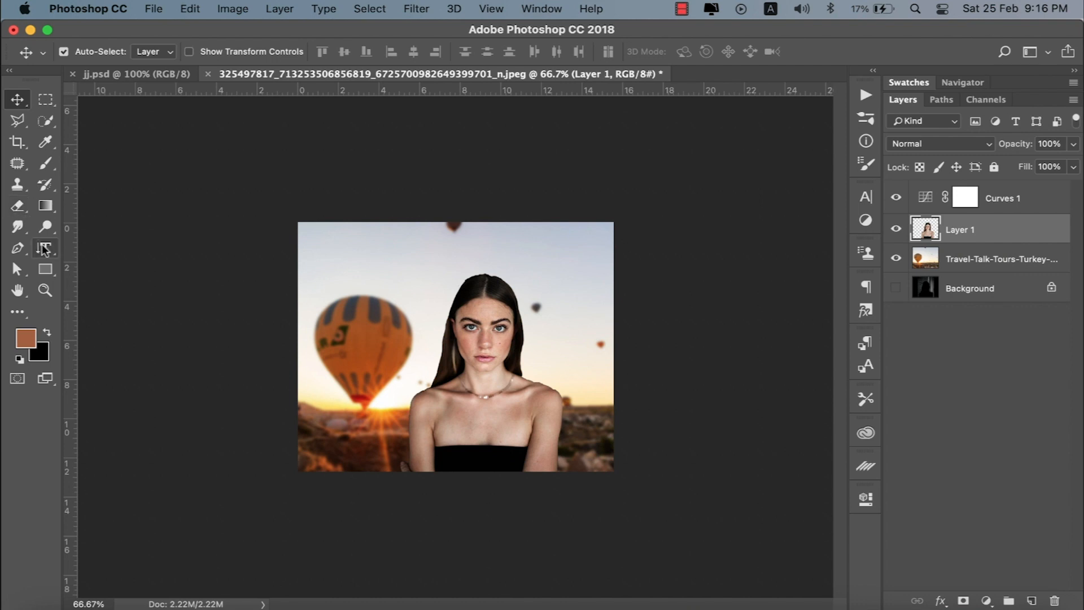
click(97, 245)
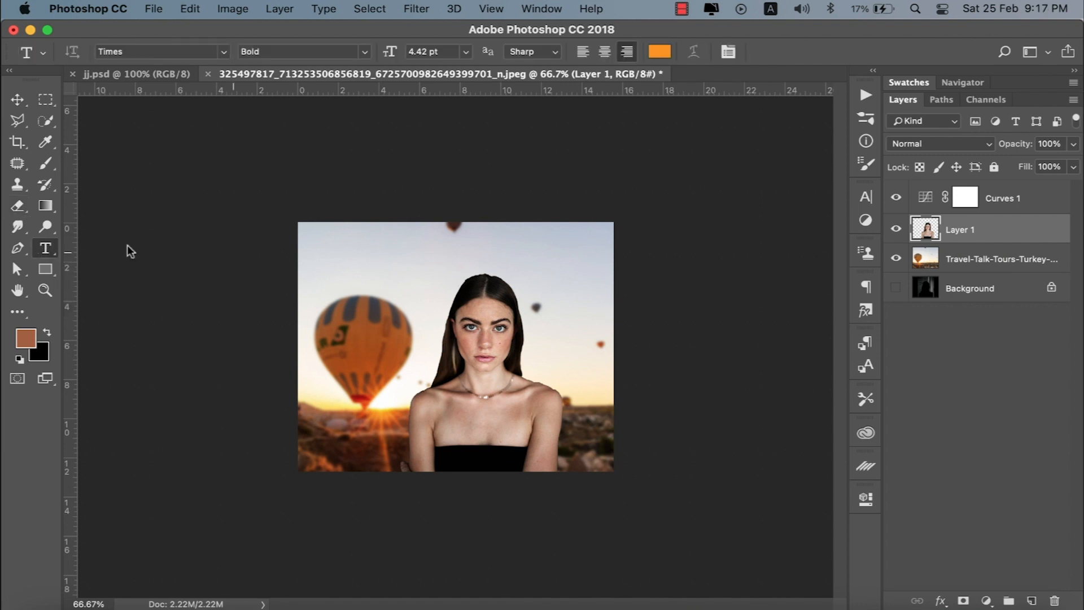
click(351, 269)
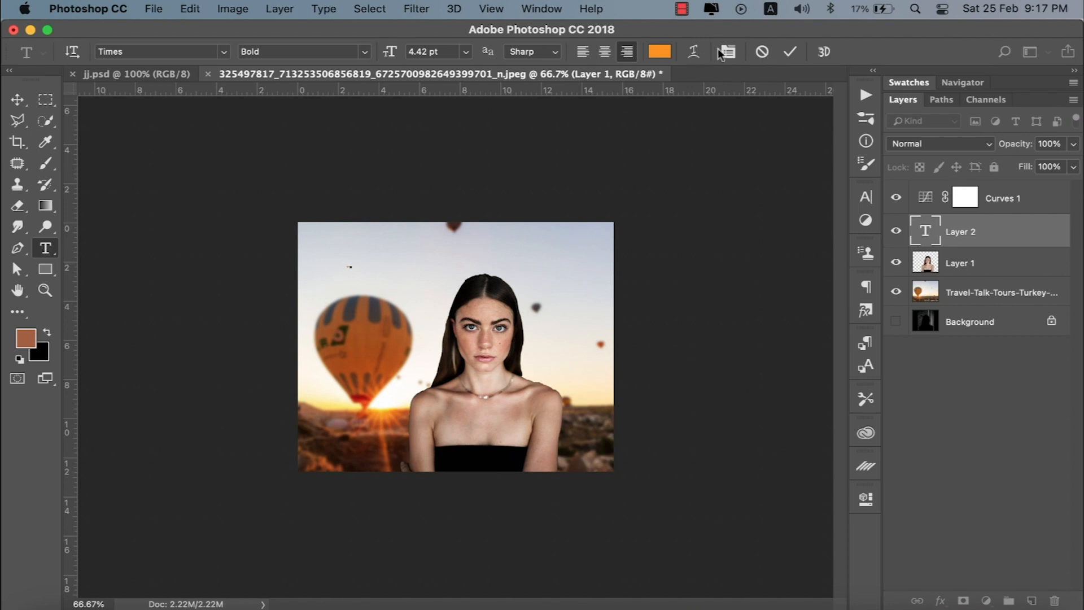
click(790, 52)
key(super+t)
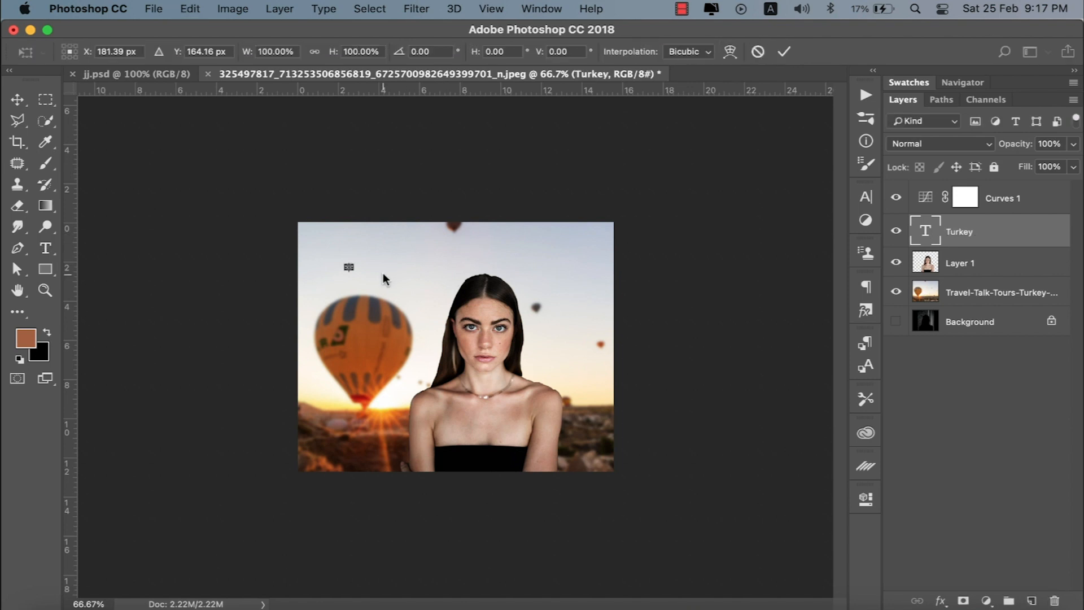
drag(354, 272, 513, 350)
key(Return)
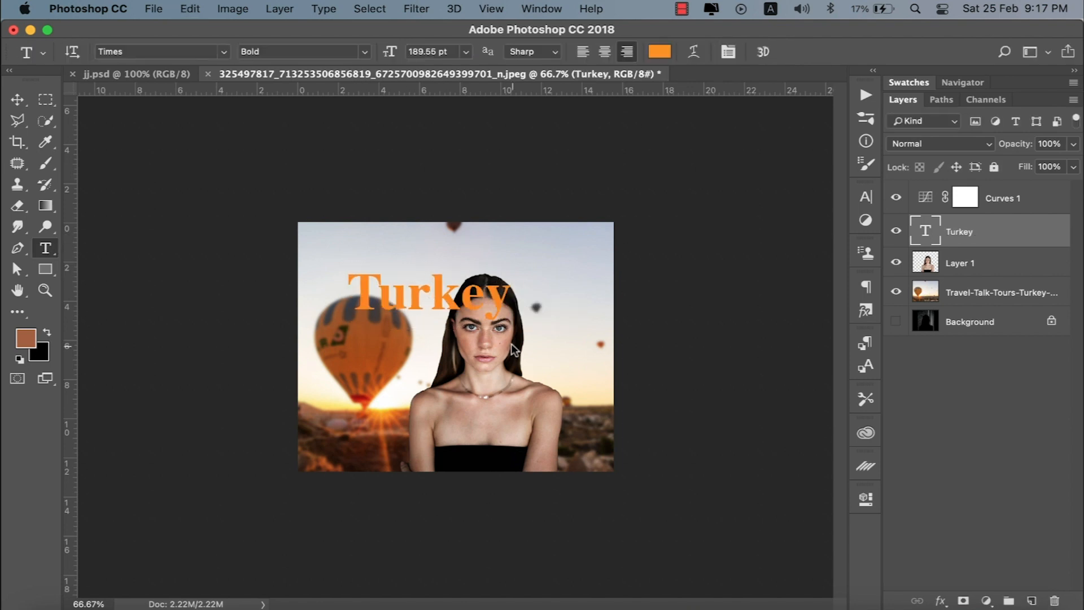
- Reposition the "Turkey" text and scale it up until it spans almost the full image width
key(v)
drag(451, 299, 419, 352)
key(ctrl+t)
drag(487, 328, 610, 279)
key(Return)
- Move the "Turkey" text up into the sky near the image's upper edge and slightly to the left
key(shift+Up)
key(shift+Up)
key(shift+Up)
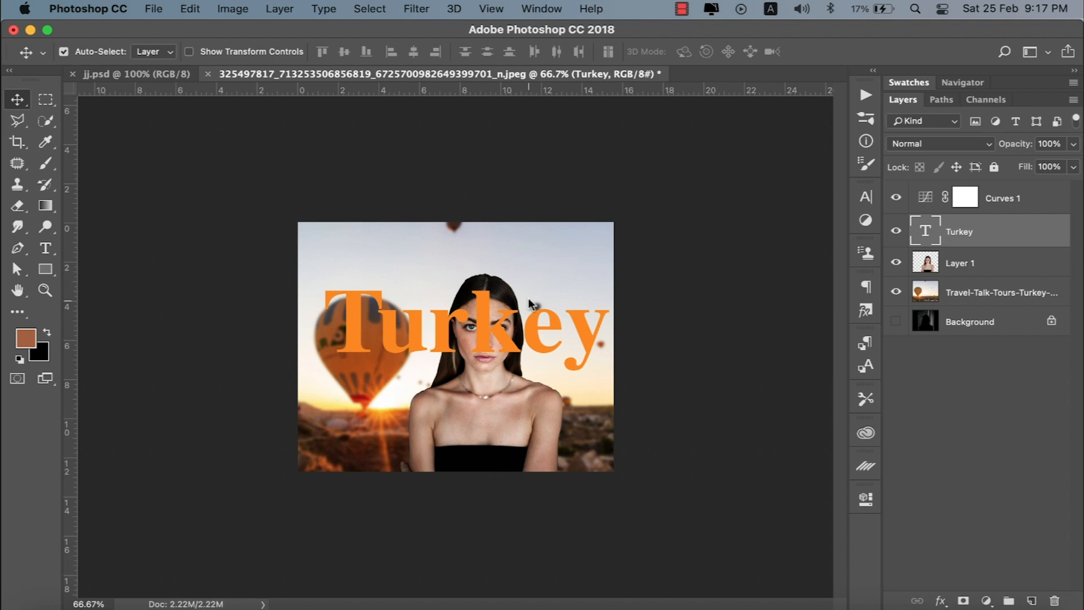
key(shift+Up)
key(shift+Up)
key(shift+Up)
key(shift+Up)
key(shift+Up)
key(shift+Up)
key(shift+Up)
key(shift+Up)
key(shift+Up)
key(shift+Up)
key(shift+Up)
key(shift+Up)
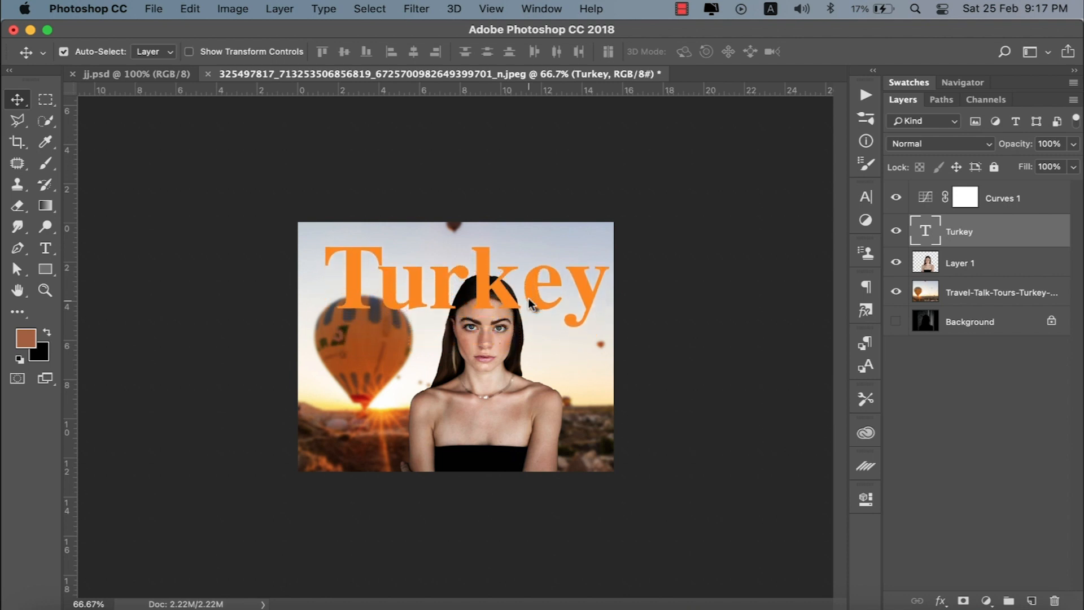
key(shift+Left)
key(shift+Left)
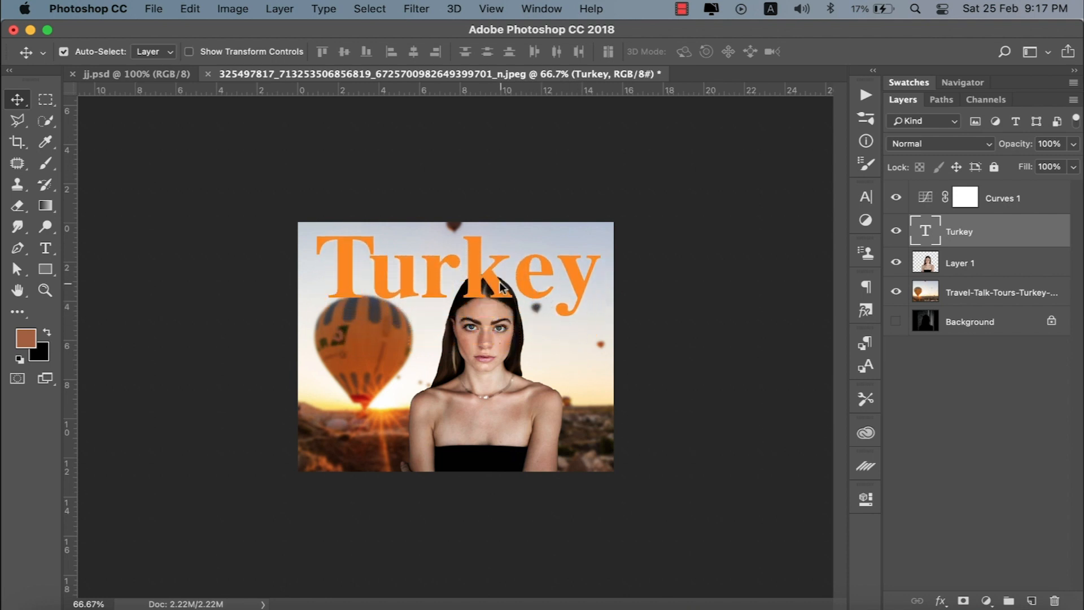
- Send the "Turkey" text layer below Layer 1, behind the woman, and nudge the text slightly down
key(super+bracketleft)
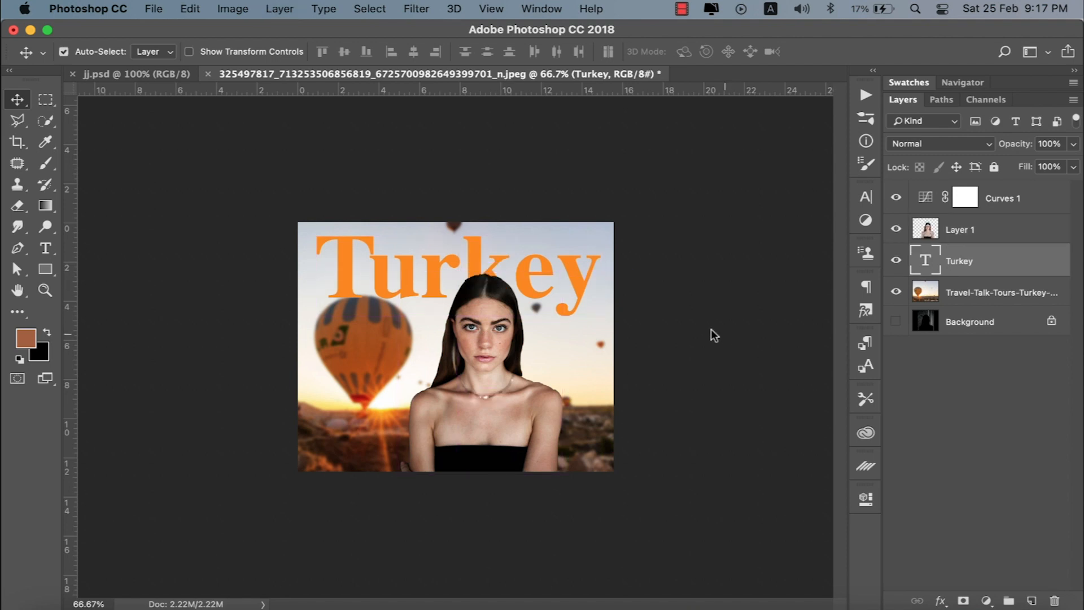
key(shift+Down)
key(shift+Down)
key(shift+Down)
key(shift+Down)
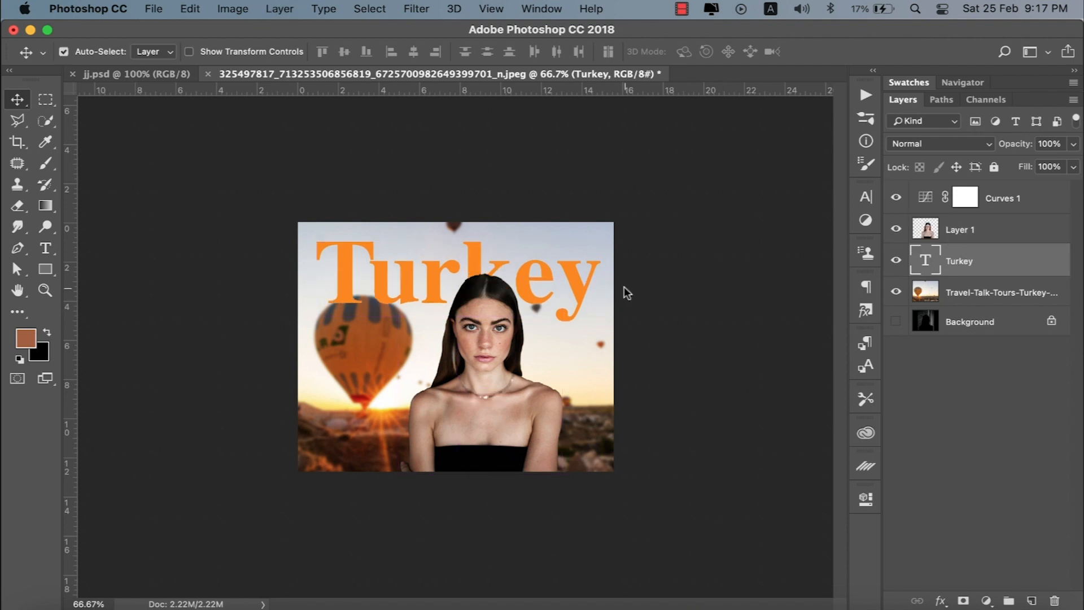
- Draw a diagonal-stripe custom shape about 279 px square over the lower part of the large balloon
click(45, 267)
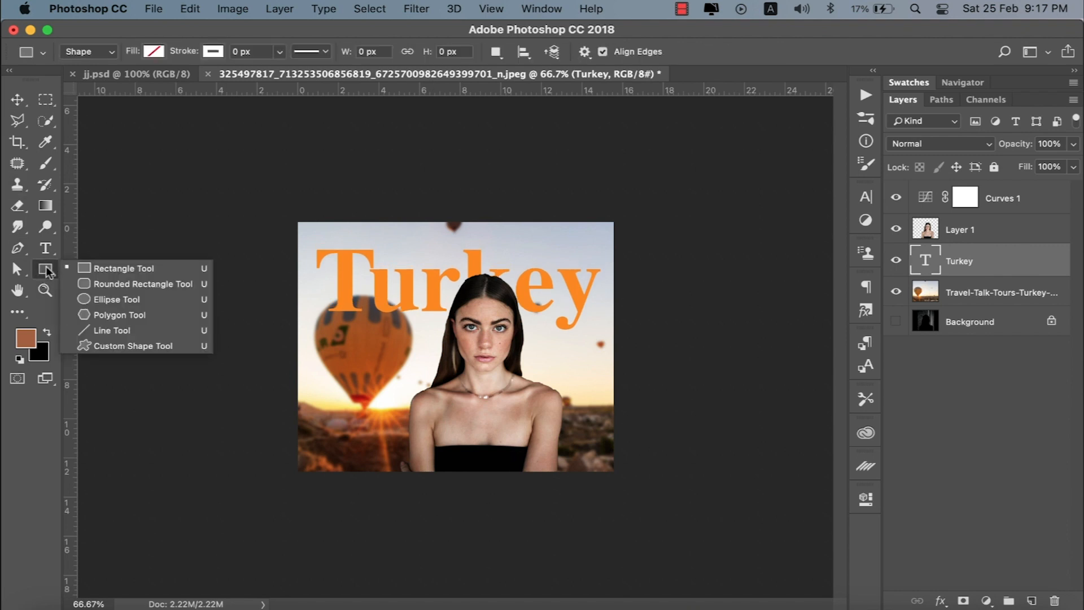
click(113, 345)
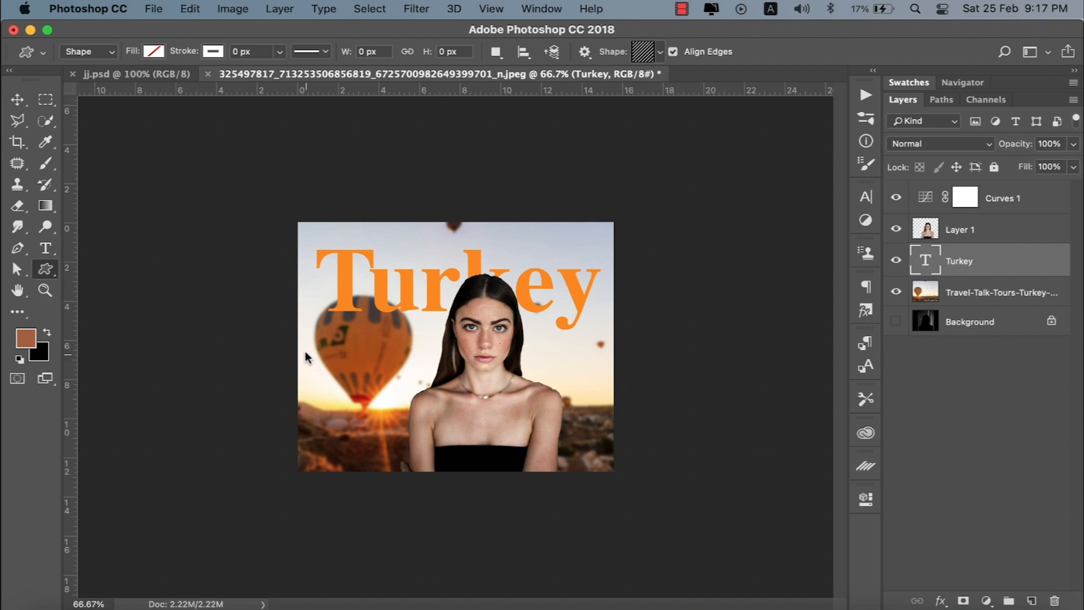
drag(315, 345, 422, 420)
key(v)
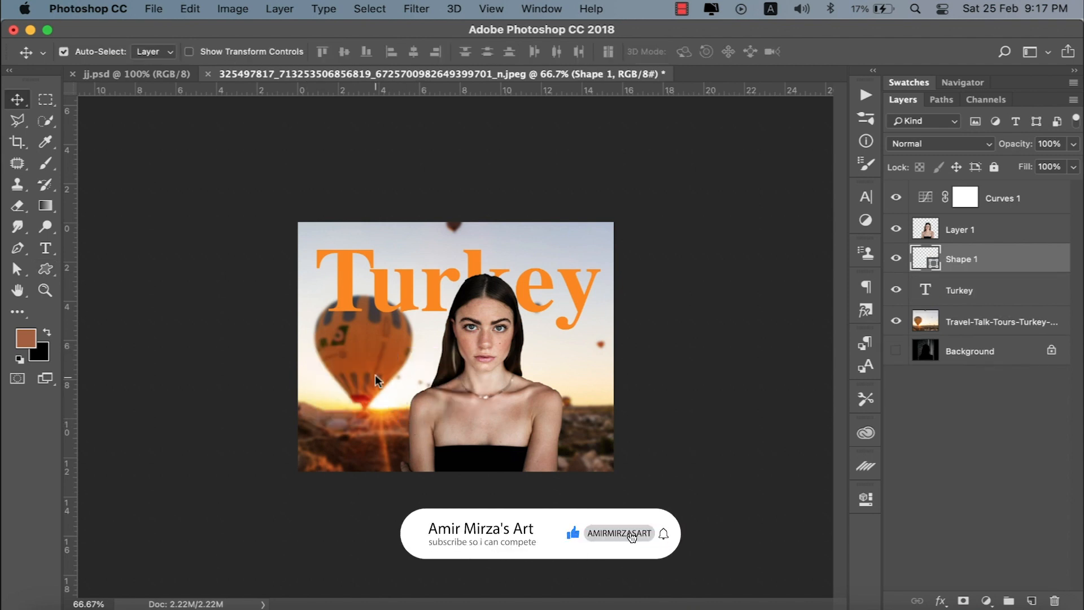
- Fill the striped square with black and move it slightly up and right over the balloon
key(u)
click(153, 51)
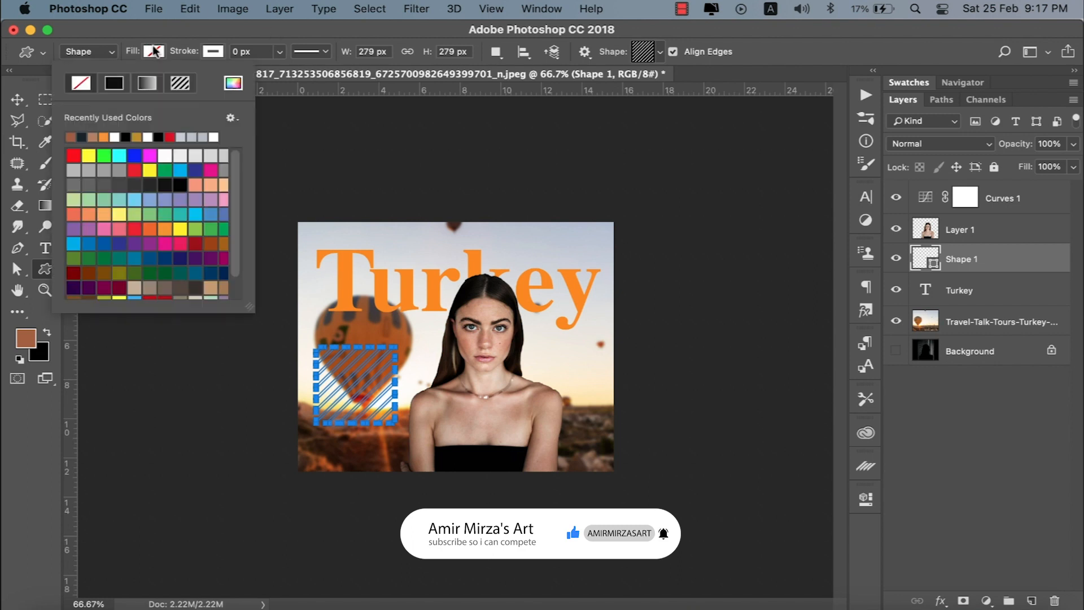
click(101, 139)
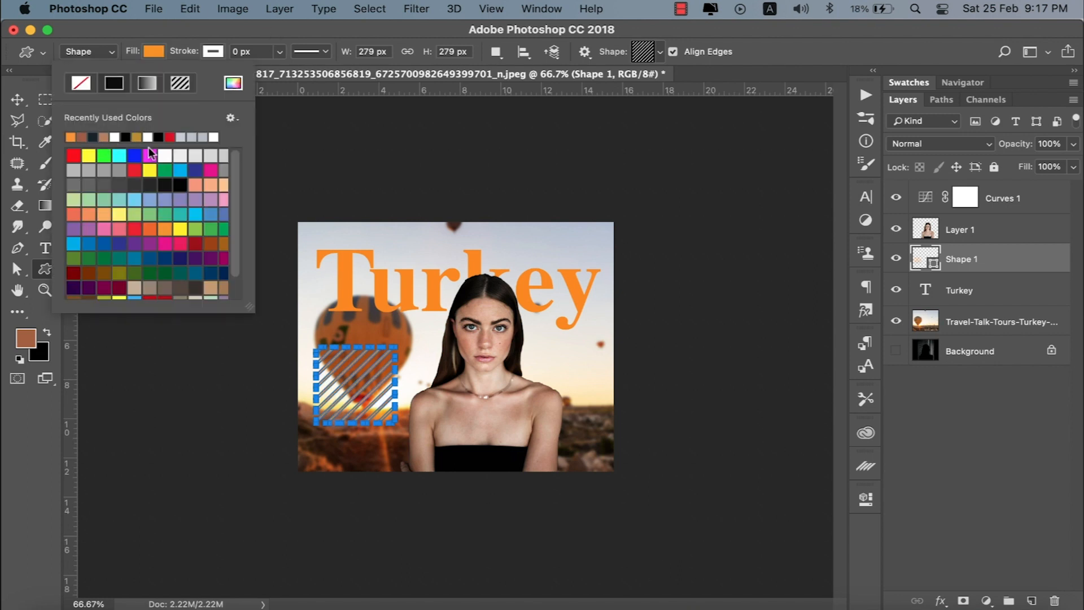
click(178, 185)
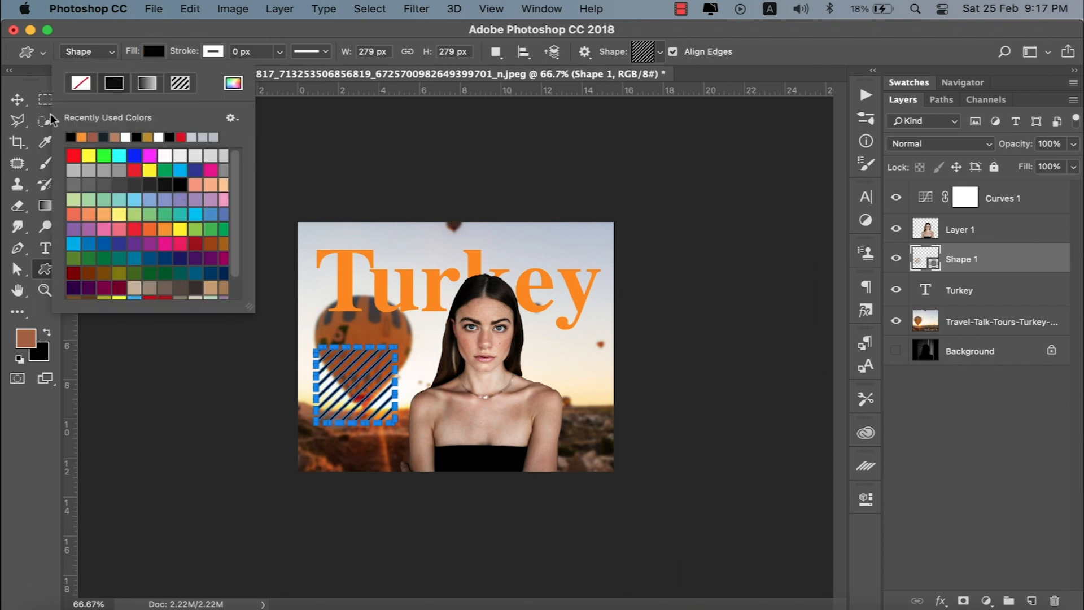
click(18, 101)
click(170, 317)
mouse_move(380, 412)
mouse_down()
mouse_move(391, 390)
mouse_move(383, 399)
mouse_up()
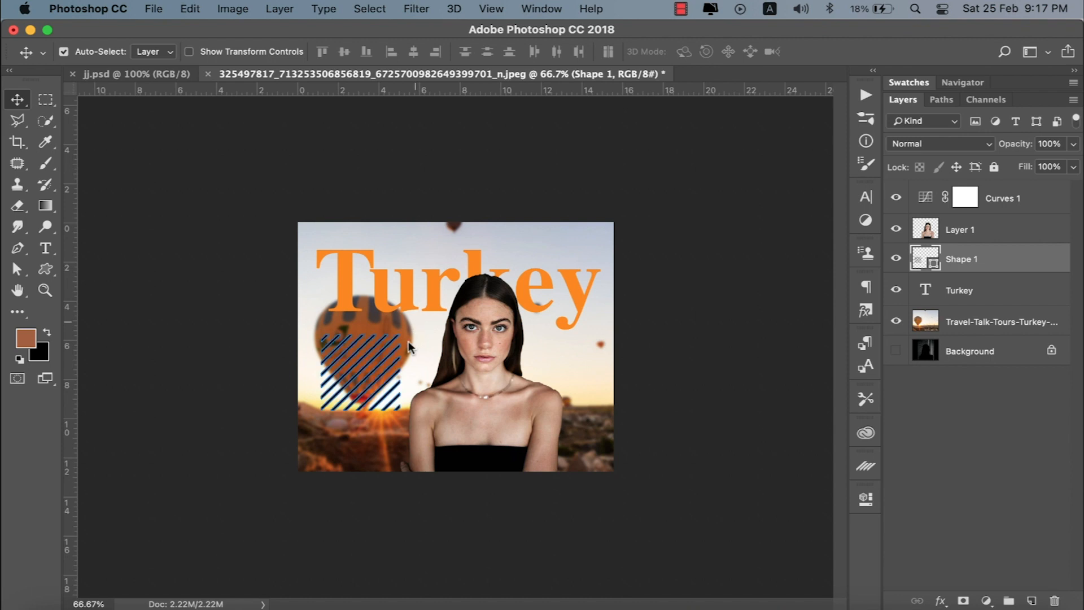
- Add the orange text "#0%", enlarge it to about 215 pt, and place it over the striped square
key(t)
click(345, 449)
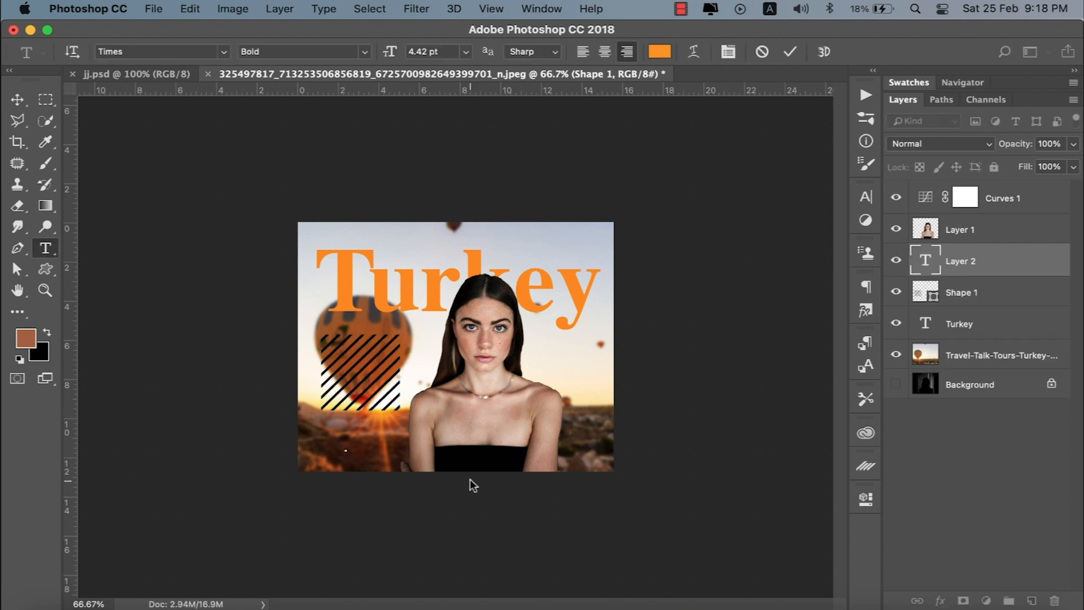
click(790, 51)
key(super+t)
drag(346, 448, 464, 364)
key(Return)
key(v)
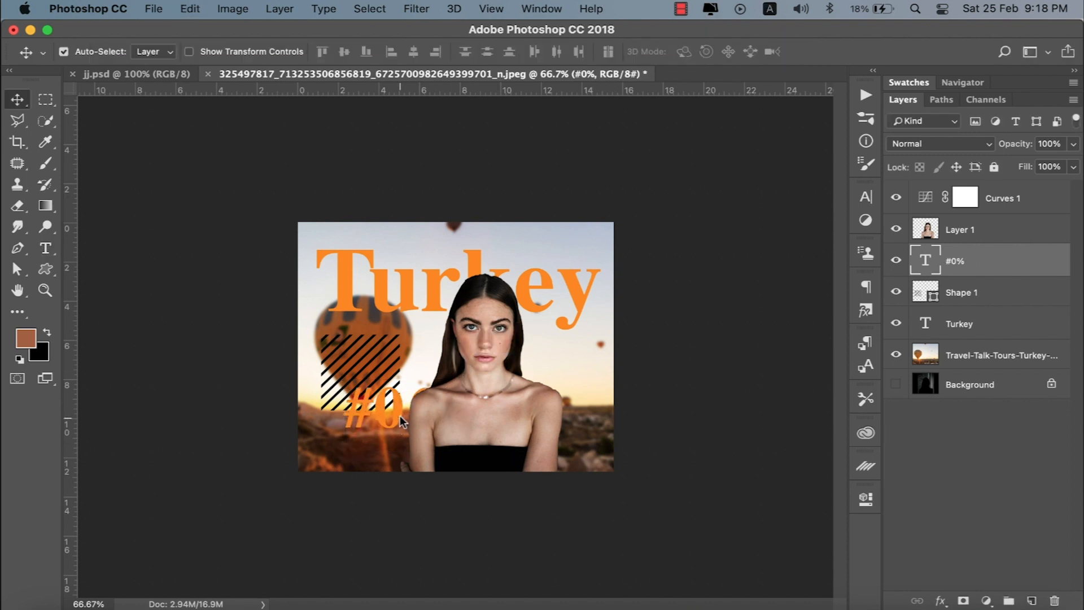
drag(384, 419, 349, 381)
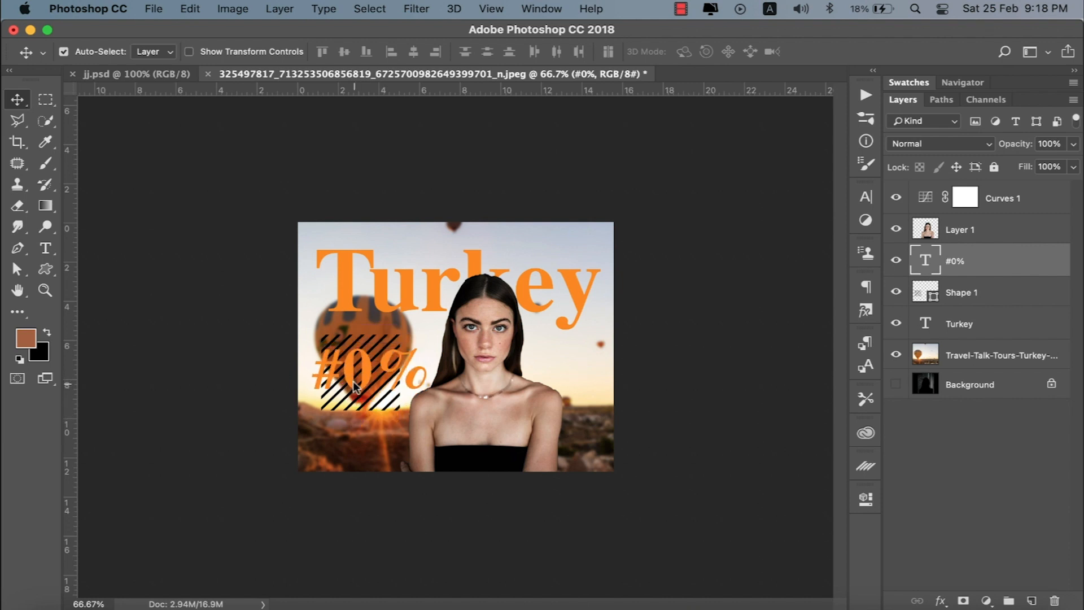
- Replace the "#" with "3" so the text over the striped square reads "30%"
key(t)
click(347, 382)
key(BackSpace)
text(3)
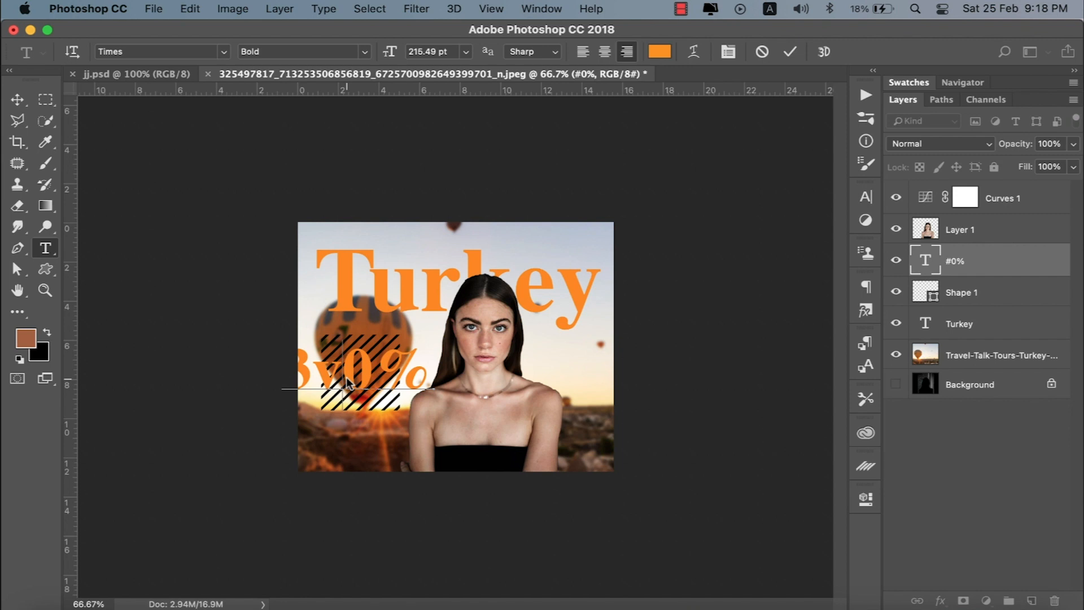
key(ctrl+Return)
- Scale down the "30%" text to fit within the width of the striped square
key(ctrl+t)
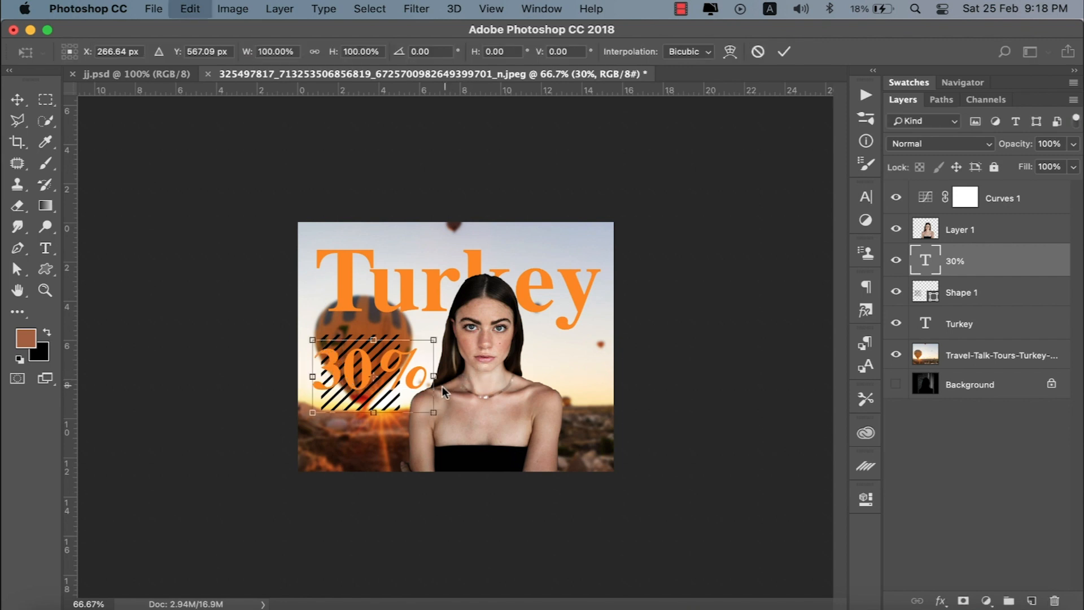
drag(435, 411, 399, 397)
drag(312, 340, 324, 348)
key(Return)
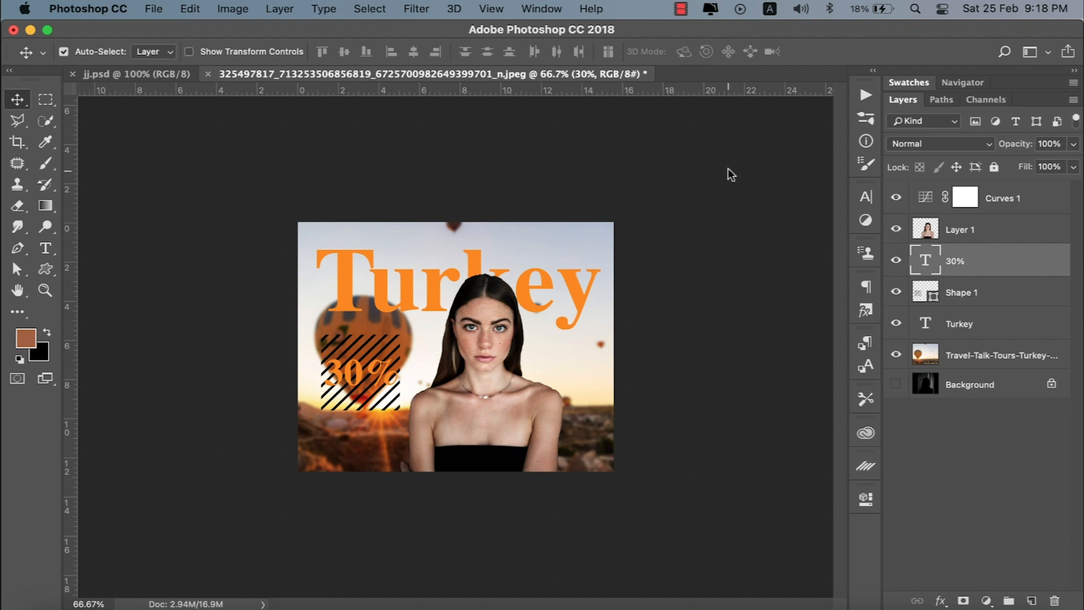
click(681, 9)
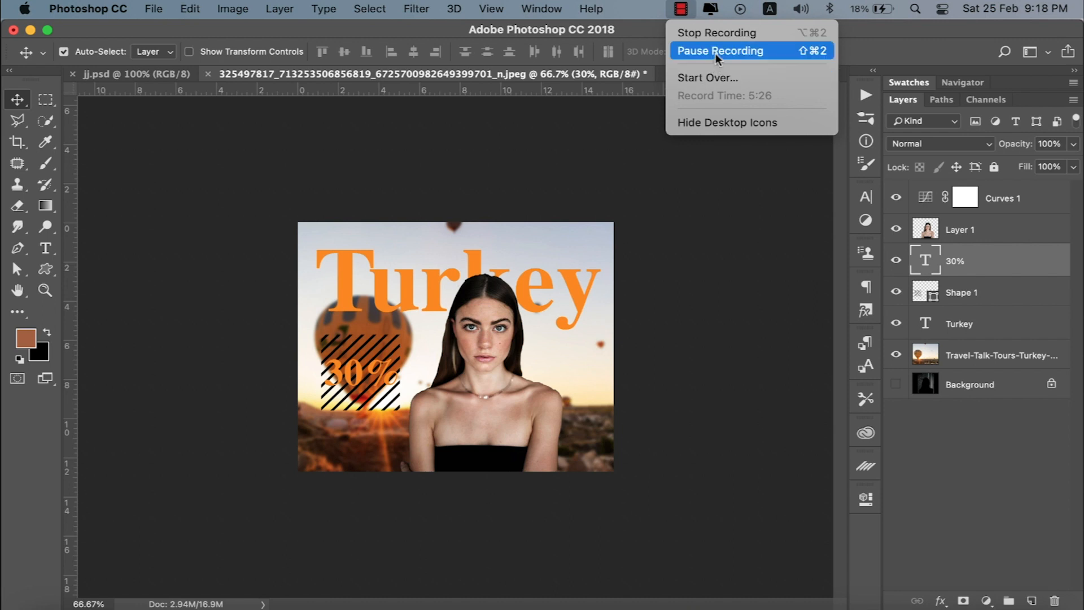